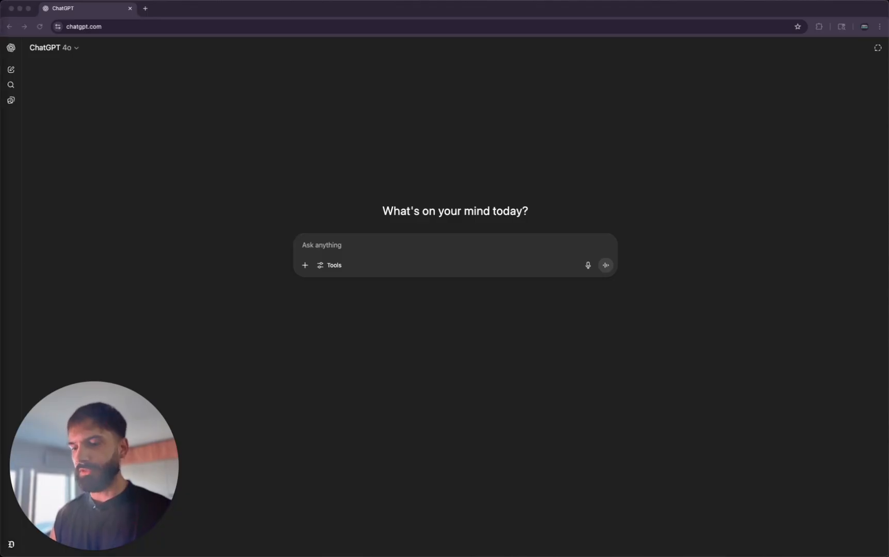
# Enter a prompt requesting a comprehensive brand strategy for FlowState, an AI-powered productivity platform for remote teams
pyautogui.click(387, 244)
pyautogui.press('super+v')
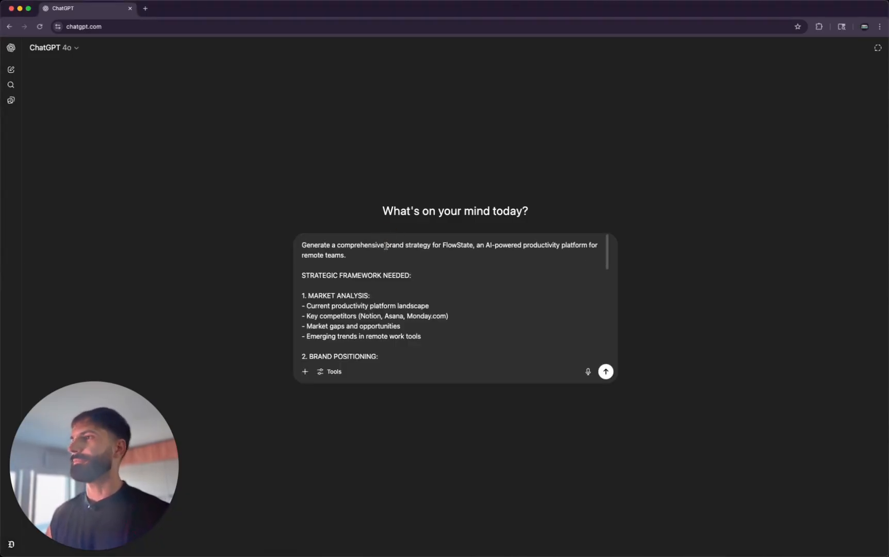
pyautogui.moveTo(338, 247); pyautogui.dragTo(480, 245)
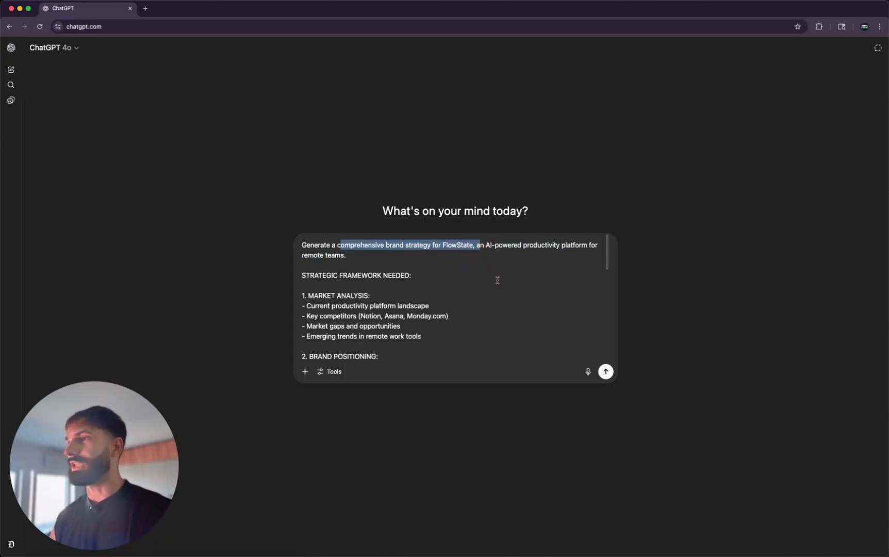
# Review the entered prompt's sections from market analysis through visual direction guidance
pyautogui.tripleClick(351, 296)
pyautogui.scroll(-5, 351, 296)
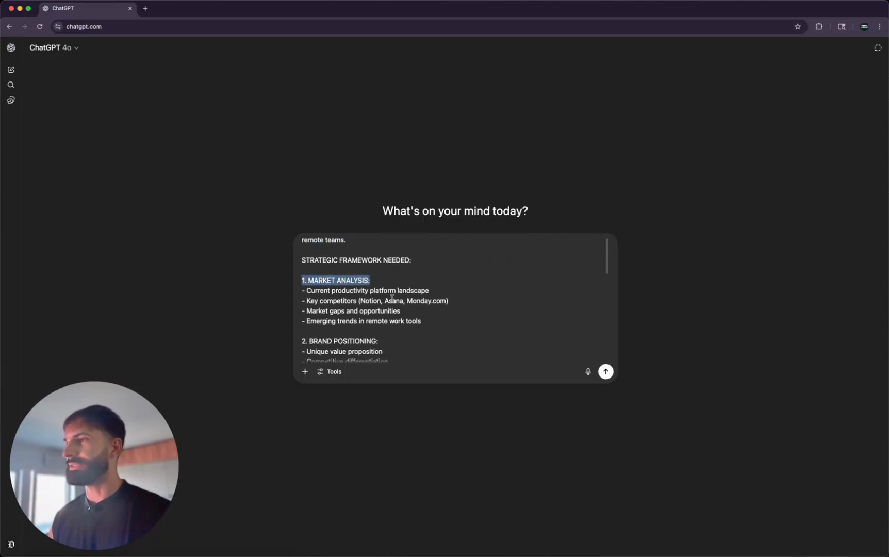
pyautogui.tripleClick(356, 264)
pyautogui.click(369, 322)
pyautogui.scroll(-5, 370, 322)
pyautogui.tripleClick(347, 259)
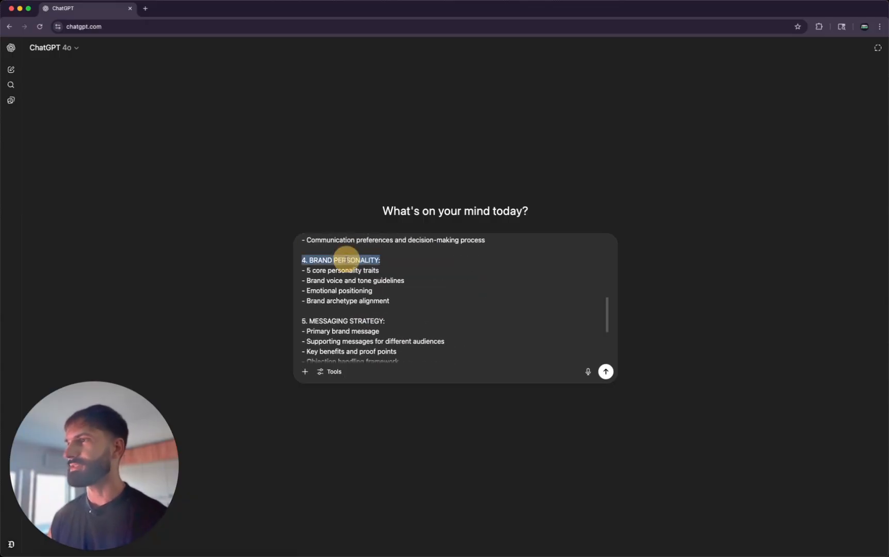
pyautogui.tripleClick(358, 322)
pyautogui.scroll(-3, 360, 319)
pyautogui.scroll(-2, 359, 320)
pyautogui.click(361, 302)
pyautogui.tripleClick(371, 306)
pyautogui.scroll(-2, 371, 306)
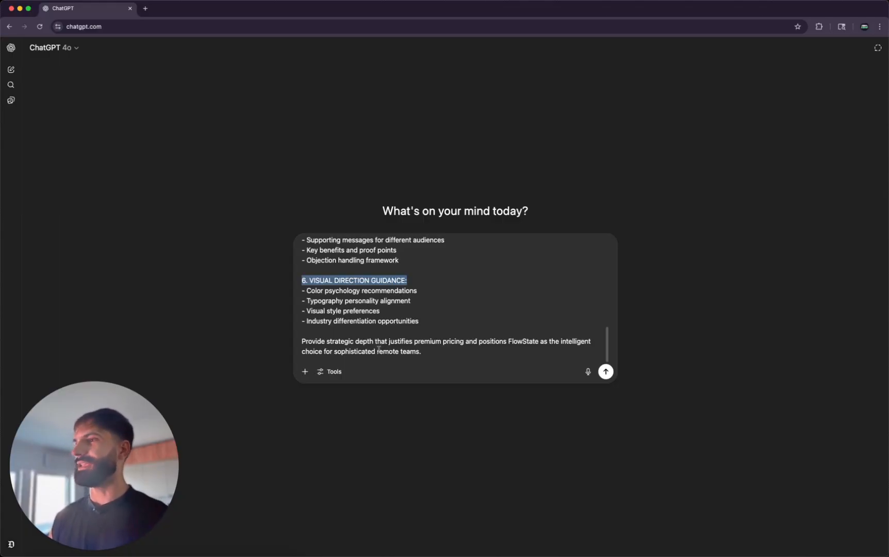
# Submit the FlowState brand strategy prompt
pyautogui.click(447, 353)
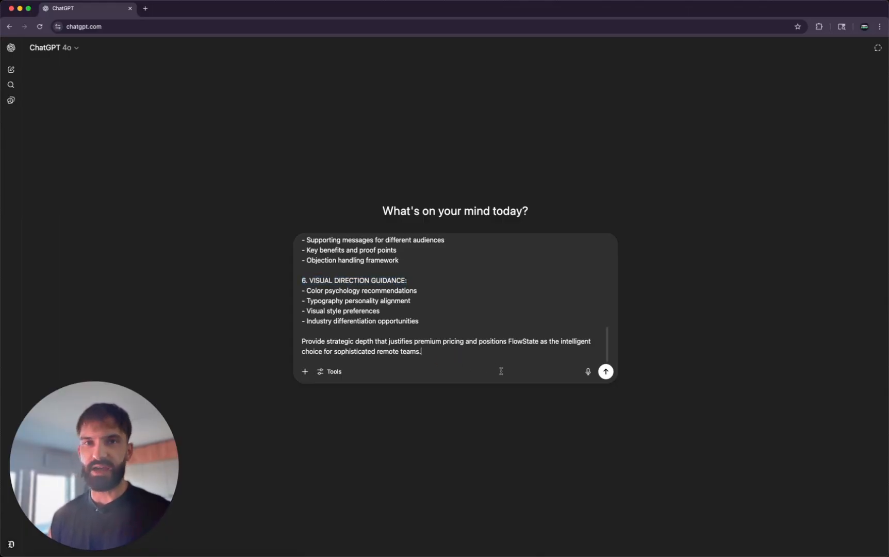
pyautogui.click(606, 373)
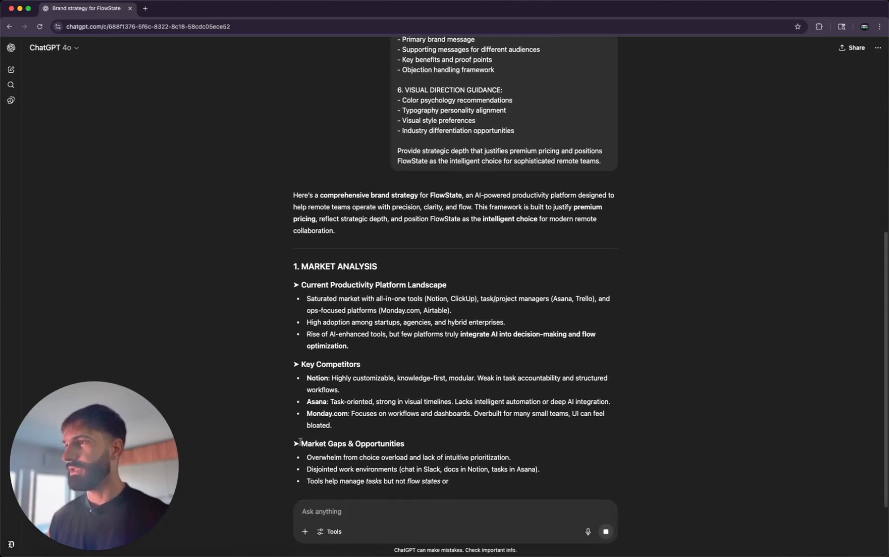
# Examine the generated strategy's market analysis, key competitors, market gaps and unique value proposition
pyautogui.moveTo(379, 309); pyautogui.dragTo(516, 310)
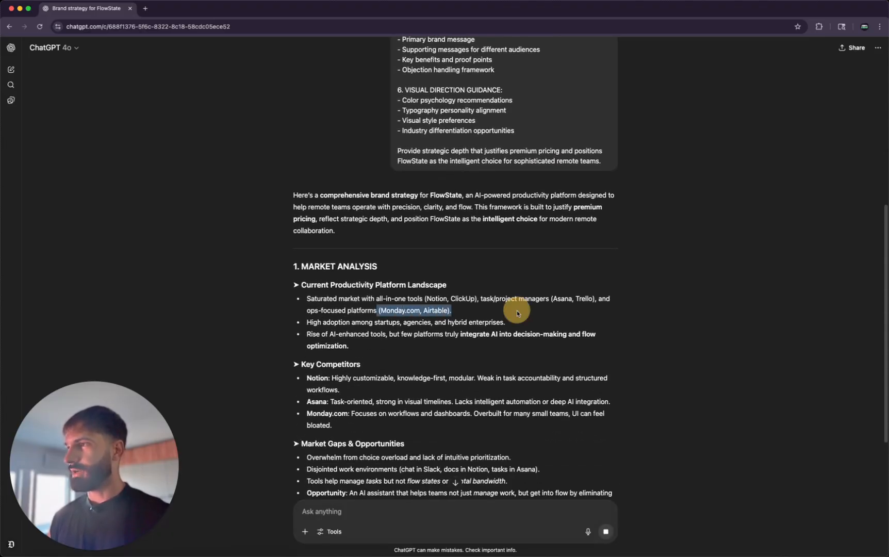
pyautogui.moveTo(307, 294); pyautogui.dragTo(484, 294)
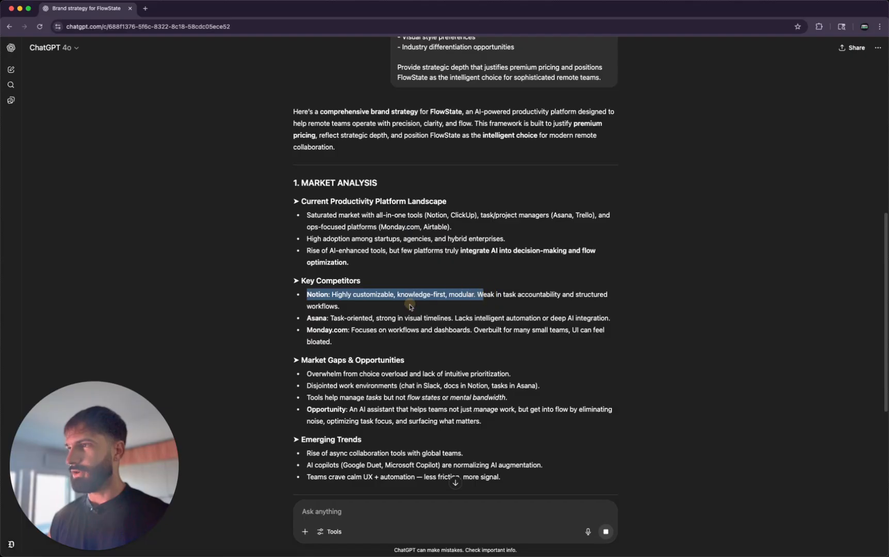
pyautogui.moveTo(307, 315); pyautogui.dragTo(522, 325)
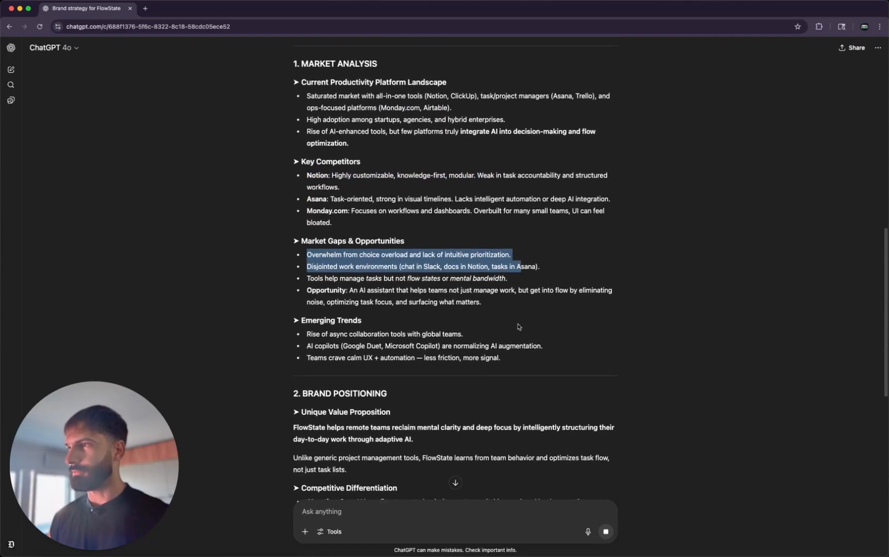
pyautogui.click(299, 335)
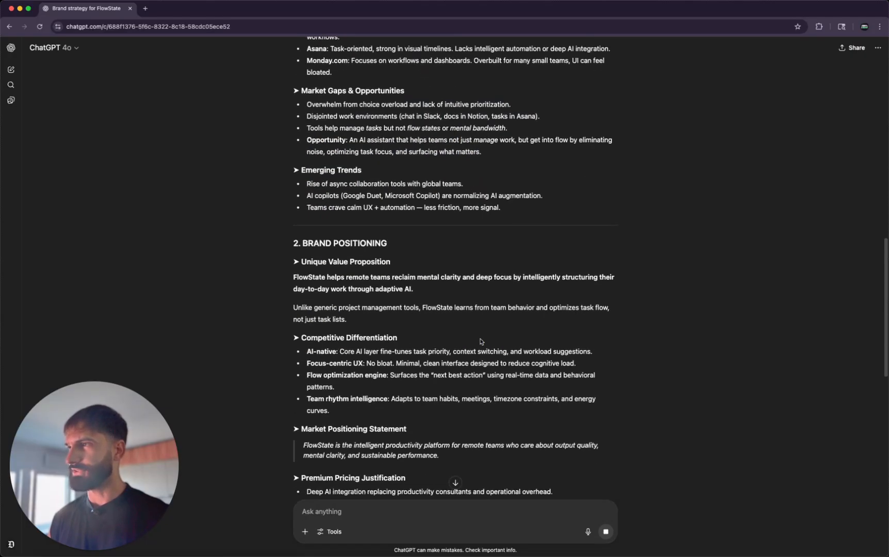
pyautogui.moveTo(301, 277); pyautogui.dragTo(447, 292)
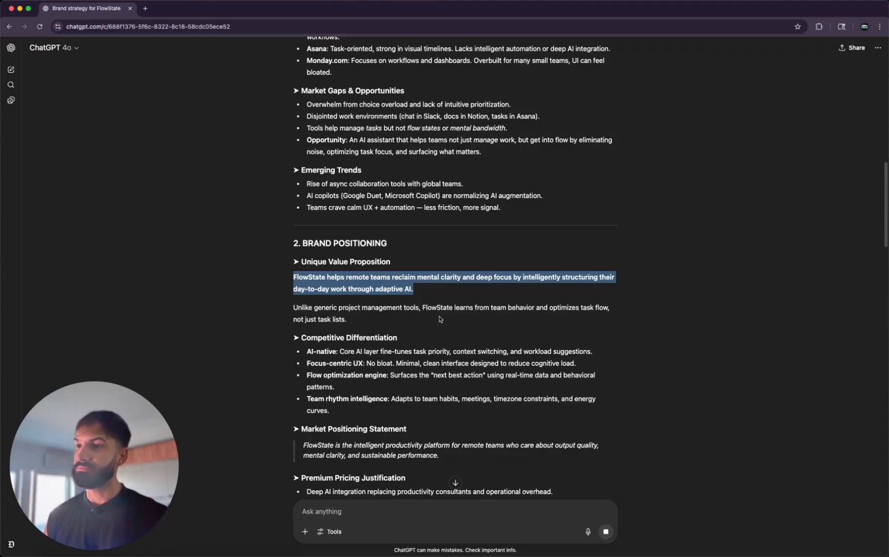
# Read the rest of the brand strategy, from target audience analysis through visual direction guidance and the closing summary
pyautogui.scroll(-3, 439, 319)
pyautogui.scroll(-6, 438, 318)
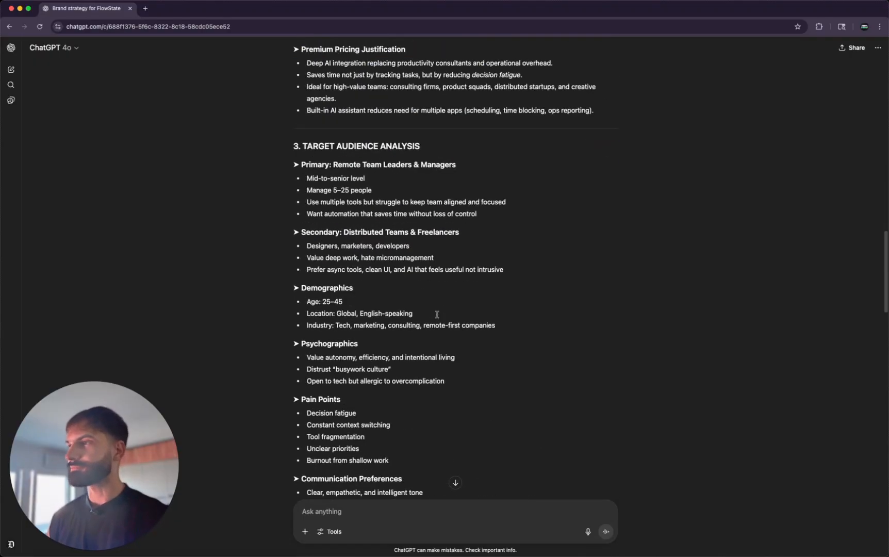
pyautogui.scroll(-3, 438, 318)
pyautogui.scroll(1, 438, 318)
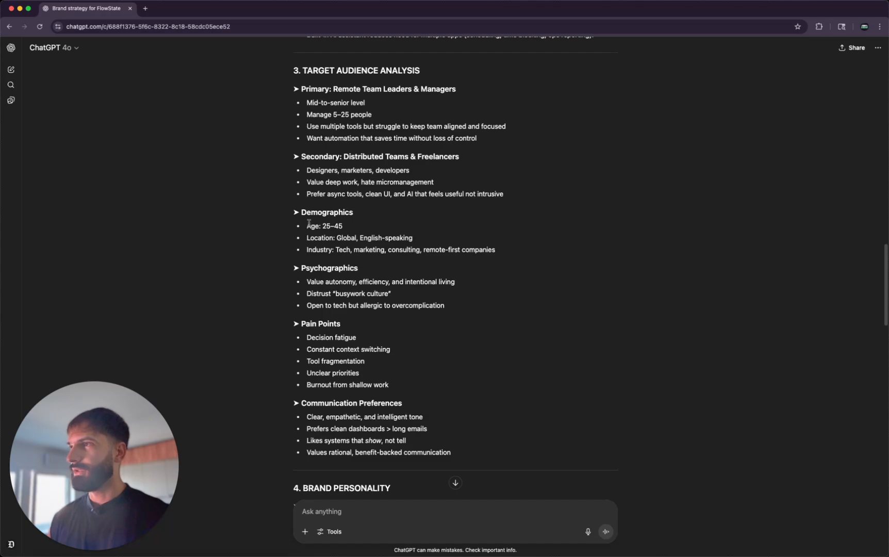
pyautogui.moveTo(309, 225); pyautogui.dragTo(409, 223)
pyautogui.scroll(-1, 418, 213)
pyautogui.scroll(-7, 418, 213)
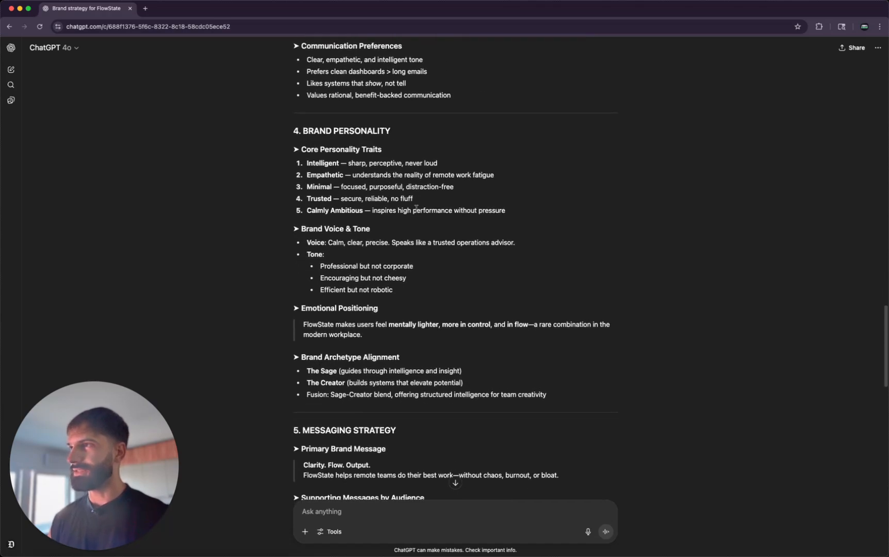
pyautogui.scroll(-6, 416, 209)
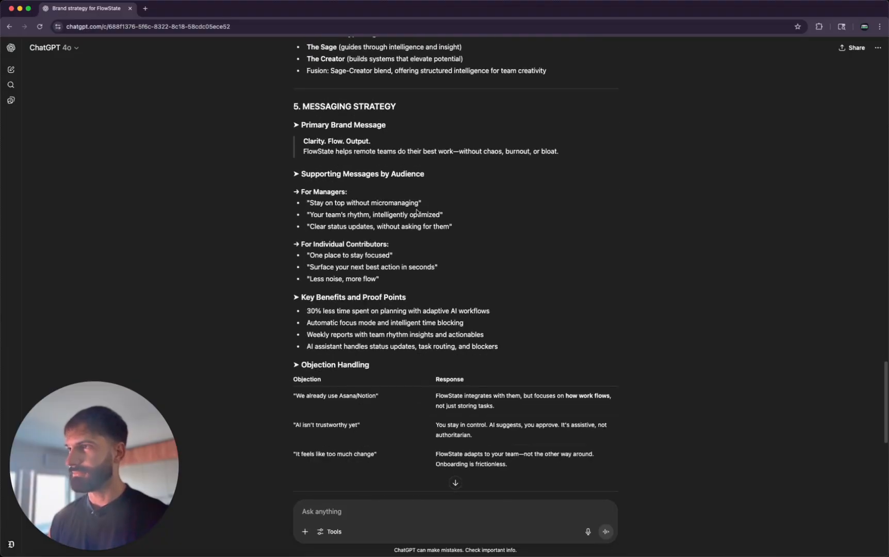
pyautogui.scroll(-9, 416, 212)
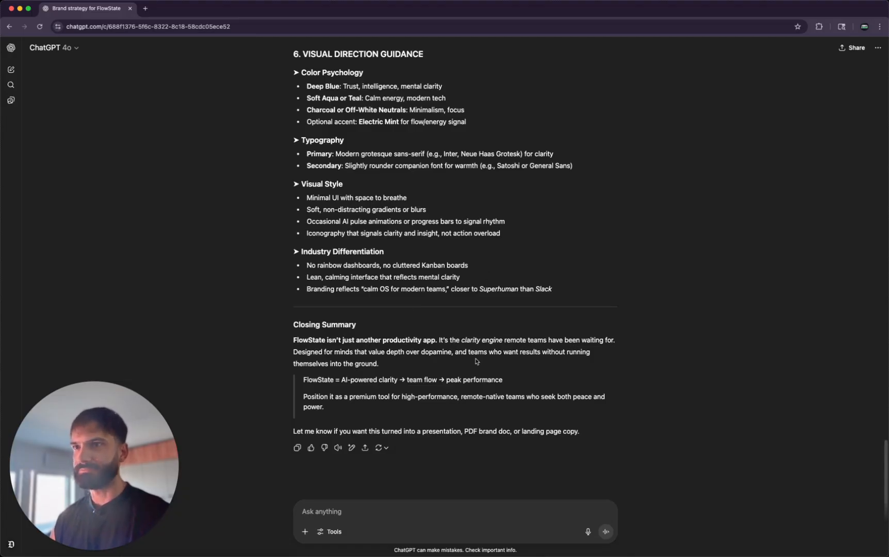
# Look back over the visual direction, messaging strategy and brand personality sections, ending at the closing summary
pyautogui.scroll(5, 477, 361)
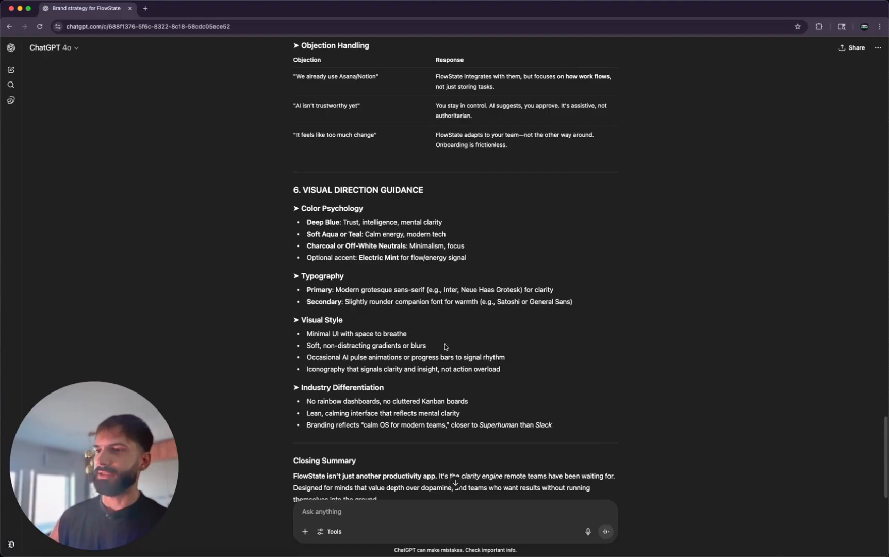
pyautogui.scroll(7, 436, 348)
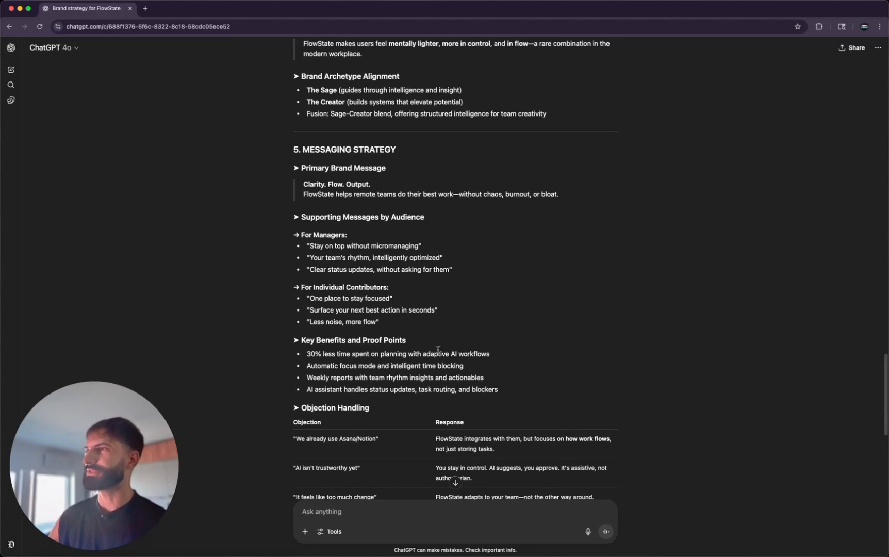
pyautogui.scroll(8, 437, 350)
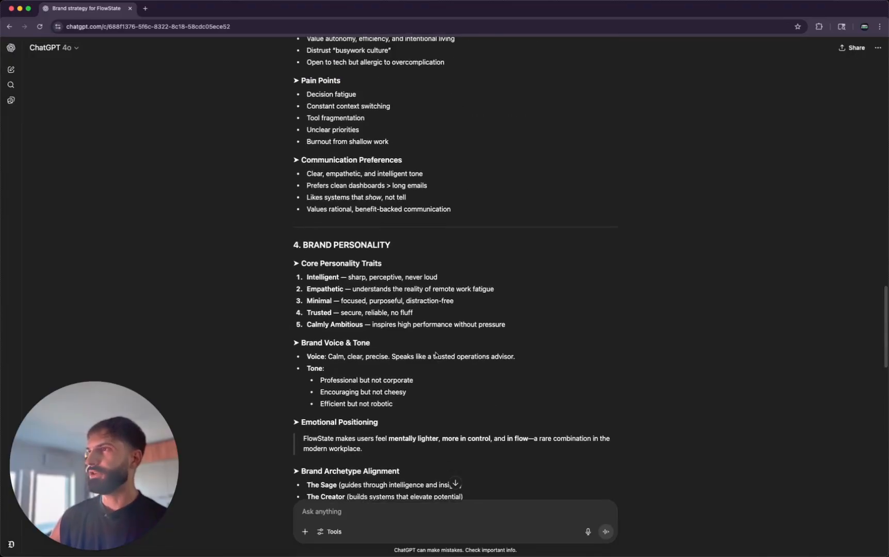
pyautogui.scroll(-14, 436, 350)
pyautogui.scroll(-5, 433, 350)
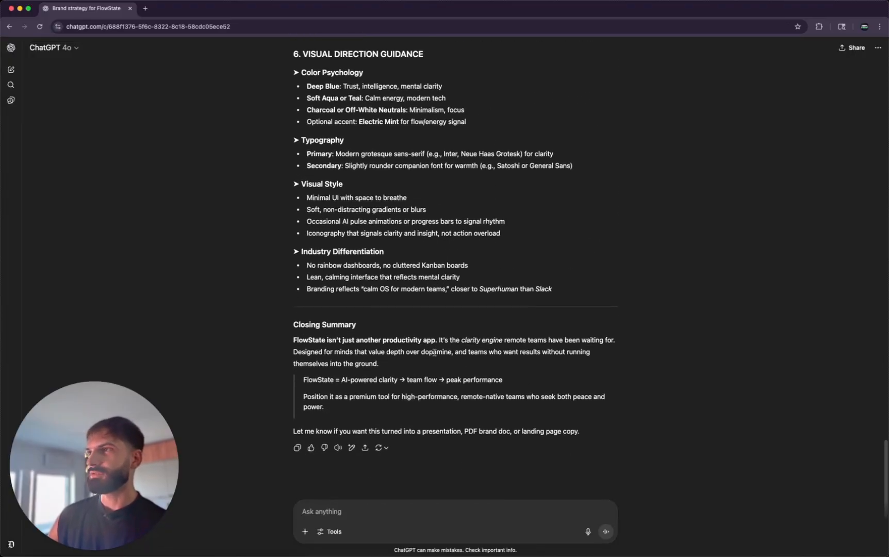
pyautogui.scroll(1, 414, 348)
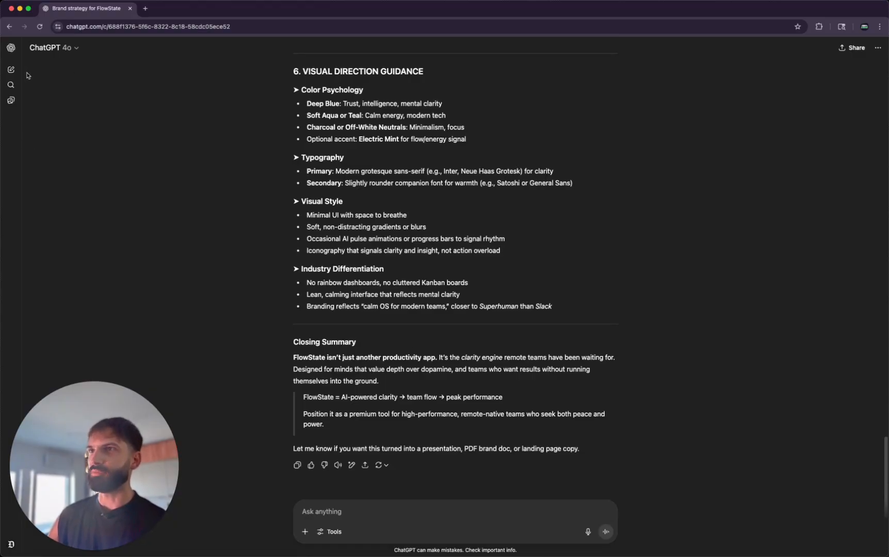
pyautogui.keyDown('super'); pyautogui.click(11, 69); pyautogui.keyUp('super')
pyautogui.click(191, 12)
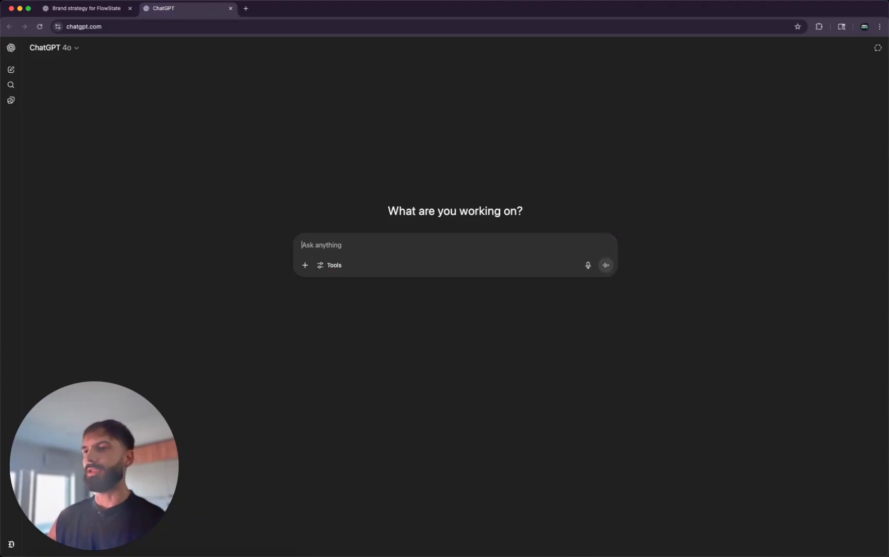
pyautogui.press('super+Tab')
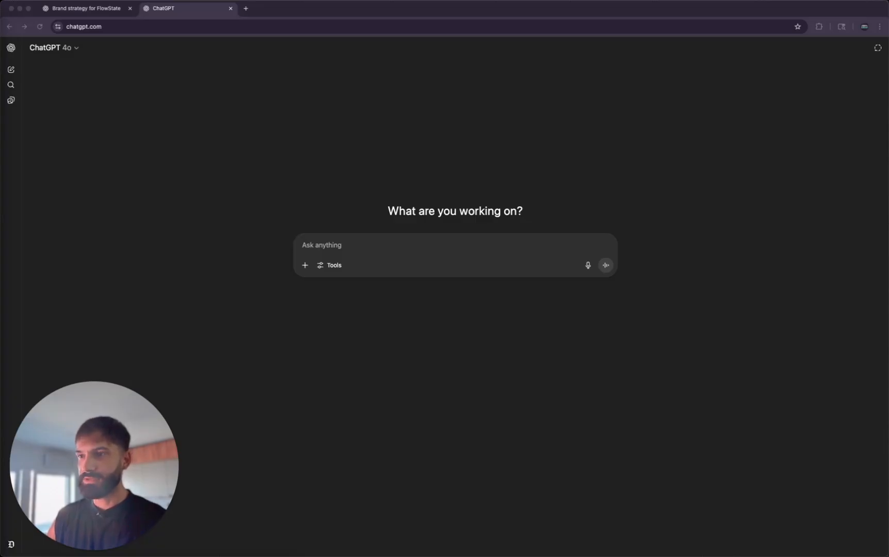
pyautogui.click(405, 250)
pyautogui.press('super+v')
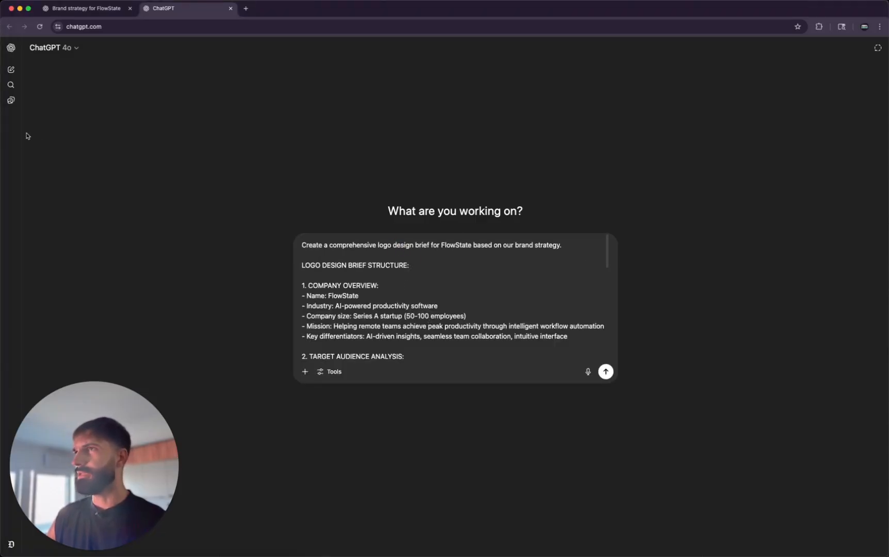
# Enter a prompt in the existing brand strategy conversation requesting a comprehensive logo design brief for FlowState based on the brand strategy
pyautogui.click(114, 9)
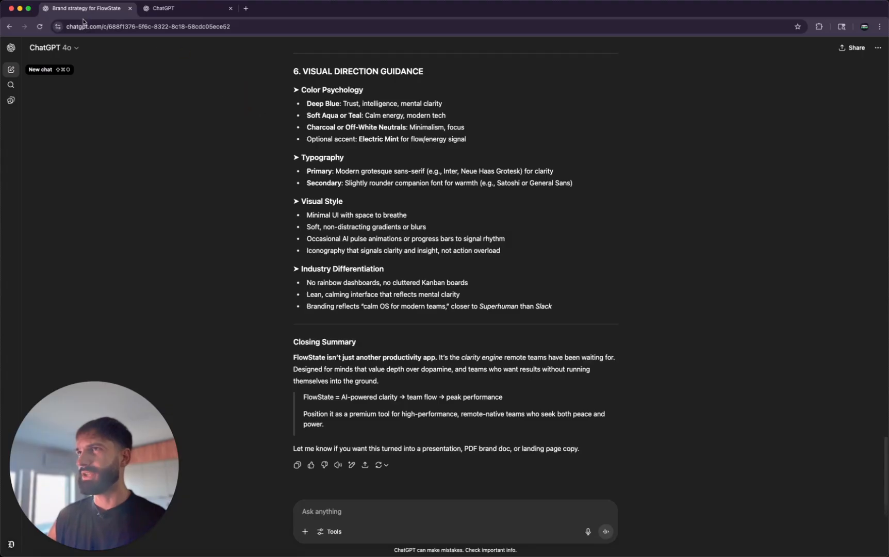
pyautogui.click(405, 492)
pyautogui.press('super+v')
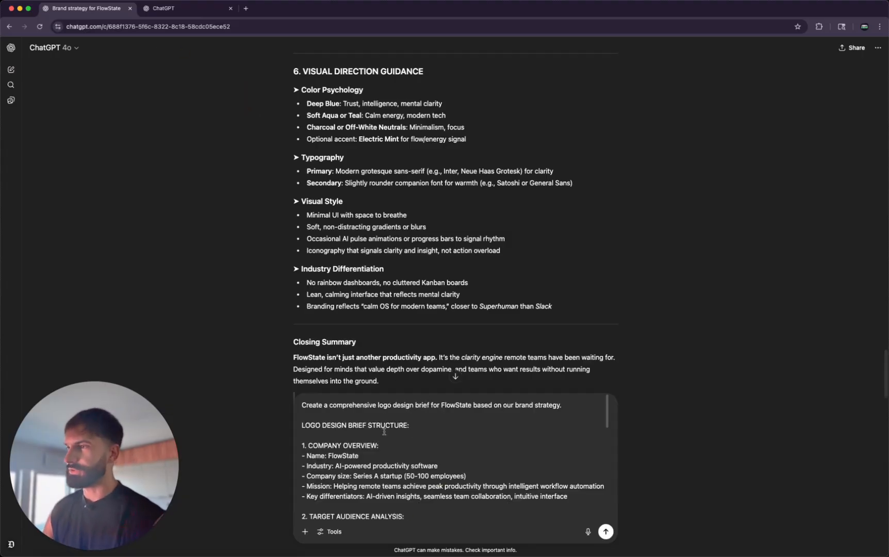
# Review the logo brief prompt's sections, including company overview, target audience, technical requirements and logo concept directions
pyautogui.scroll(-1, 383, 430)
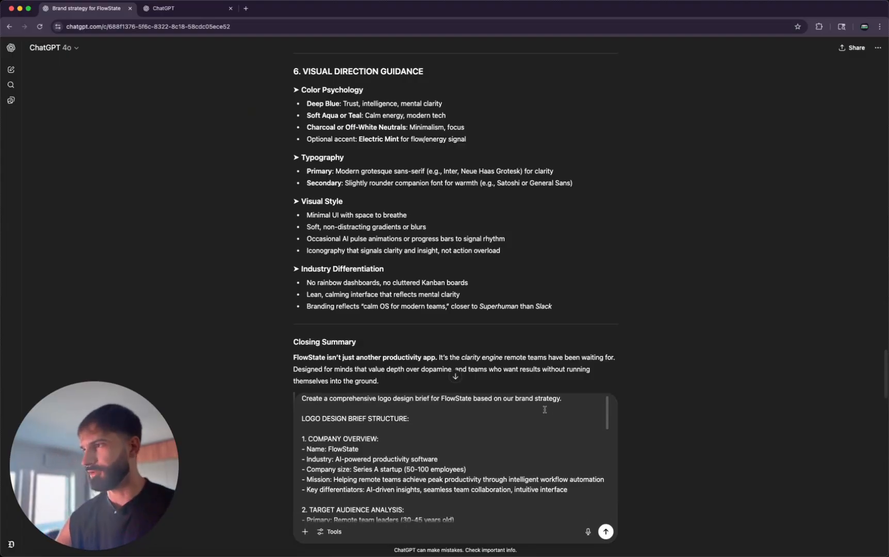
pyautogui.scroll(1, 513, 396)
pyautogui.moveTo(543, 394); pyautogui.dragTo(521, 418)
pyautogui.scroll(-3, 448, 421)
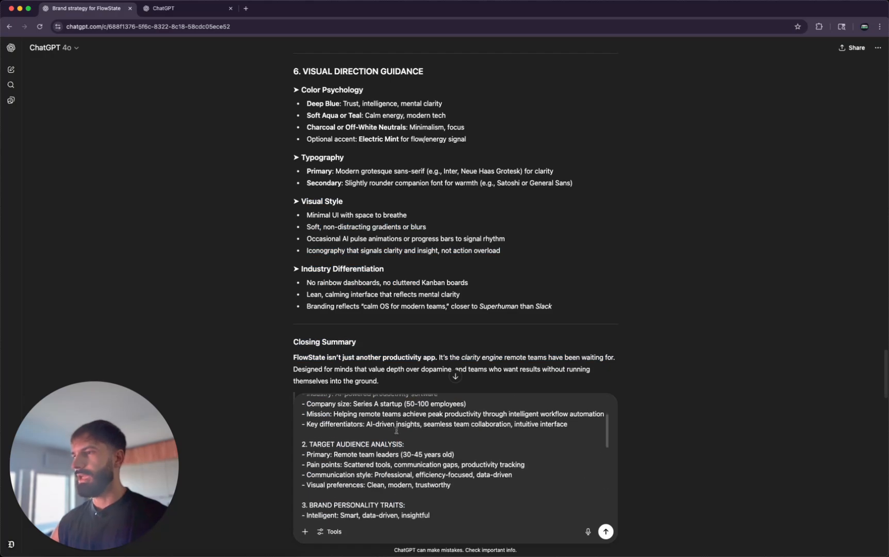
pyautogui.scroll(-10, 384, 437)
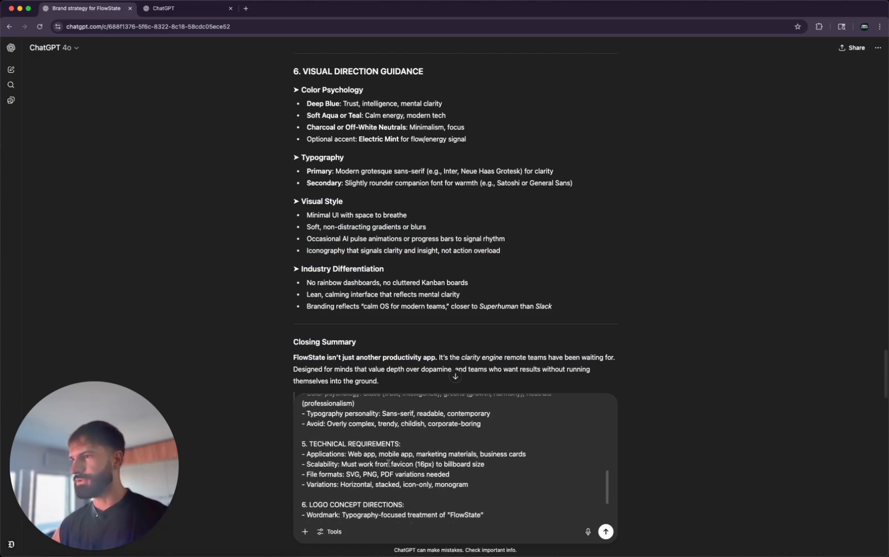
pyautogui.scroll(3, 361, 458)
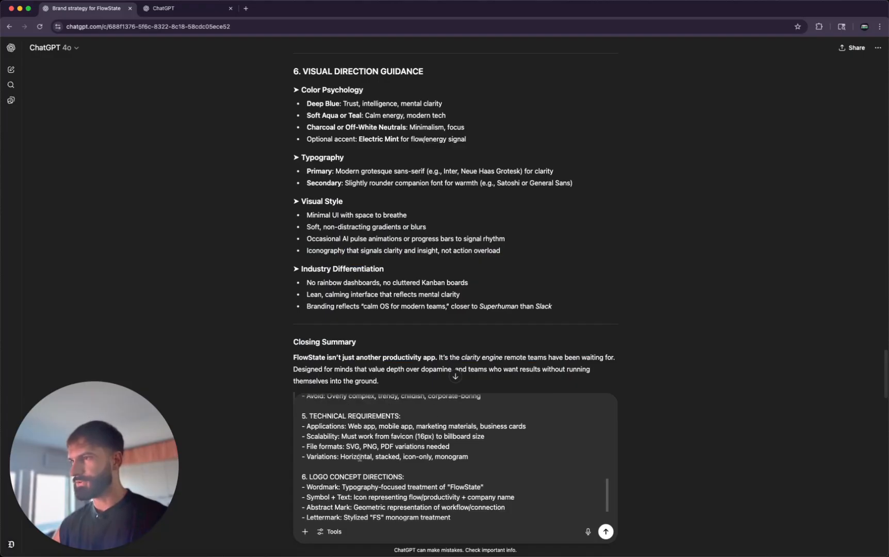
pyautogui.scroll(4, 360, 458)
pyautogui.scroll(-1, 566, 494)
pyautogui.scroll(10, 564, 495)
pyautogui.scroll(-2, 512, 492)
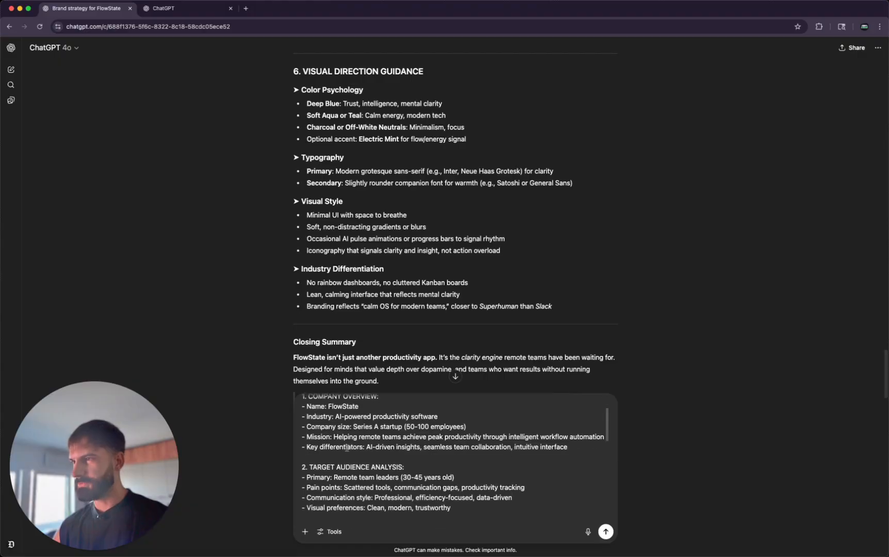
# Check the key differentiators line in the company overview and submit the logo design brief prompt
pyautogui.press('super+a')
pyautogui.tripleClick(560, 451)
pyautogui.moveTo(572, 451); pyautogui.dragTo(320, 448)
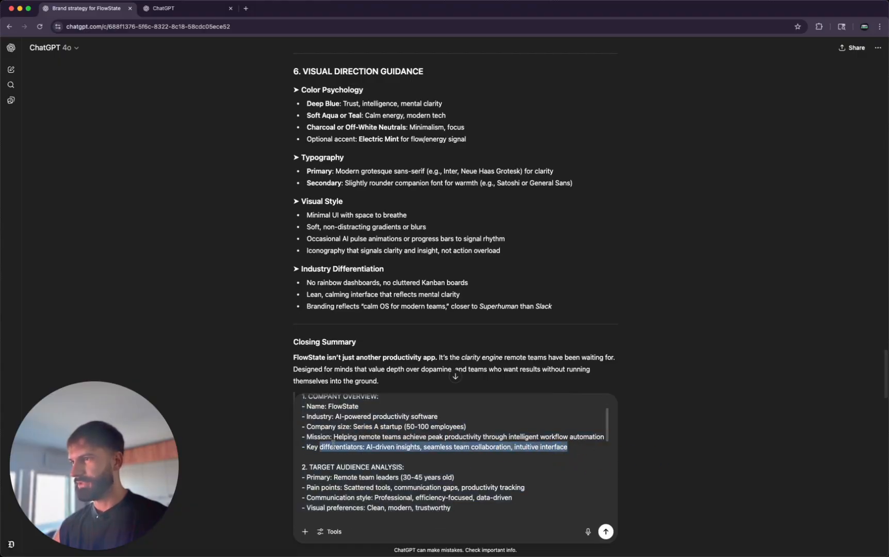
pyautogui.click(606, 535)
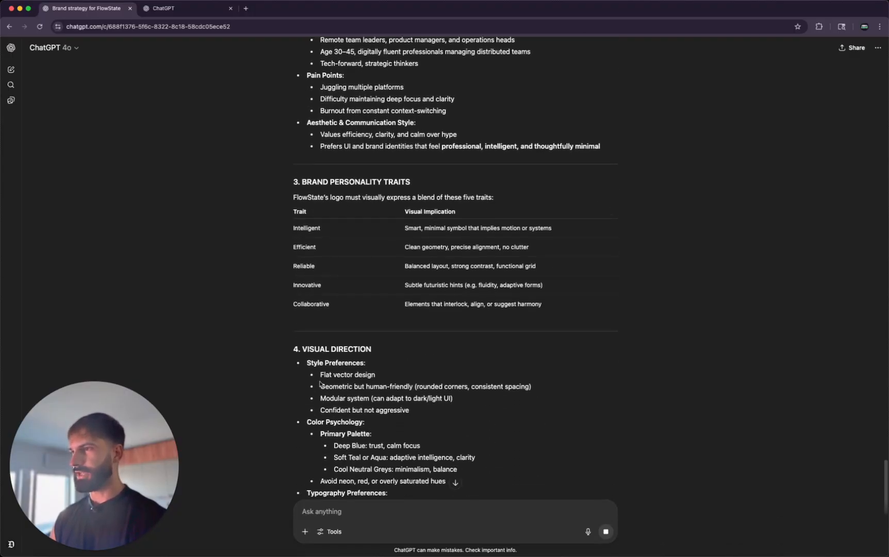
# Review the generated brief's visual direction section, focusing on the style preferences and the colour psychology palette and hues to avoid
pyautogui.moveTo(324, 381); pyautogui.dragTo(390, 379)
pyautogui.moveTo(325, 387); pyautogui.dragTo(419, 387)
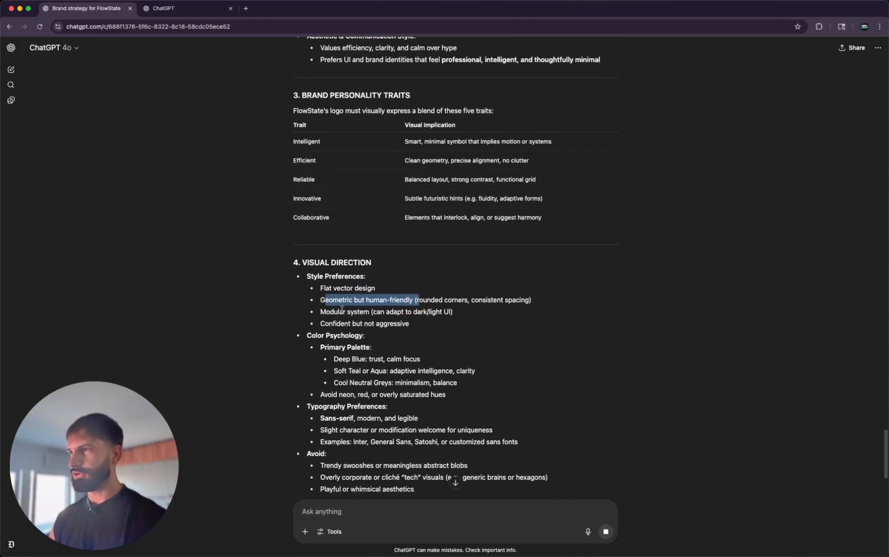
pyautogui.tripleClick(345, 311)
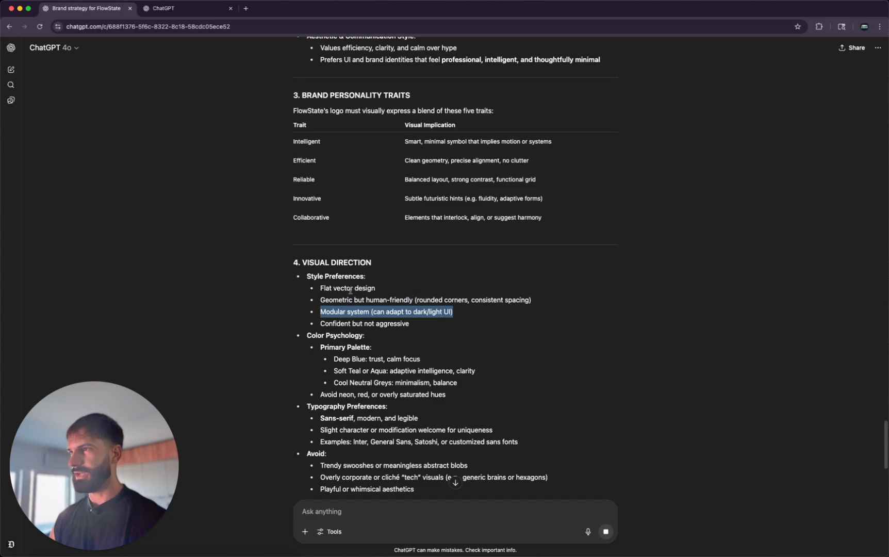
pyautogui.tripleClick(350, 289)
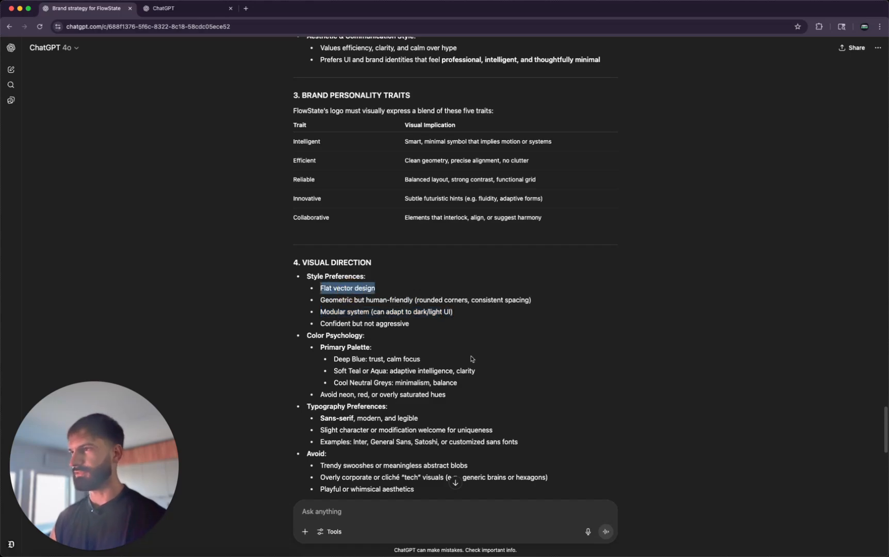
pyautogui.scroll(-2, 470, 358)
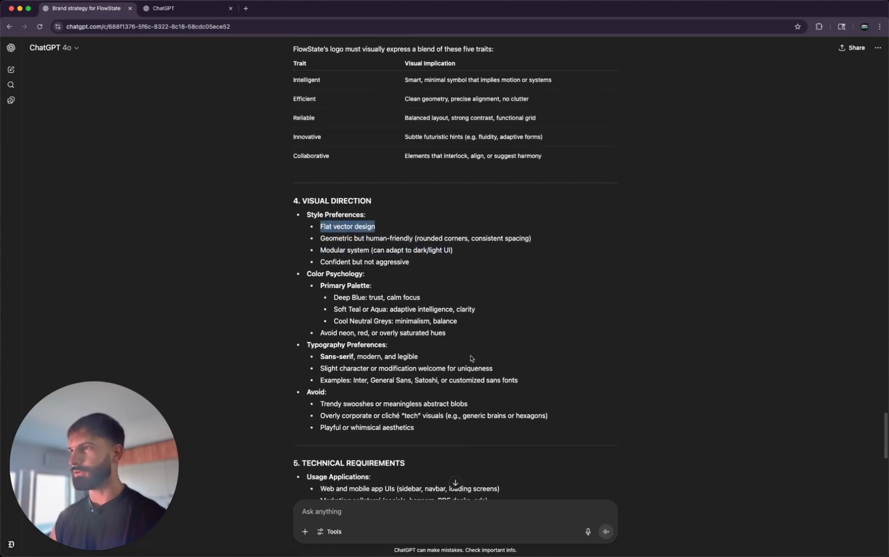
pyautogui.tripleClick(341, 296)
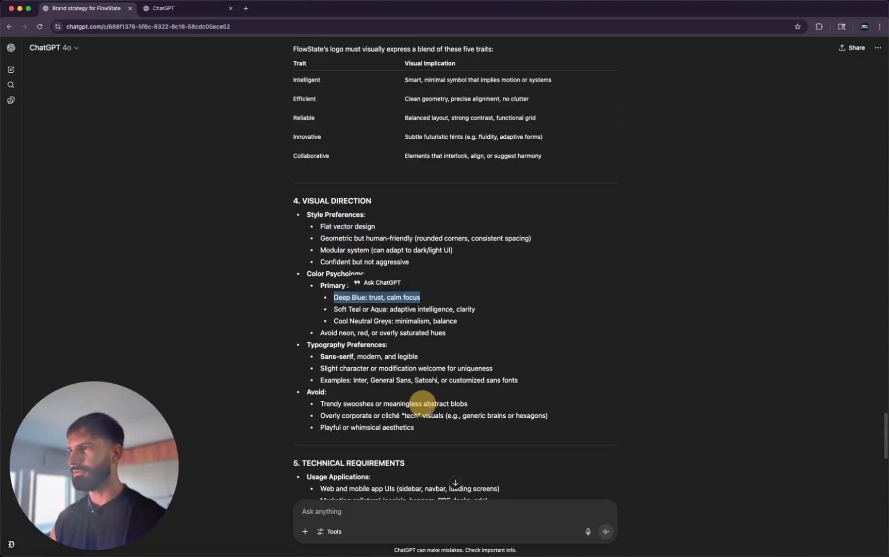
pyautogui.tripleClick(345, 310)
pyautogui.tripleClick(368, 320)
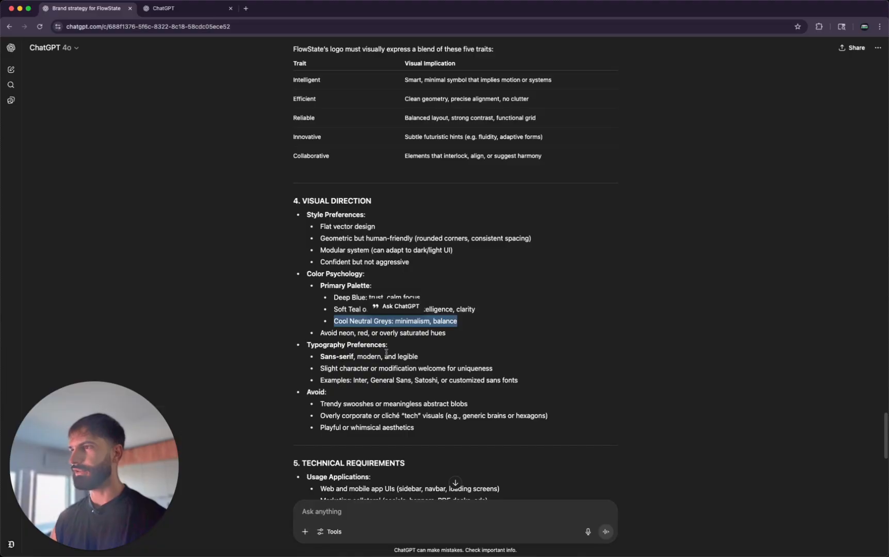
pyautogui.tripleClick(339, 333)
# Read on through the typography preferences, technical requirements, logo concept directions and summary statement of the generated brief
pyautogui.scroll(-2, 500, 361)
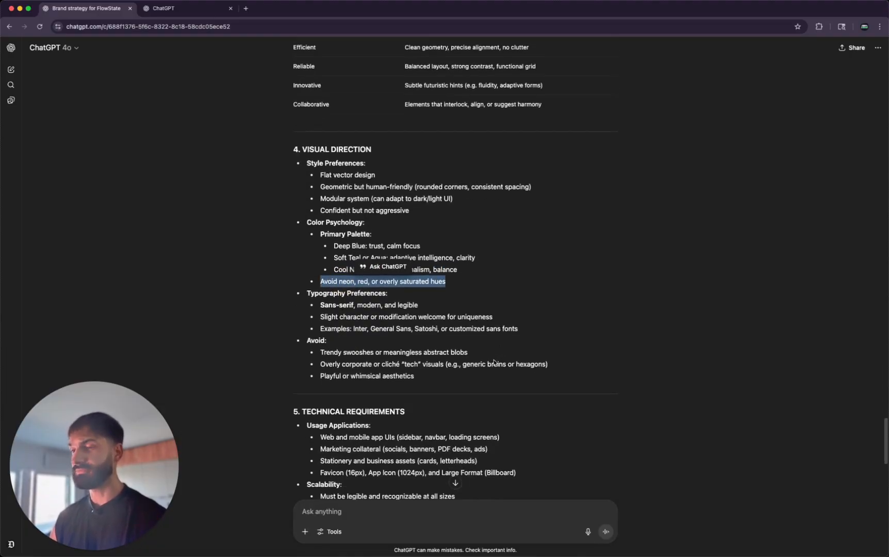
pyautogui.scroll(-5, 483, 359)
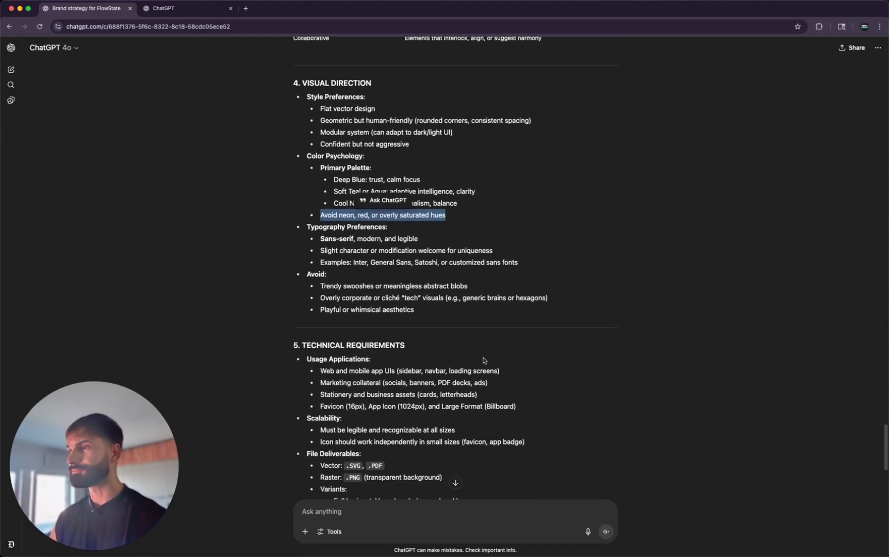
pyautogui.scroll(-10, 483, 359)
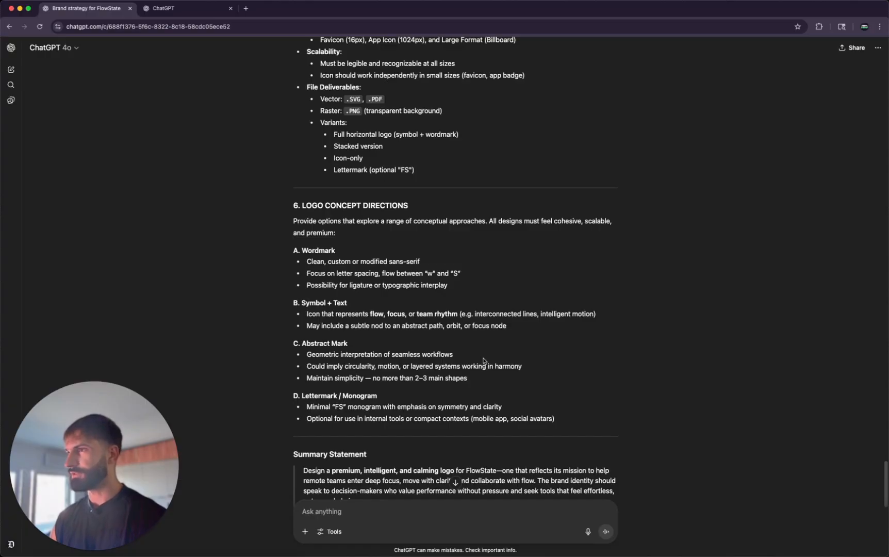
pyautogui.scroll(-5, 483, 360)
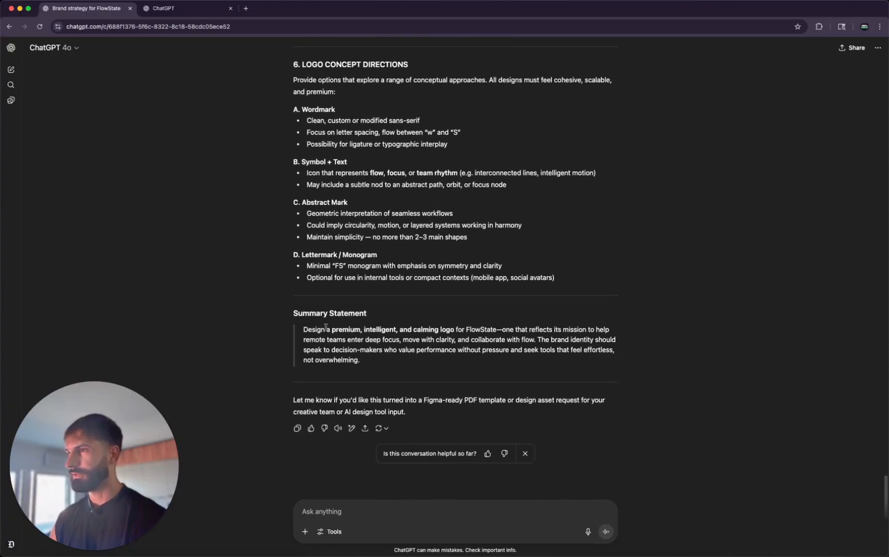
pyautogui.moveTo(425, 373); pyautogui.dragTo(278, 288)
pyautogui.scroll(12, 266, 271)
pyautogui.scroll(10, 266, 275)
pyautogui.click(277, 288)
# Copy the full logo design brief response and paste it as the prompt in a new chat
pyautogui.scroll(-15, 278, 287)
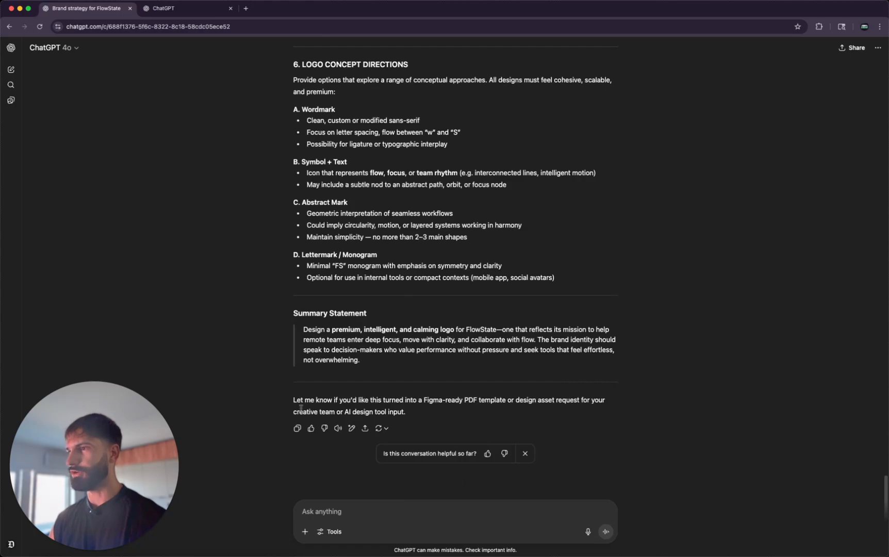
pyautogui.click(11, 69)
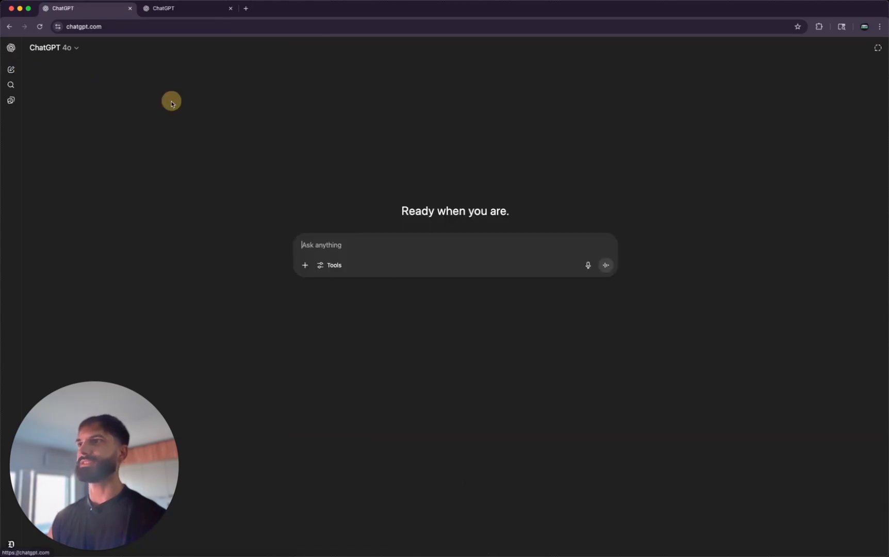
pyautogui.click(353, 248)
pyautogui.press('super+v')
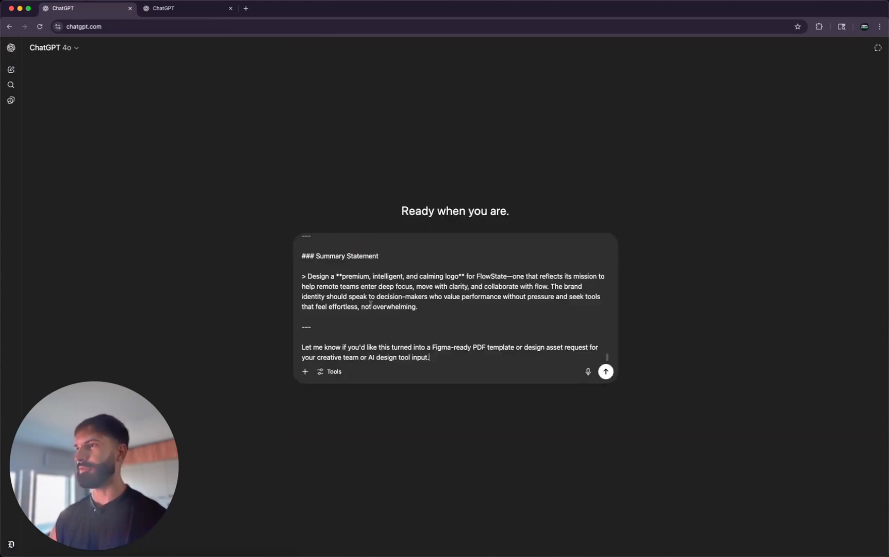
# Delete the closing Figma-ready PDF offer and the entire Summary Statement section from the end of the pasted brief
pyautogui.moveTo(443, 361); pyautogui.dragTo(361, 312)
pyautogui.press('BackSpace')
pyautogui.press('BackSpace')
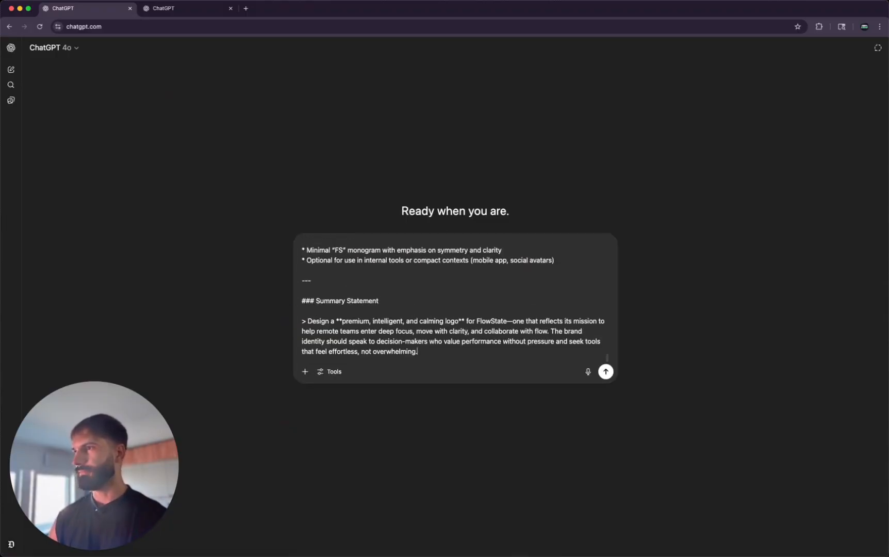
pyautogui.moveTo(428, 347); pyautogui.dragTo(298, 300)
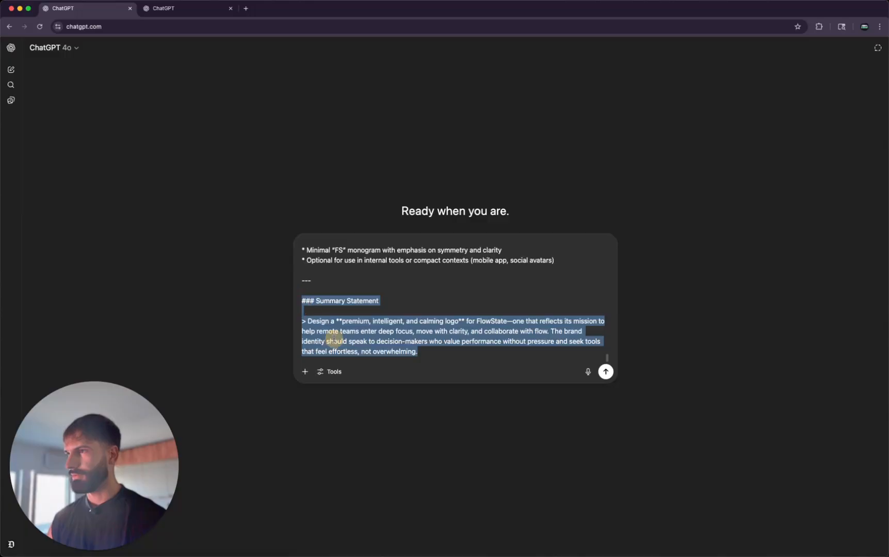
pyautogui.tripleClick(333, 338)
pyautogui.press('BackSpace')
pyautogui.moveTo(341, 340); pyautogui.dragTo(304, 316)
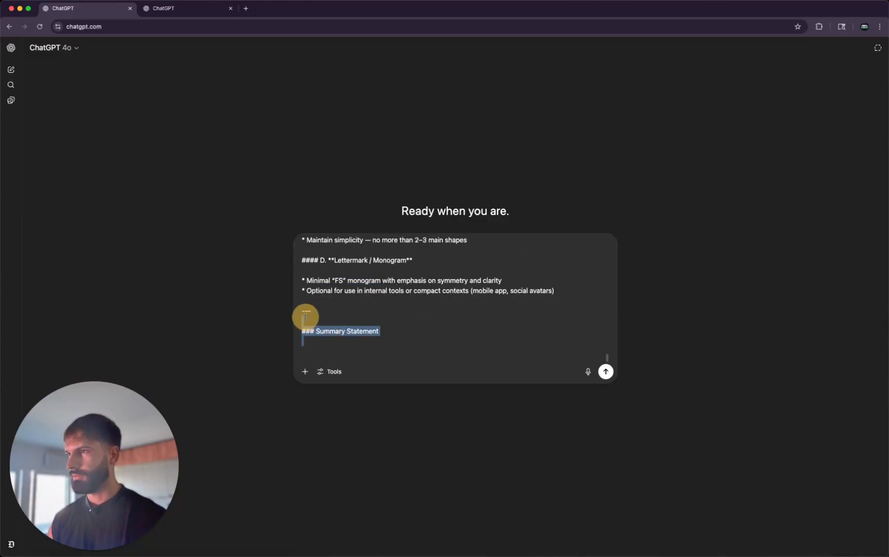
pyautogui.press('BackSpace')
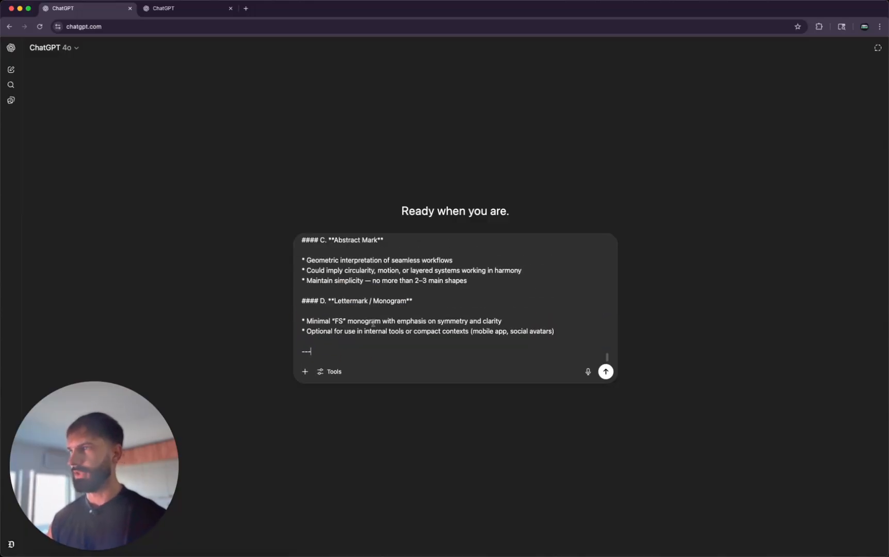
# Remove the introductory sentence and divider above the LOGO DESIGN BRIEF heading, and submit the trimmed brief
pyautogui.scroll(15, 373, 323)
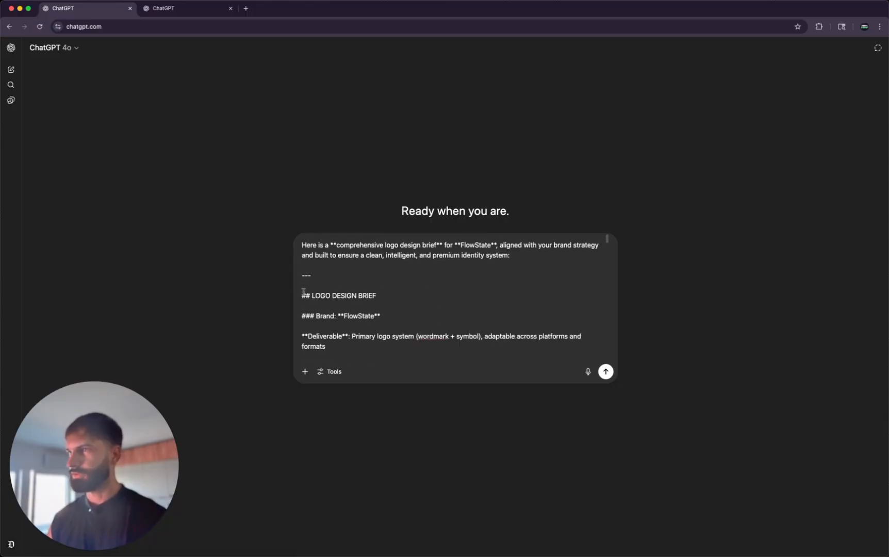
pyautogui.moveTo(305, 290); pyautogui.dragTo(300, 239)
pyautogui.press('BackSpace')
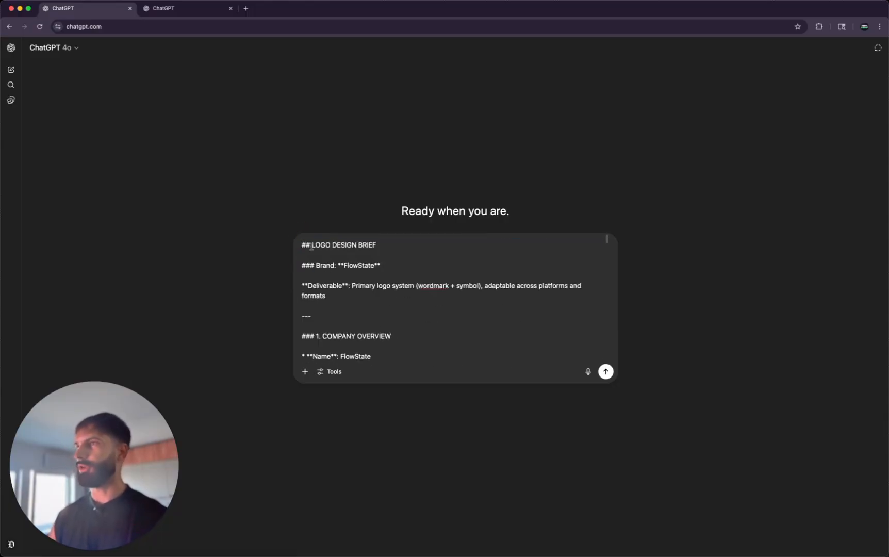
pyautogui.click(605, 371)
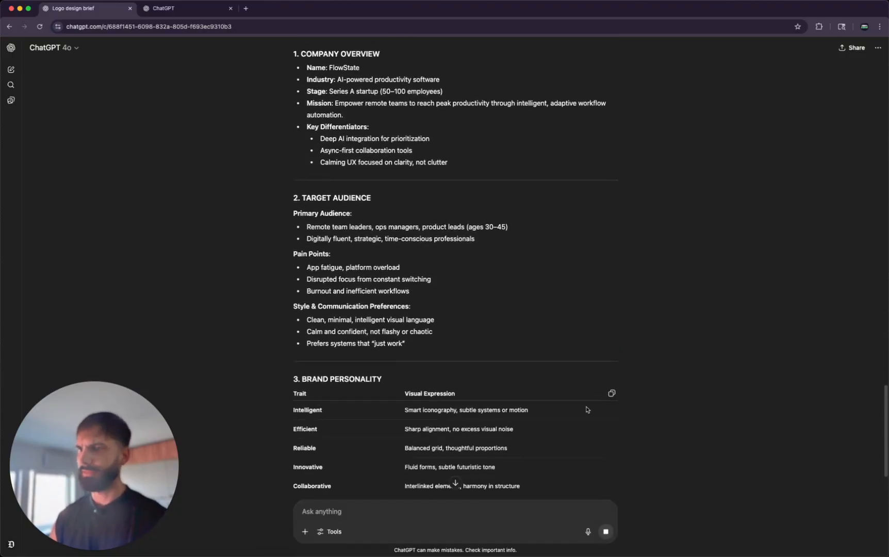
# Send the follow-up message "Adopt this brief" in the logo design brief chat
pyautogui.scroll(-5, 572, 443)
pyautogui.write('Add')
pyautogui.write('pt this brief,')
pyautogui.write(' and provide')
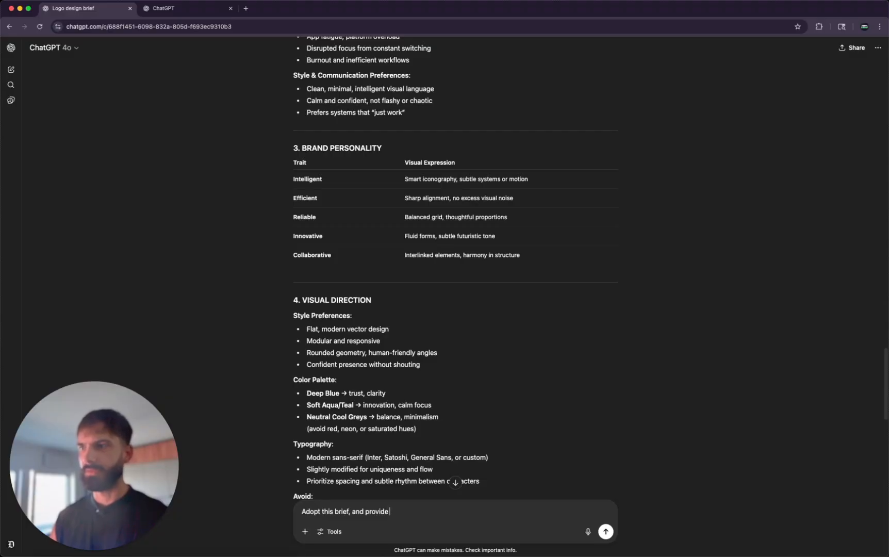
pyautogui.tripleClick(418, 522)
pyautogui.click(424, 517)
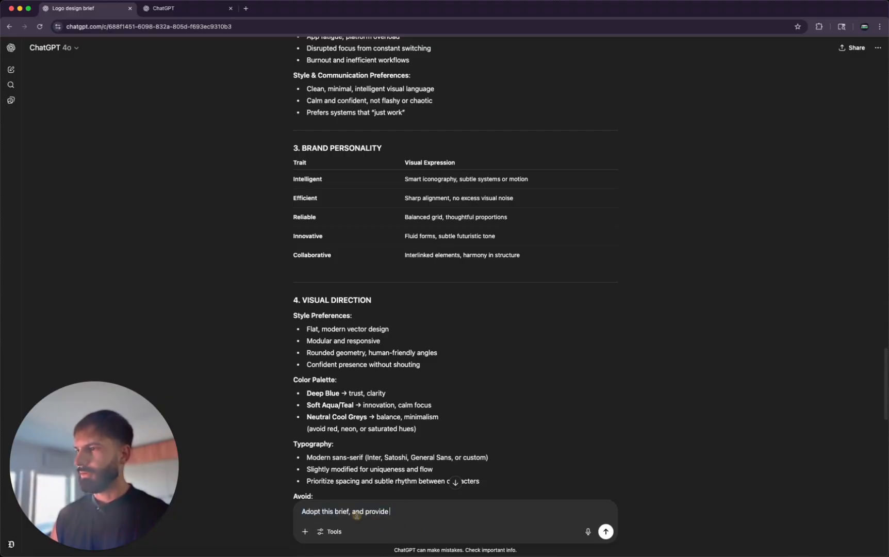
pyautogui.moveTo(391, 512); pyautogui.dragTo(348, 512)
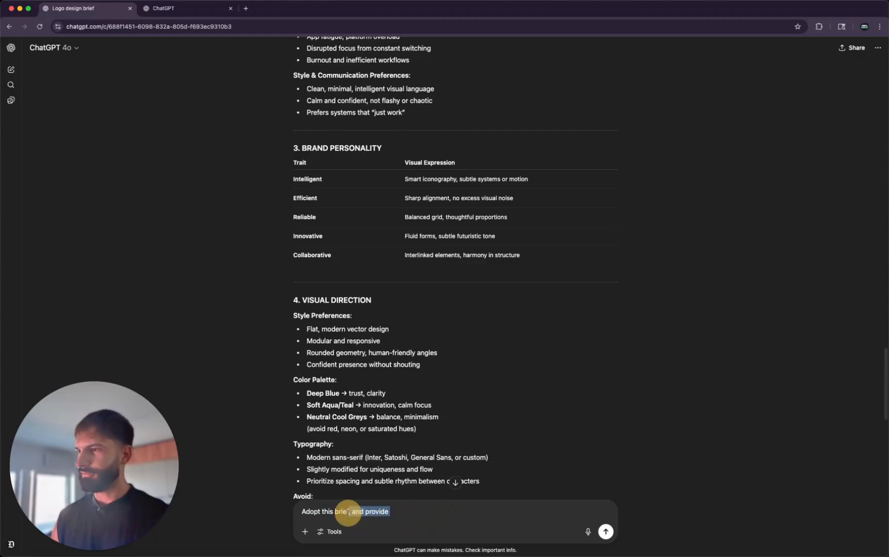
pyautogui.press('BackSpace')
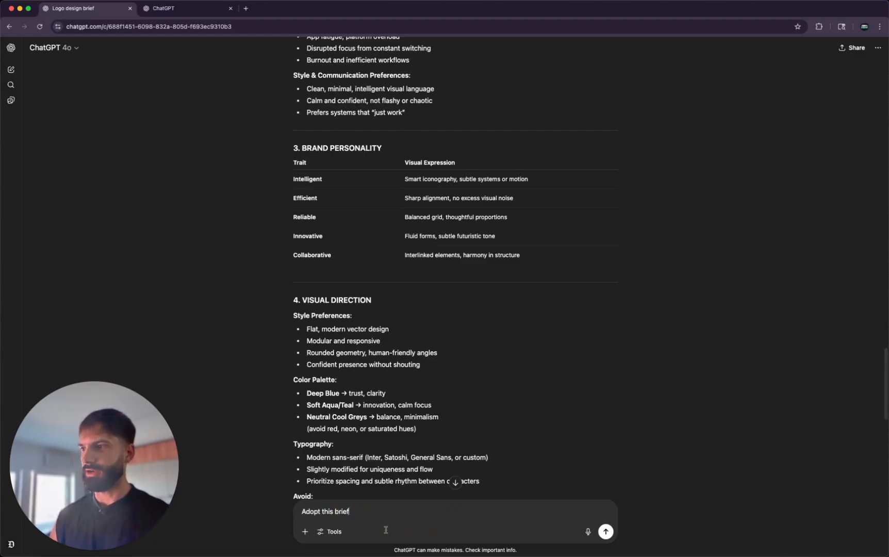
pyautogui.click(606, 531)
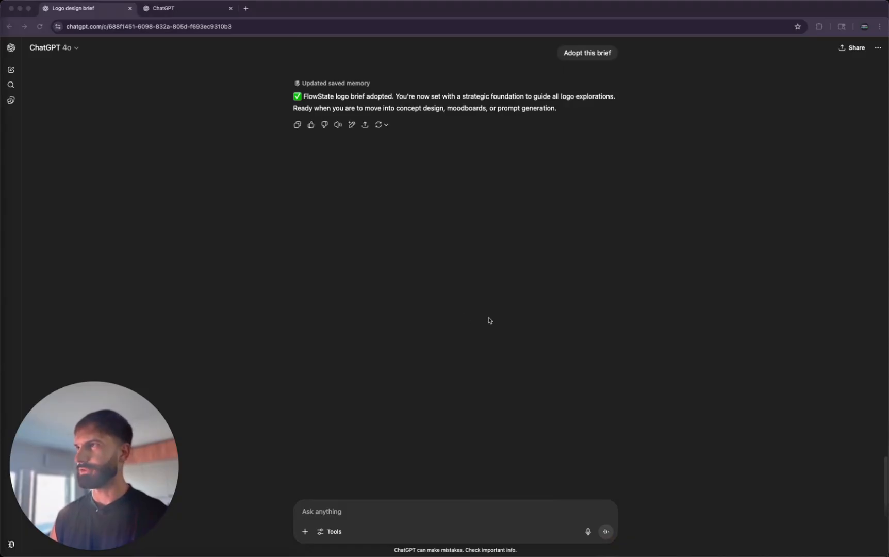
# Enter the prepared prompt requesting a professional wordmark logo for "FlowState", and check its brand context, design specifications and technical specs
pyautogui.click(352, 506)
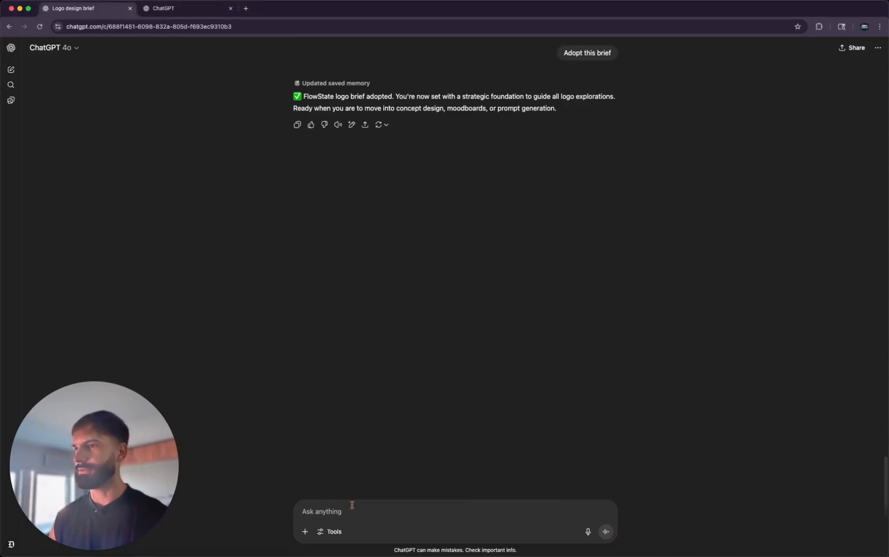
pyautogui.press('super+v')
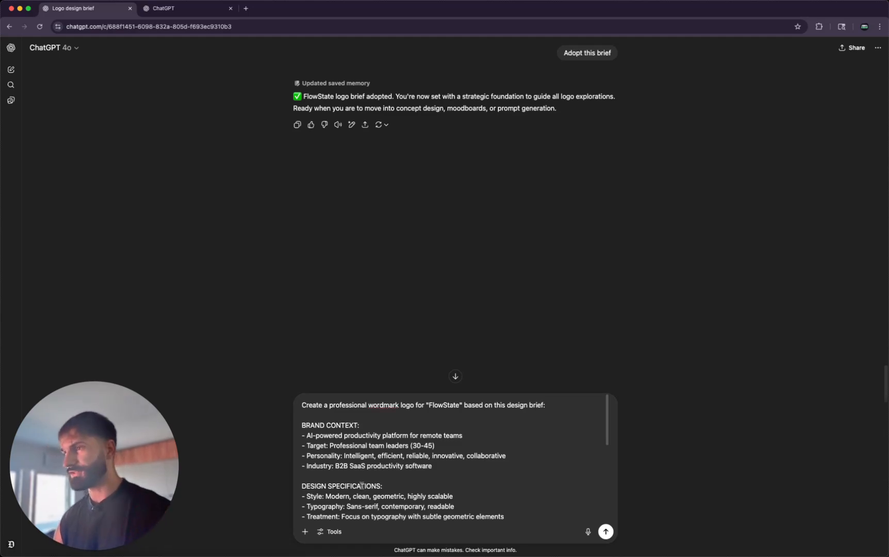
pyautogui.moveTo(335, 404); pyautogui.dragTo(545, 425)
pyautogui.scroll(-6, 545, 423)
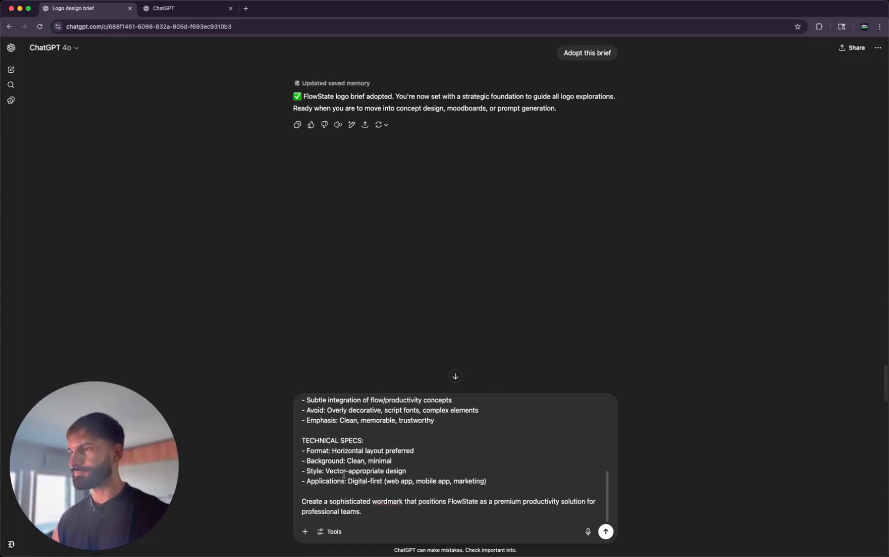
pyautogui.click(457, 472)
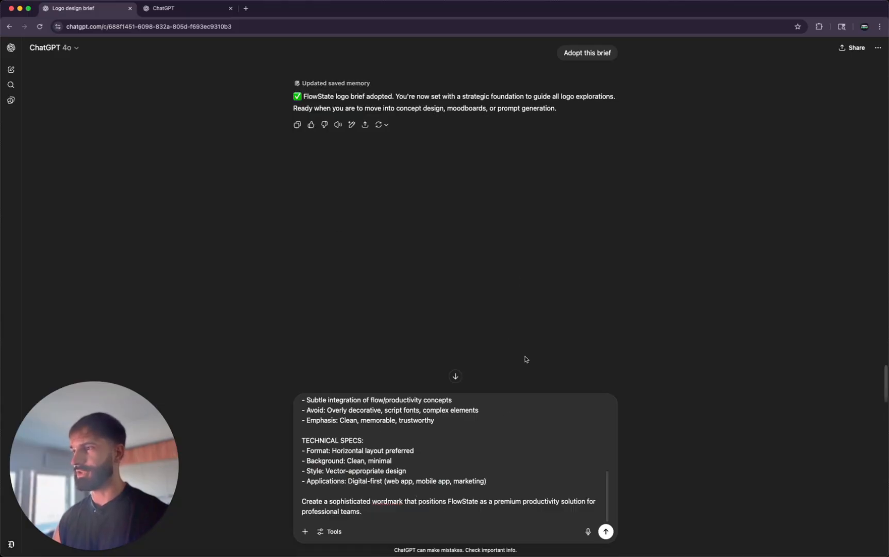
# Enable the Create image tool for the wordmark prompt and submit it
pyautogui.click(332, 537)
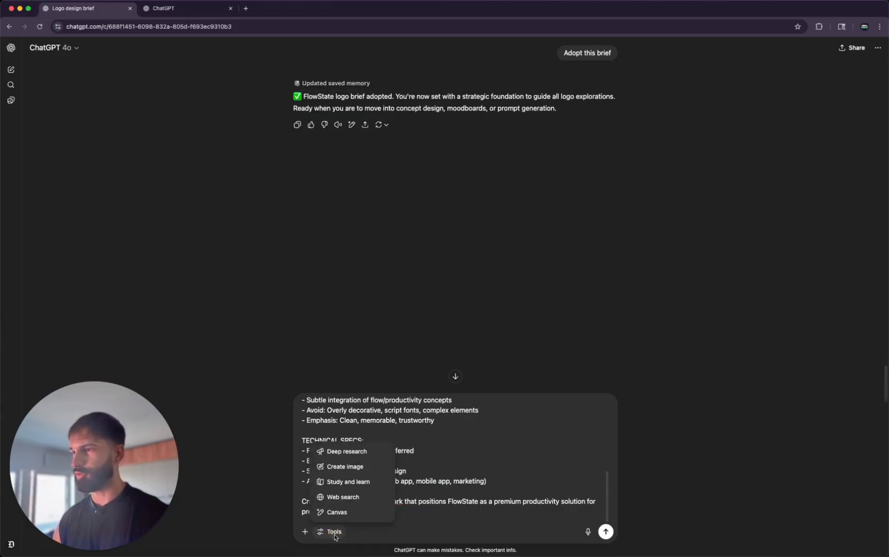
pyautogui.click(341, 466)
pyautogui.click(606, 531)
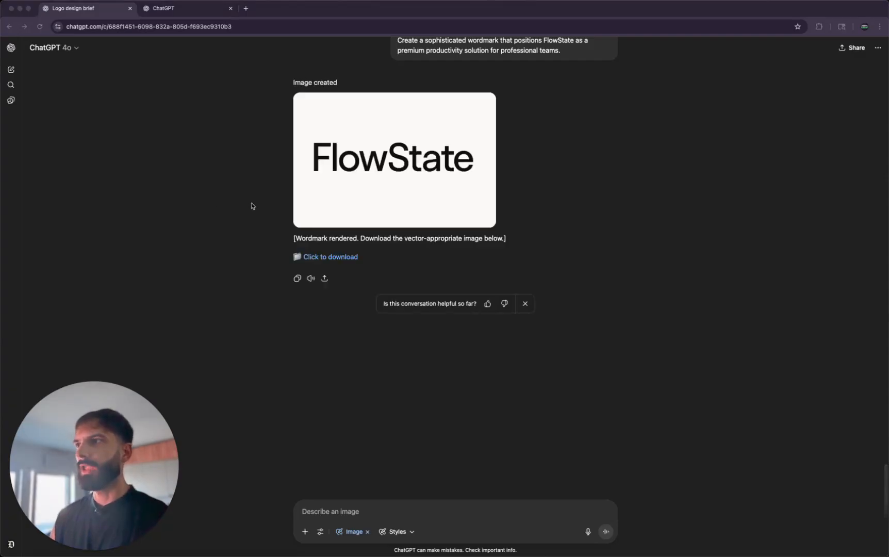
# Inspect the generated FlowState wordmark at full size and return to the conversation
pyautogui.click(381, 153)
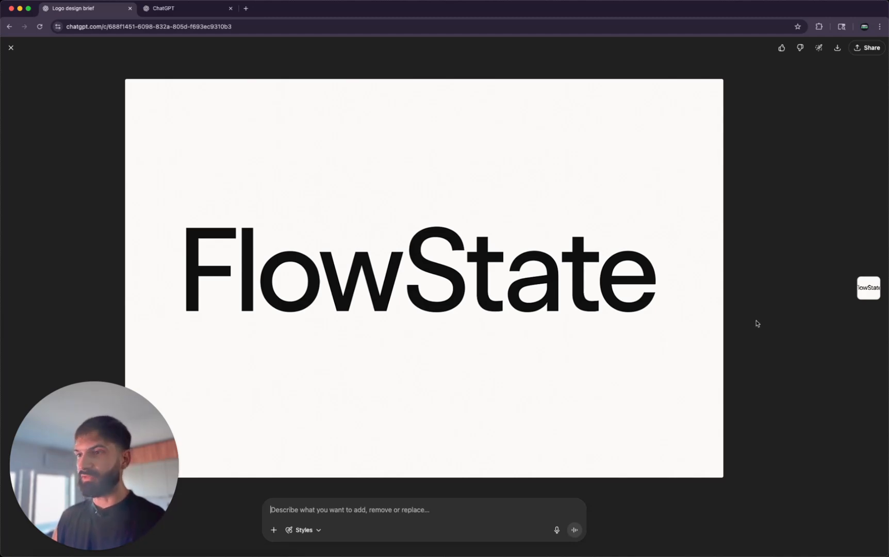
pyautogui.click(10, 48)
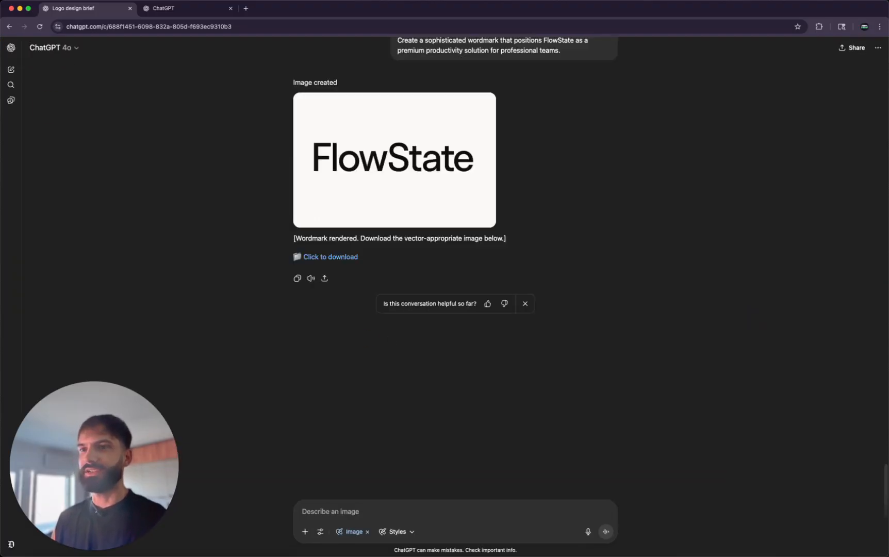
pyautogui.press('super+Tab')
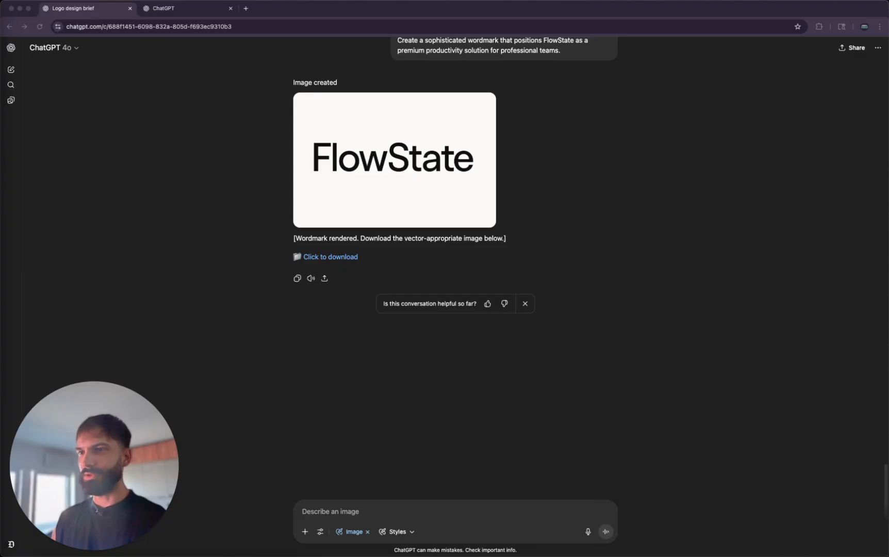
pyautogui.click(385, 399)
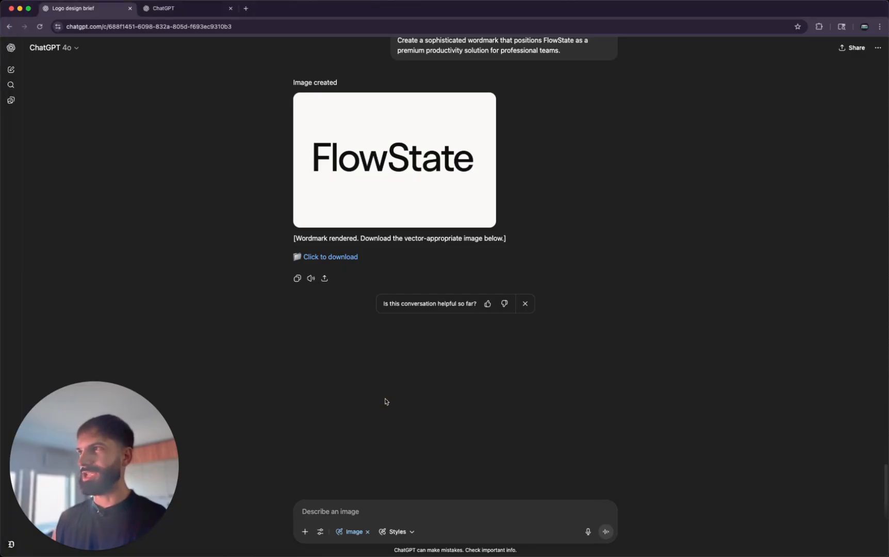
# Enter the prepared prompt for a logo combining a geometric symbol with "FlowState" text, check its requirements and submit it as an image request
pyautogui.click(361, 510)
pyautogui.press('super+v')
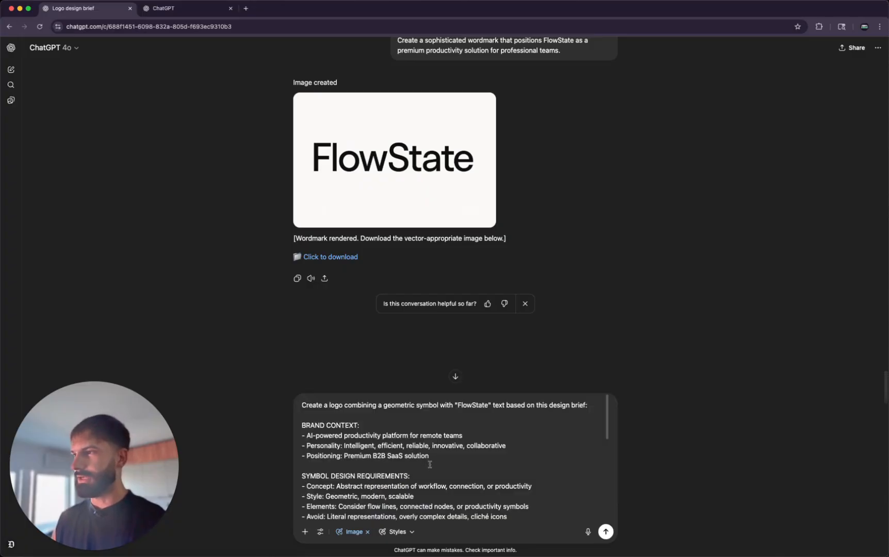
pyautogui.scroll(-10, 366, 459)
pyautogui.scroll(10, 343, 439)
pyautogui.moveTo(306, 405); pyautogui.dragTo(392, 405)
pyautogui.doubleClick(392, 406)
pyautogui.tripleClick(475, 405)
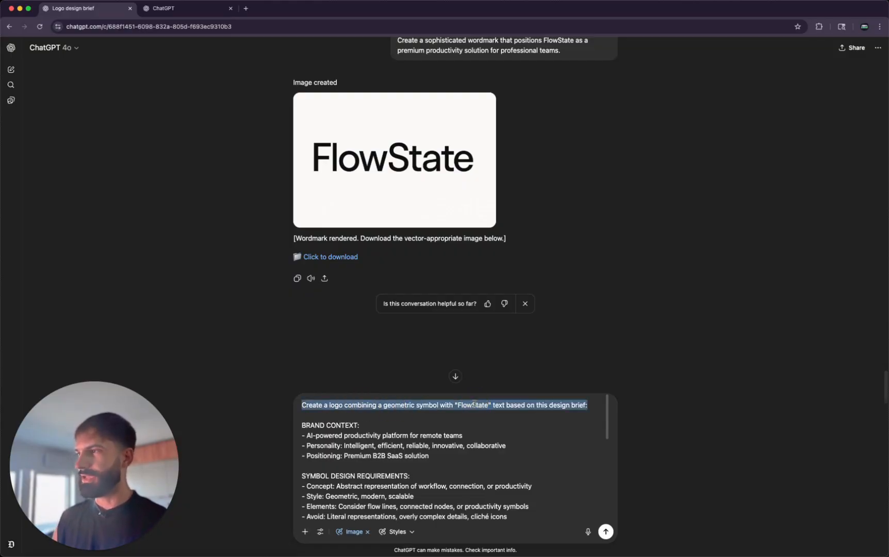
pyautogui.scroll(-5, 389, 427)
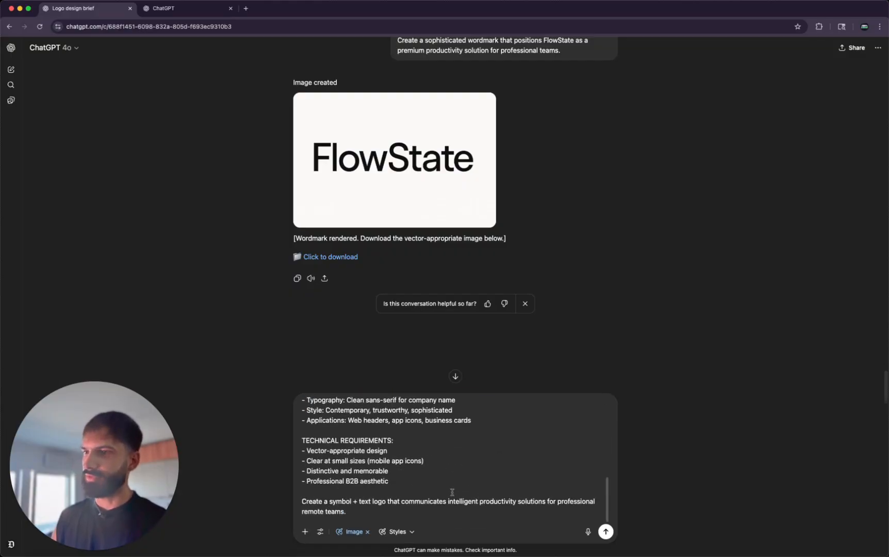
pyautogui.click(605, 531)
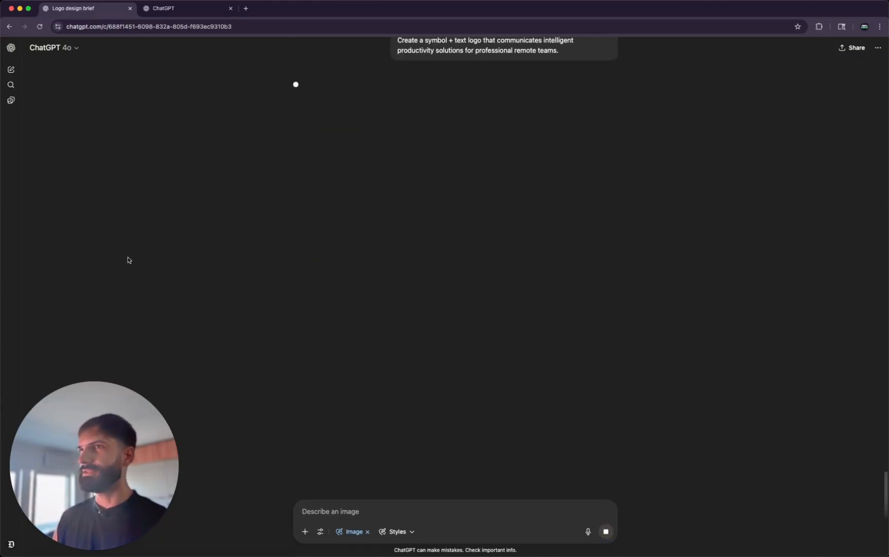
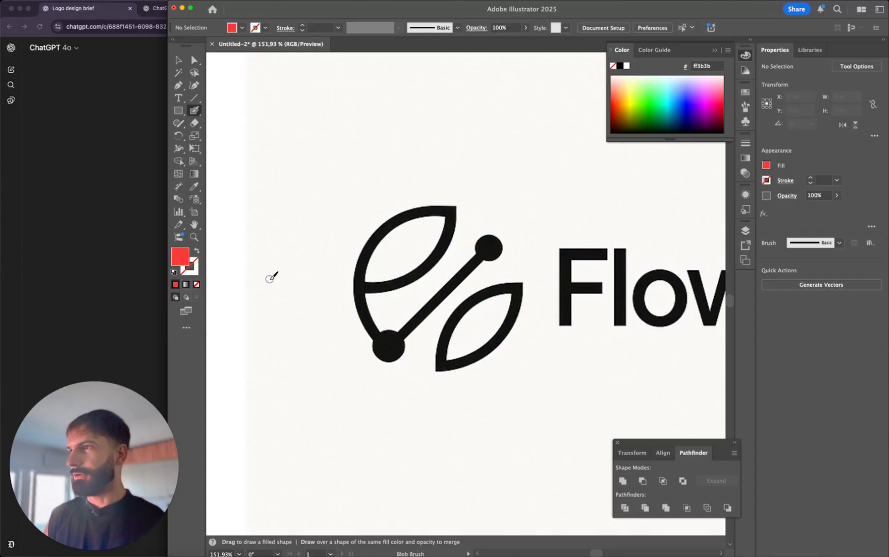
# Trace the FlowState symbol's two leaves and diagonal node line with freehand red Blob Brush strokes in Illustrator
pyautogui.moveTo(363, 289)
pyautogui.mouseDown()
pyautogui.moveTo(408, 273)
pyautogui.moveTo(444, 243)
pyautogui.moveTo(459, 206)
pyautogui.mouseUp()
pyautogui.moveTo(458, 206)
pyautogui.mouseDown()
pyautogui.moveTo(377, 252)
pyautogui.moveTo(364, 276)
pyautogui.mouseUp()
pyautogui.moveTo(445, 361)
pyautogui.mouseDown()
pyautogui.moveTo(485, 292)
pyautogui.moveTo(532, 276)
pyautogui.moveTo(444, 382)
pyautogui.moveTo(425, 383)
pyautogui.mouseUp()
pyautogui.moveTo(388, 343)
pyautogui.mouseDown()
pyautogui.moveTo(494, 219)
pyautogui.moveTo(508, 221)
pyautogui.moveTo(485, 221)
pyautogui.mouseUp()
pyautogui.press('v')
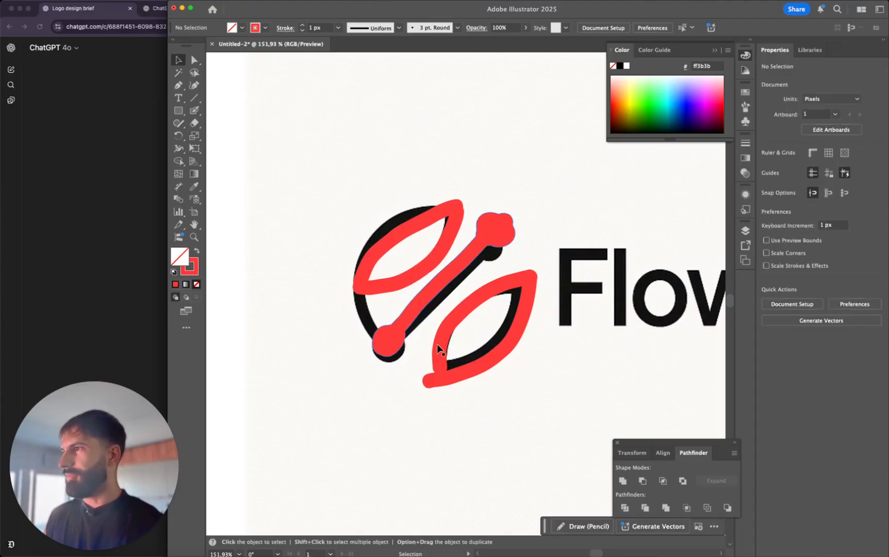
pyautogui.press('z')
pyautogui.moveTo(460, 253); pyautogui.dragTo(265, 352)
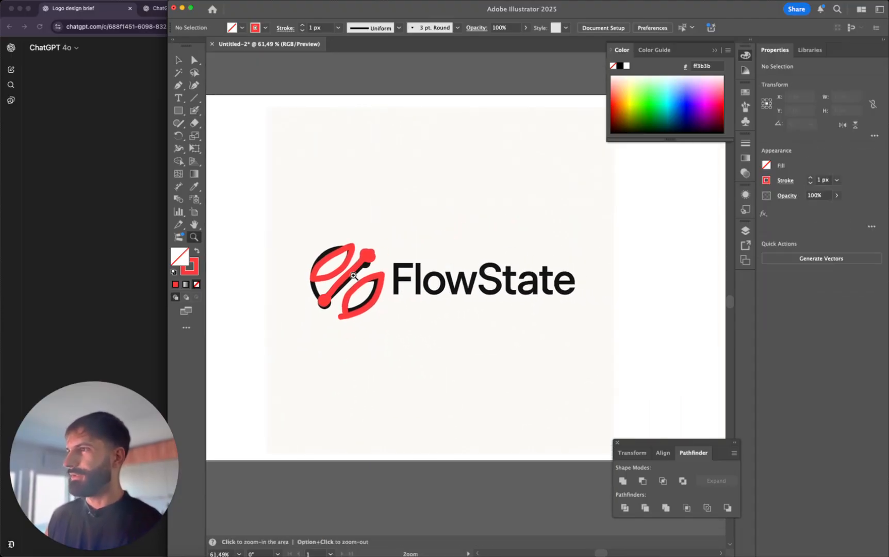
pyautogui.press('v')
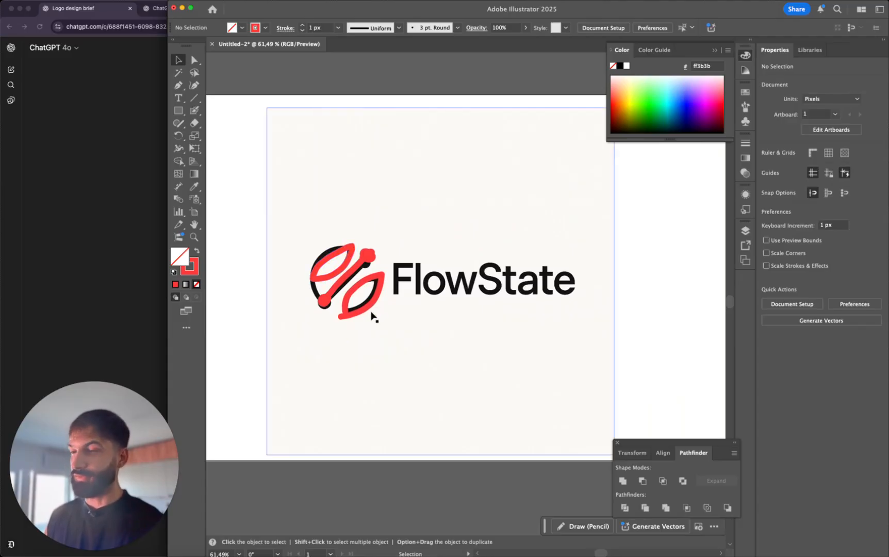
pyautogui.press('z')
pyautogui.moveTo(372, 316); pyautogui.dragTo(334, 431)
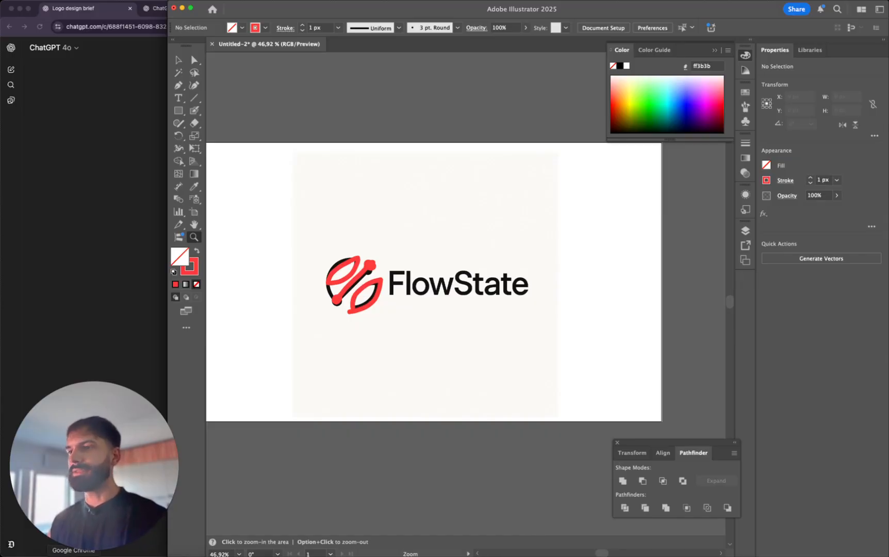
# Switch back to Chrome and look through the logo concepts generated in the logo design brief chat
pyautogui.click(73, 556)
pyautogui.click(378, 367)
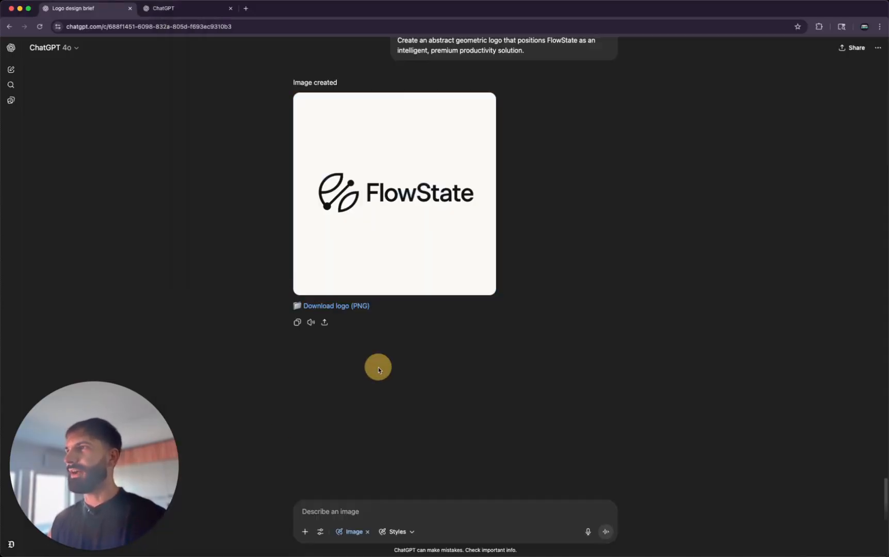
pyautogui.scroll(20, 378, 368)
pyautogui.scroll(-20, 341, 237)
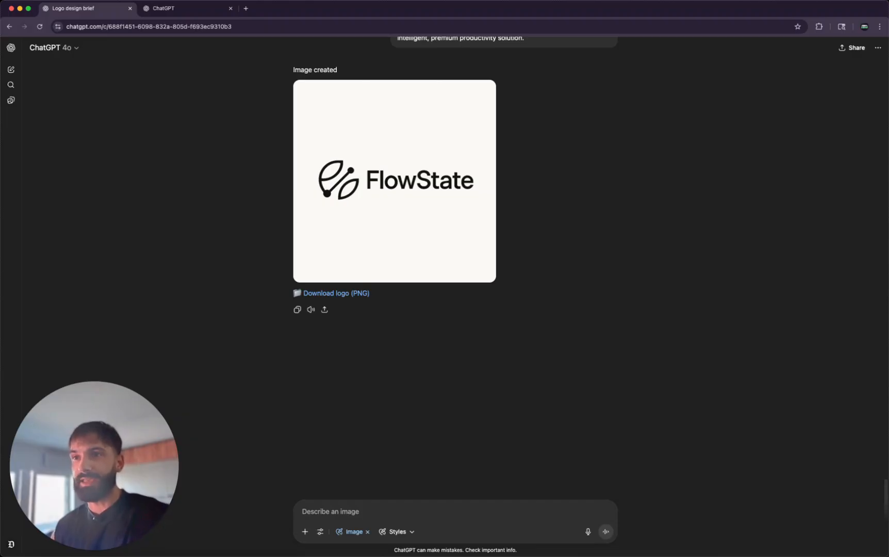
# Enter the prepared prompt requesting a professional brand moodboard for FlowState, an AI-powered productivity platform for remote teams
pyautogui.press('super+Tab')
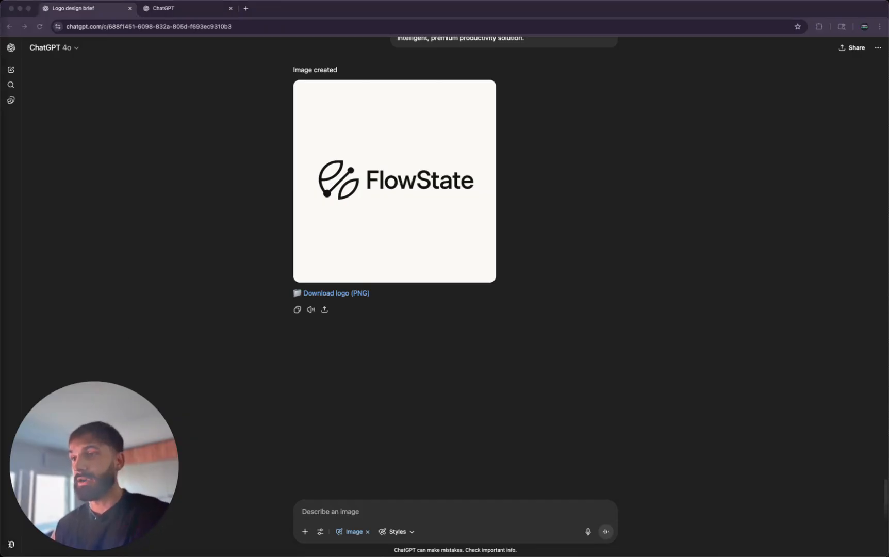
pyautogui.click(371, 511)
pyautogui.click(370, 511)
pyautogui.write('Create a professional brand moodboard for FlowState, an AI-powered productivity platform for remote teams.  Visual elements to include: - Modern remote work environments and home offices - Clean, minimalist design aesthetics - Professional color palette (blues, greens, sophisticated neutrals) - Contemporary typography examples - Geometric patterns suggesting efficiency and flow - Technology and productivity imagery combined - Professional, trustworthy, innovative atmosphere')
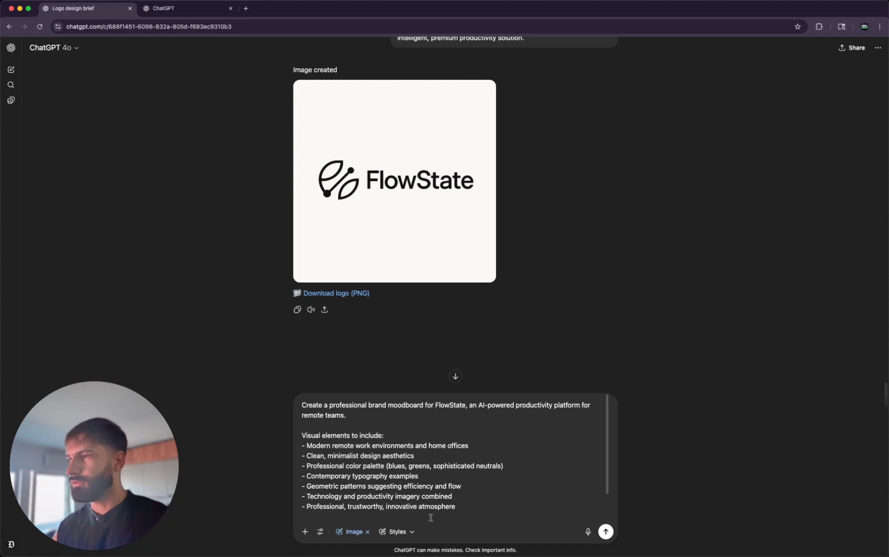
# Check the visual elements listed in the moodboard prompt line by line and submit it
pyautogui.tripleClick(335, 447)
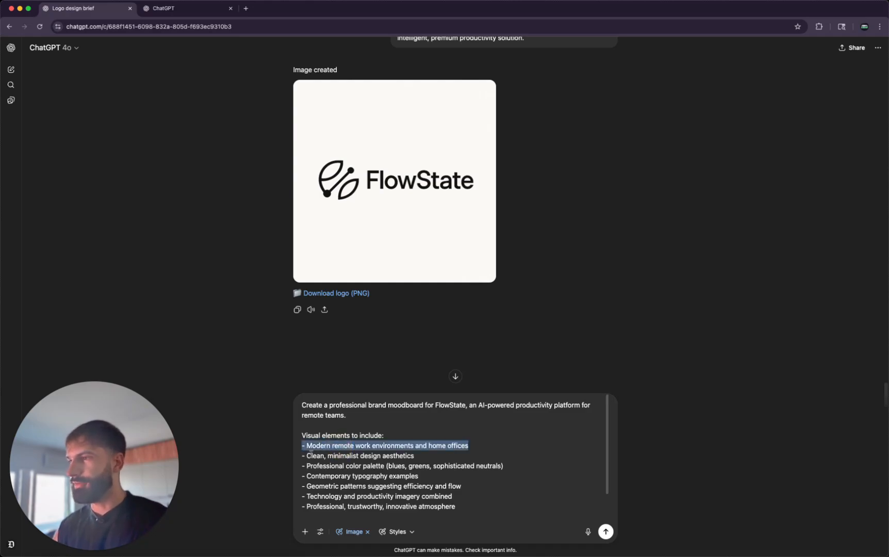
pyautogui.tripleClick(316, 455)
pyautogui.tripleClick(324, 465)
pyautogui.click(329, 475)
pyautogui.tripleClick(329, 476)
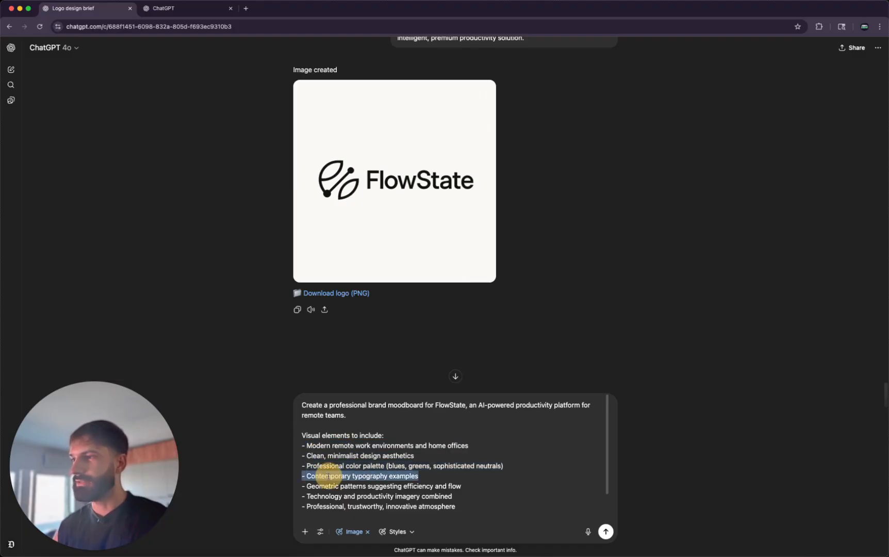
pyautogui.tripleClick(356, 486)
pyautogui.tripleClick(376, 496)
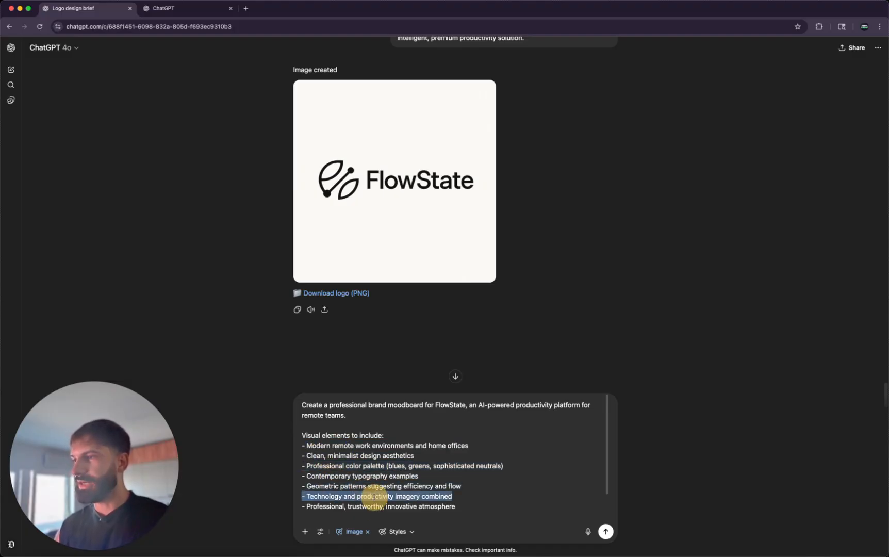
pyautogui.tripleClick(443, 511)
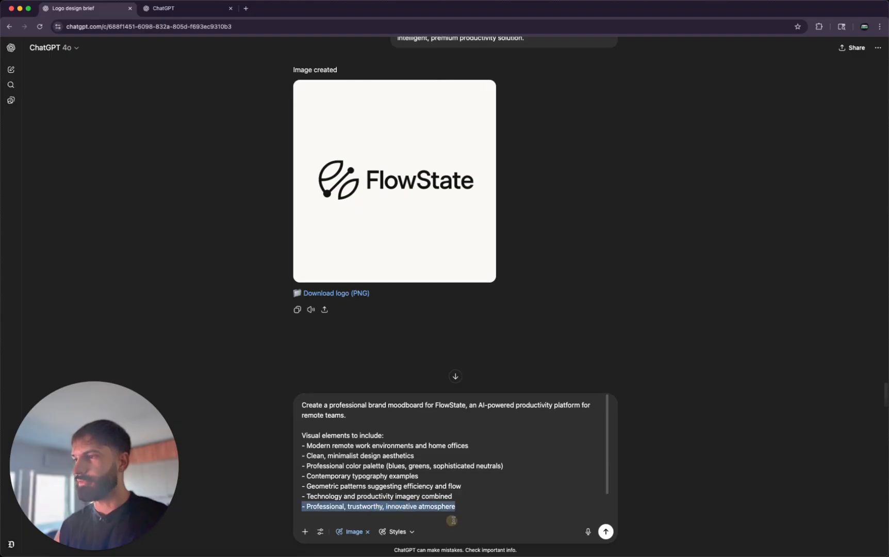
pyautogui.click(478, 508)
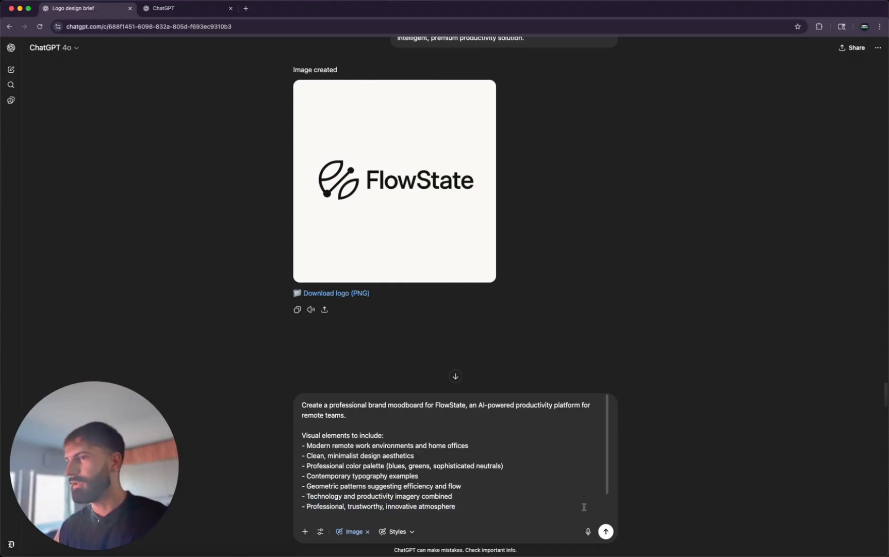
pyautogui.click(606, 532)
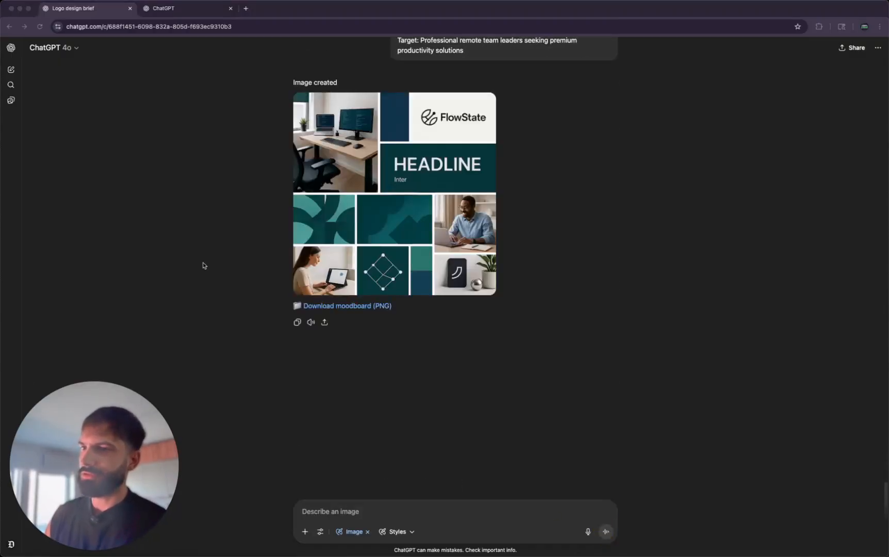
# Compare the generated FlowState moodboard with the visual elements requested in its prompt
pyautogui.click(215, 271)
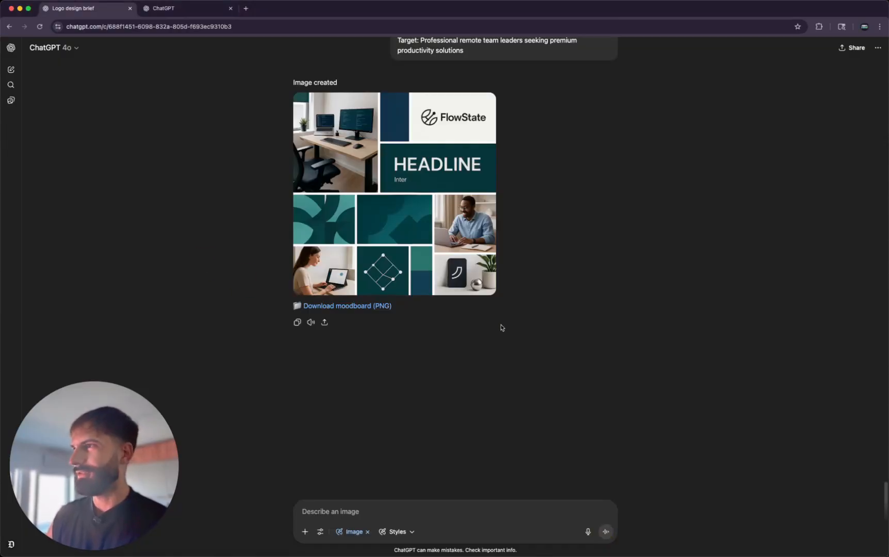
pyautogui.scroll(5, 416, 270)
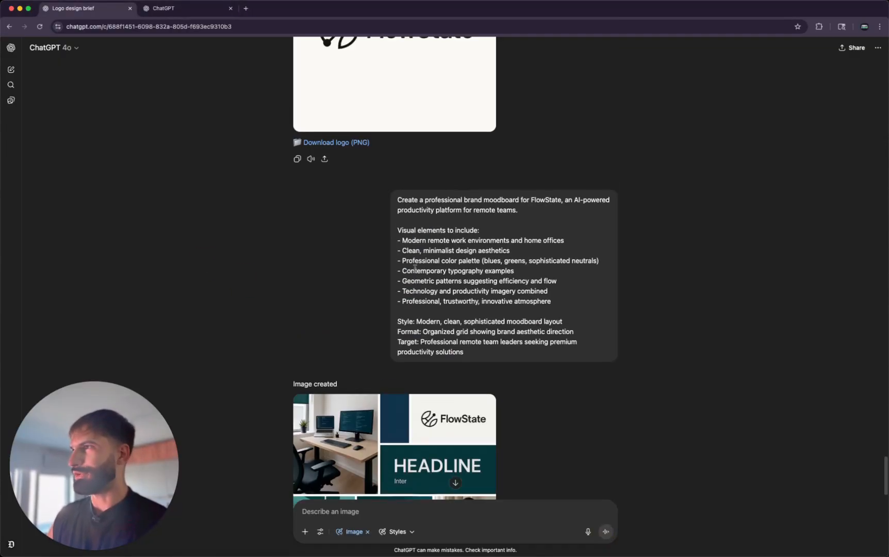
pyautogui.scroll(-2, 416, 269)
pyautogui.scroll(-1, 415, 269)
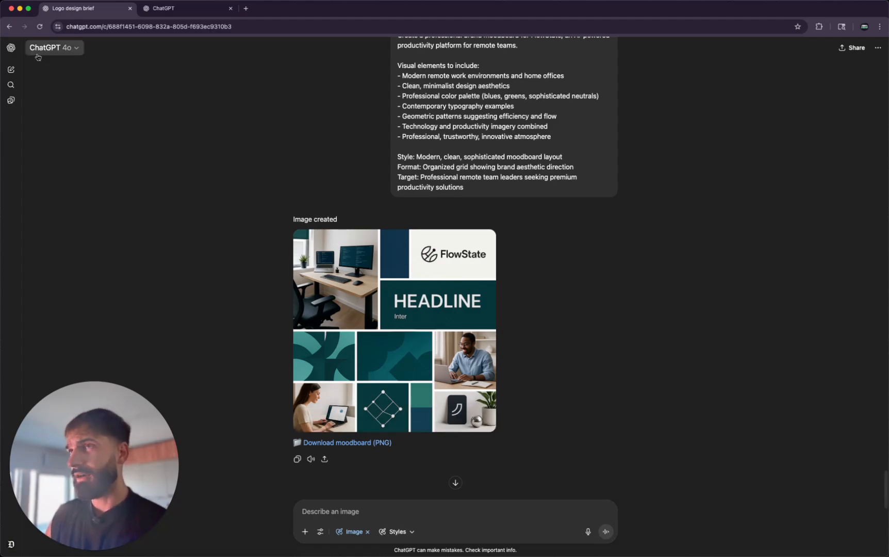
# Open a new chat in a separate tab, enter the FlowState moodboard prompt and enable the Create image tool
pyautogui.keyDown('super'); pyautogui.click(11, 69); pyautogui.keyUp('super')
pyautogui.click(276, 9)
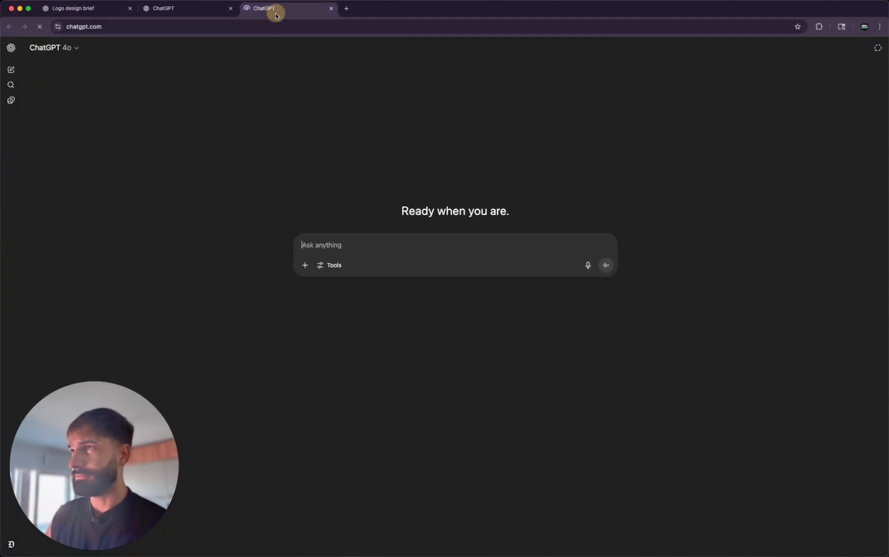
pyautogui.write('Create a professional brand moodboard for FlowState, an AI-powered productivity platform for remote teams.  Visual elements to include: - Modern remote work environments and home offices - Clean, minimalist design aesthetics - Professional color palette (blues, greens, sophisticated neutrals) - Contemporary typography examples - Geometric patterns suggesting efficiency and flow - Technology and productivity imagery combined - Professional, trustworthy, innovative atmosphere')
pyautogui.click(330, 371)
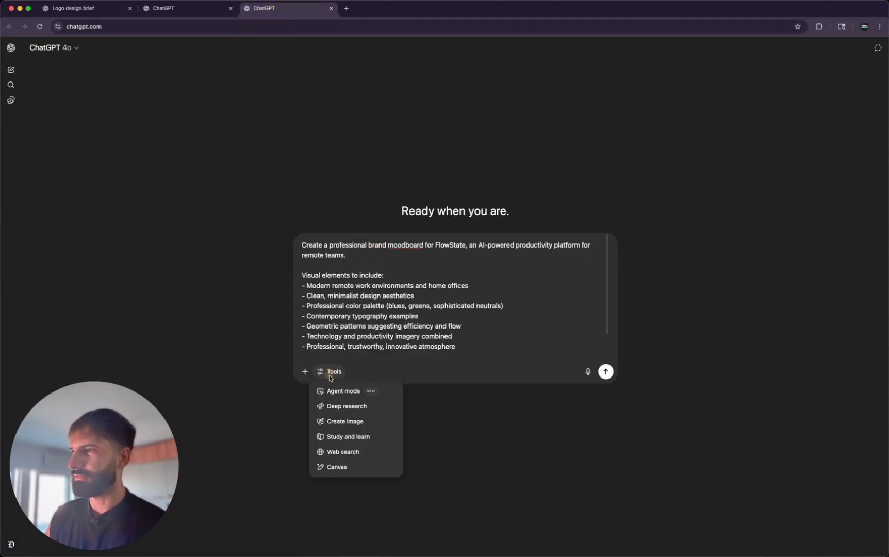
pyautogui.click(355, 419)
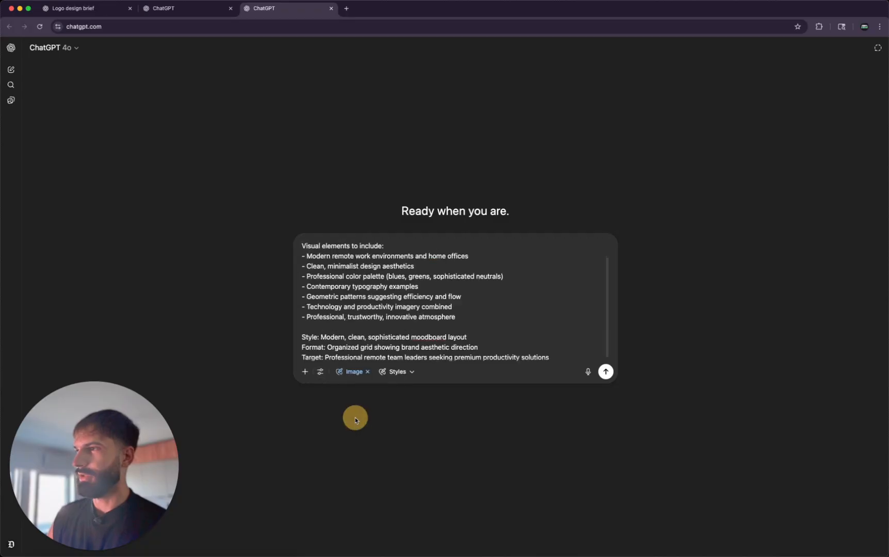
pyautogui.scroll(-1, 405, 333)
pyautogui.scroll(2, 405, 333)
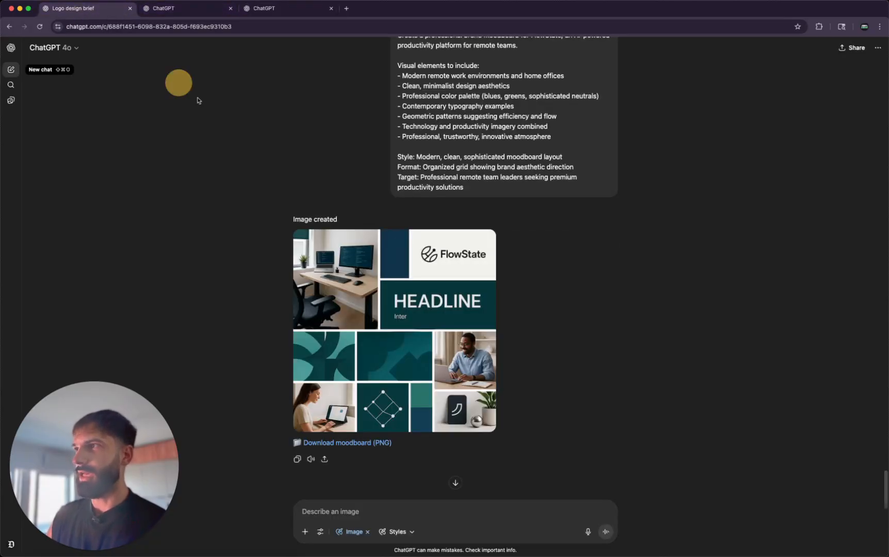
# Copy an earlier FlowState symbol-and-text logo from the logo design brief chat and attach it to the brief prompt drafted in the second tab
pyautogui.scroll(15, 465, 354)
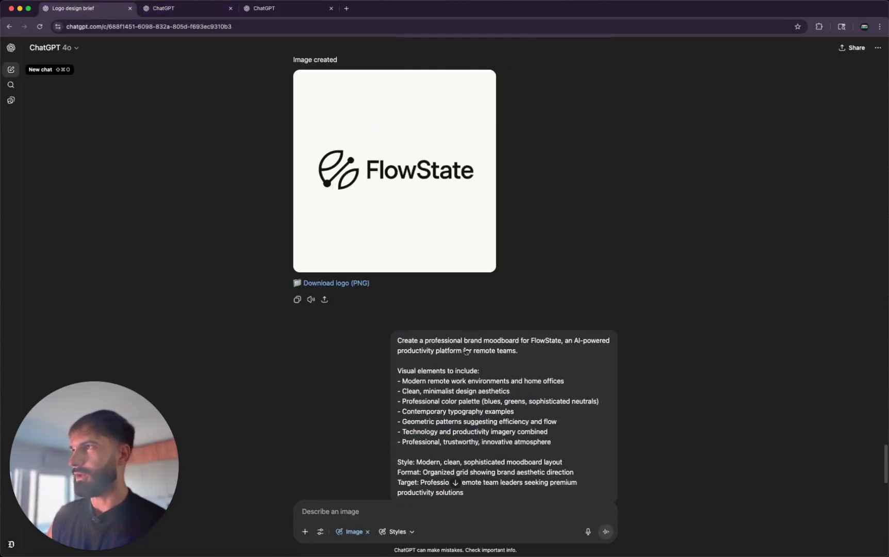
pyautogui.scroll(8, 466, 354)
pyautogui.rightClick(392, 202)
pyautogui.click(428, 226)
pyautogui.click(198, 8)
pyautogui.click(441, 308)
pyautogui.press('super+v')
# Enable the Create image tool for the logo design brief prompt with the attached logo and submit it
pyautogui.click(341, 440)
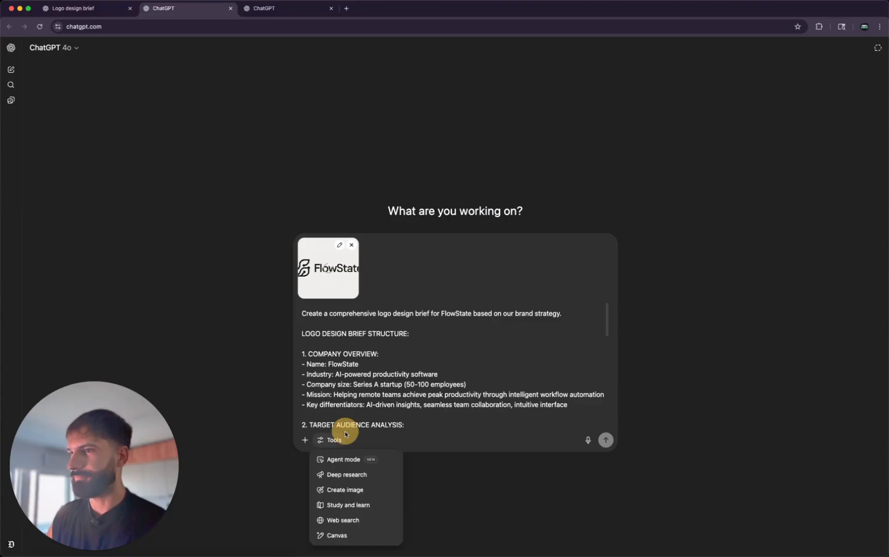
pyautogui.click(344, 490)
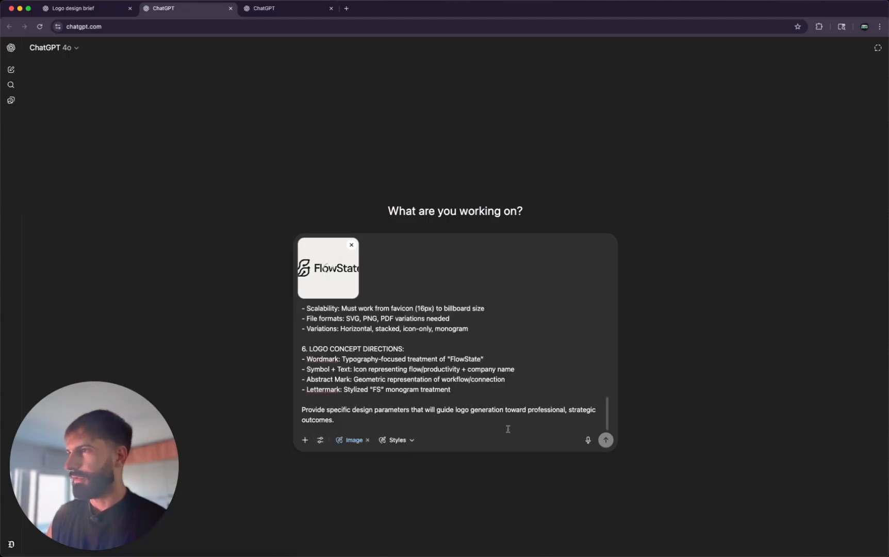
pyautogui.click(605, 442)
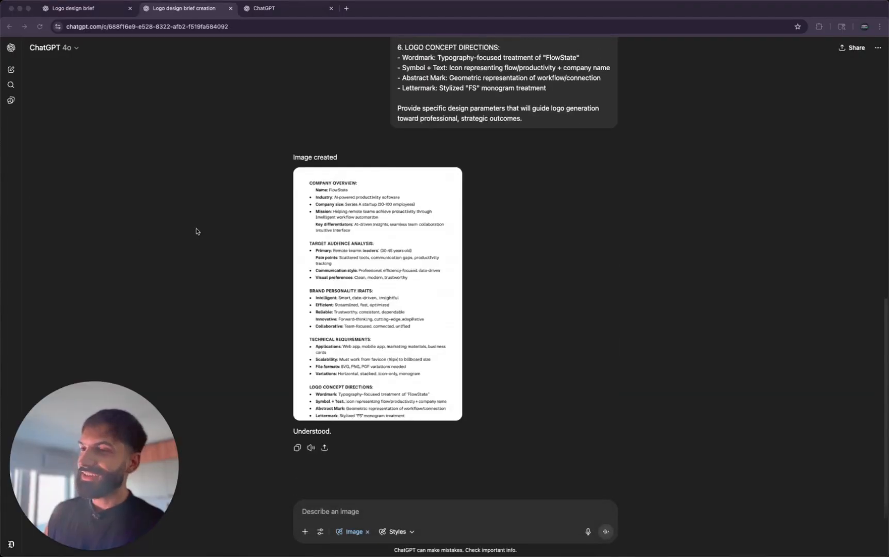
# Review the submitted logo and brief prompt against the image generated from them
pyautogui.scroll(4, 365, 276)
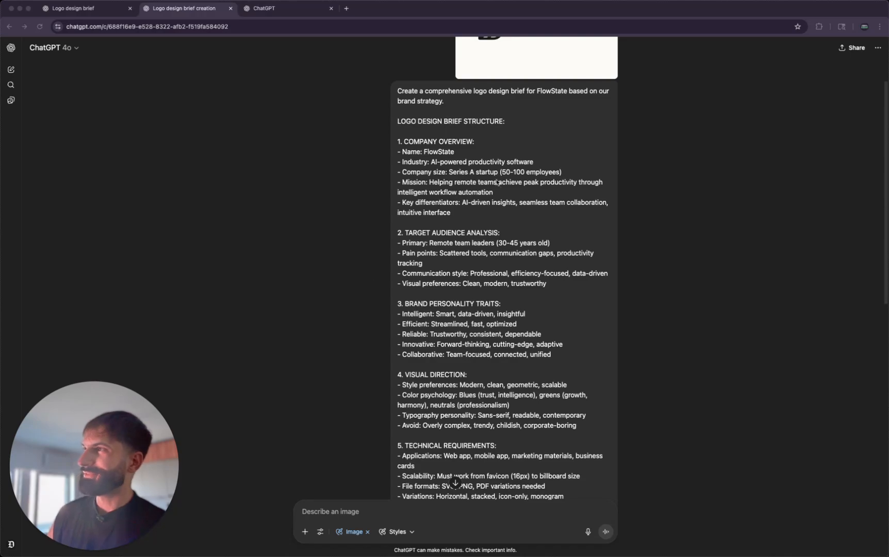
pyautogui.scroll(2, 496, 174)
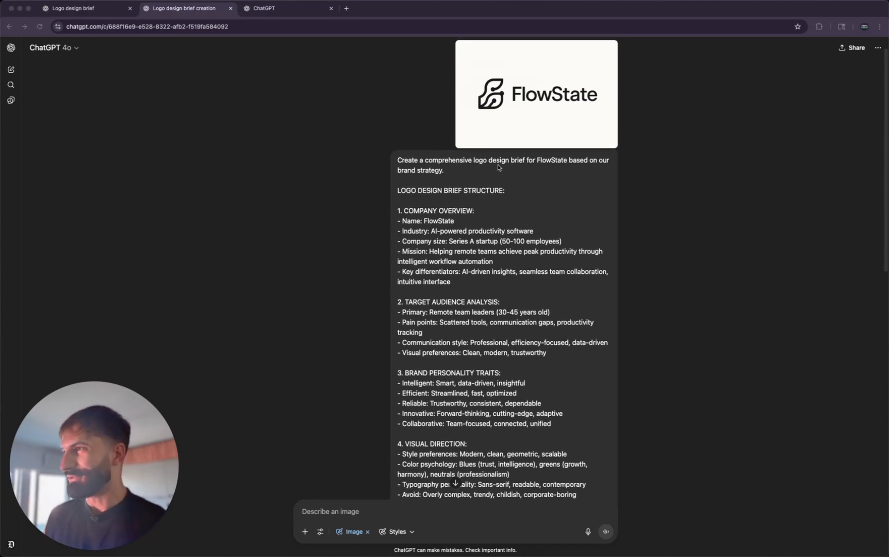
pyautogui.scroll(-10, 498, 167)
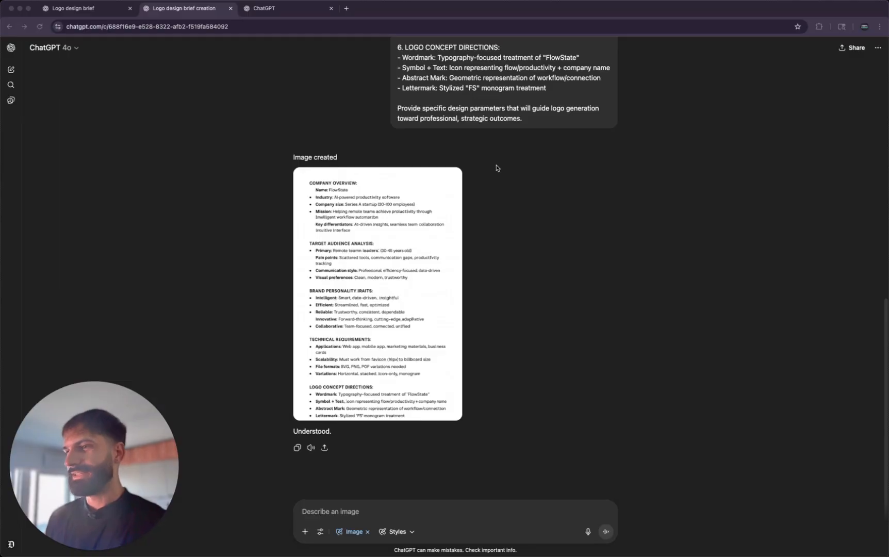
# Copy the FlowState logo image attached at the start of the logo design brief creation chat
pyautogui.scroll(10, 497, 168)
pyautogui.rightClick(528, 106)
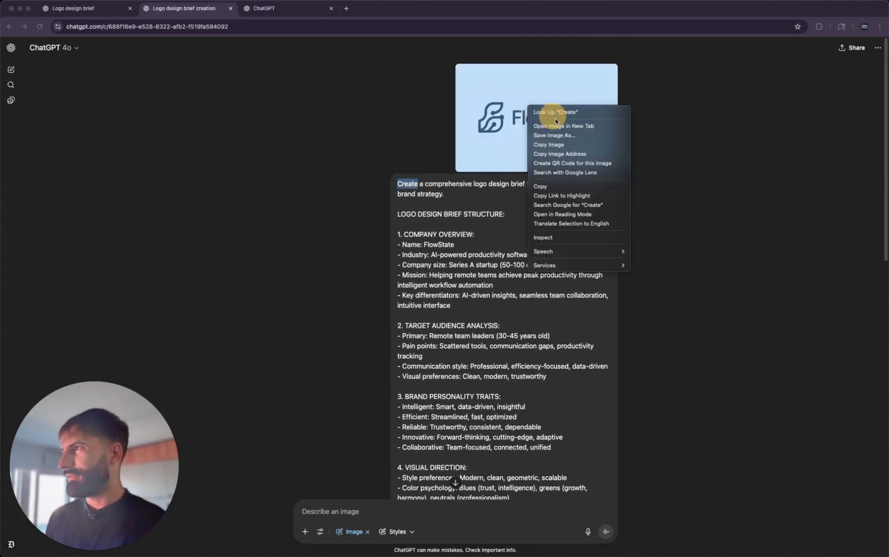
pyautogui.click(573, 147)
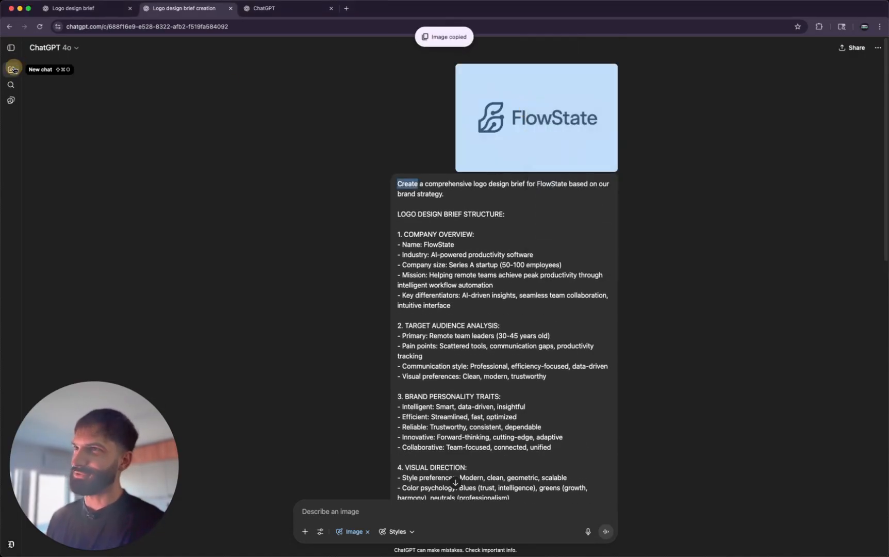
# Start a new chat, attach the copied FlowState logo, and paste in the professional brand moodboard prompt
pyautogui.click(11, 69)
pyautogui.click(355, 248)
pyautogui.press('super+v')
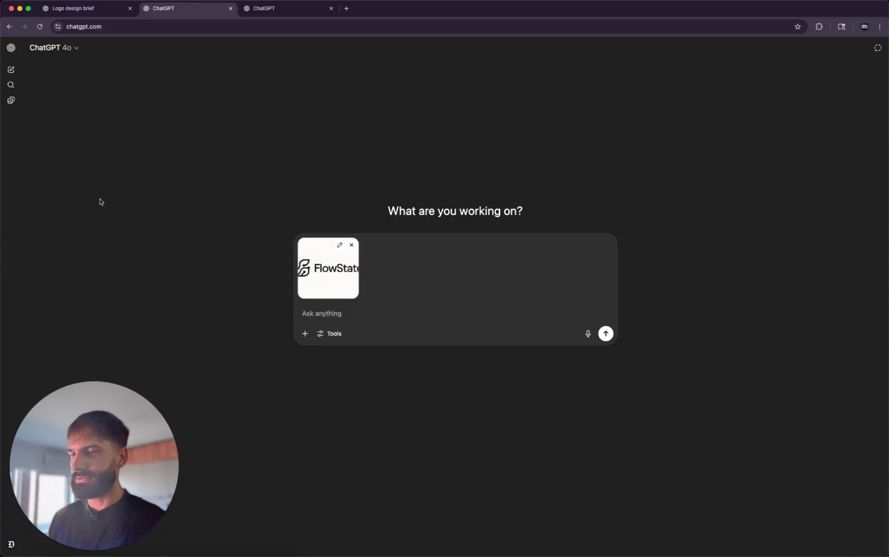
pyautogui.press('super+Tab')
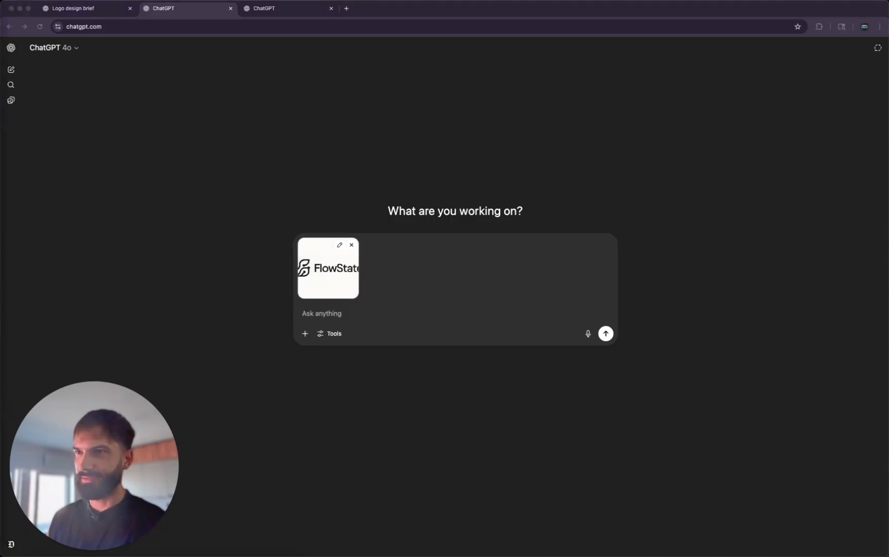
pyautogui.click(395, 313)
pyautogui.press('super+v')
# Enable the Create image tool for the moodboard prompt with the attached logo, submit it, and view the generated moodboard
pyautogui.click(324, 440)
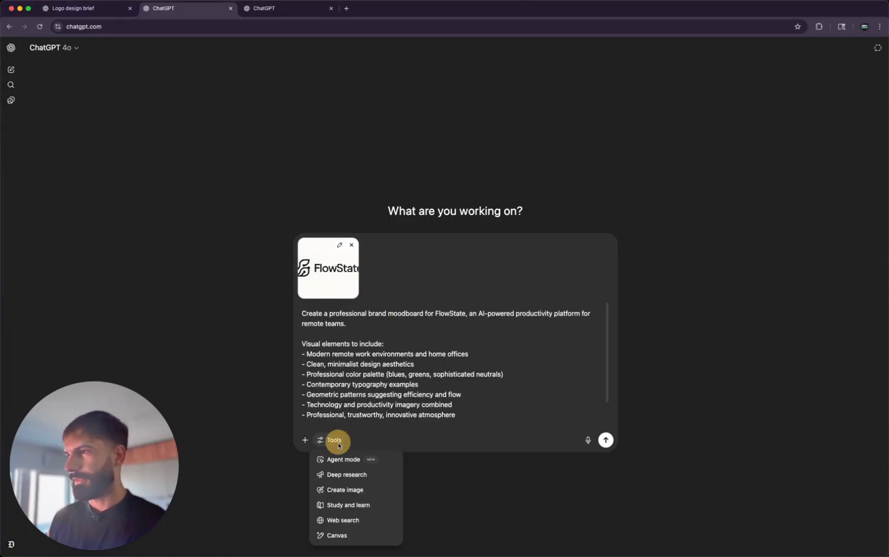
pyautogui.click(345, 490)
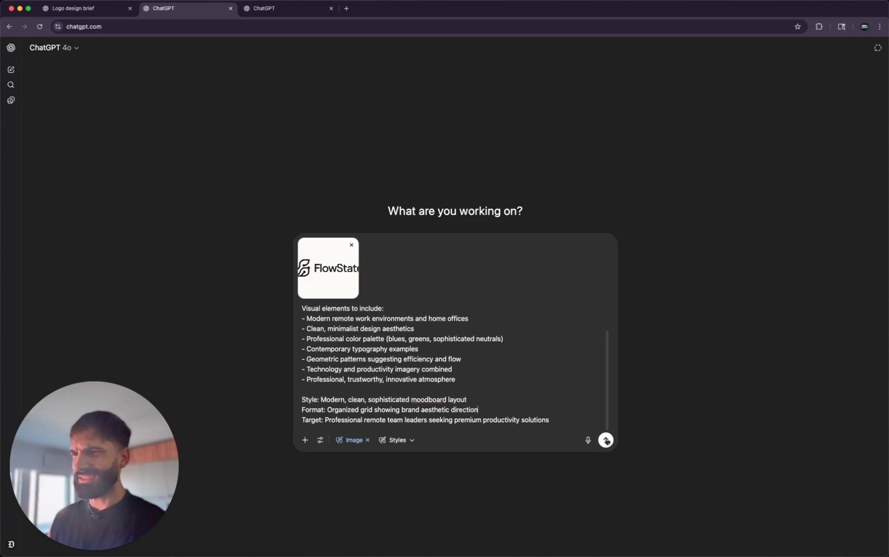
pyautogui.click(606, 439)
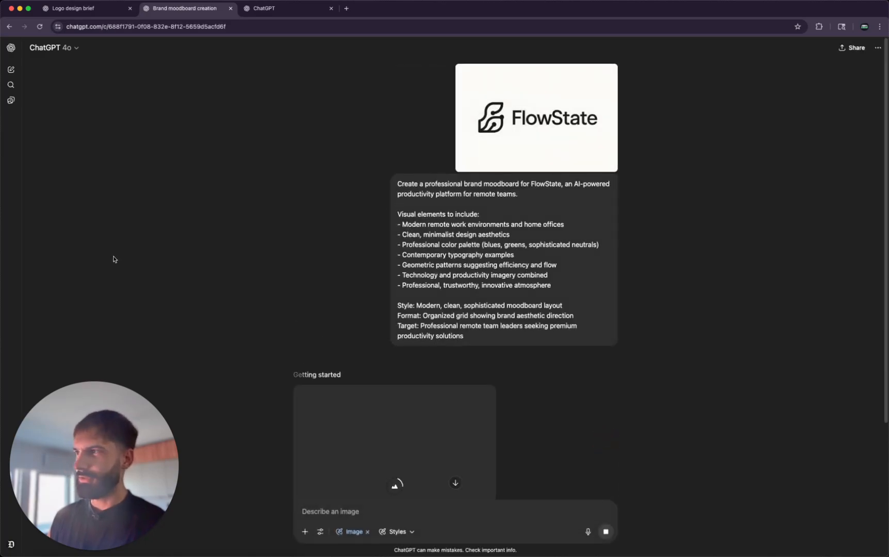
pyautogui.scroll(2, 143, 300)
pyautogui.scroll(-2, 143, 300)
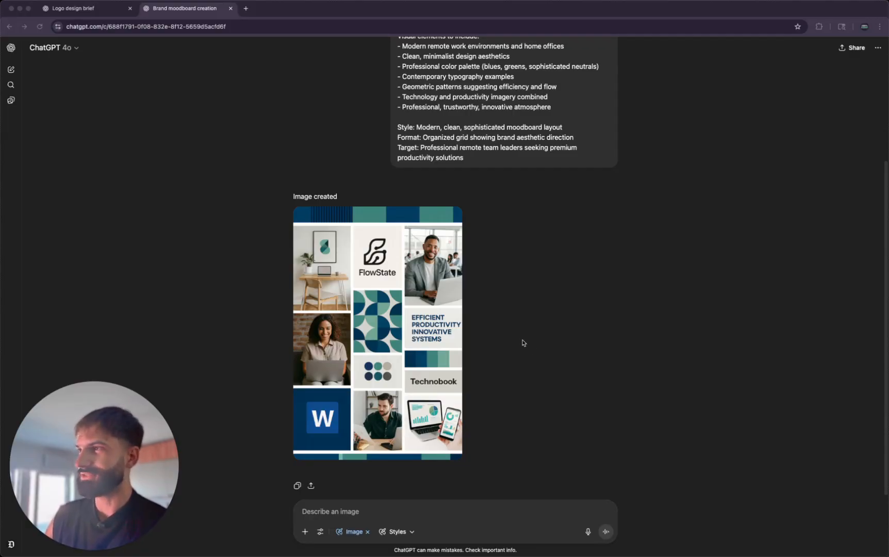
pyautogui.scroll(-2, 512, 348)
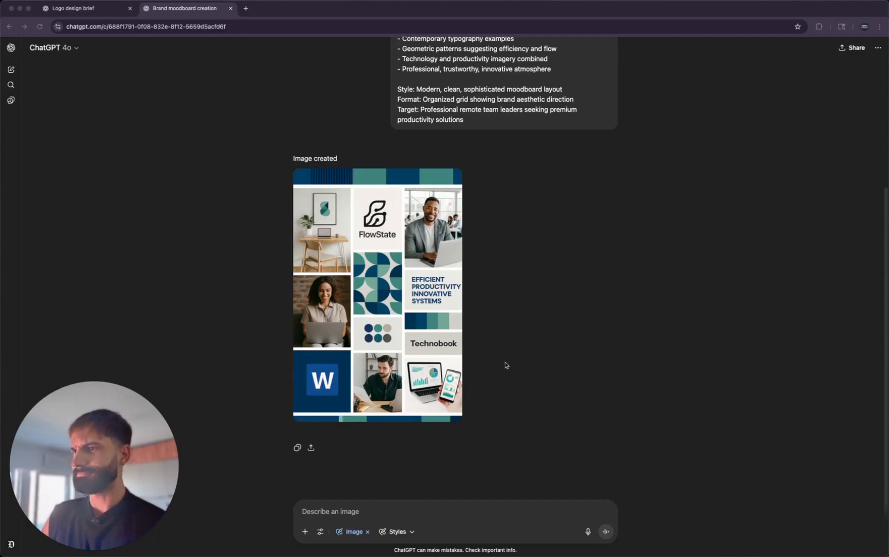
# Copy the submitted brand moodboard prompt and paste it into a new chat in a separate tab
pyautogui.scroll(5, 512, 360)
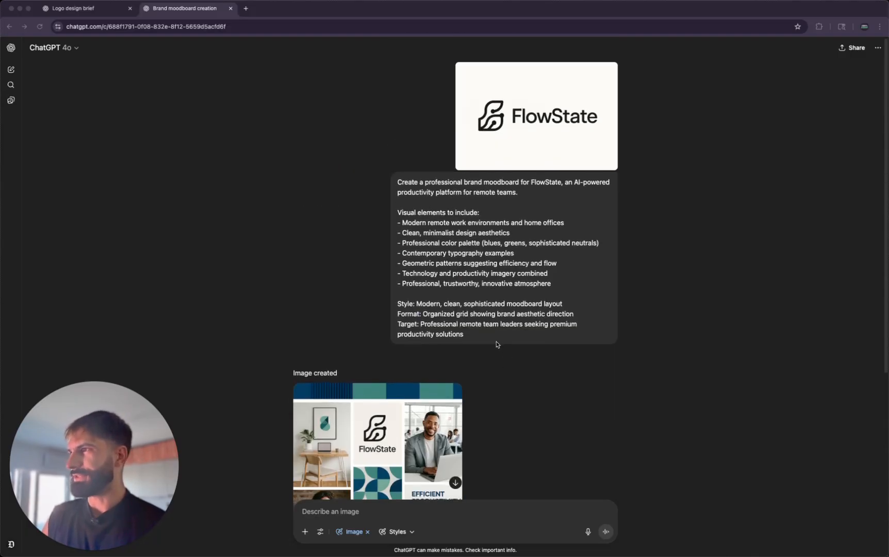
pyautogui.moveTo(398, 181); pyautogui.dragTo(492, 349)
pyautogui.keyDown('super'); pyautogui.click(14, 71); pyautogui.keyUp('super')
pyautogui.click(310, 9)
pyautogui.click(523, 243)
pyautogui.press('super+v')
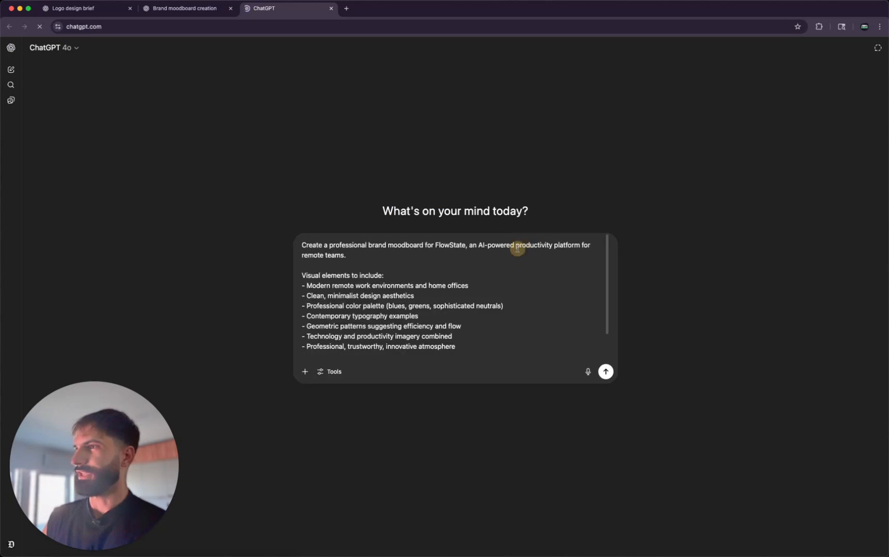
# Add "--" and "Improve the above prompt in order to achieve better image generation results with ChatGPT" below the visual elements list, and submit
pyautogui.click(475, 349)
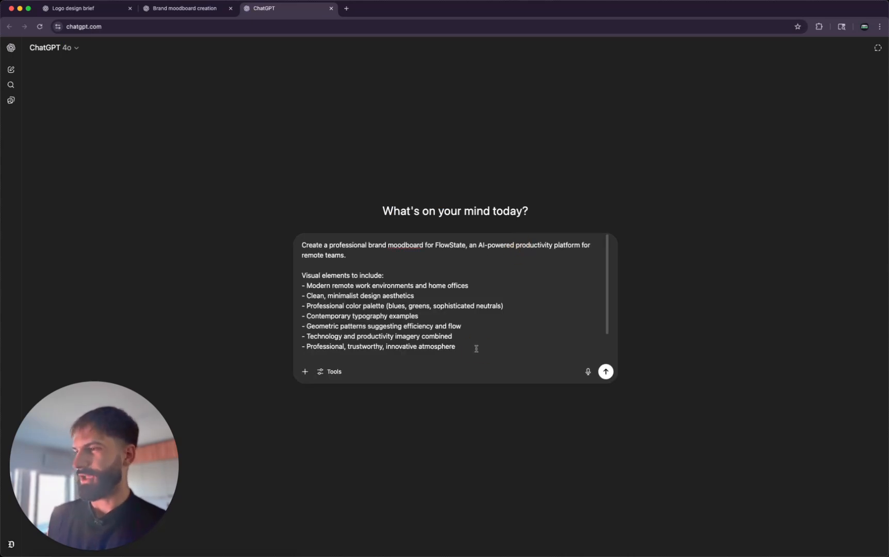
pyautogui.hotkey('shift', 'Return')
pyautogui.hotkey('shift', 'Return')
pyautogui.write('--')
pyautogui.hotkey('shift', 'Return')
pyautogui.hotkey('shift', 'Return')
pyautogui.write('Improve the above pr')
pyautogui.write('ompt')
pyautogui.write(' to bete')
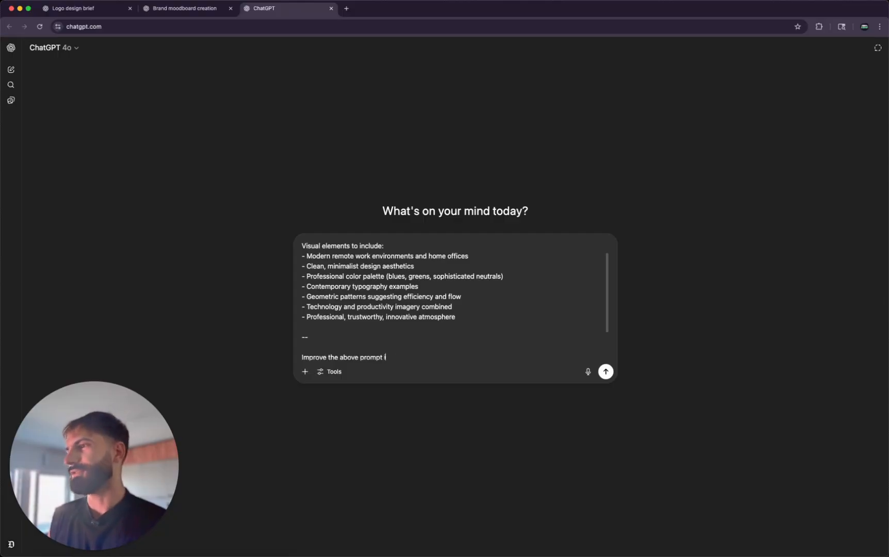
pyautogui.write('rder to achieve ')
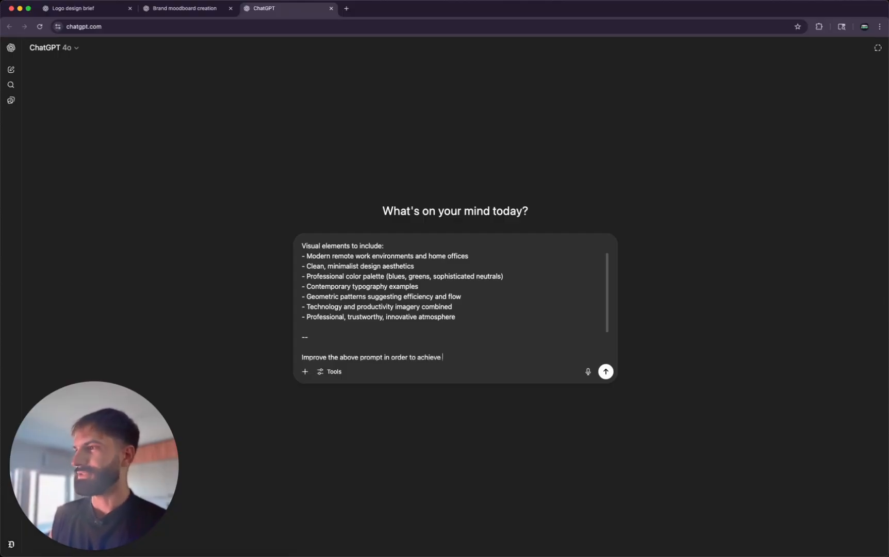
pyautogui.write('better image ge')
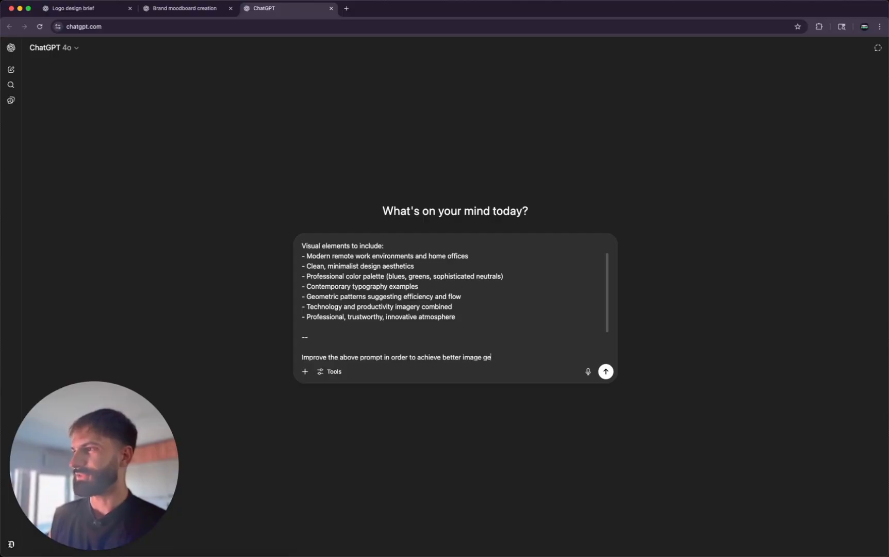
pyautogui.write('neration results with ChatGPT')
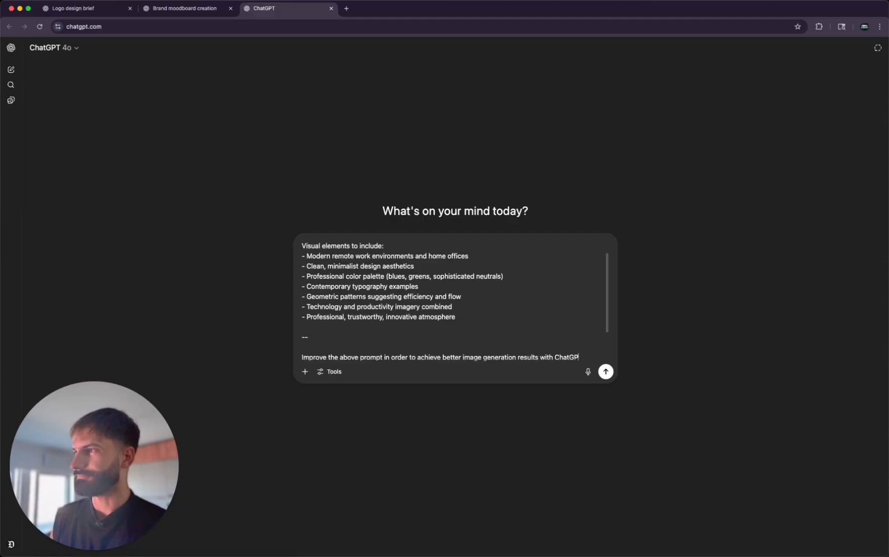
pyautogui.press('Return')
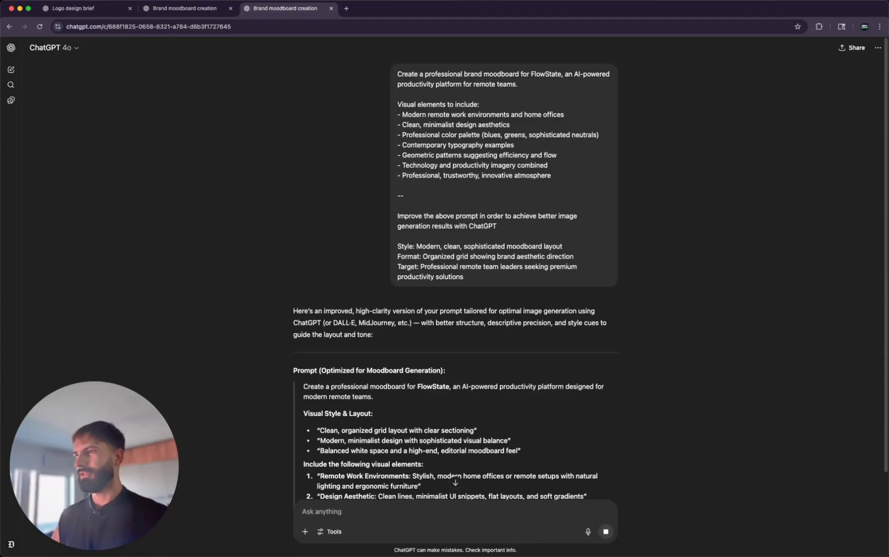
# Copy the optimized moodboard prompt from the reply into a new chat with the Create image tool enabled
pyautogui.scroll(-3, 323, 335)
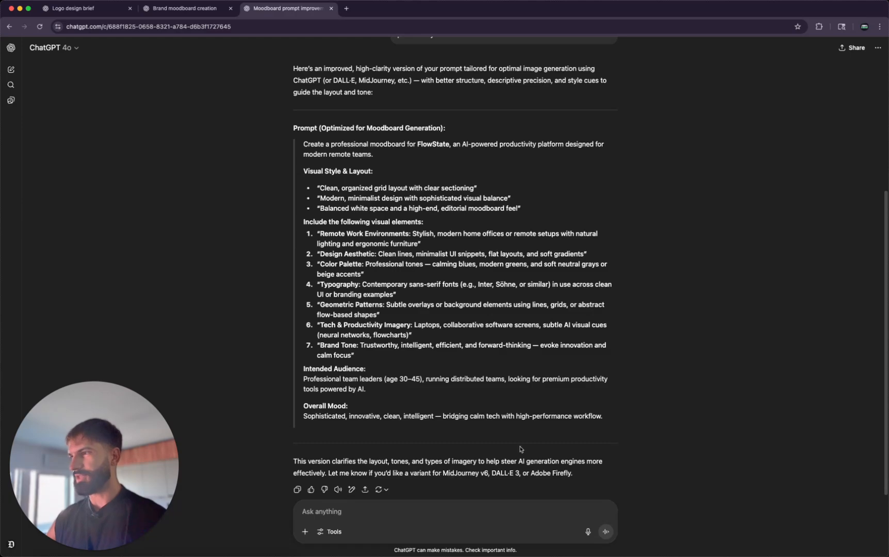
pyautogui.moveTo(603, 417); pyautogui.dragTo(296, 144)
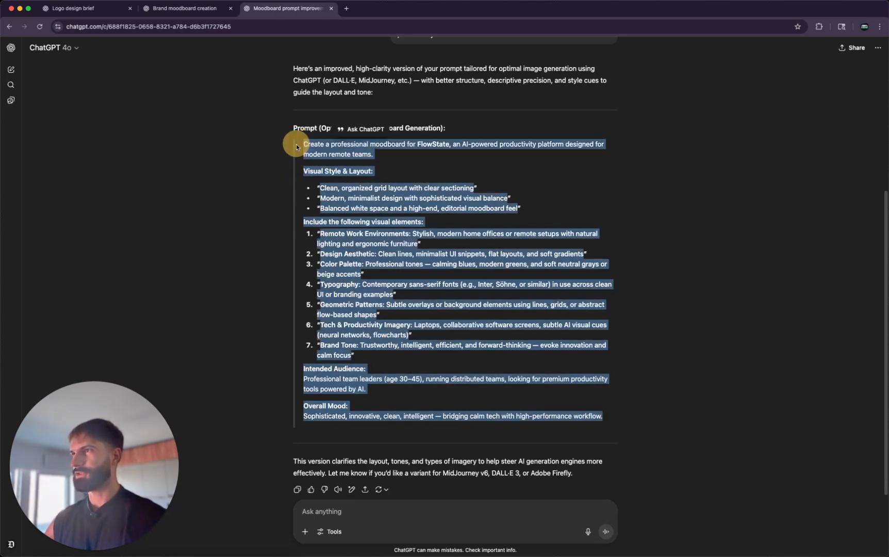
pyautogui.click(13, 69)
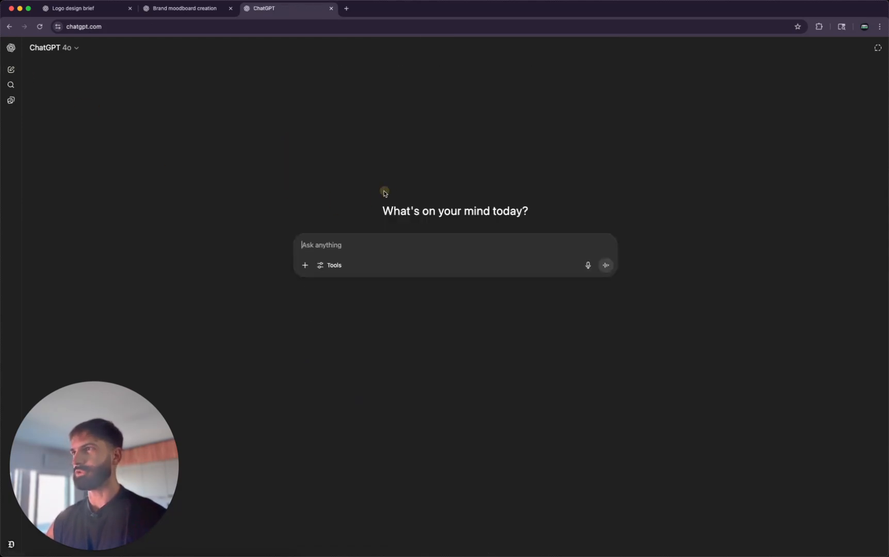
pyautogui.click(331, 265)
pyautogui.click(348, 315)
pyautogui.click(359, 243)
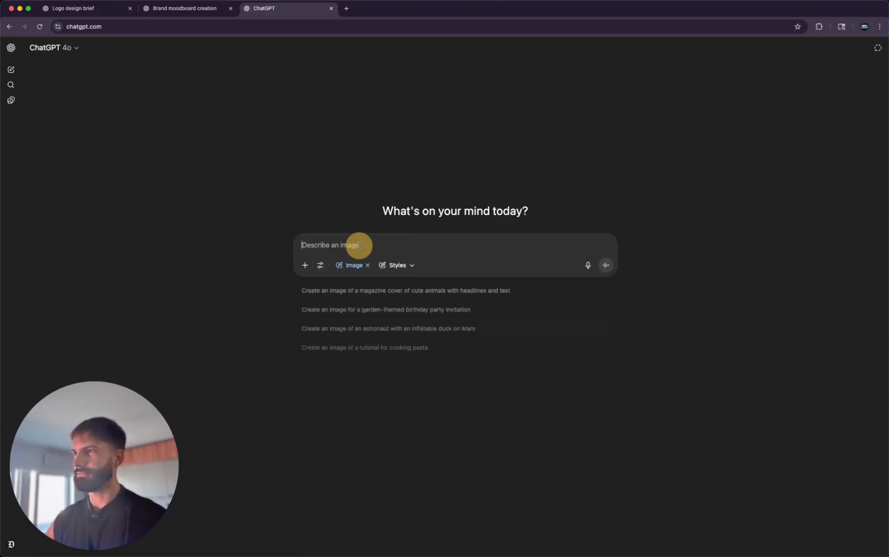
pyautogui.press('super+v')
# Check the pasted optimized moodboard prompt and submit it for image generation
pyautogui.scroll(-8, 498, 327)
pyautogui.scroll(10, 518, 334)
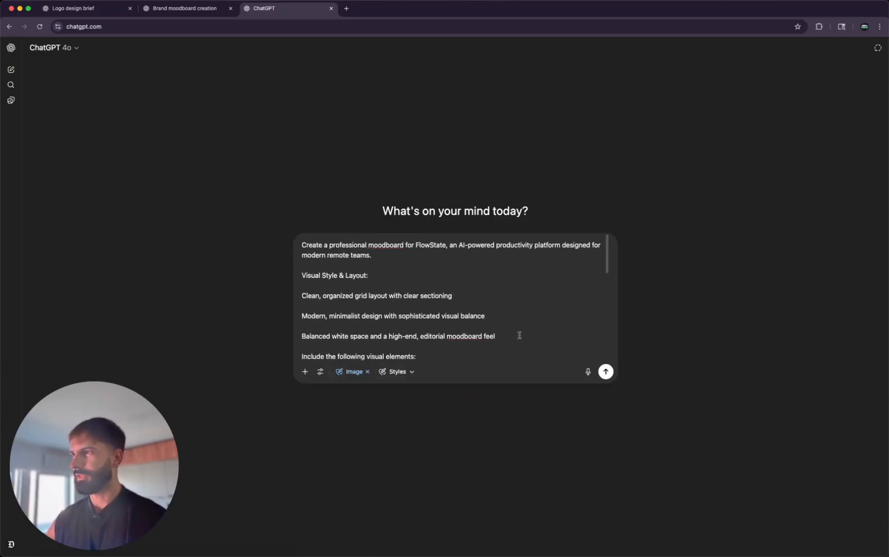
pyautogui.moveTo(357, 245); pyautogui.dragTo(533, 273)
pyautogui.click(567, 305)
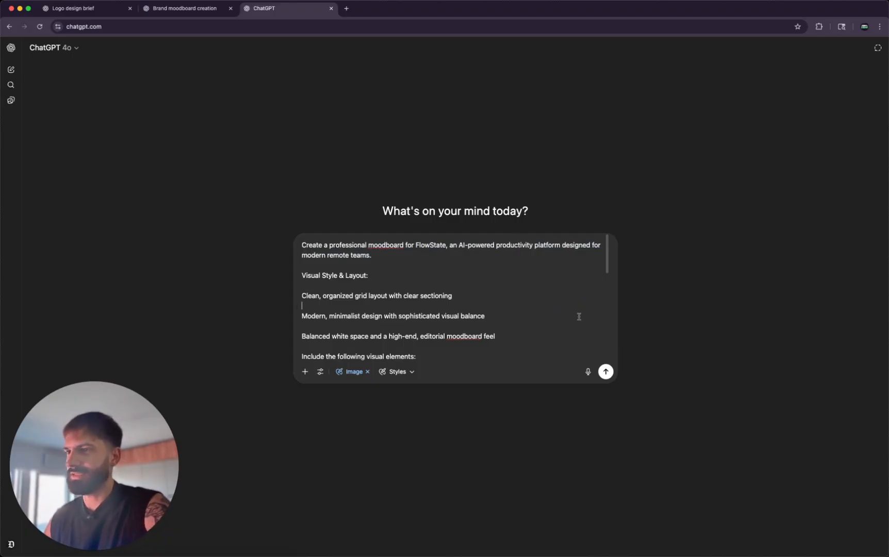
pyautogui.click(607, 372)
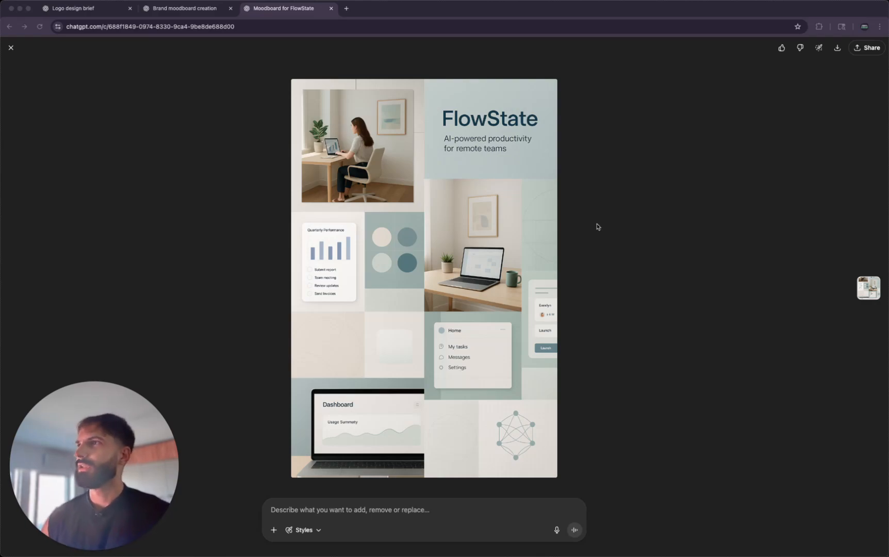
# Close the enlarged FlowState moodboard and compare it and its prompt with the moodboard generated in the brand moodboard creation chat
pyautogui.click(618, 272)
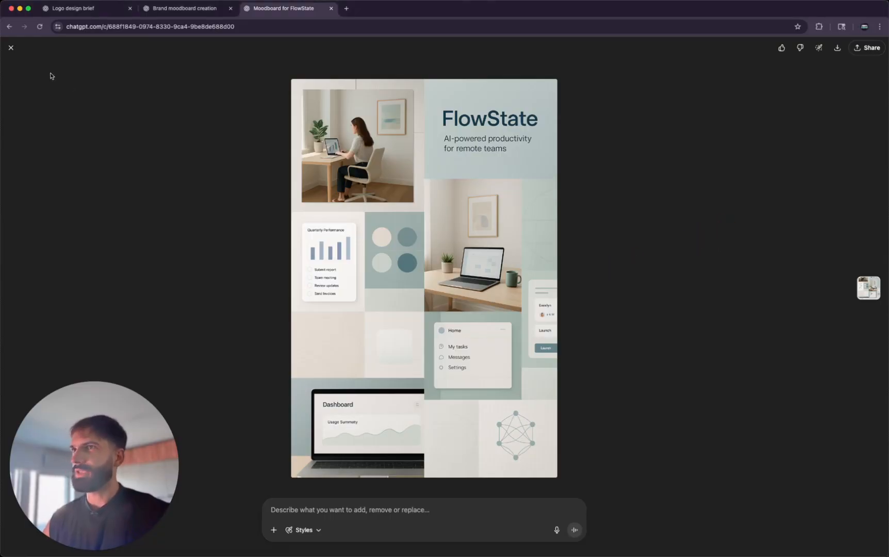
pyautogui.click(12, 49)
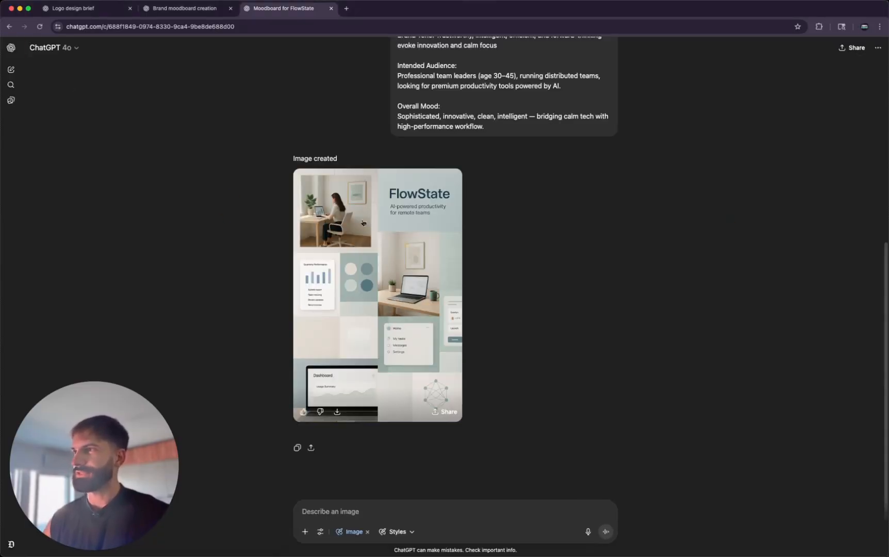
pyautogui.click(176, 16)
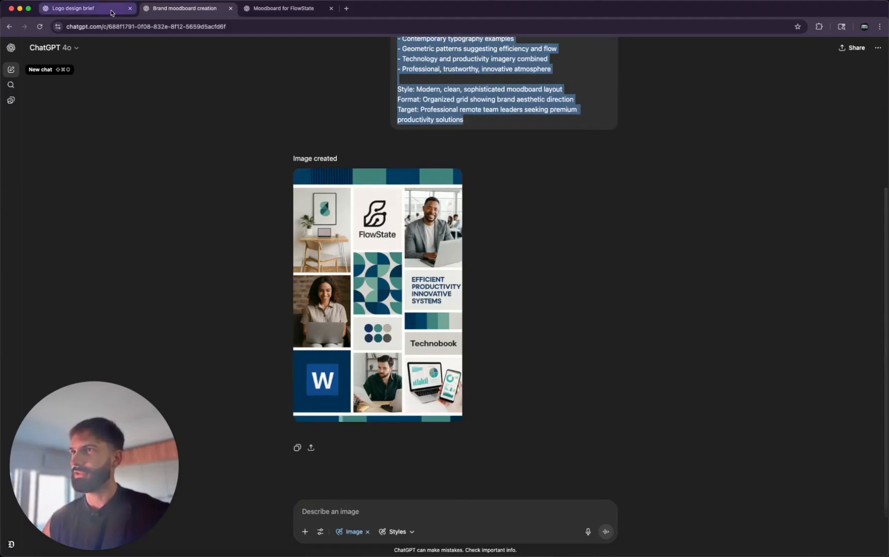
pyautogui.click(242, 15)
pyautogui.scroll(3, 383, 267)
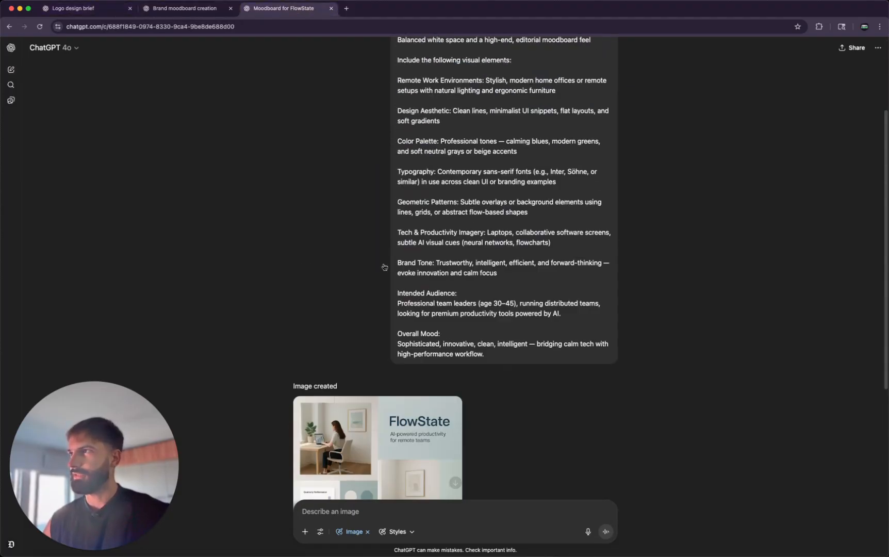
pyautogui.scroll(-3, 383, 268)
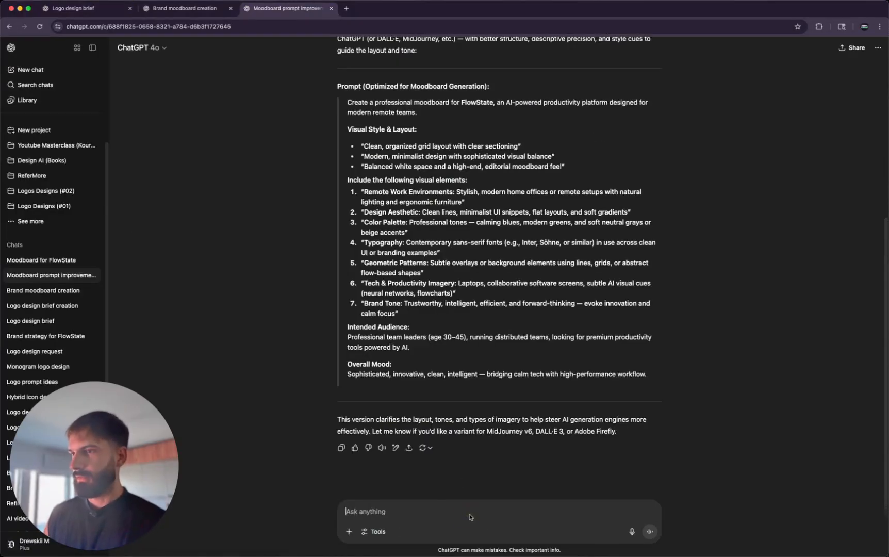
# In the moodboard prompt improvement chat, submit the follow-up "Focus on patterns, UI design elements, and color palette"
pyautogui.write('Focus')
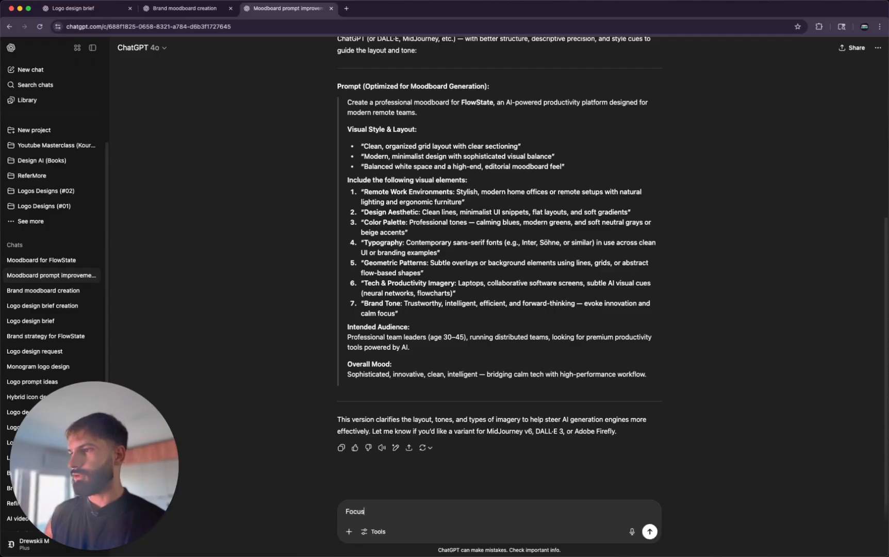
pyautogui.write(' on patterns, ')
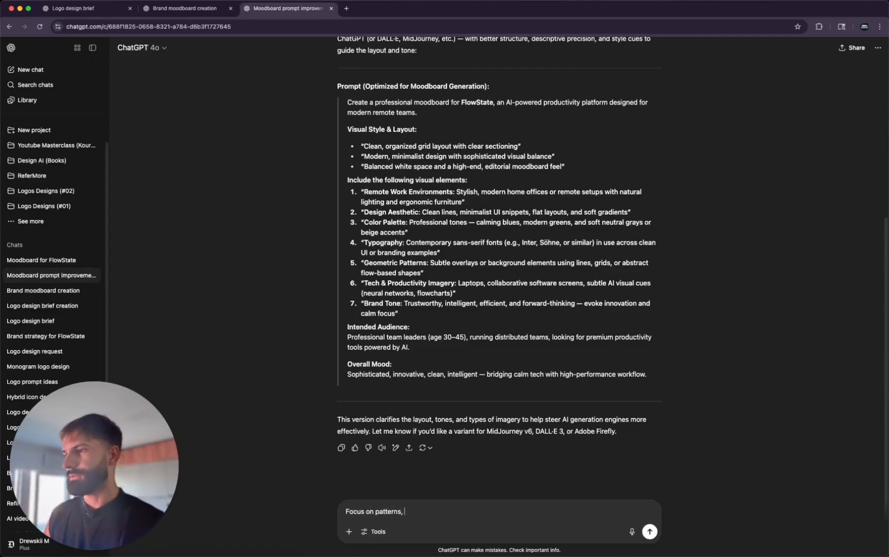
pyautogui.write('design')
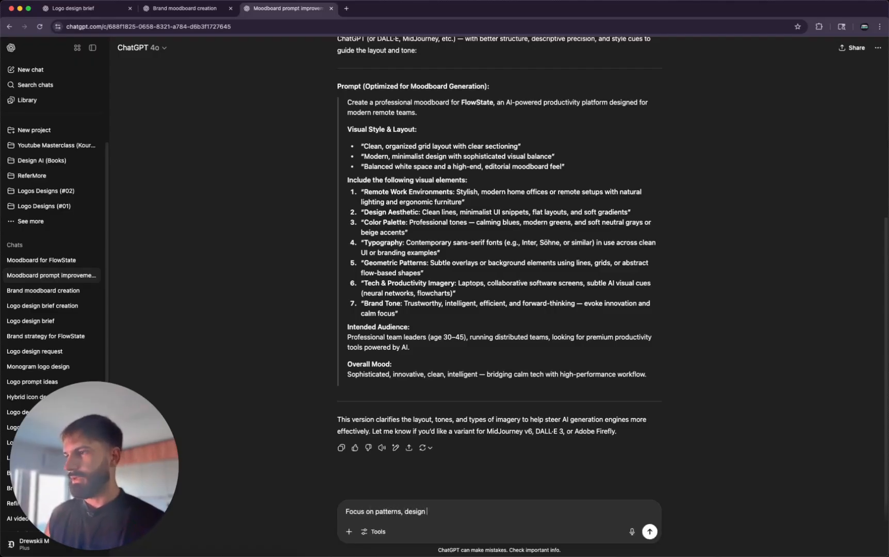
pyautogui.press('BackSpace')
pyautogui.press('BackSpace')
pyautogui.press('BackSpace')
pyautogui.press('BackSpace')
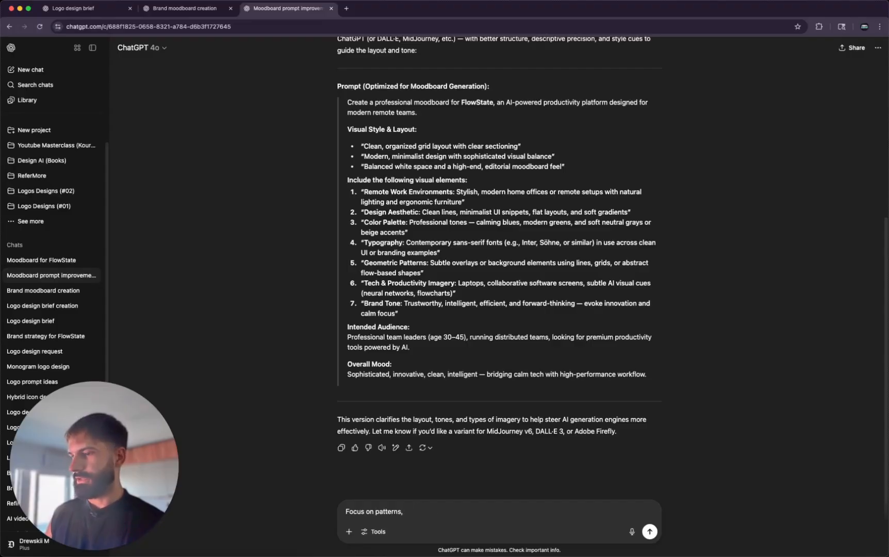
pyautogui.write('UI design e')
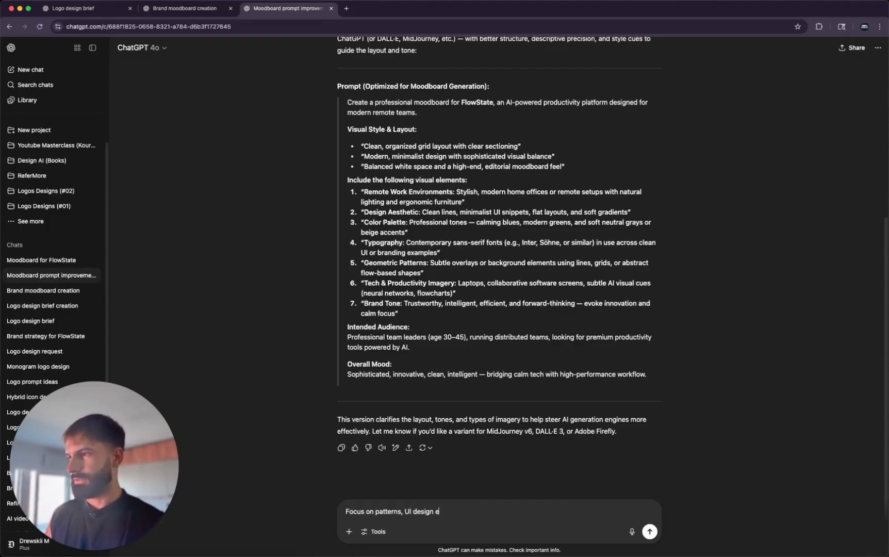
pyautogui.write('lements, and color')
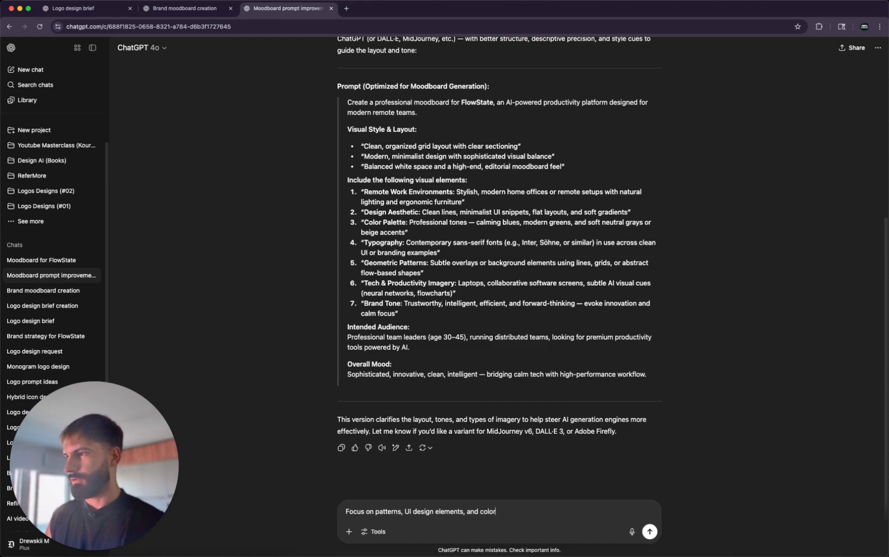
pyautogui.write(' palette')
pyautogui.press('Return')
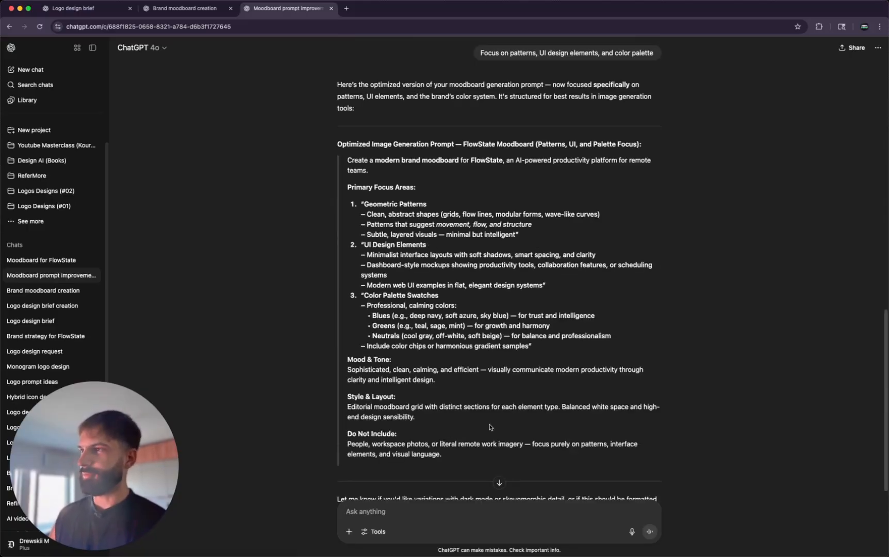
# Copy the optimized prompt focused on patterns, UI and palette from the reply into a new chat with the Create image tool enabled
pyautogui.moveTo(337, 143); pyautogui.dragTo(508, 452)
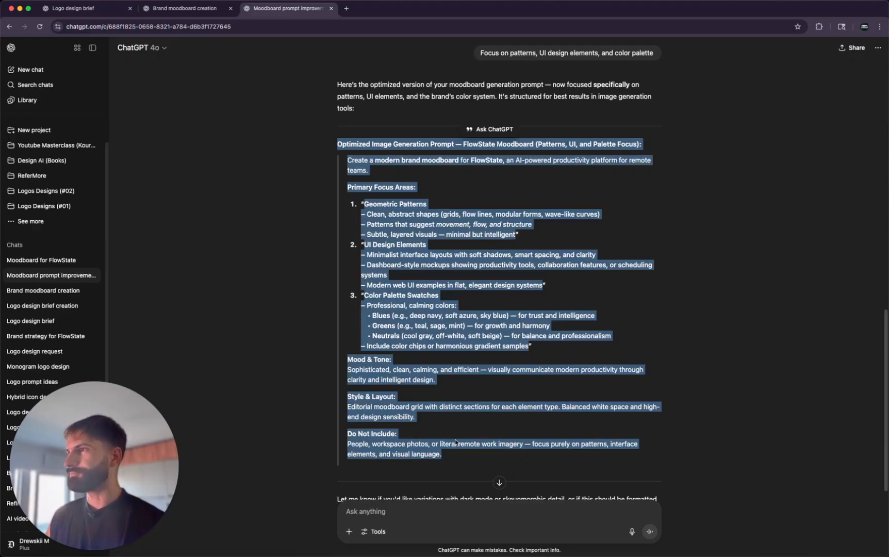
pyautogui.click(304, 341)
pyautogui.click(219, 10)
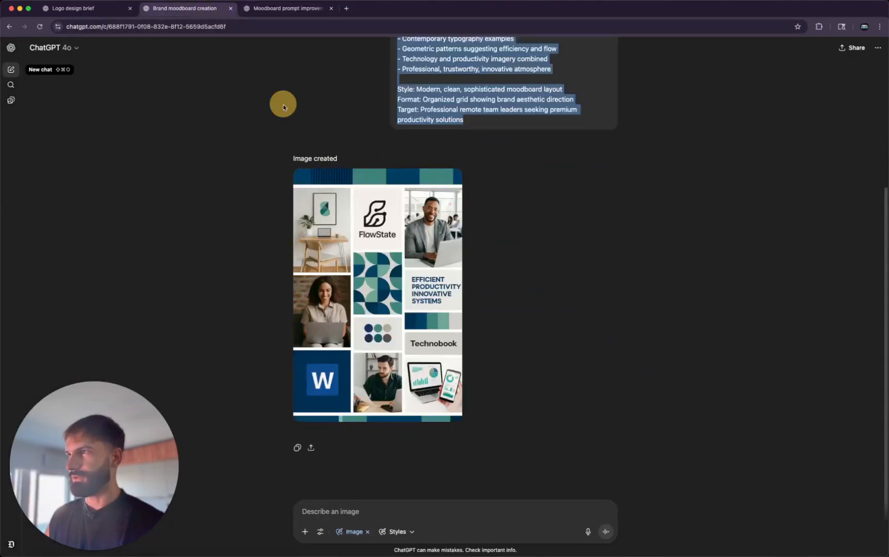
pyautogui.click(274, 9)
pyautogui.keyDown('super'); pyautogui.click(56, 75); pyautogui.keyUp('super')
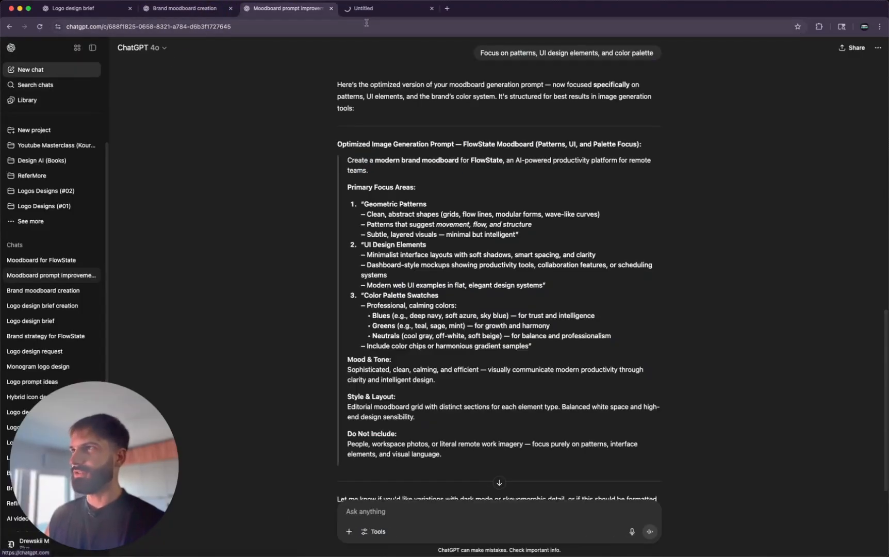
pyautogui.click(388, 9)
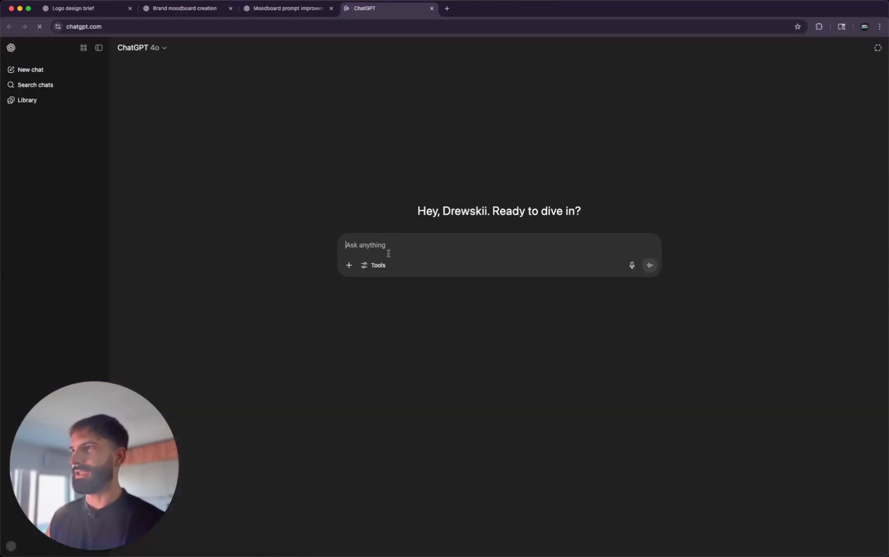
pyautogui.click(99, 48)
pyautogui.click(334, 265)
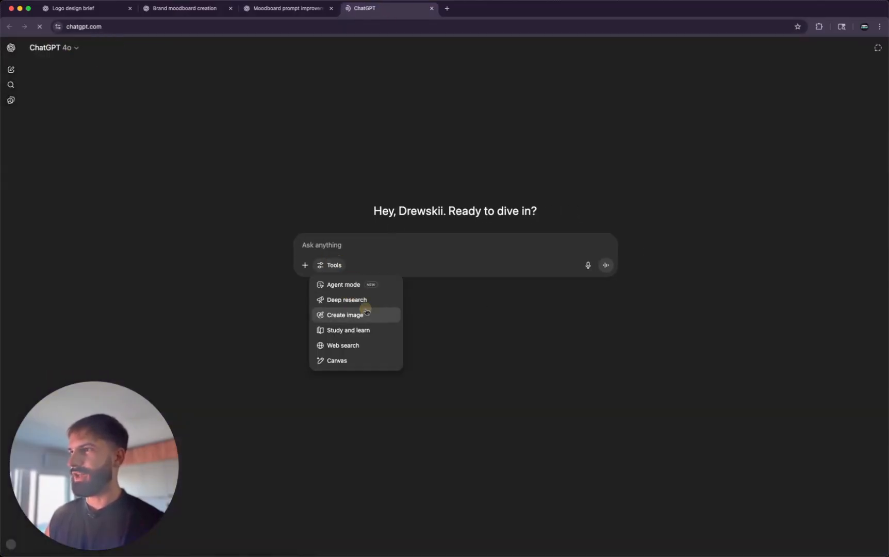
pyautogui.click(366, 310)
pyautogui.press('super+v')
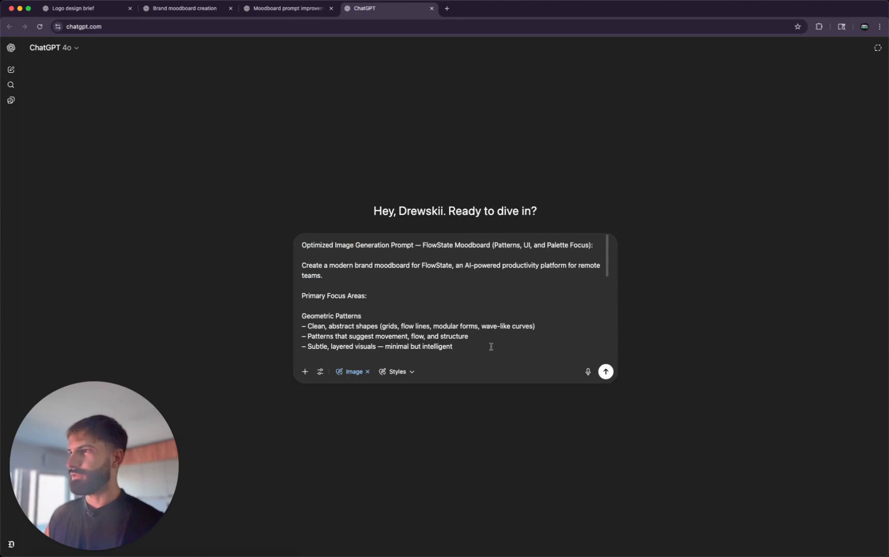
# Check the pasted patterns, UI and palette moodboard prompt and submit it for image generation
pyautogui.scroll(-10, 490, 346)
pyautogui.scroll(10, 490, 346)
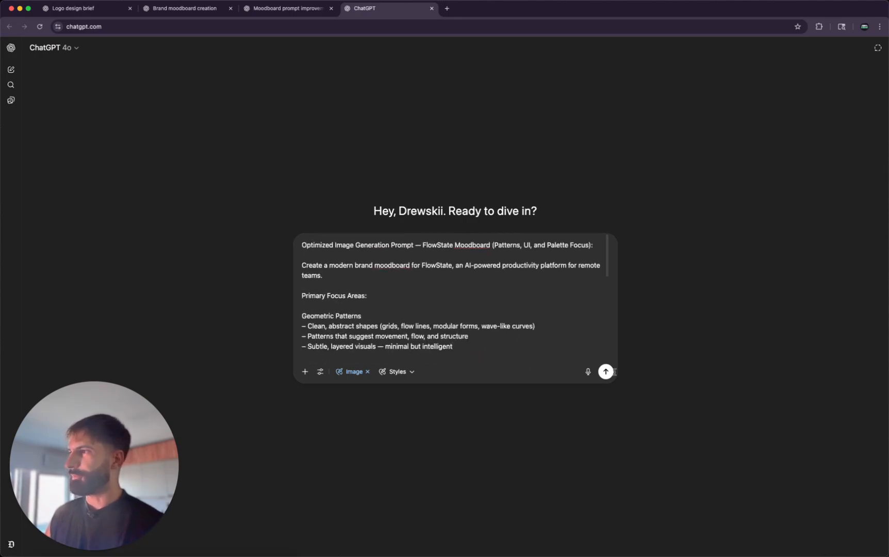
pyautogui.click(605, 371)
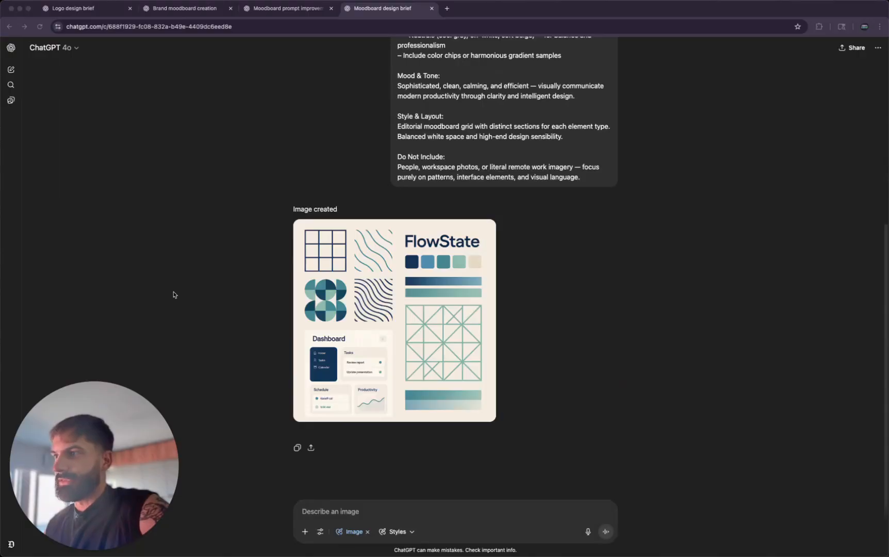
# Enlarge the newly generated FlowState moodboard to examine its patterns, dashboard elements and color swatches, and return to the chat
pyautogui.moveTo(429, 312); pyautogui.dragTo(403, 288)
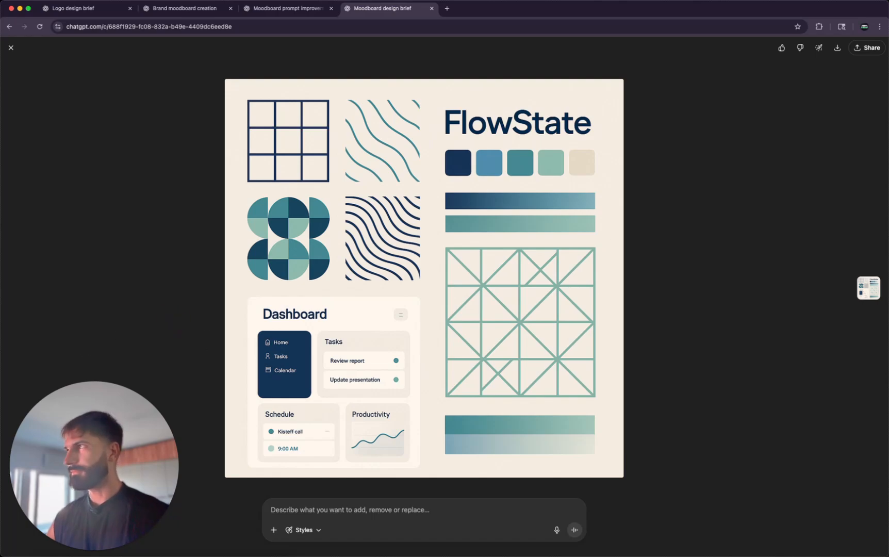
pyautogui.click(11, 48)
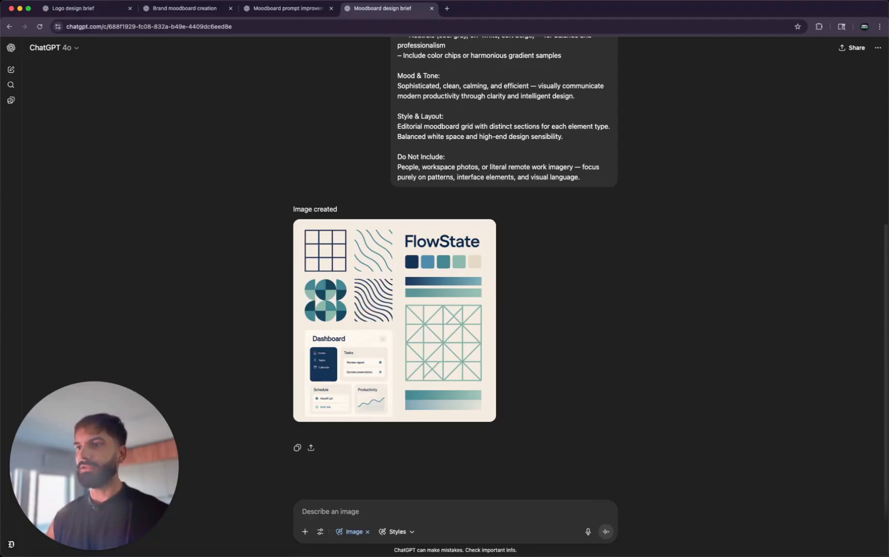
pyautogui.moveTo(417, 299)
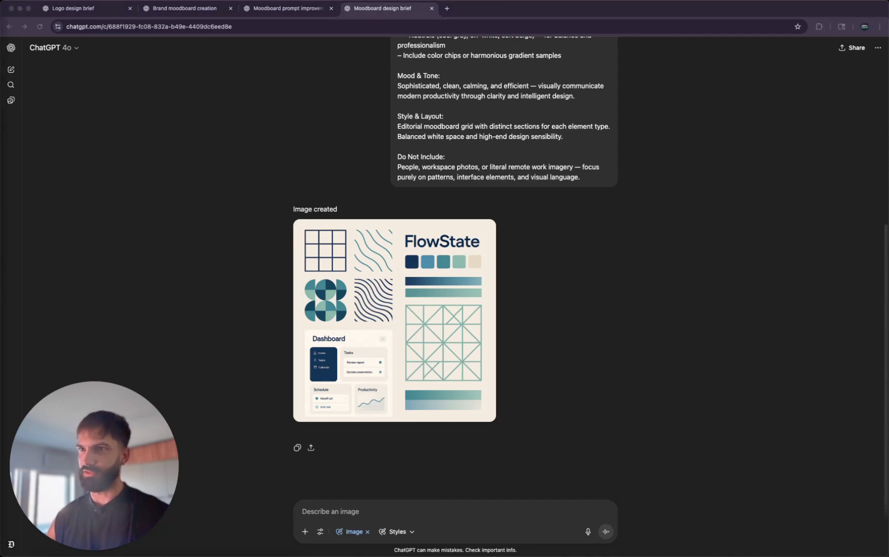
# Paste the prompt "Create a UI/UX design moodboard for a modern productivity platform website" into the same image chat
pyautogui.click(446, 513)
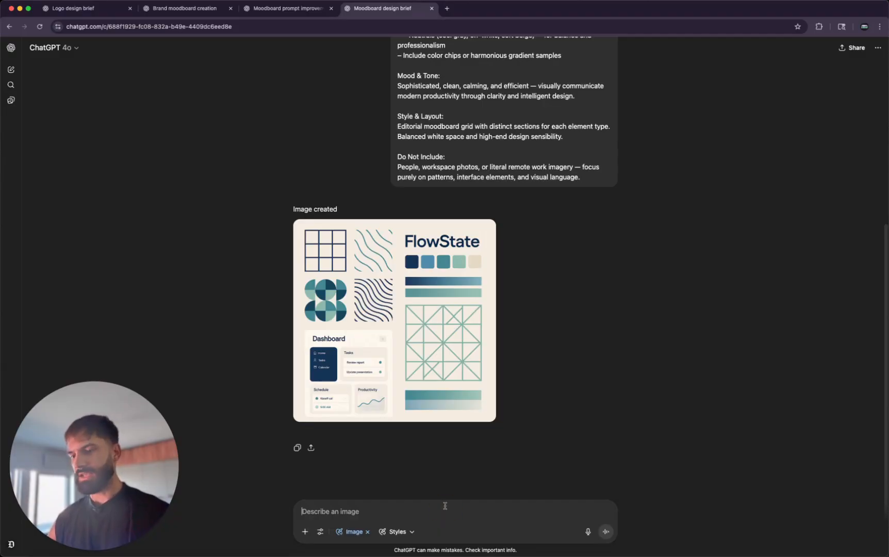
pyautogui.press('super+v')
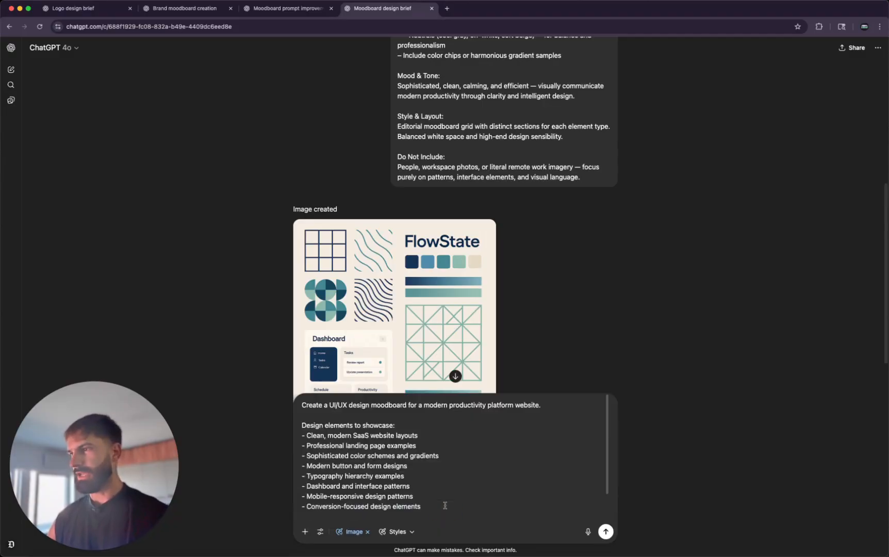
# Read through the pasted UI/UX moodboard prompt, including its design elements, style, focus and industry lines
pyautogui.click(401, 479)
pyautogui.click(410, 473)
pyautogui.click(421, 413)
pyautogui.moveTo(324, 406); pyautogui.dragTo(552, 407)
pyautogui.click(551, 435)
pyautogui.click(557, 432)
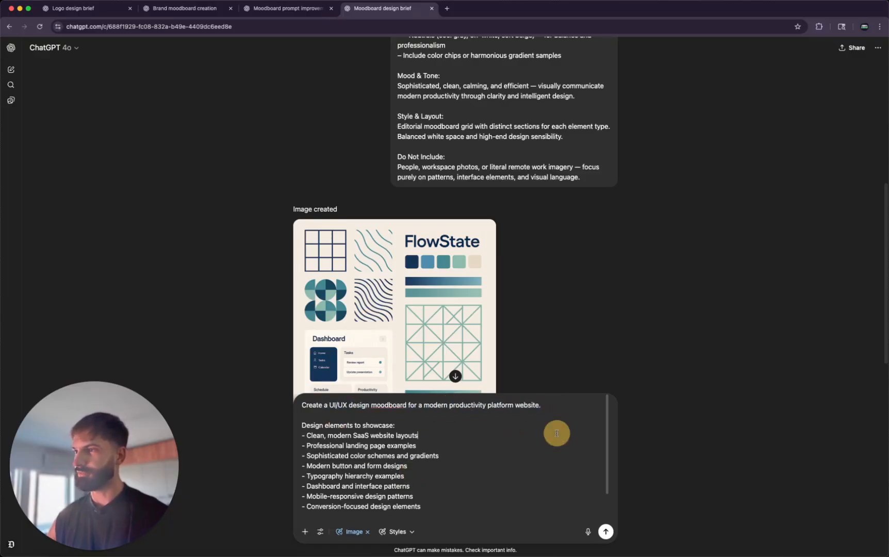
pyautogui.scroll(-2, 556, 433)
pyautogui.moveTo(328, 401); pyautogui.dragTo(460, 416)
pyautogui.moveTo(339, 420); pyautogui.dragTo(475, 425)
pyautogui.click(489, 441)
pyautogui.moveTo(314, 421); pyautogui.dragTo(451, 479)
pyautogui.click(450, 479)
pyautogui.scroll(2, 444, 478)
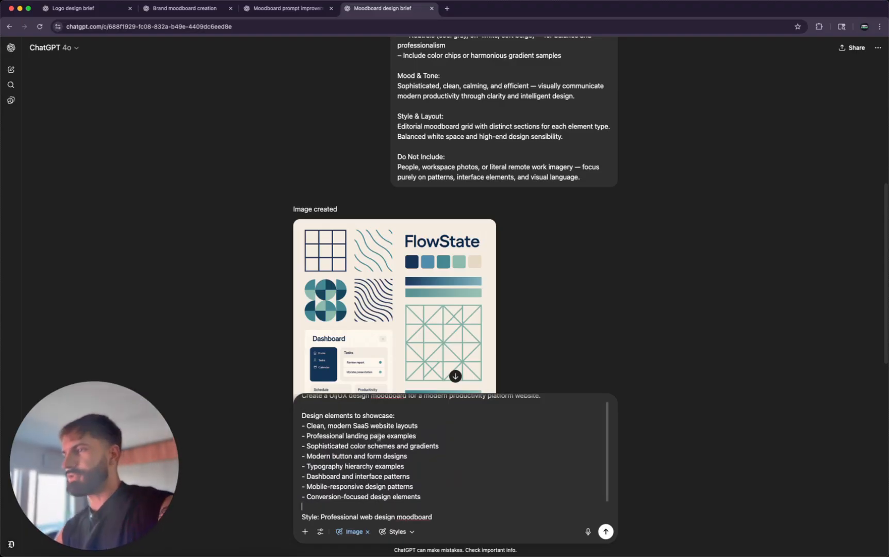
# Delete the conversion-focused design elements, typography hierarchy examples and SaaS website layouts lines from the prompt
pyautogui.moveTo(430, 497); pyautogui.dragTo(295, 497)
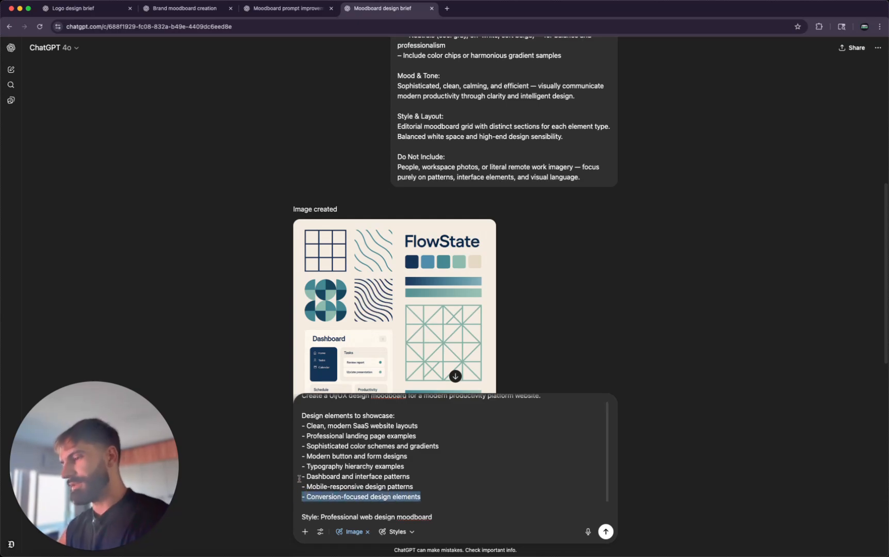
pyautogui.press('BackSpace')
pyautogui.press('BackSpace')
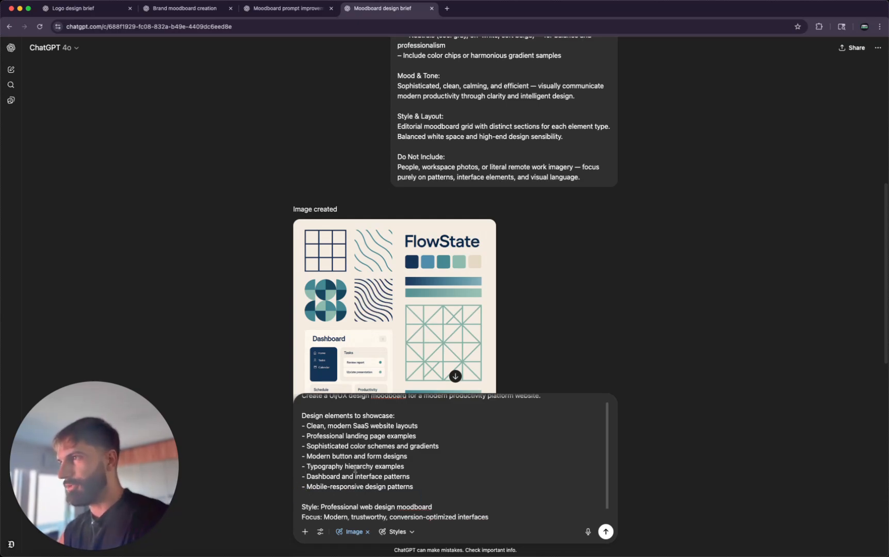
pyautogui.tripleClick(328, 467)
pyautogui.press('BackSpace')
pyautogui.press('BackSpace')
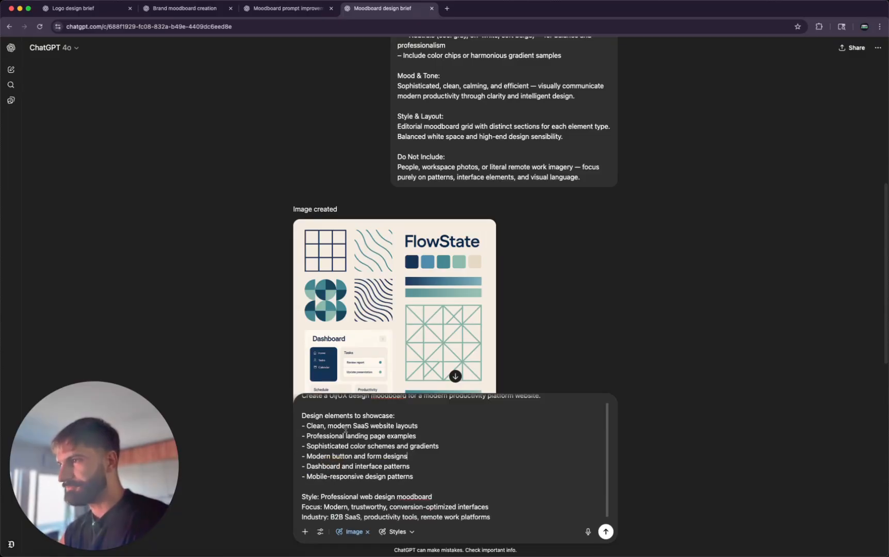
pyautogui.tripleClick(326, 426)
pyautogui.press('BackSpace')
pyautogui.press('BackSpace')
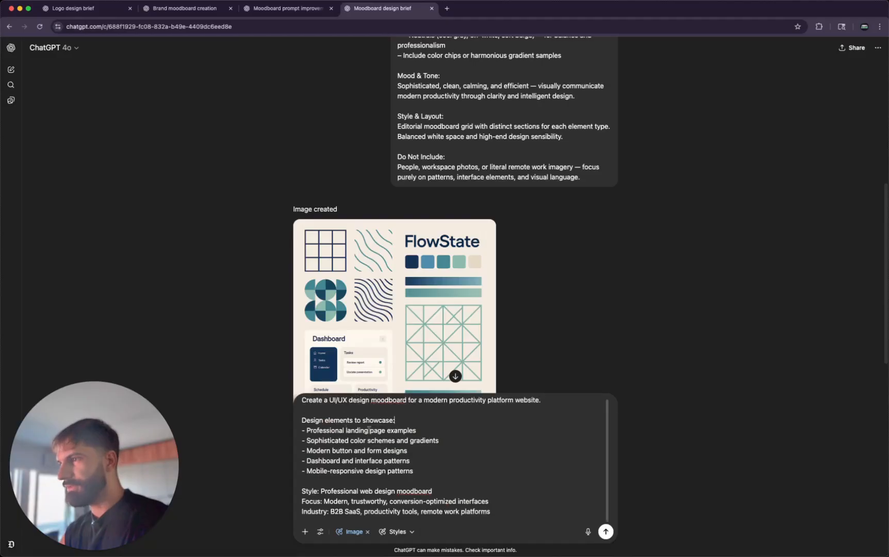
# Delete the color schemes and gradients, button and form designs, and dashboard and interface patterns lines from the prompt
pyautogui.tripleClick(396, 441)
pyautogui.press('BackSpace')
pyautogui.press('BackSpace')
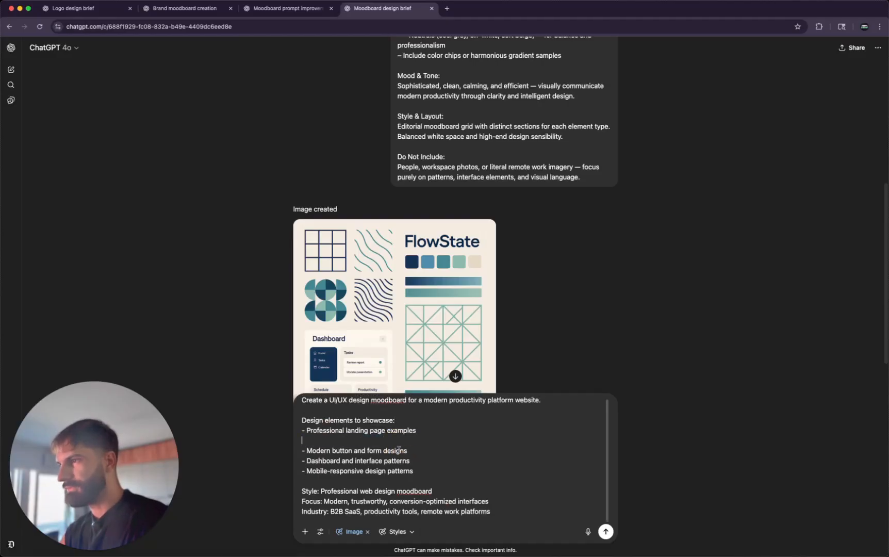
pyautogui.tripleClick(374, 453)
pyautogui.press('BackSpace')
pyautogui.press('BackSpace')
pyautogui.tripleClick(367, 459)
pyautogui.press('BackSpace')
pyautogui.press('BackSpace')
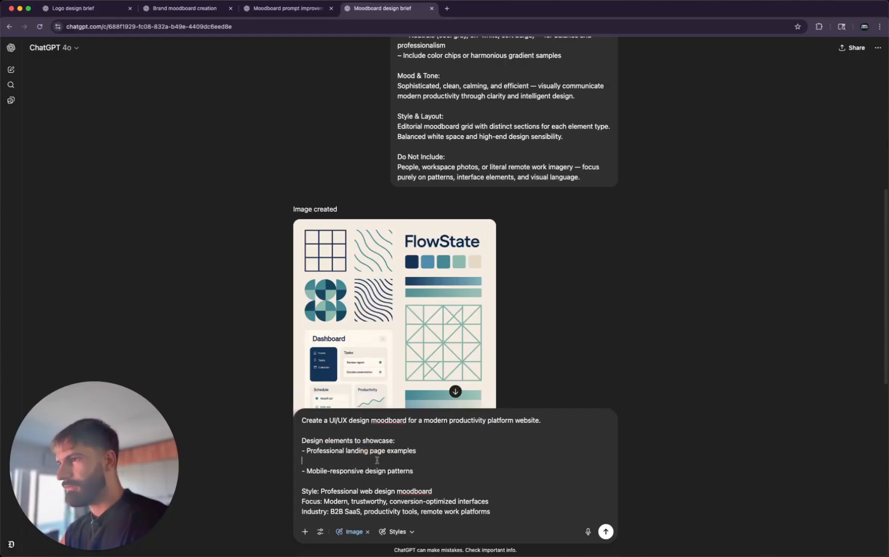
# Reduce the design elements list to "Professional landing page example" and submit the prompt for image generation
pyautogui.tripleClick(393, 471)
pyautogui.press('BackSpace')
pyautogui.press('BackSpace')
pyautogui.press('BackSpace')
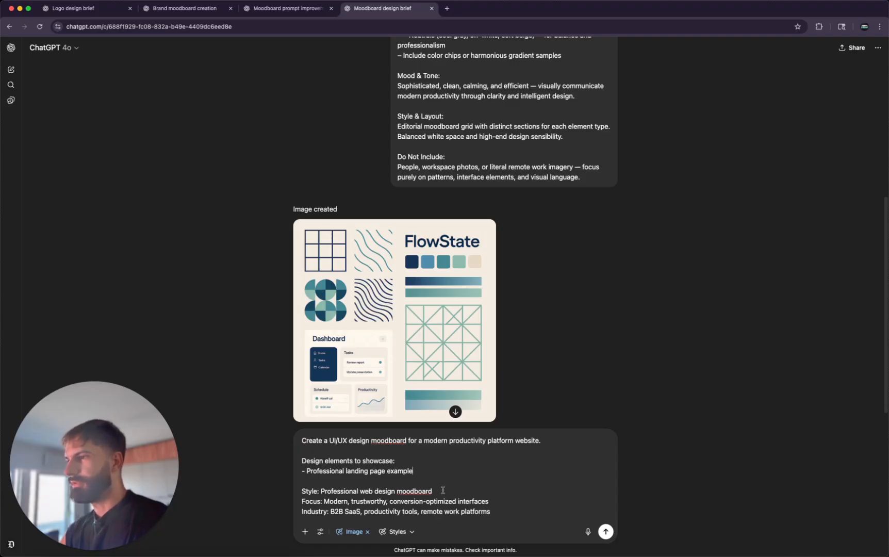
pyautogui.click(605, 530)
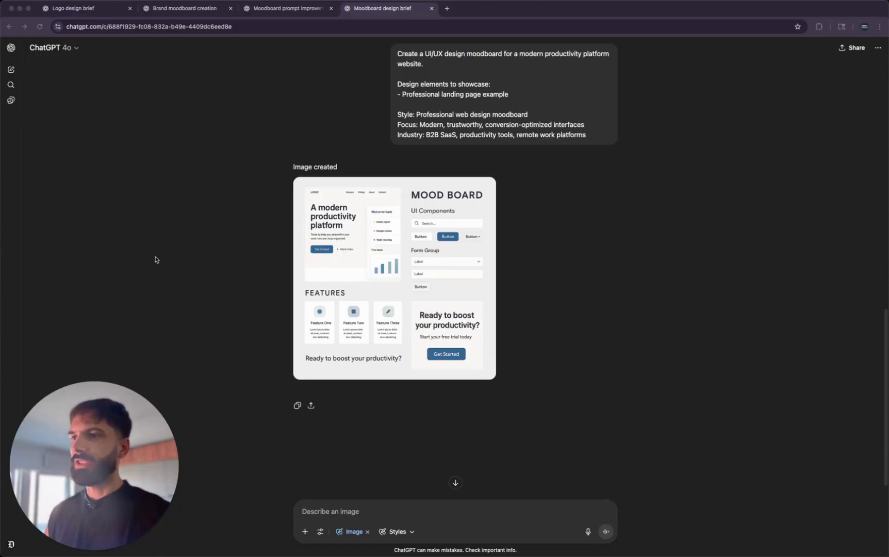
# Examine the generated UI/UX moodboard and compare it with the earlier FlowState moodboard in the chat
pyautogui.click(381, 293)
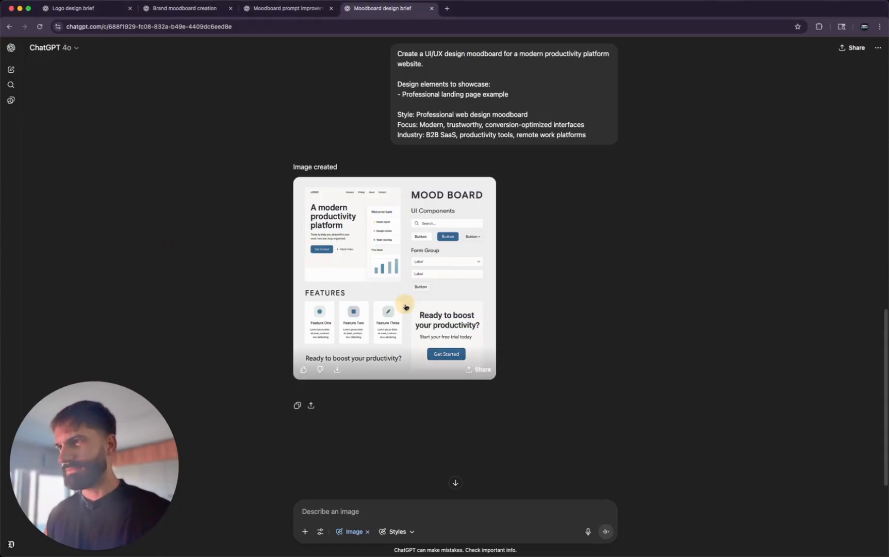
pyautogui.scroll(8, 464, 287)
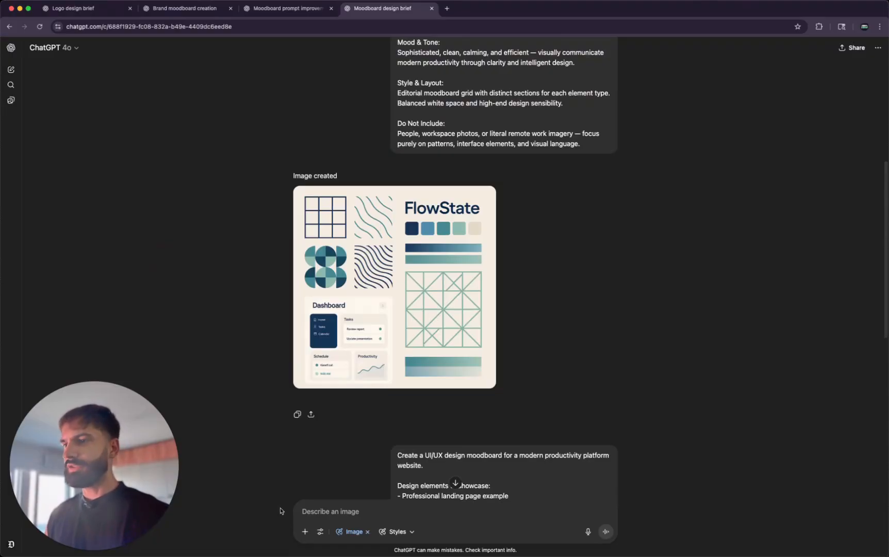
# Switch to Figma and create a new Figma Make file in the team's AI Projects project
pyautogui.click(100, 555)
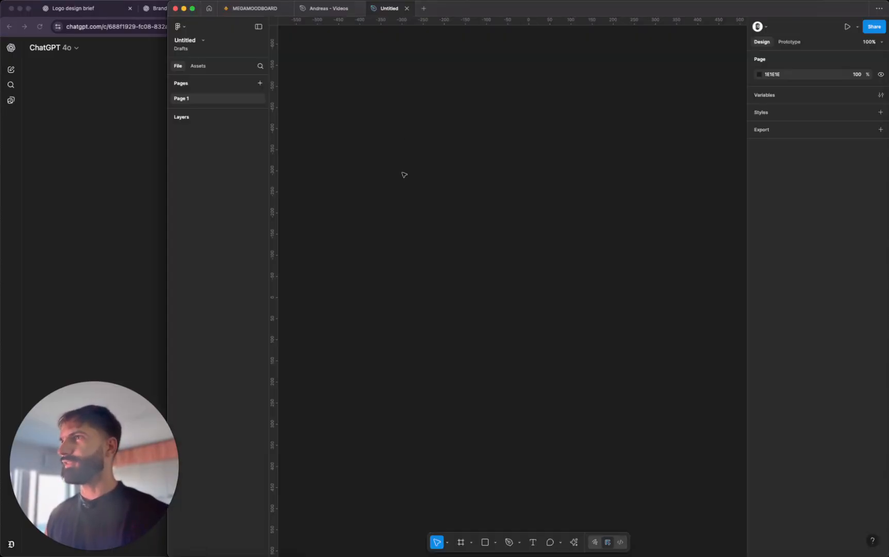
pyautogui.click(210, 9)
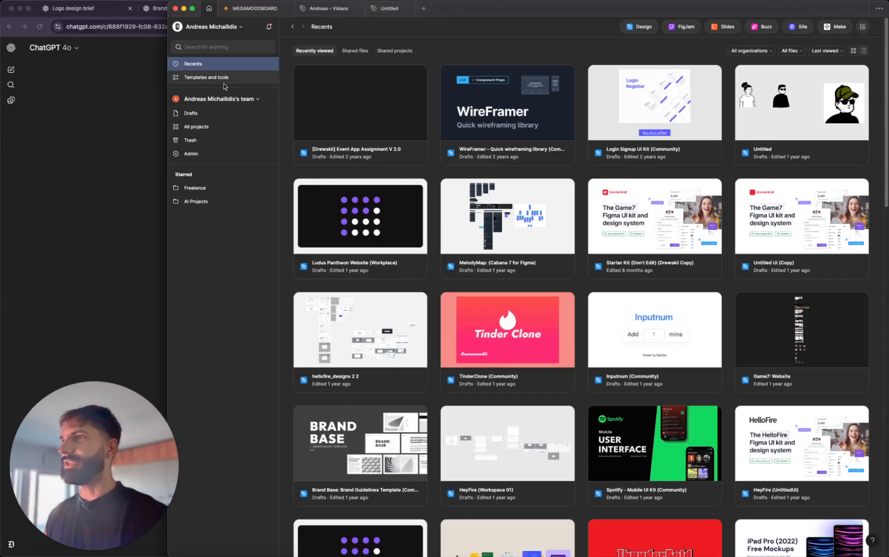
pyautogui.click(218, 99)
pyautogui.click(217, 100)
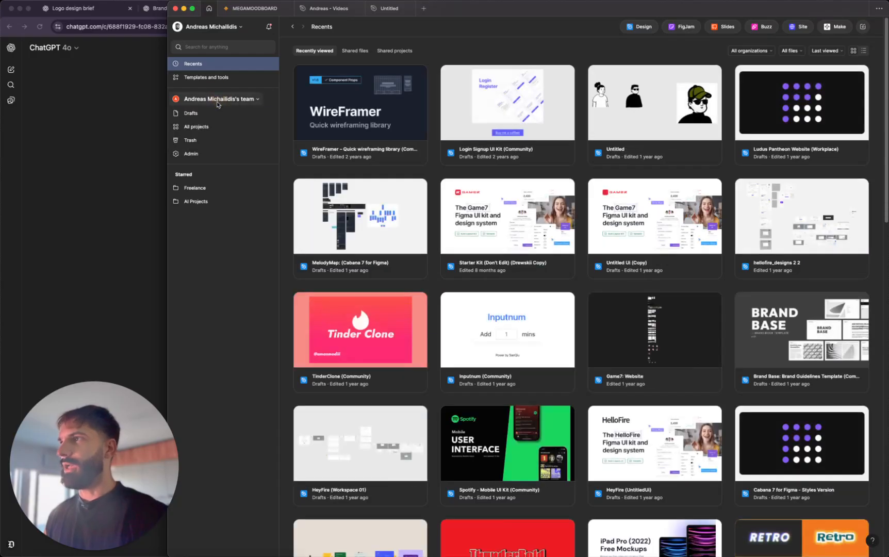
pyautogui.click(201, 126)
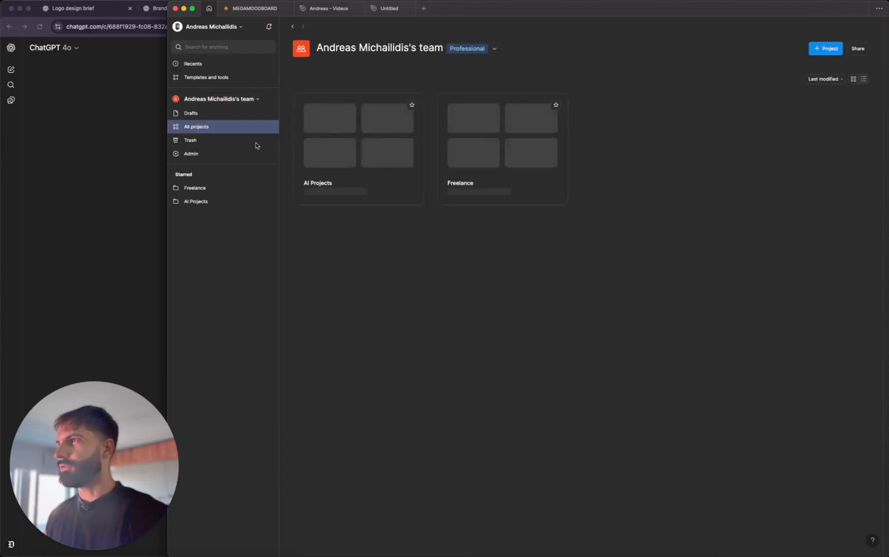
pyautogui.click(350, 171)
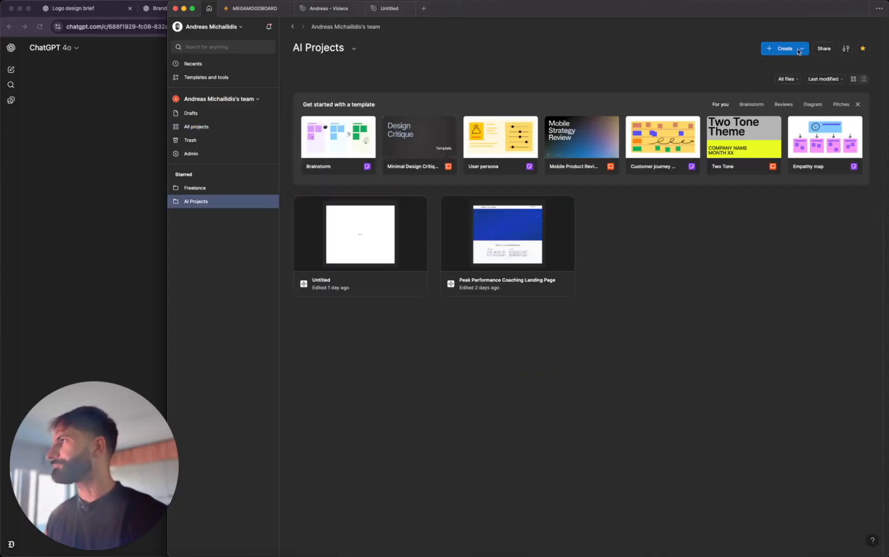
pyautogui.click(797, 51)
pyautogui.click(801, 154)
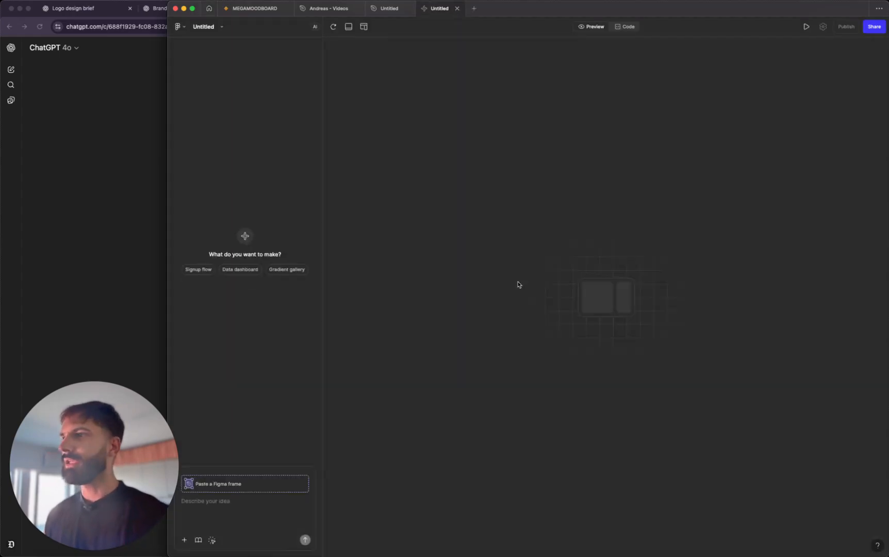
# Copy the FlowState moodboard image from the ChatGPT chat and paste it into the Figma Make prompt as an attachment
pyautogui.click(239, 499)
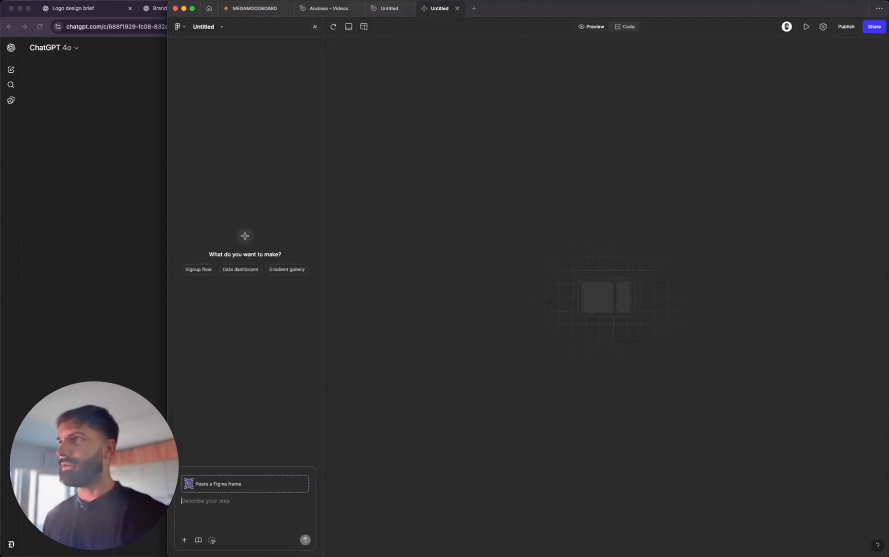
pyautogui.click(136, 73)
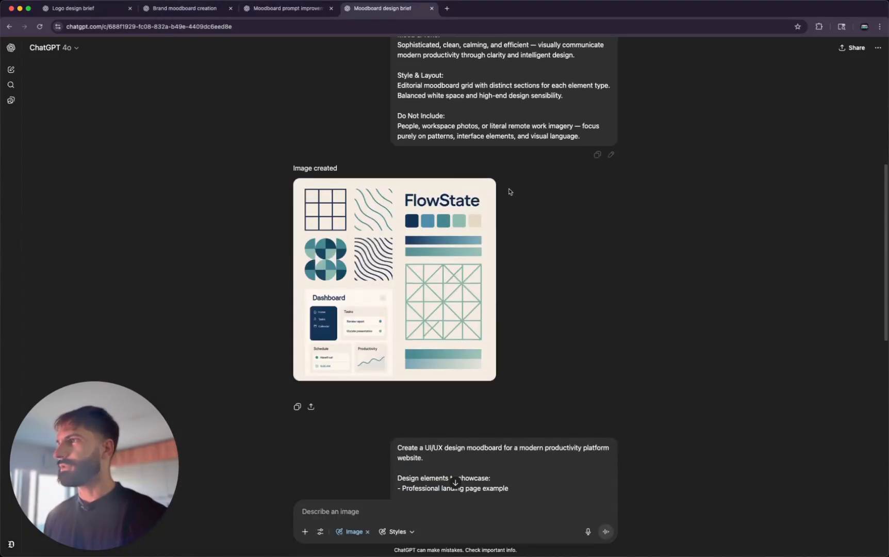
pyautogui.rightClick(372, 238)
pyautogui.click(402, 261)
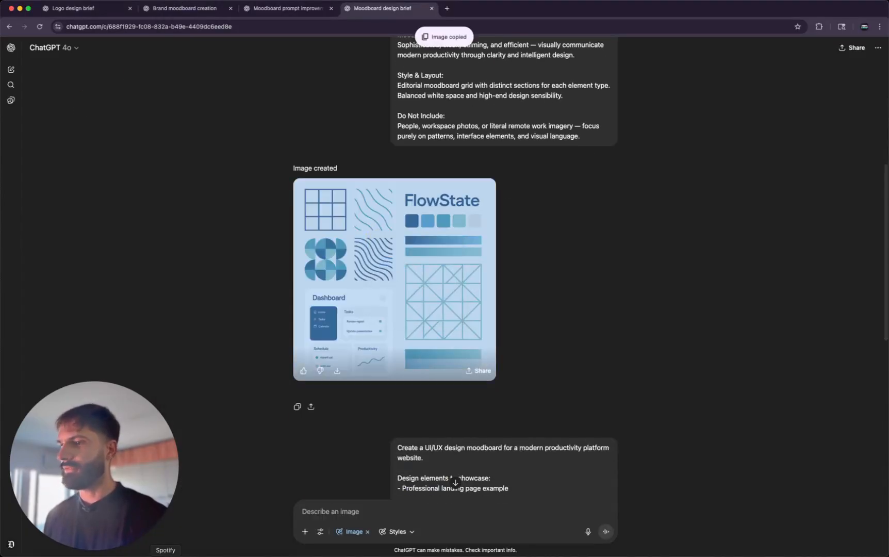
pyautogui.press('super+Tab')
pyautogui.press('super+v')
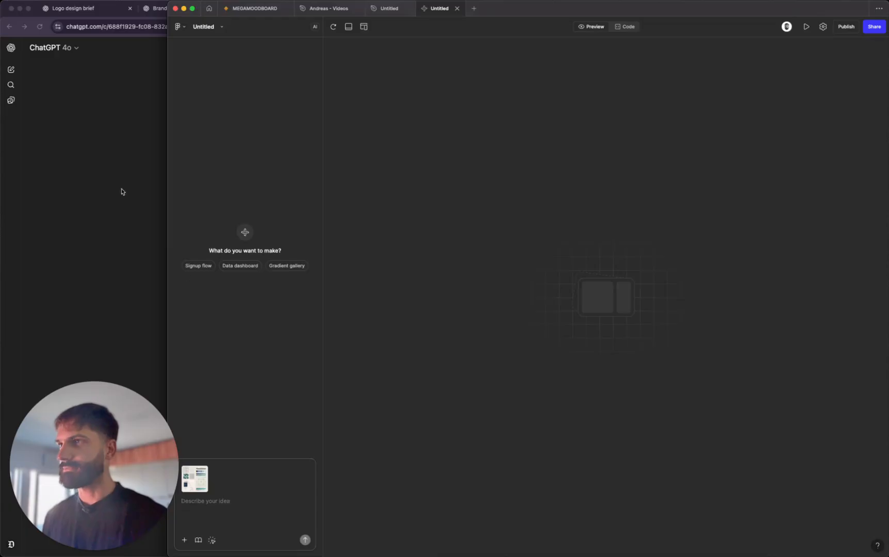
# Copy the FlowState symbol-and-text logo image from the "Logo design brief" chat in ChatGPT and paste it into the Figma Make prompt
pyautogui.click(132, 17)
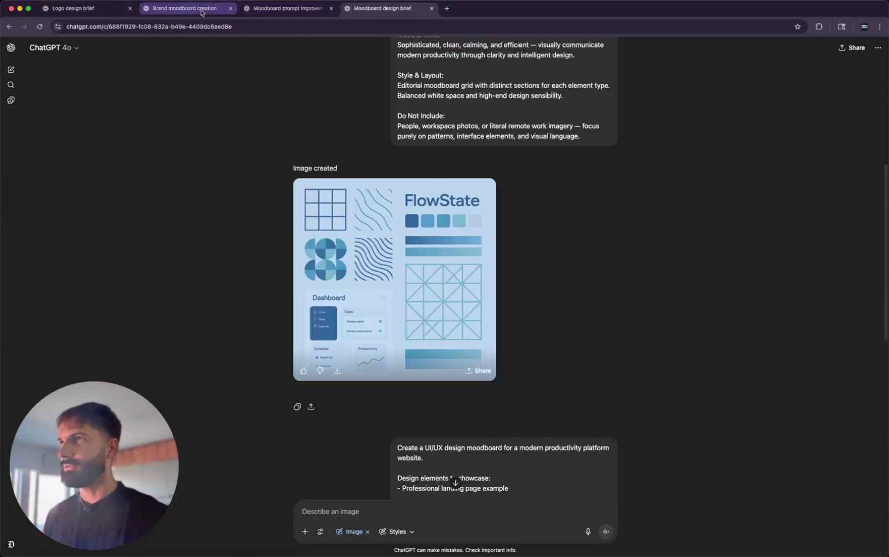
pyautogui.click(93, 9)
pyautogui.rightClick(394, 209)
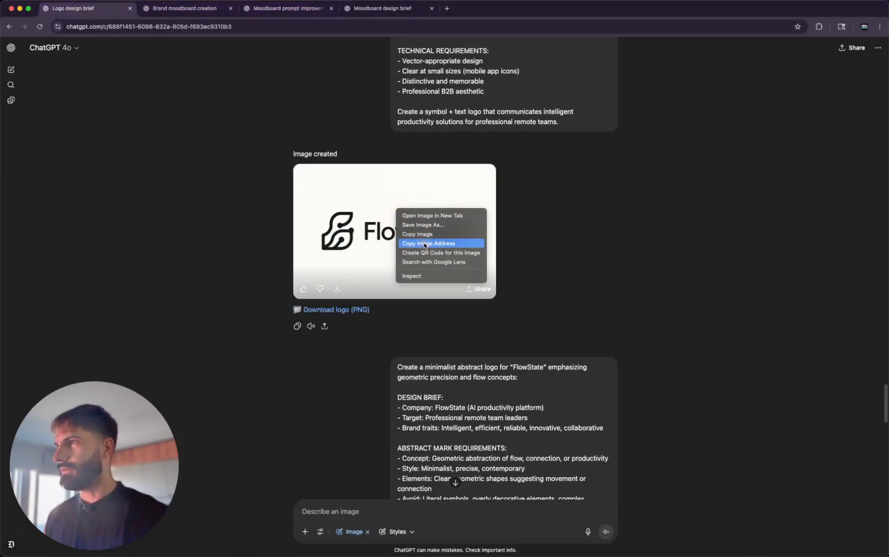
pyautogui.rightClick(354, 224)
pyautogui.click(372, 254)
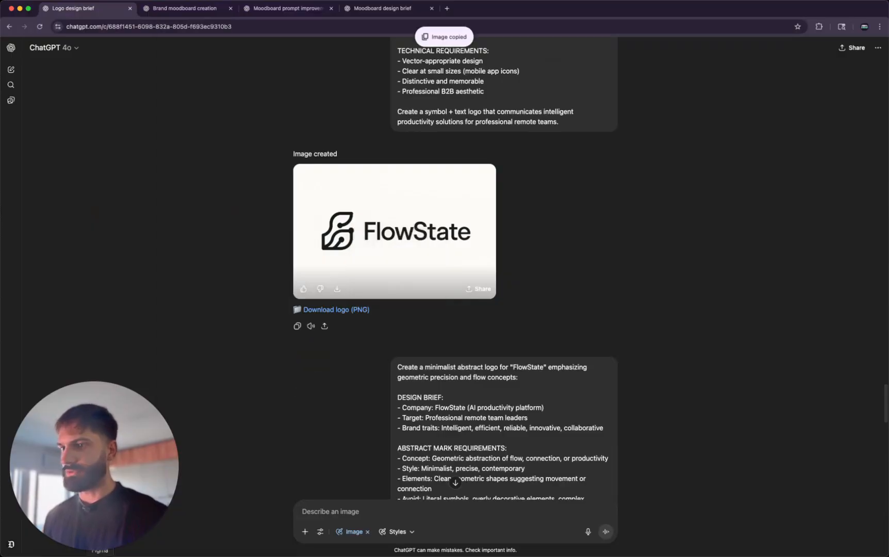
pyautogui.press('super+Tab')
pyautogui.click(233, 504)
pyautogui.press('super+v')
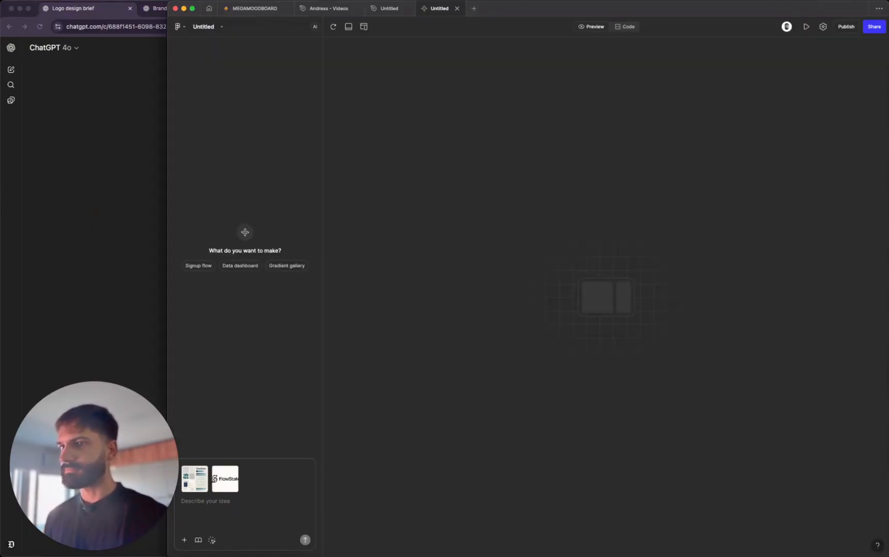
# Paste the prepared FlowState landing page prompt into the Figma Make prompt field and read through its sections
pyautogui.press('super+Tab')
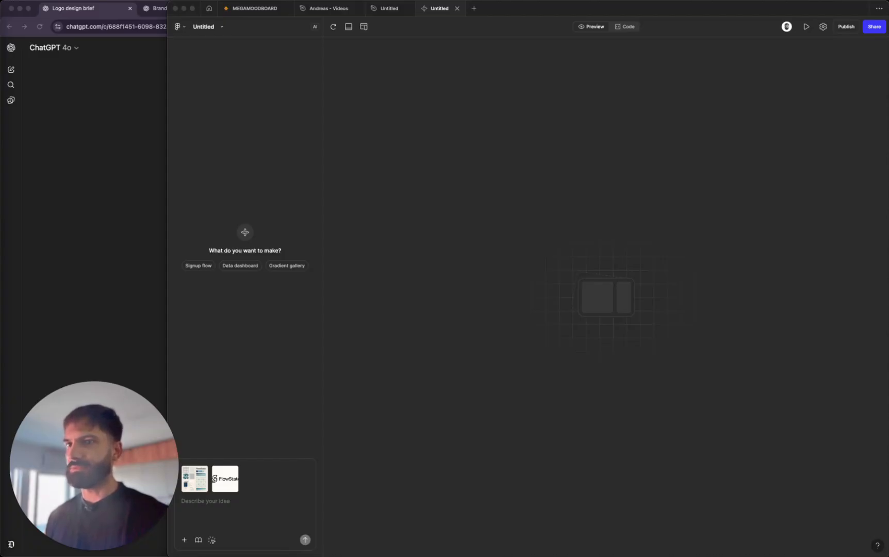
pyautogui.click(218, 507)
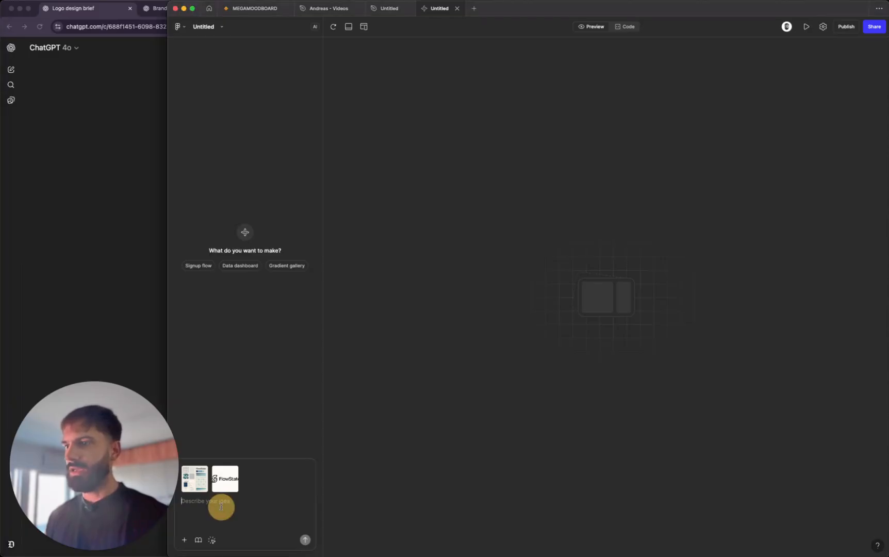
pyautogui.press('super+v')
pyautogui.scroll(5, 220, 499)
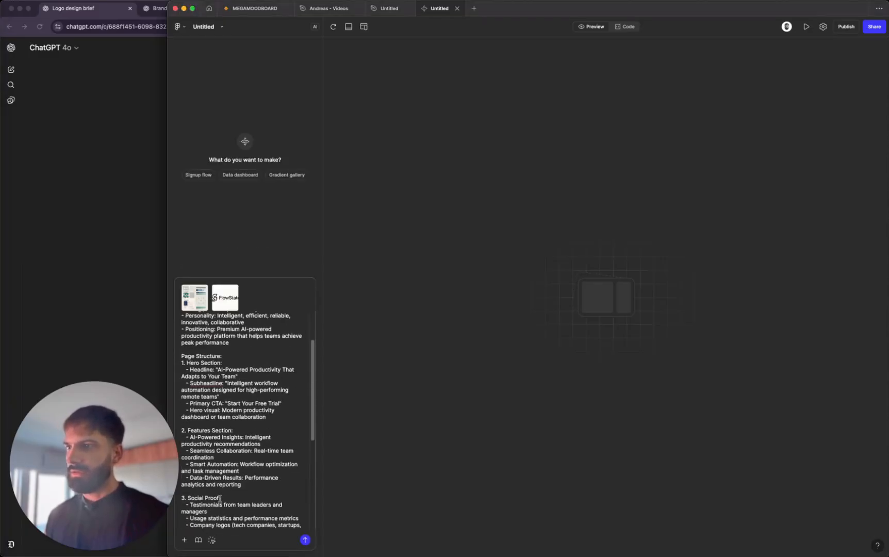
pyautogui.scroll(3, 219, 498)
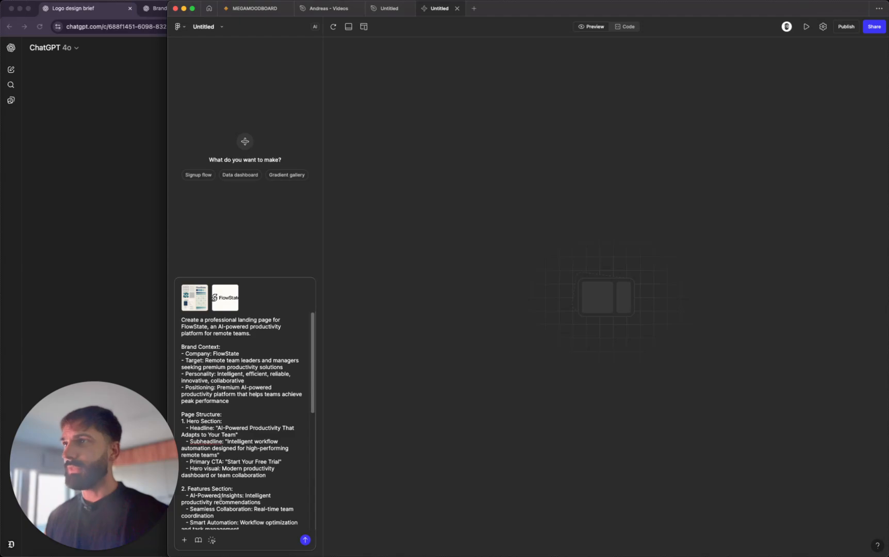
pyautogui.scroll(-3, 220, 498)
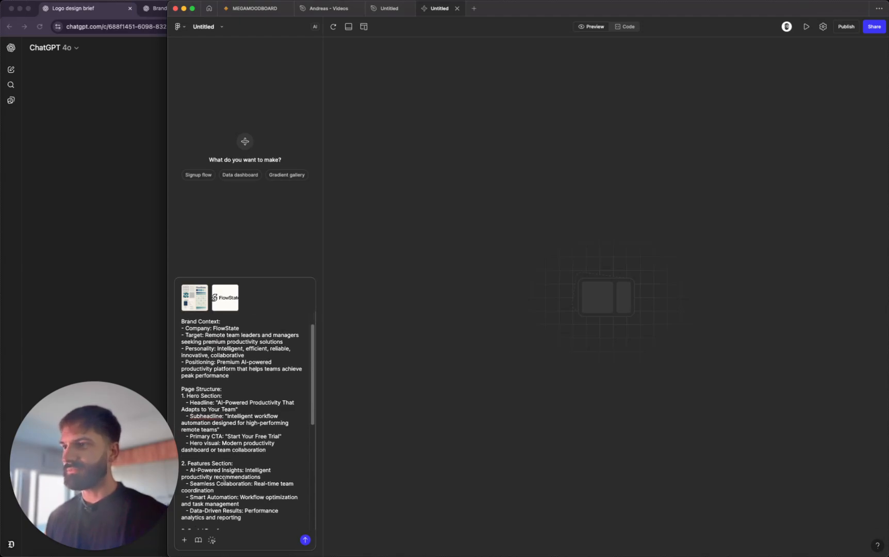
pyautogui.scroll(-6, 224, 480)
# Cut the landing page prompt text out of Figma Make and open the "Brand strategy for FlowState" chat in ChatGPT
pyautogui.press('super+a')
pyautogui.press('super+x')
pyautogui.click(87, 335)
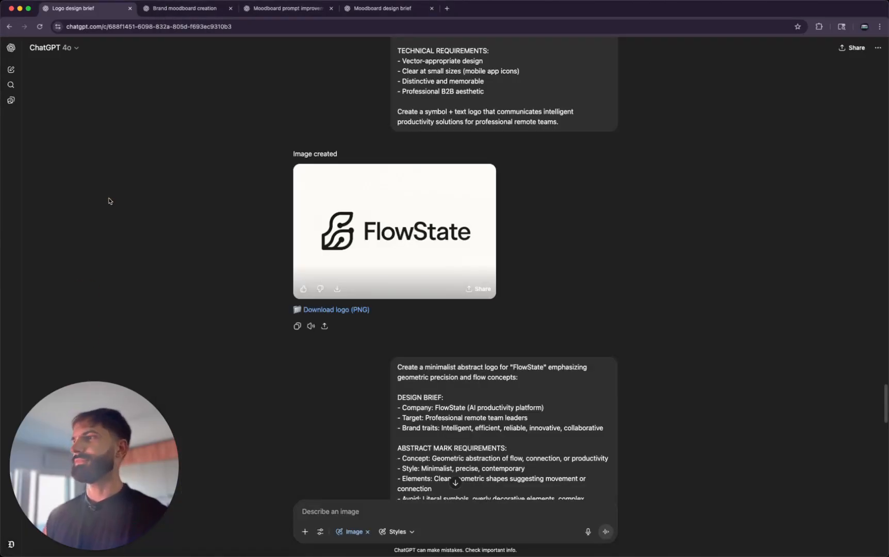
pyautogui.scroll(-8, 430, 334)
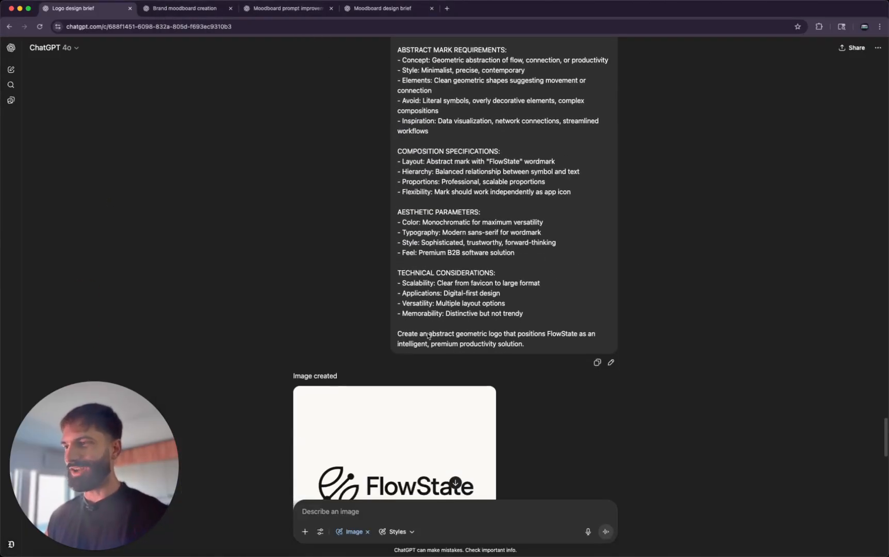
pyautogui.scroll(-5, 428, 335)
pyautogui.scroll(-5, 427, 332)
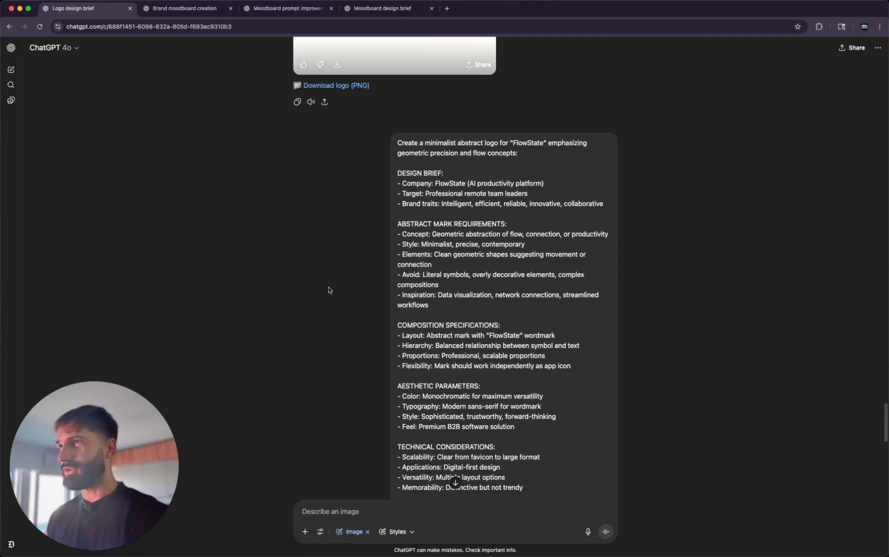
pyautogui.scroll(3, 330, 290)
pyautogui.scroll(5, 243, 46)
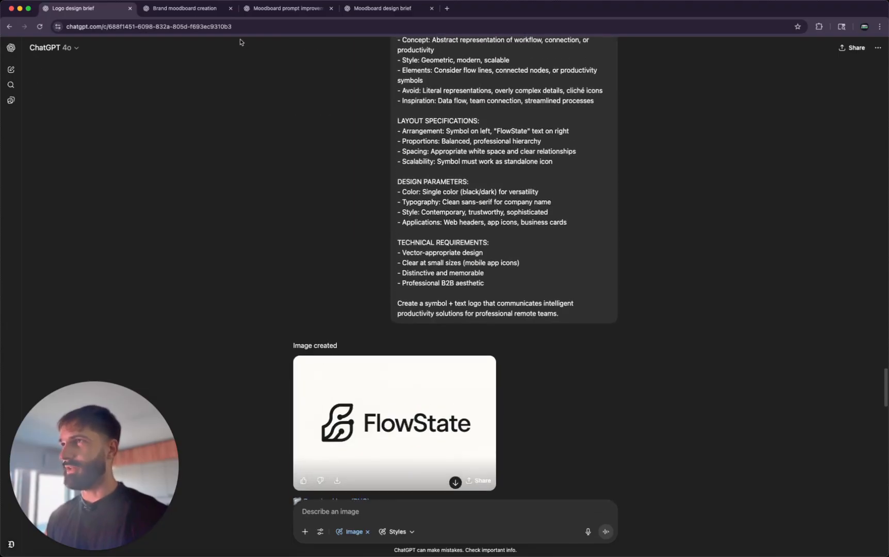
pyautogui.click(178, 8)
pyautogui.click(247, 8)
pyautogui.click(89, 9)
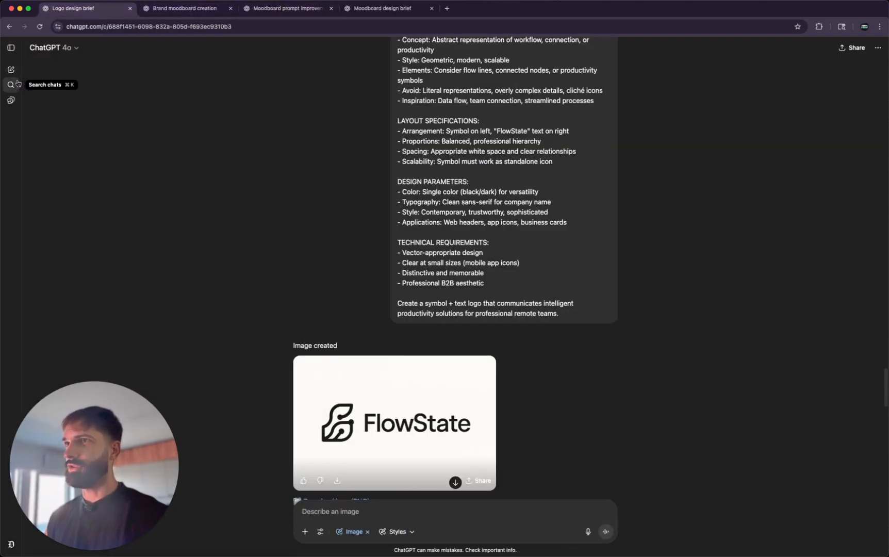
pyautogui.click(10, 47)
pyautogui.scroll(-3, 26, 310)
pyautogui.click(46, 288)
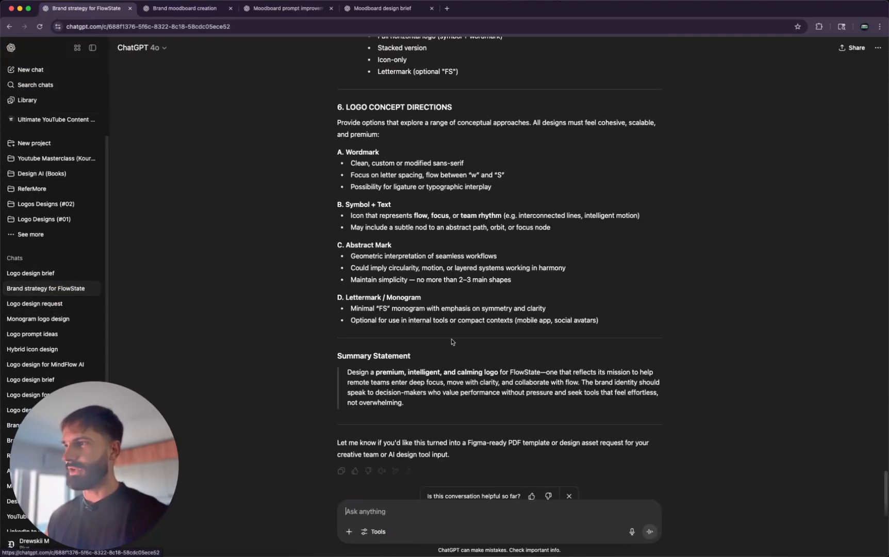
# Write that this prompt is for Figma's new AI tool Figma Make to generate the brand's landing page, and paste the prompt text below
pyautogui.write('This is a prompt th')
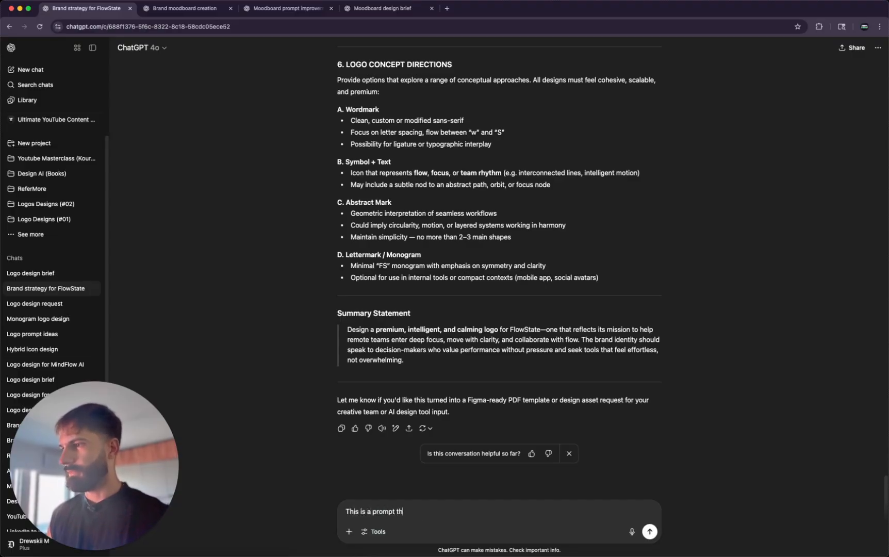
pyautogui.write('at I want to use inside')
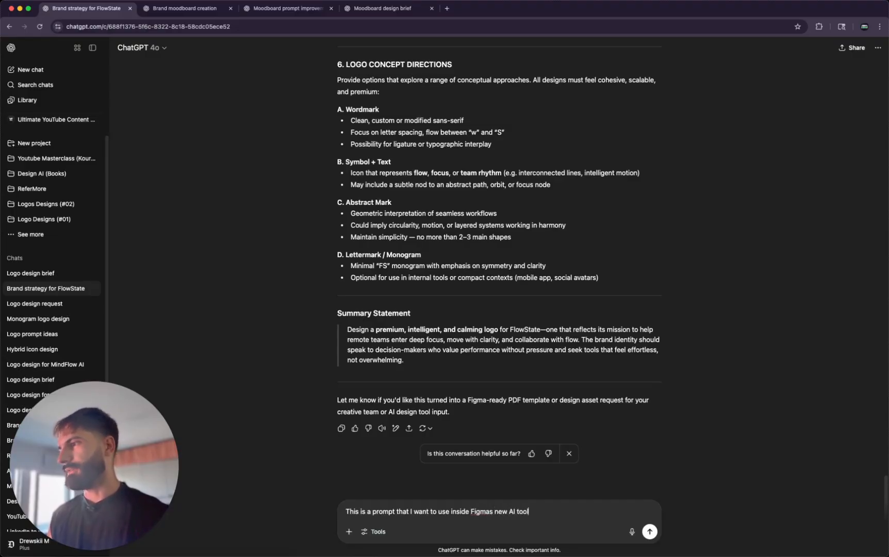
pyautogui.write('Figmas new AI tool called Figma MAke ')
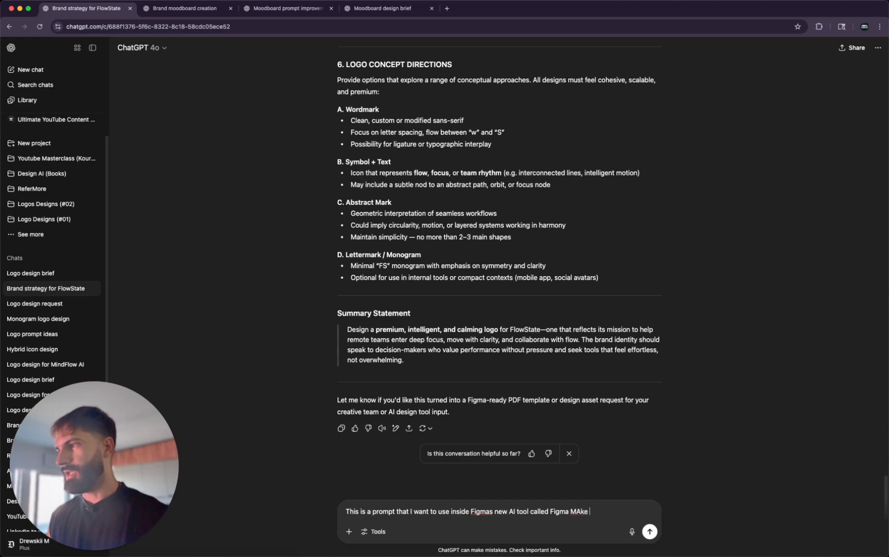
pyautogui.write('to gen')
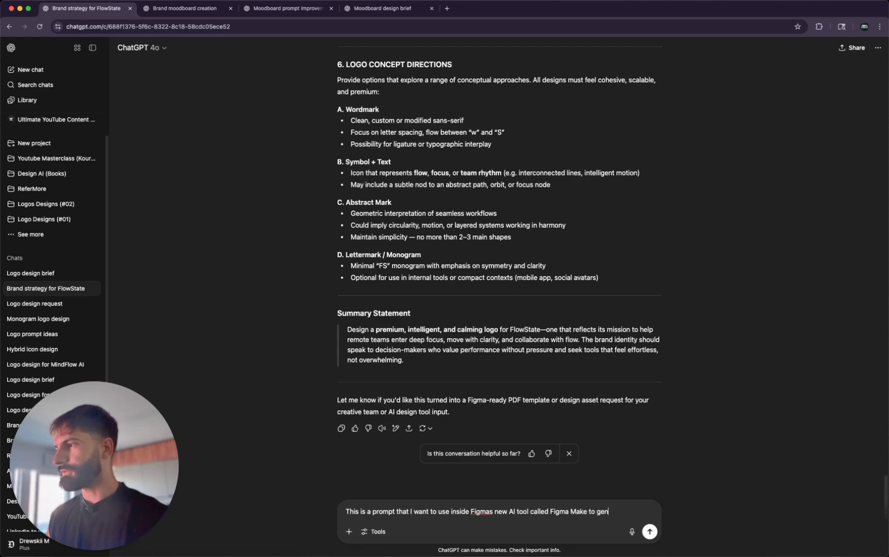
pyautogui.write('erate a landing pag')
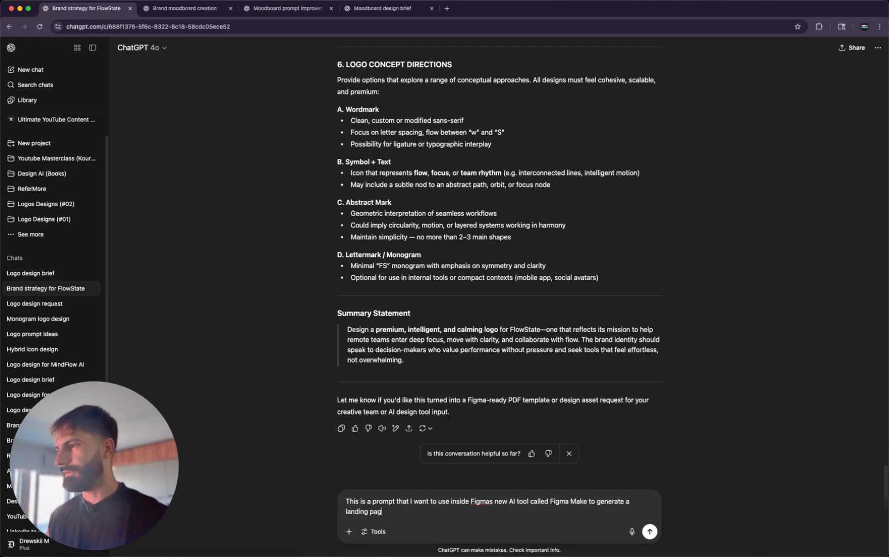
pyautogui.write('e for the brand')
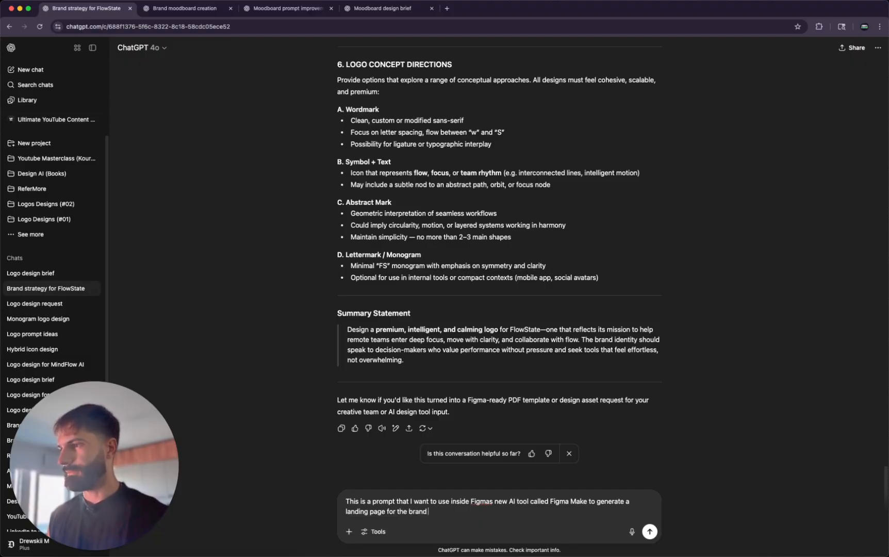
pyautogui.hotkey('shift', 'Return')
pyautogui.hotkey('shift', 'Return')
pyautogui.press('super+v')
pyautogui.write('-')
pyautogui.hotkey('shift', 'Return')
pyautogui.hotkey('shift', 'Return')
# Ask to refine the logo and update areas where necessary with the new updated brand strategy brief provided above, and submit the message
pyautogui.write('P')
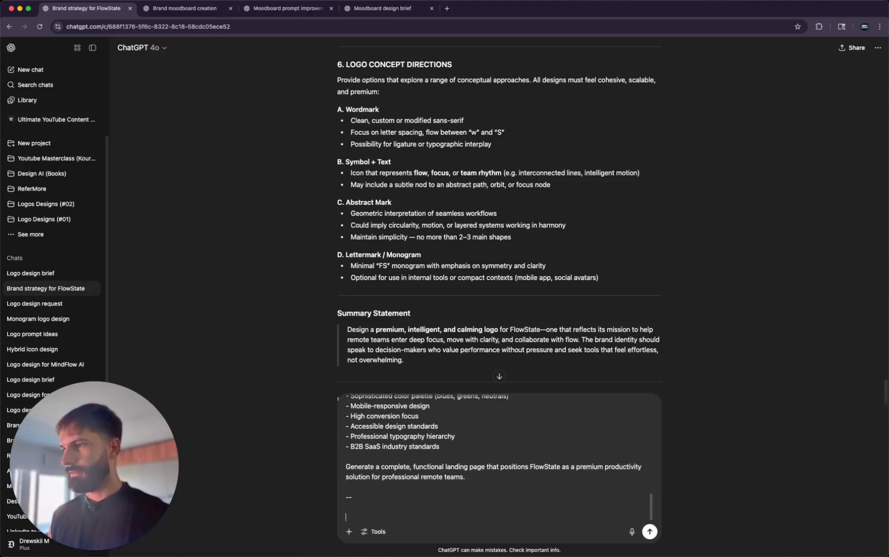
pyautogui.write('lease refe')
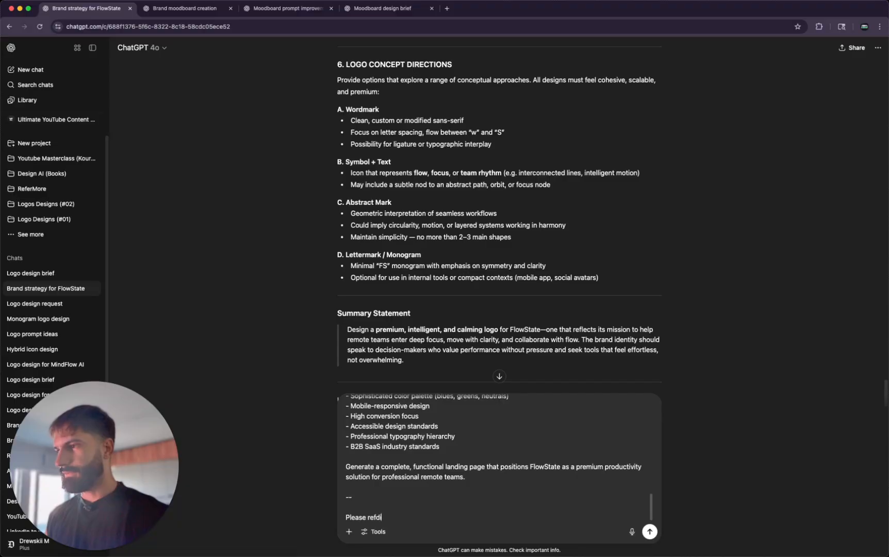
pyautogui.write('ine the logo and update ar')
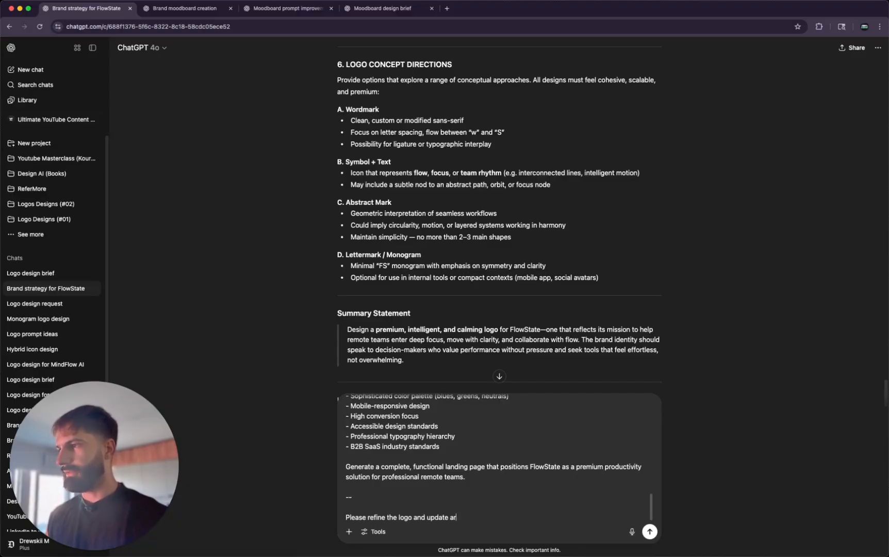
pyautogui.write('eas where necessary with the new updated brand strate')
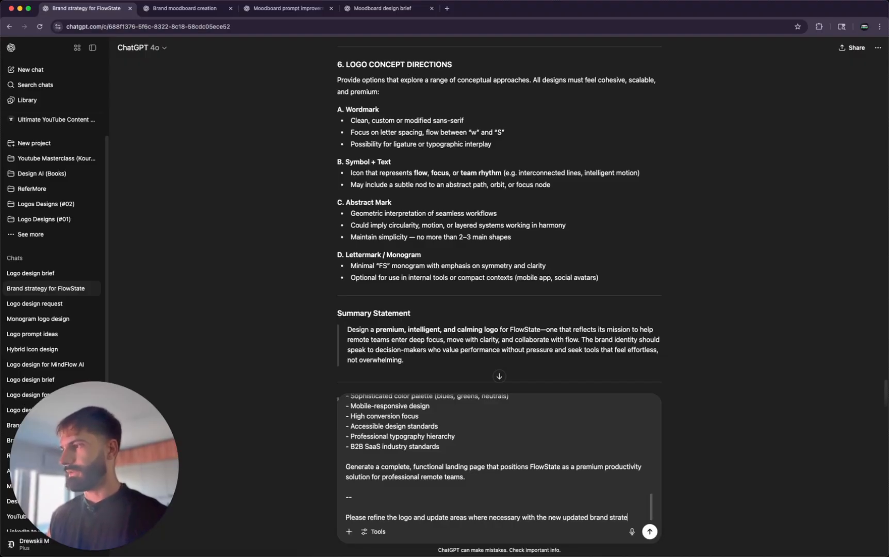
pyautogui.write('gy br')
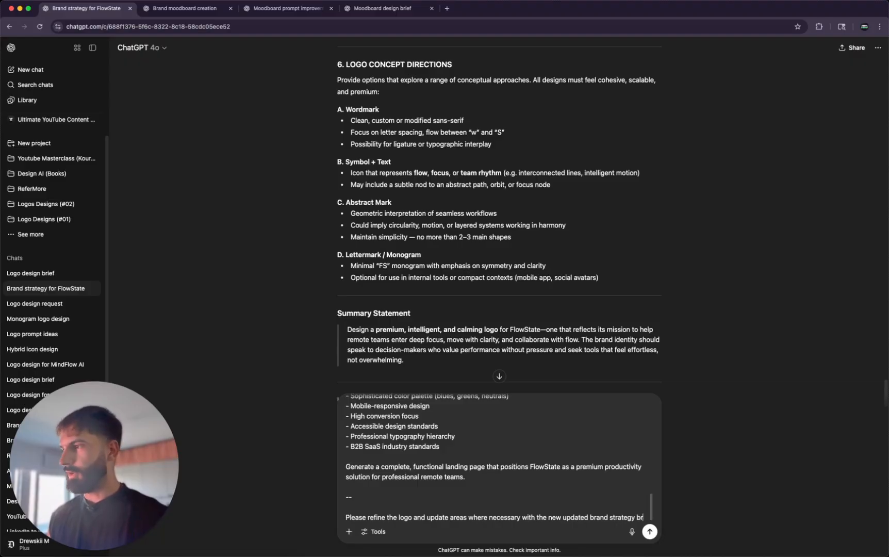
pyautogui.write('ief that you provided above')
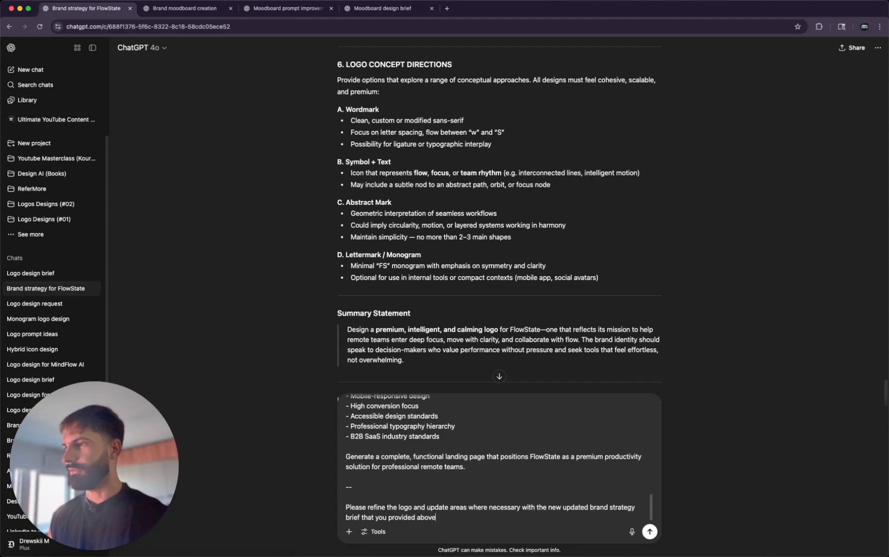
pyautogui.press('Return')
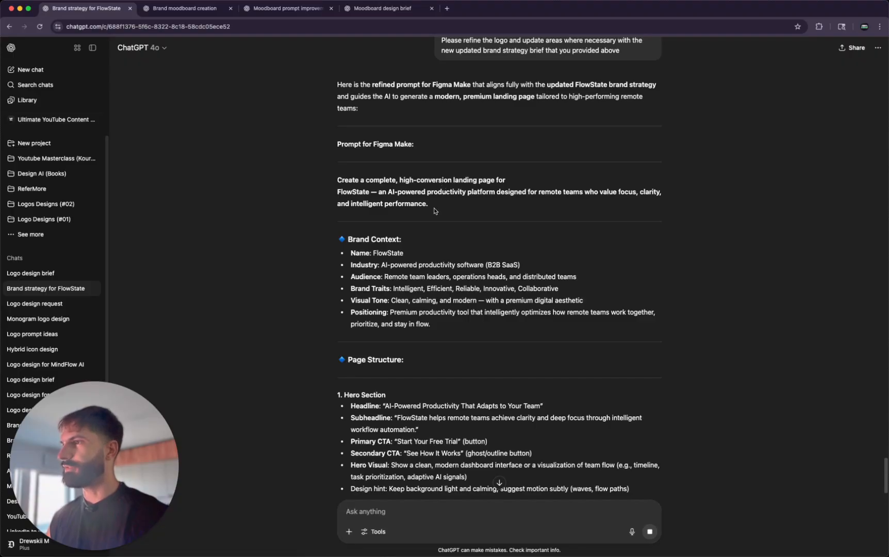
# Examine the refined Figma Make prompt, from the hero section through pricing and footer to the design requirements and output goals
pyautogui.scroll(-5, 416, 218)
pyautogui.moveTo(336, 233); pyautogui.dragTo(635, 356)
pyautogui.scroll(-2, 635, 355)
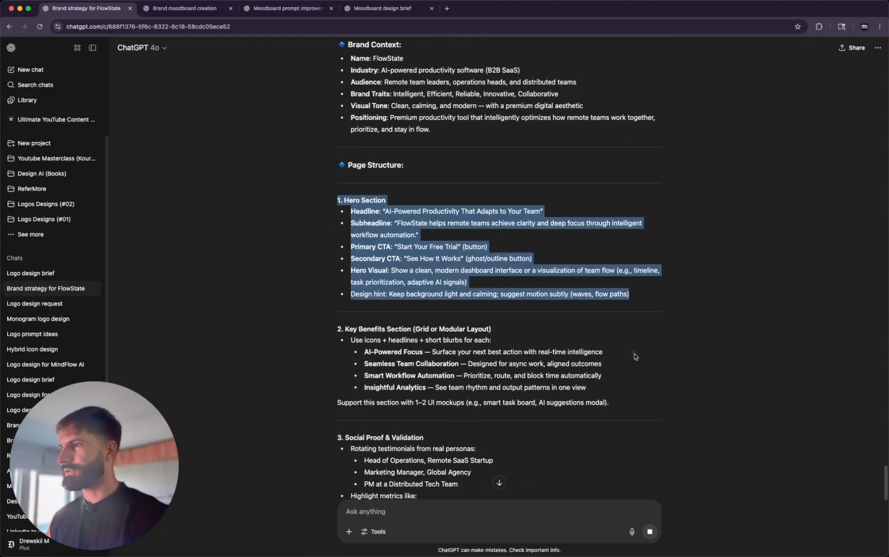
pyautogui.moveTo(336, 288); pyautogui.dragTo(655, 350)
pyautogui.scroll(-3, 655, 349)
pyautogui.moveTo(337, 312); pyautogui.dragTo(596, 325)
pyautogui.scroll(-5, 596, 325)
pyautogui.moveTo(336, 281); pyautogui.dragTo(513, 302)
pyautogui.scroll(-2, 512, 302)
pyautogui.moveTo(336, 316); pyautogui.dragTo(669, 351)
pyautogui.scroll(-4, 657, 355)
pyautogui.click(562, 339)
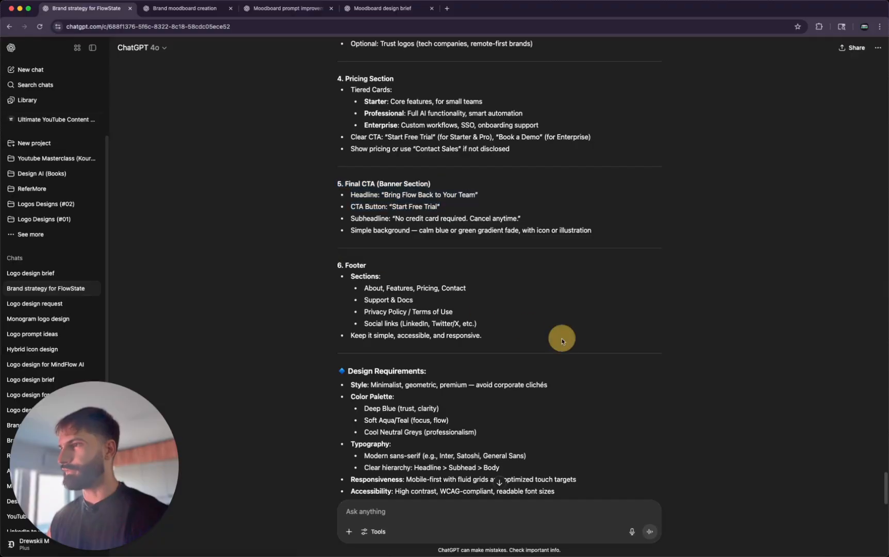
pyautogui.scroll(-3, 562, 339)
pyautogui.moveTo(362, 308); pyautogui.dragTo(575, 325)
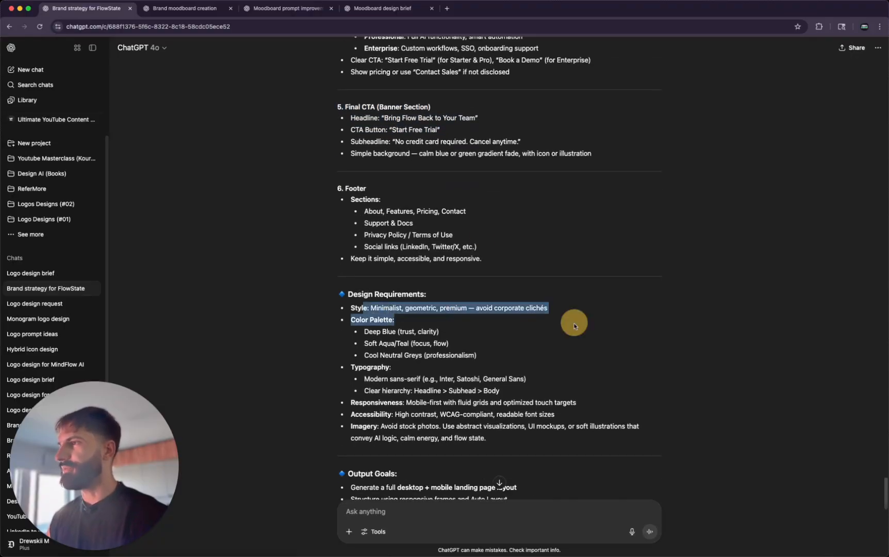
pyautogui.click(403, 331)
pyautogui.tripleClick(414, 342)
pyautogui.scroll(-3, 412, 343)
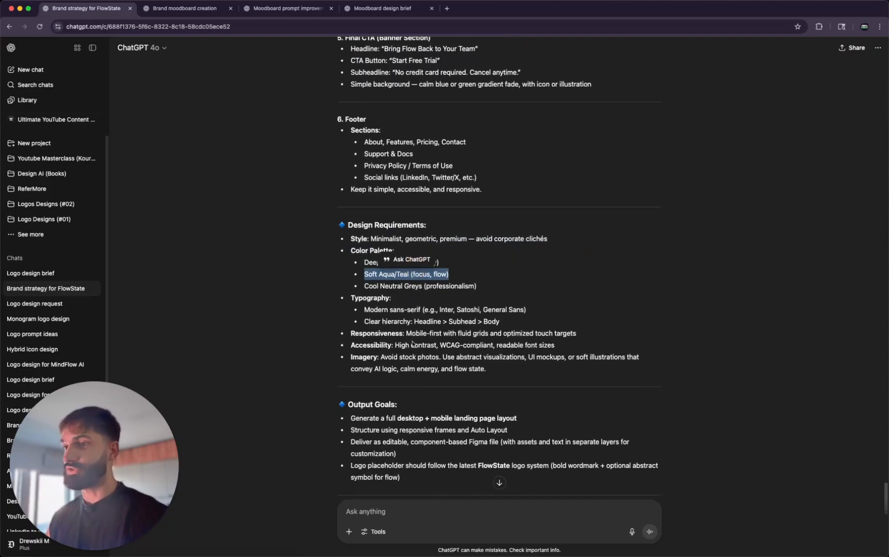
pyautogui.scroll(-4, 412, 343)
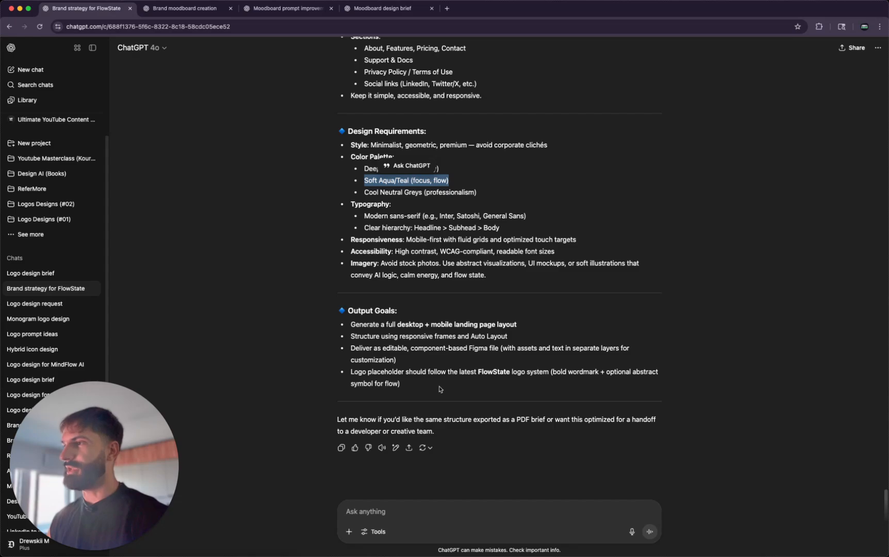
# Copy ChatGPT's full refined prompt response and paste it into the Figma Make prompt alongside the moodboard and logo
pyautogui.click(341, 447)
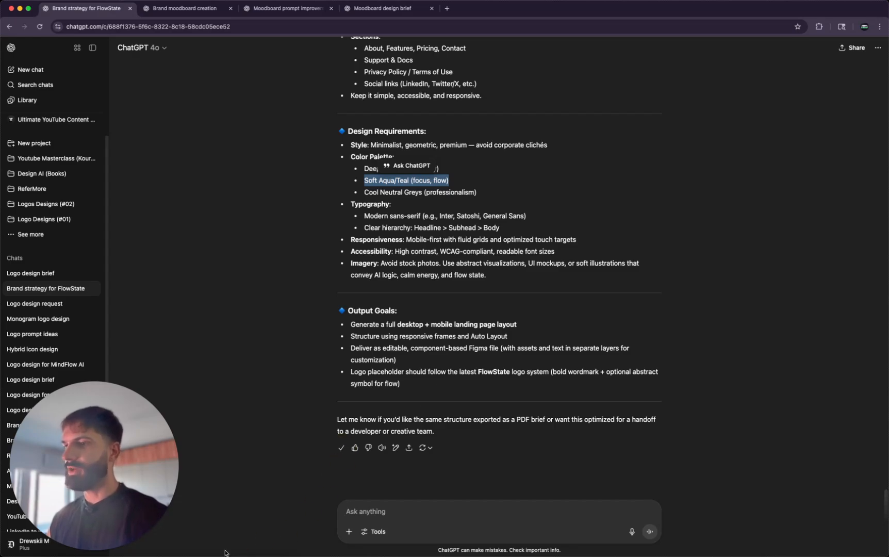
pyautogui.click(101, 554)
pyautogui.hotkey('ctrl', 'v')
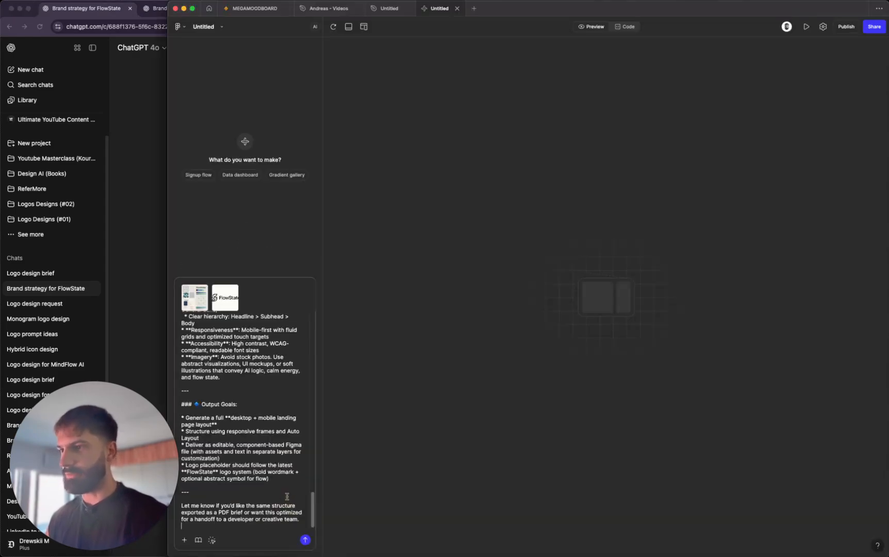
# Delete the Output Goals section, closing note, introduction and prompt heading from the pasted text, and submit the prompt to Figma Make
pyautogui.moveTo(306, 519); pyautogui.dragTo(171, 388)
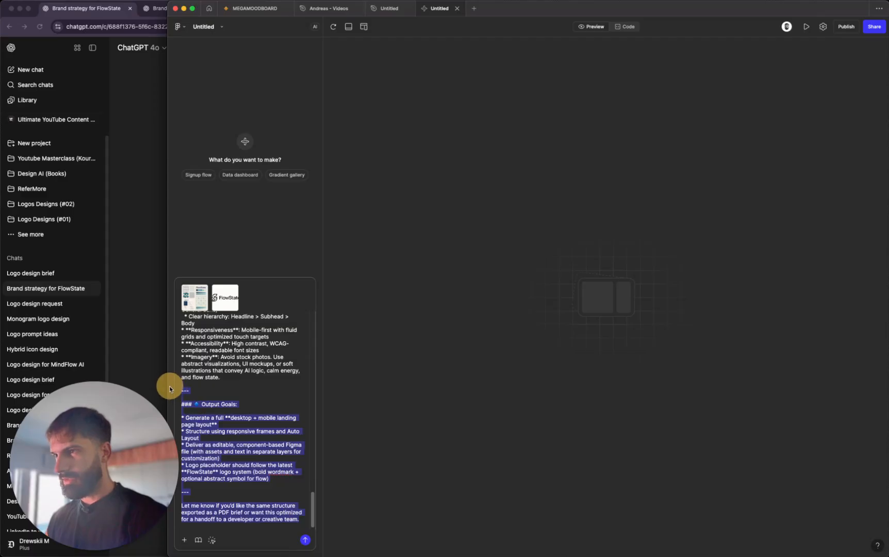
pyautogui.press('BackSpace')
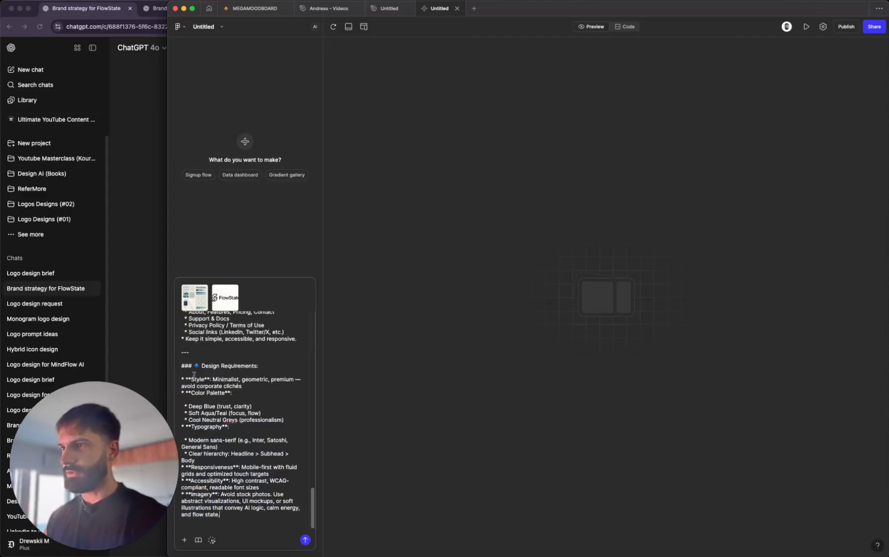
pyautogui.scroll(15, 194, 375)
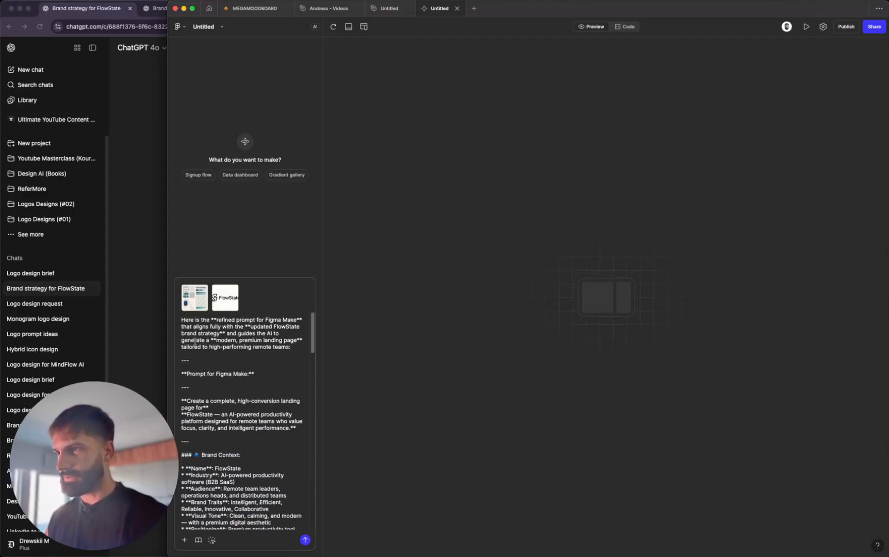
pyautogui.moveTo(183, 367); pyautogui.dragTo(180, 301)
pyautogui.press('BackSpace')
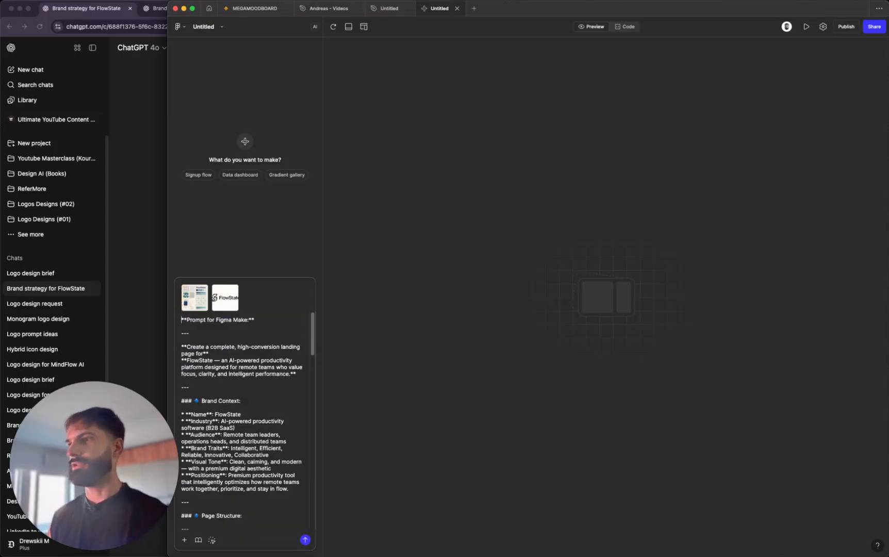
pyautogui.moveTo(181, 347); pyautogui.dragTo(182, 298)
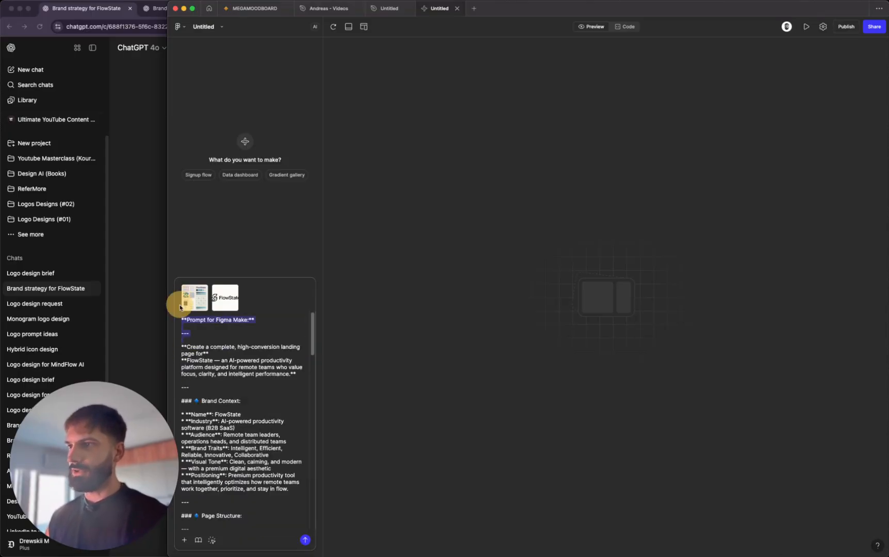
pyautogui.press('BackSpace')
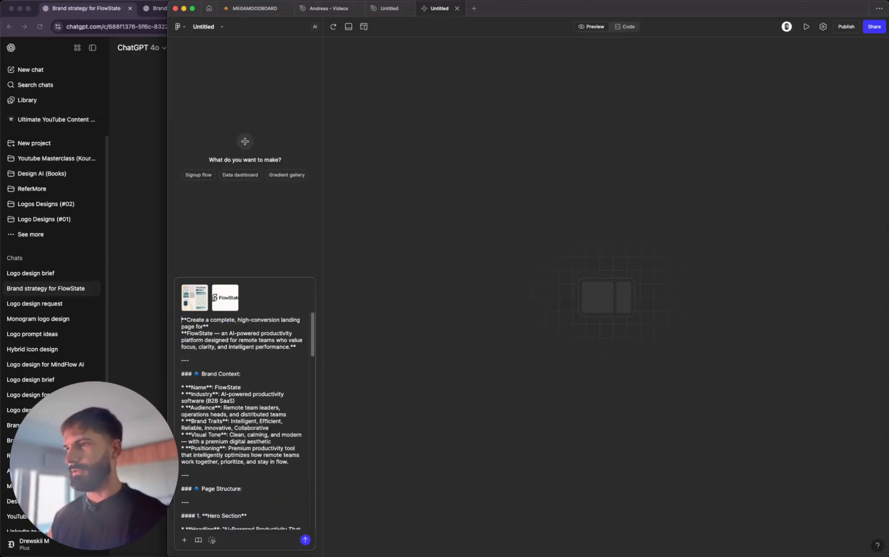
pyautogui.click(306, 542)
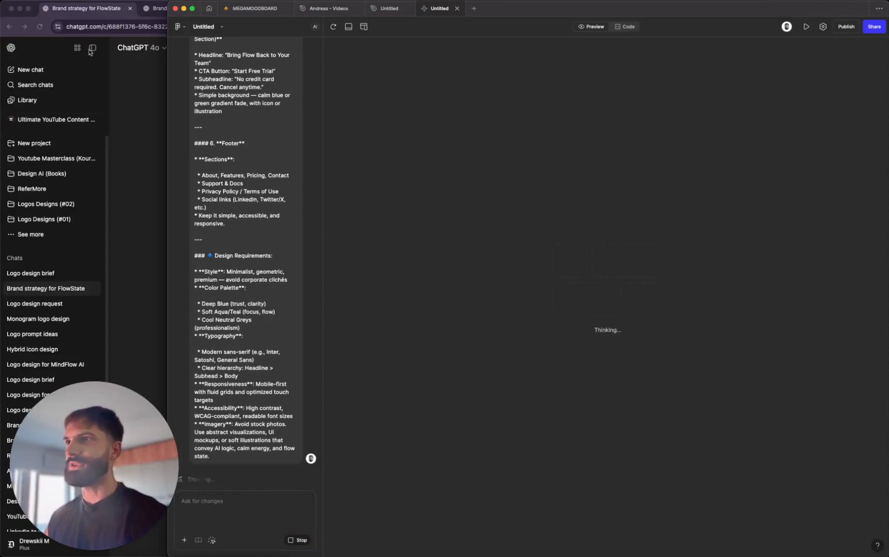
# Collapse ChatGPT's sidebar, switch back to Figma and widen its window to fill the screen
pyautogui.click(92, 48)
pyautogui.click(92, 48)
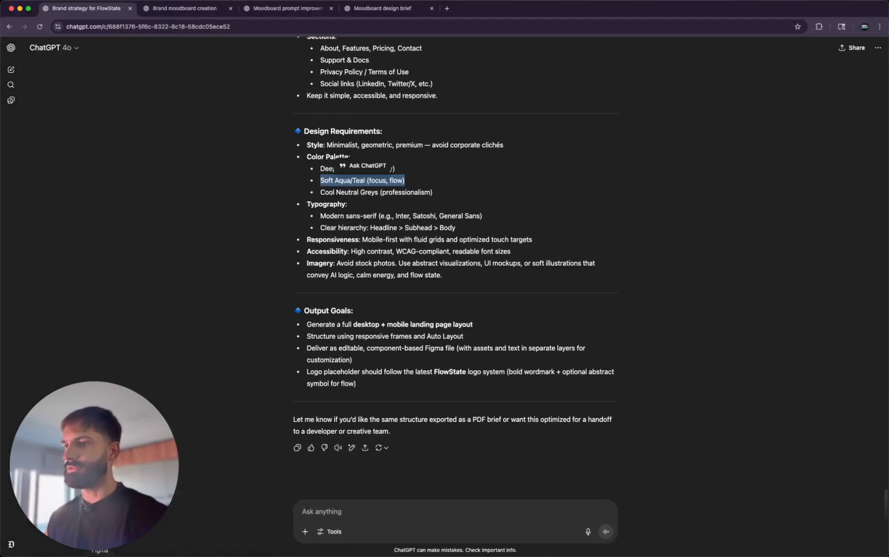
pyautogui.click(98, 556)
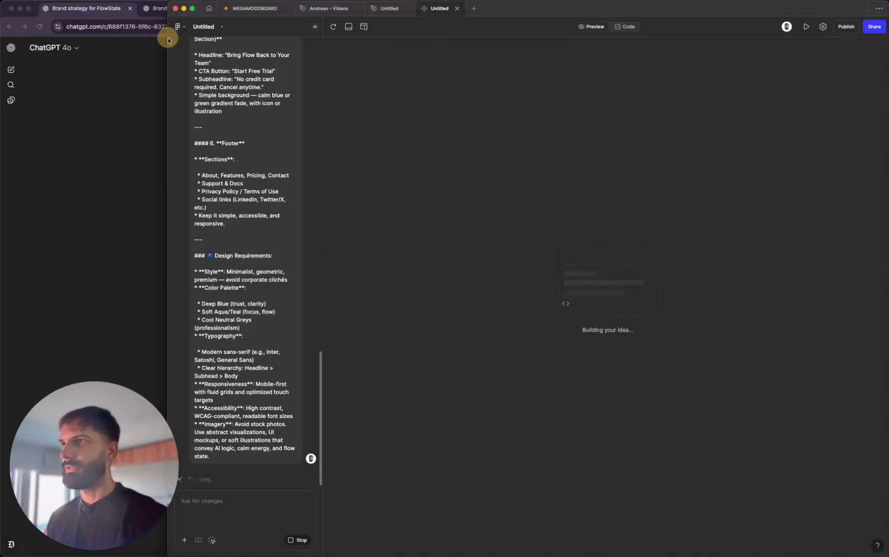
pyautogui.moveTo(166, 42); pyautogui.dragTo(5, 65)
pyautogui.moveTo(119, 477); pyautogui.dragTo(256, 471)
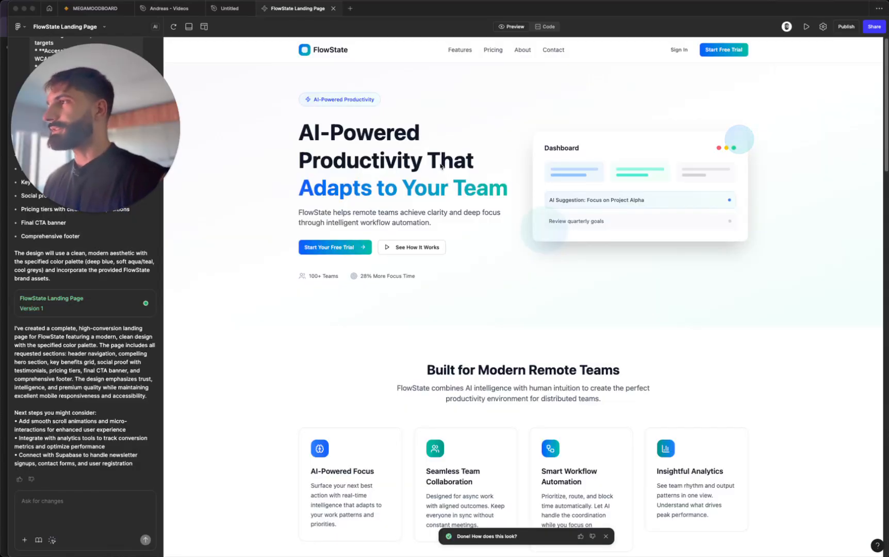
# Examine the generated landing page from the hero through the feature cards, AI showcase, statistics, testimonials and placeholder company logos
pyautogui.click(414, 235)
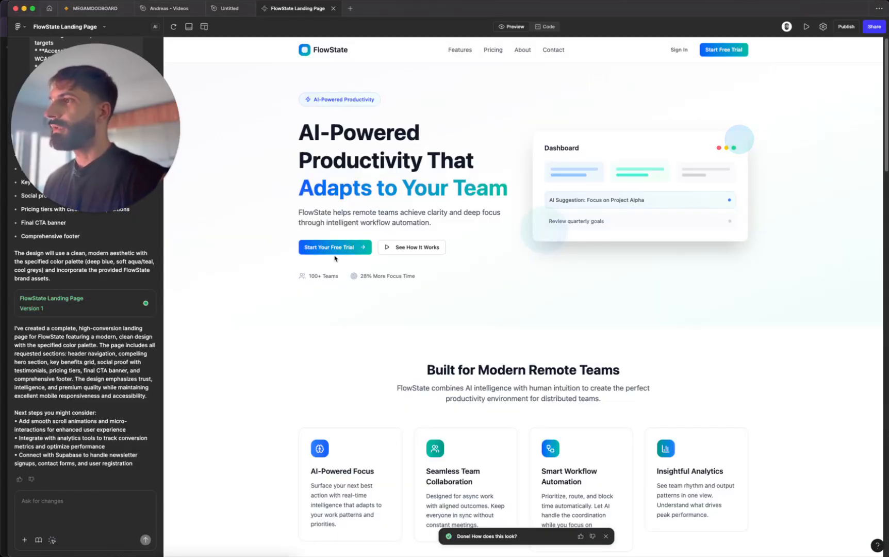
pyautogui.scroll(-3, 521, 239)
pyautogui.scroll(-2, 521, 238)
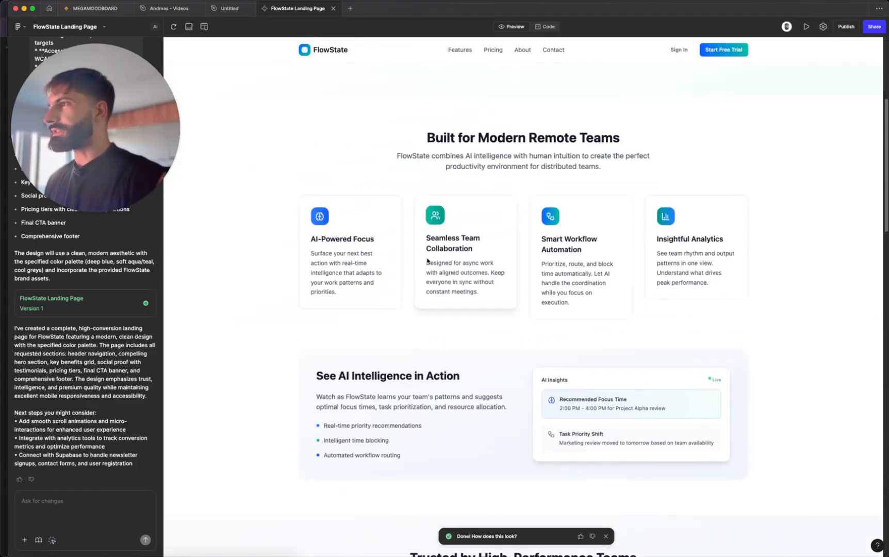
pyautogui.scroll(-5, 670, 253)
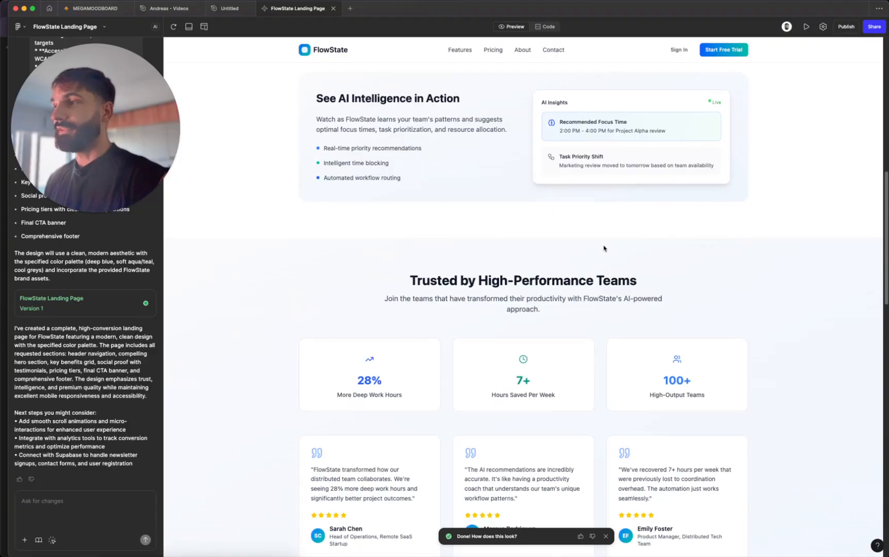
pyautogui.scroll(-2, 567, 255)
pyautogui.scroll(-2, 377, 268)
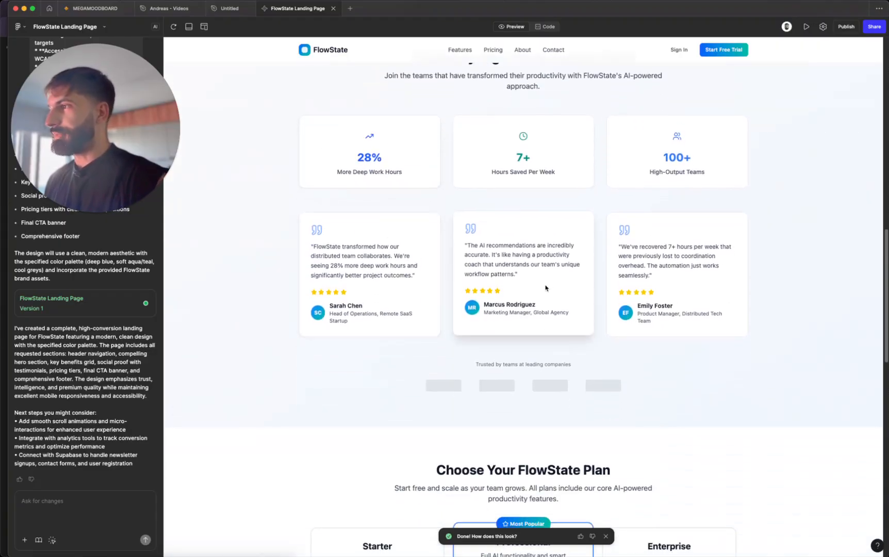
pyautogui.scroll(-2, 526, 379)
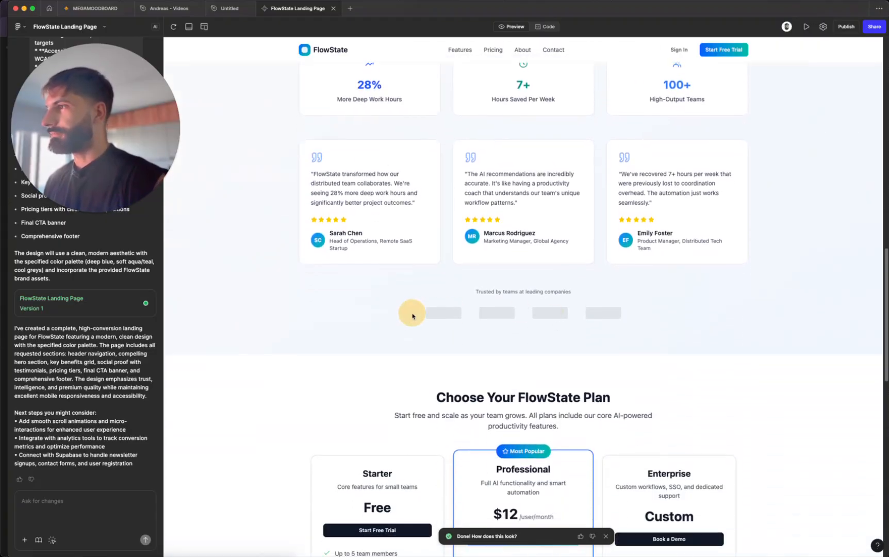
pyautogui.scroll(-4, 531, 322)
pyautogui.scroll(3, 490, 320)
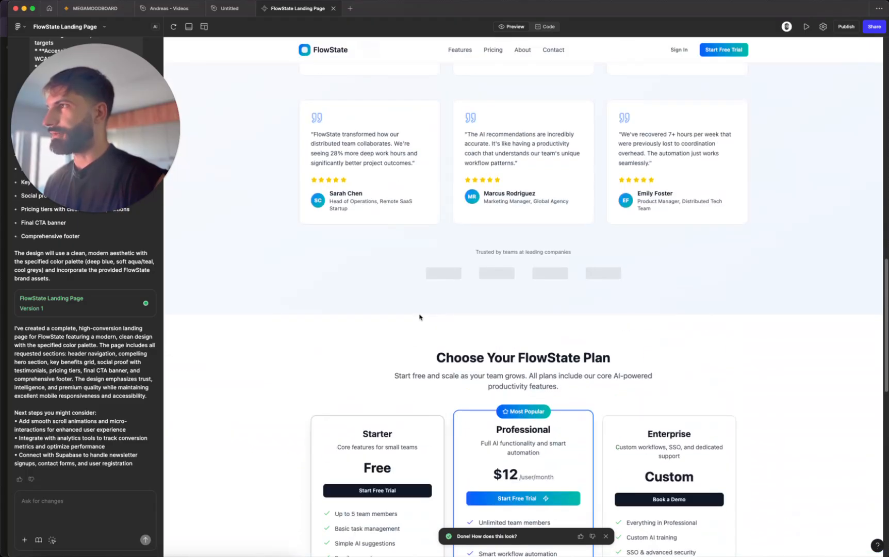
# Examine the pricing plans, closing call-to-action banner and footer, and dismiss the completion notification
pyautogui.scroll(-3, 501, 287)
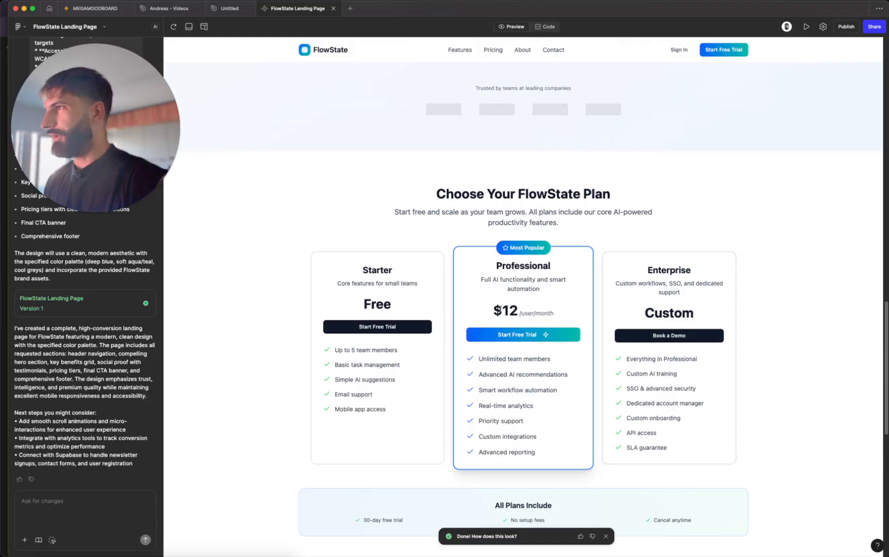
pyautogui.scroll(-5, 520, 310)
pyautogui.scroll(-2, 520, 311)
pyautogui.scroll(2, 402, 215)
pyautogui.moveTo(402, 214); pyautogui.dragTo(757, 212)
pyautogui.click(757, 212)
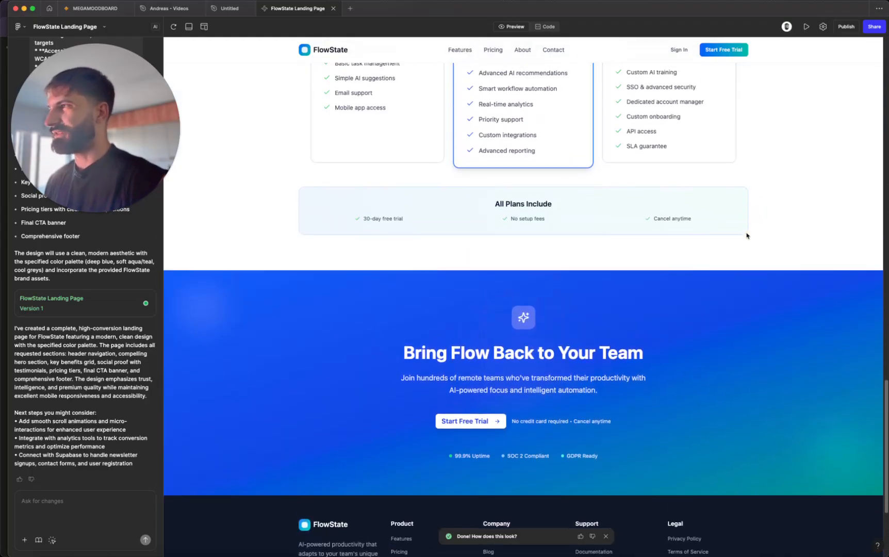
pyautogui.scroll(-3, 561, 277)
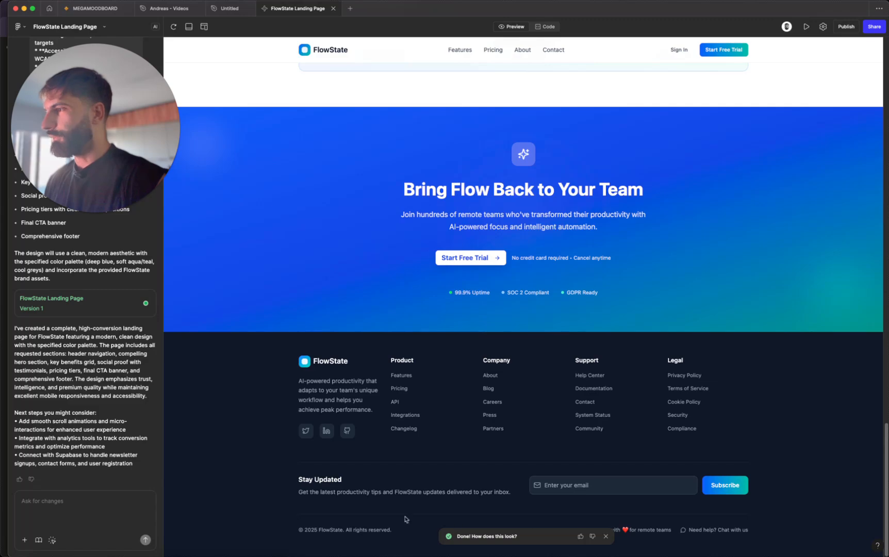
pyautogui.click(605, 536)
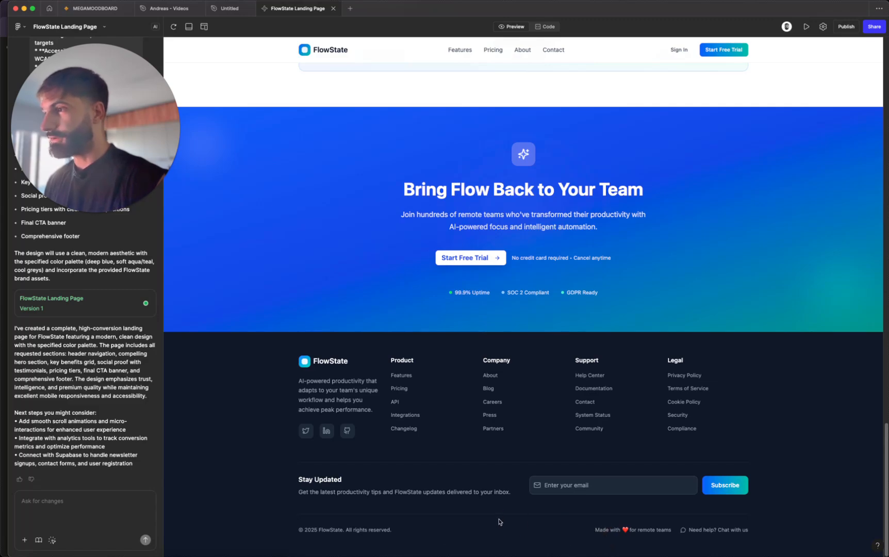
# Review the whole landing page again from hero to footer, focusing on the pricing cards and the closing banner's headline
pyautogui.scroll(20, 368, 436)
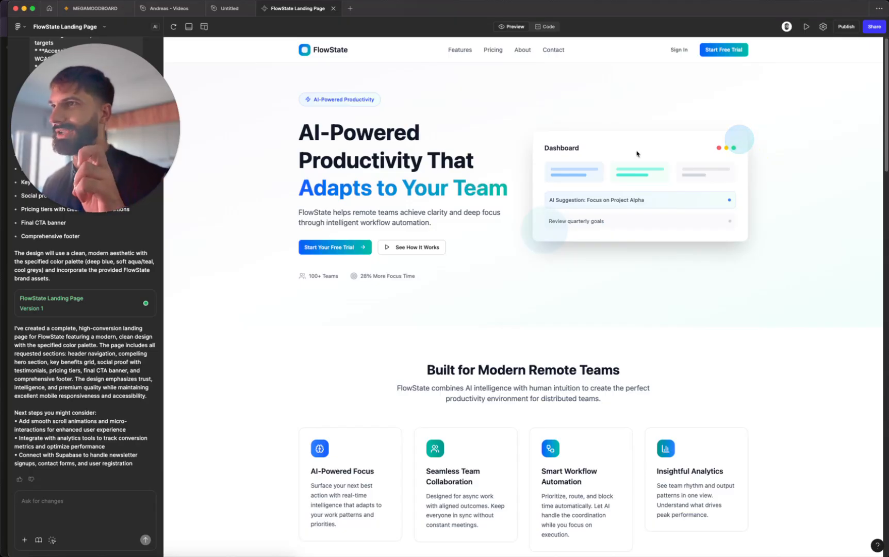
pyautogui.scroll(-10, 645, 204)
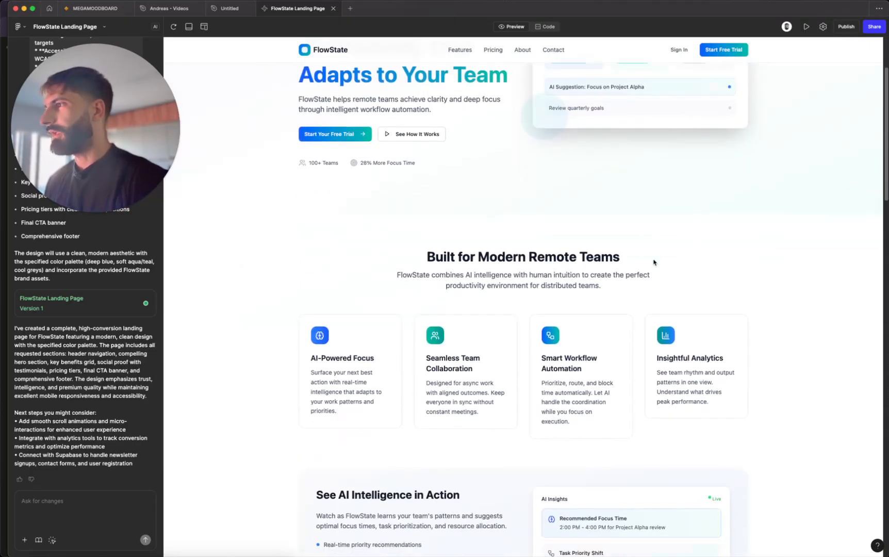
pyautogui.scroll(-5, 489, 301)
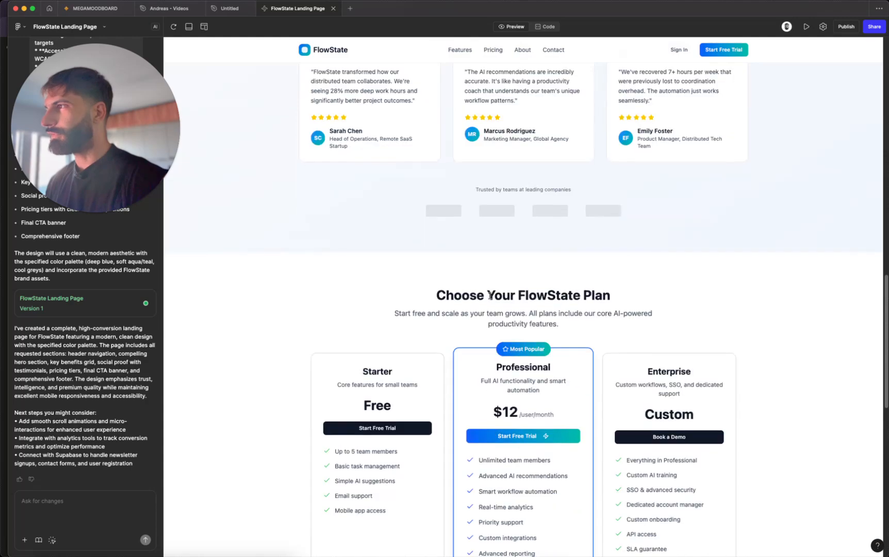
pyautogui.scroll(-3, 489, 296)
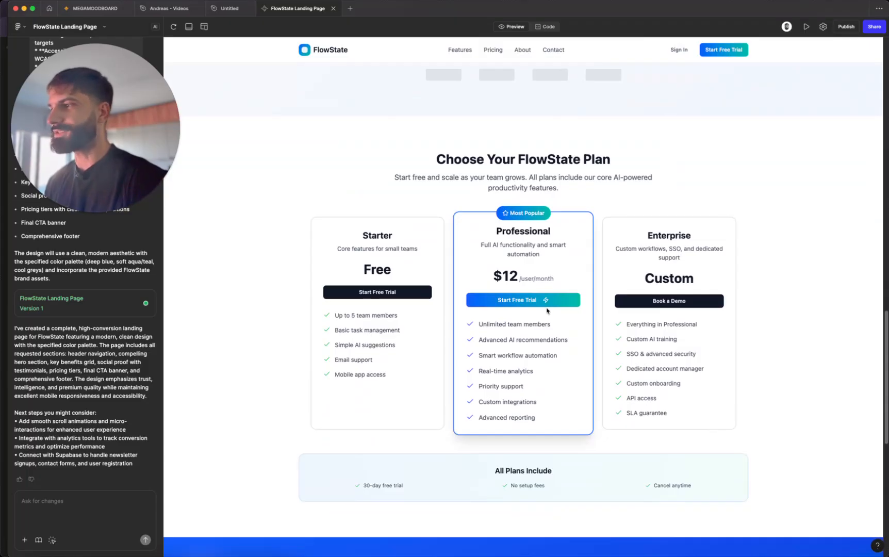
pyautogui.scroll(-3, 555, 313)
pyautogui.moveTo(283, 305); pyautogui.dragTo(691, 342)
pyautogui.click(691, 343)
pyautogui.scroll(-3, 612, 359)
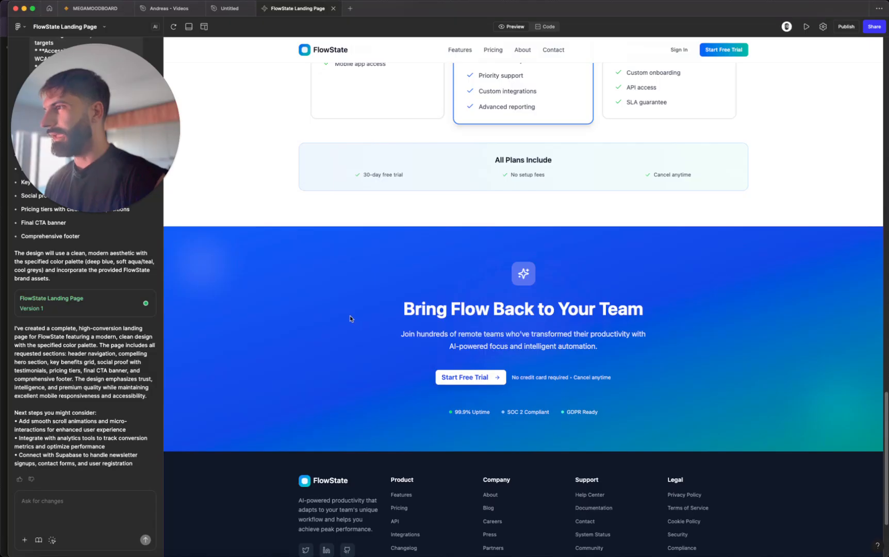
pyautogui.moveTo(350, 316); pyautogui.dragTo(676, 301)
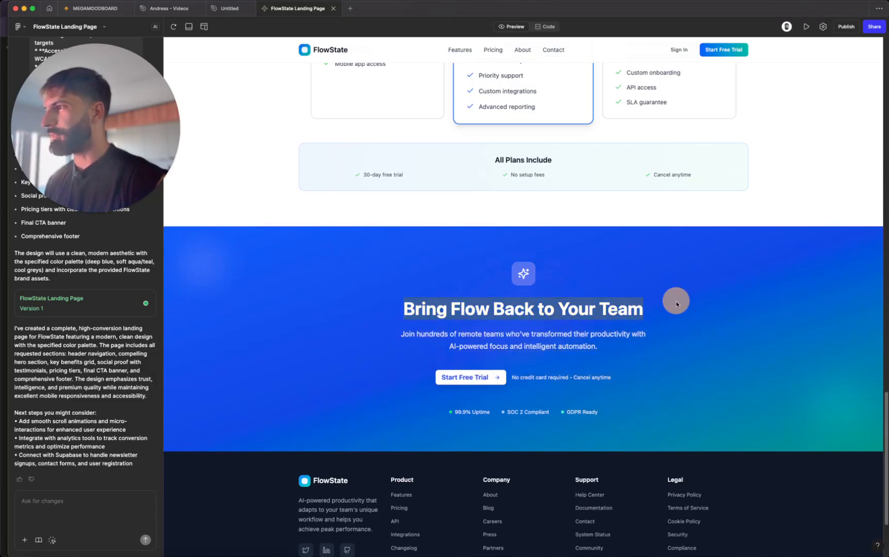
pyautogui.click(721, 316)
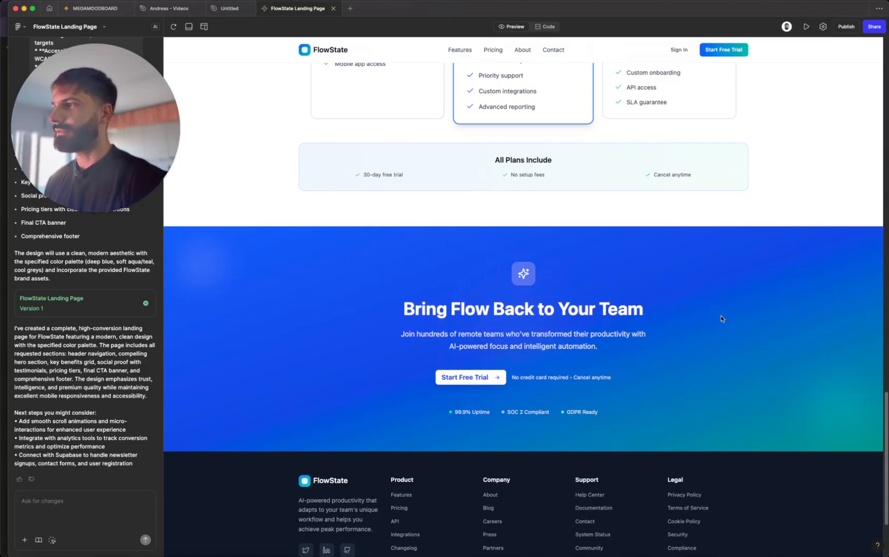
pyautogui.scroll(-3, 721, 319)
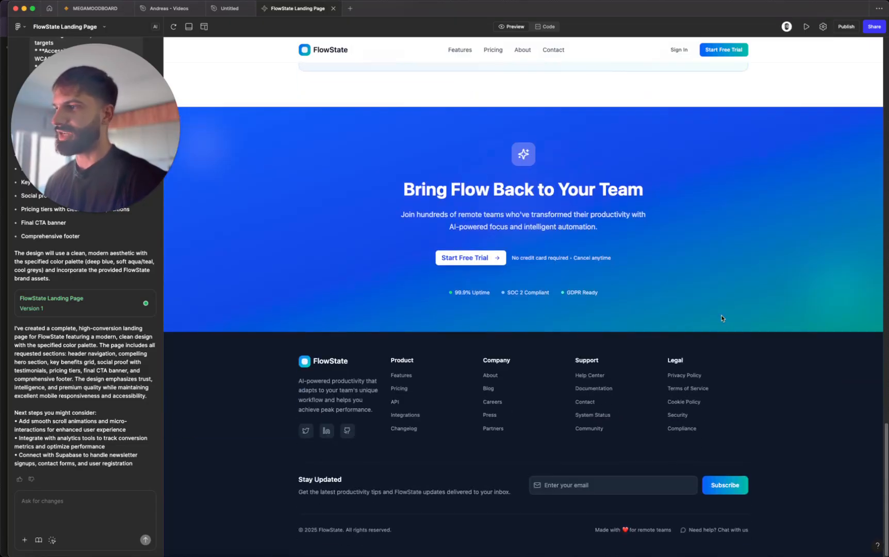
pyautogui.scroll(20, 721, 318)
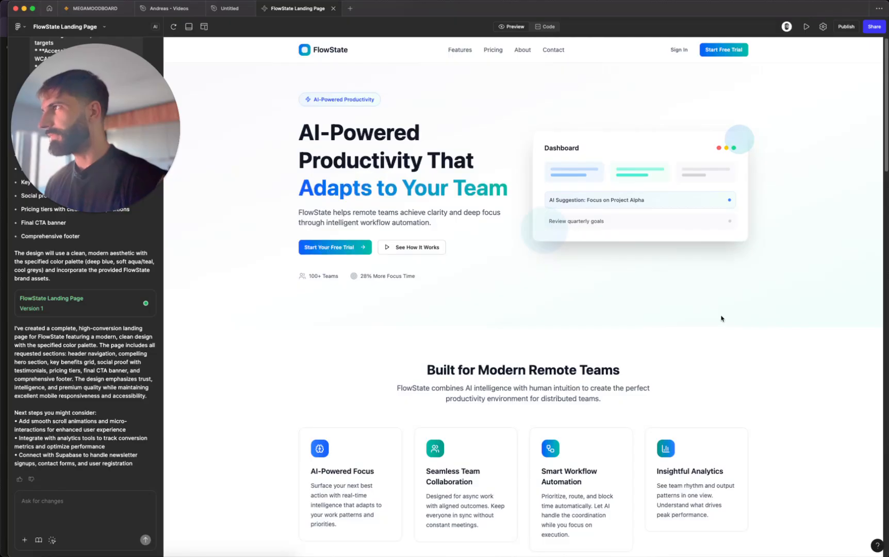
# Target the header's Start Free Trial button and begin a request to refine the button system, using a solid color instead of gradient fills
pyautogui.click(52, 540)
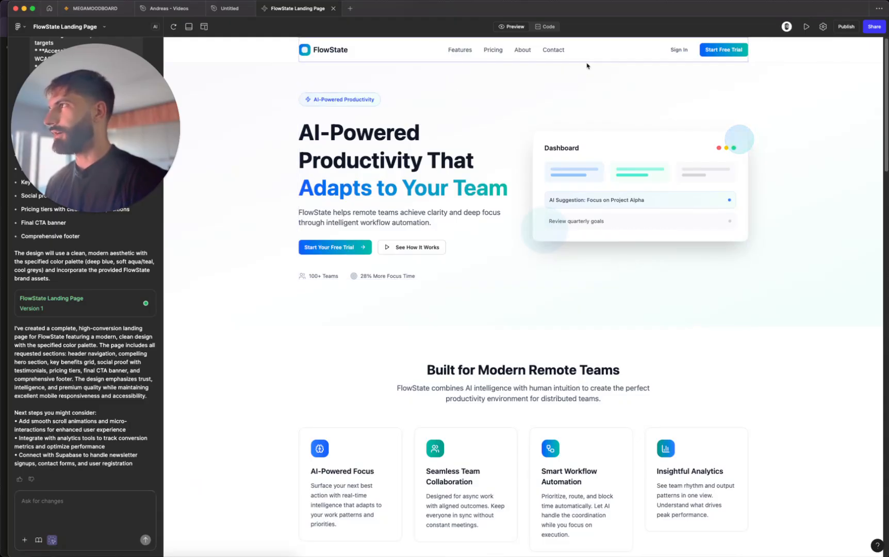
pyautogui.click(731, 52)
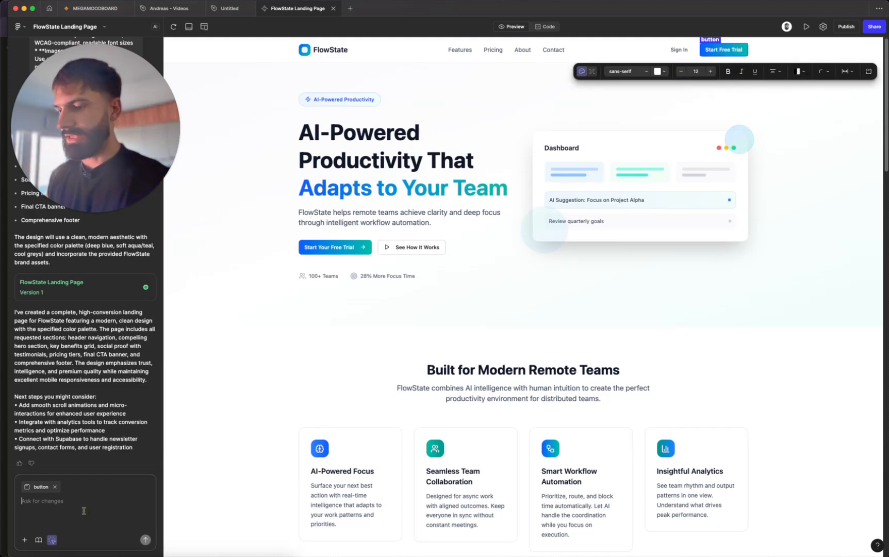
pyautogui.write("Let's refine the button system and")
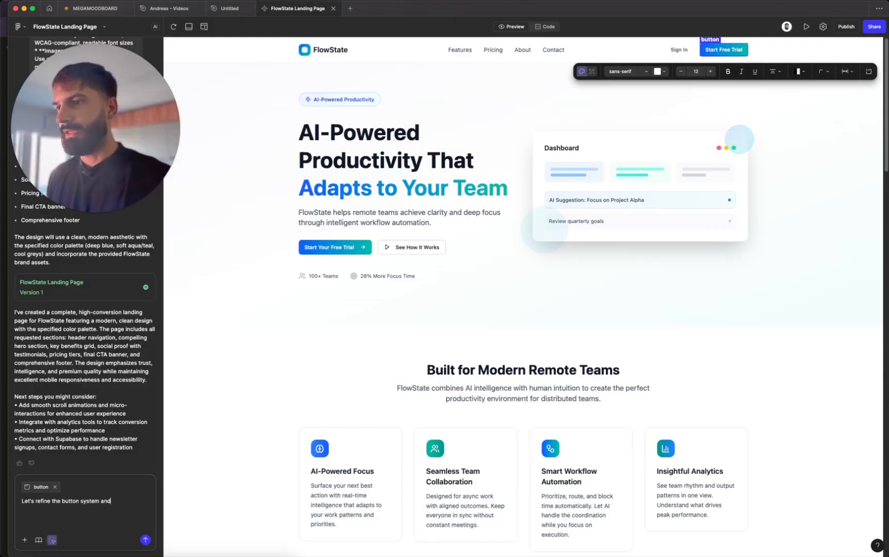
pyautogui.write('introduce buttons that')
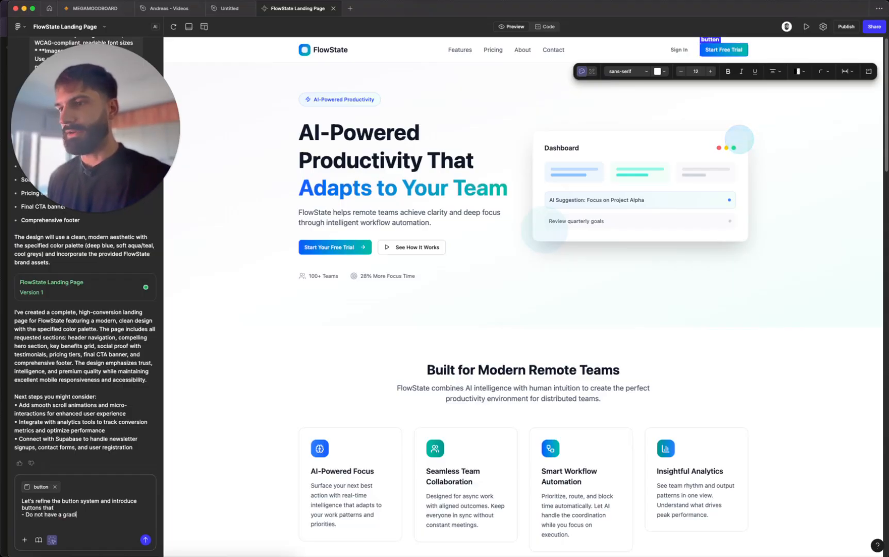
pyautogui.write('but a solid color on')
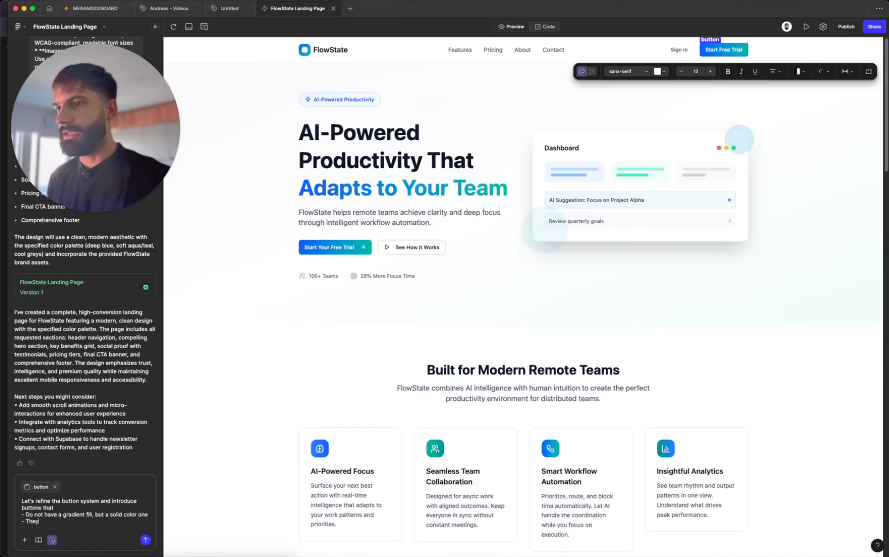
# Add a bullet to the request asking for buttons that are larger in size, at least 1.2x
pyautogui.write('er ')
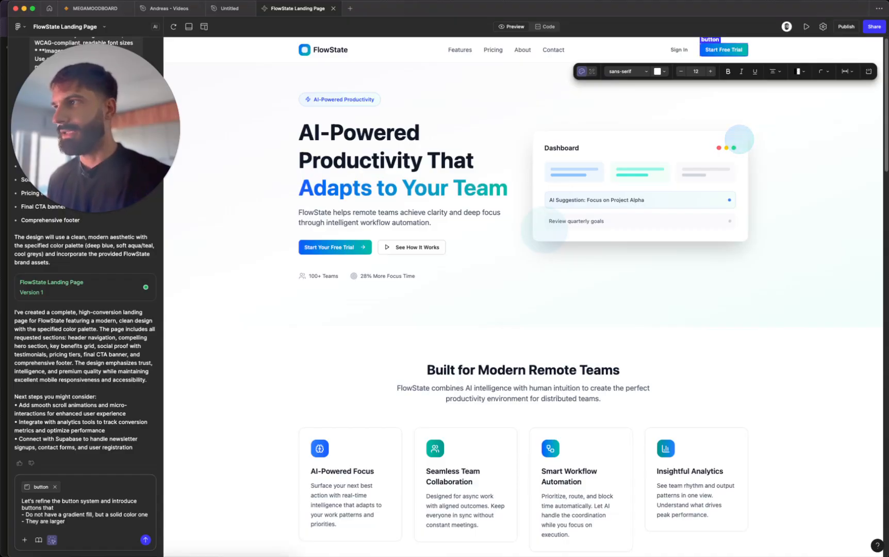
pyautogui.write('in size, at ')
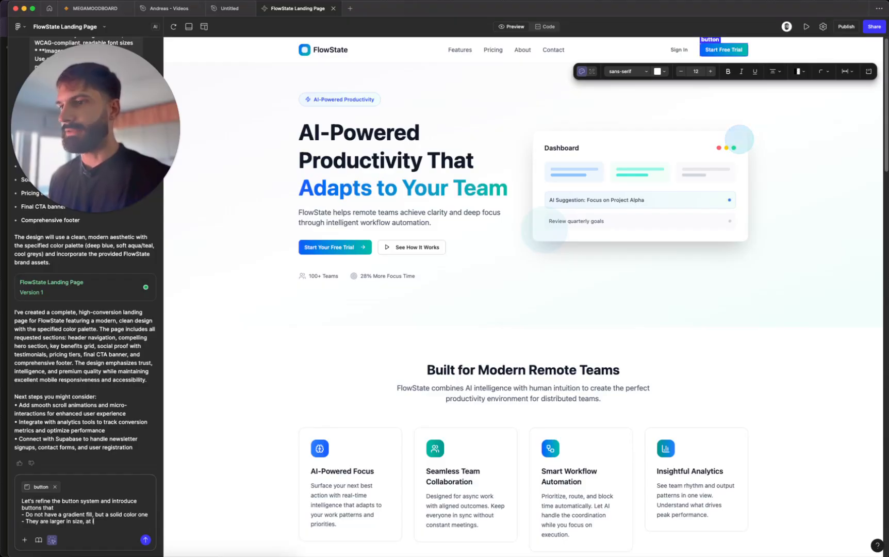
pyautogui.write('least 1.2')
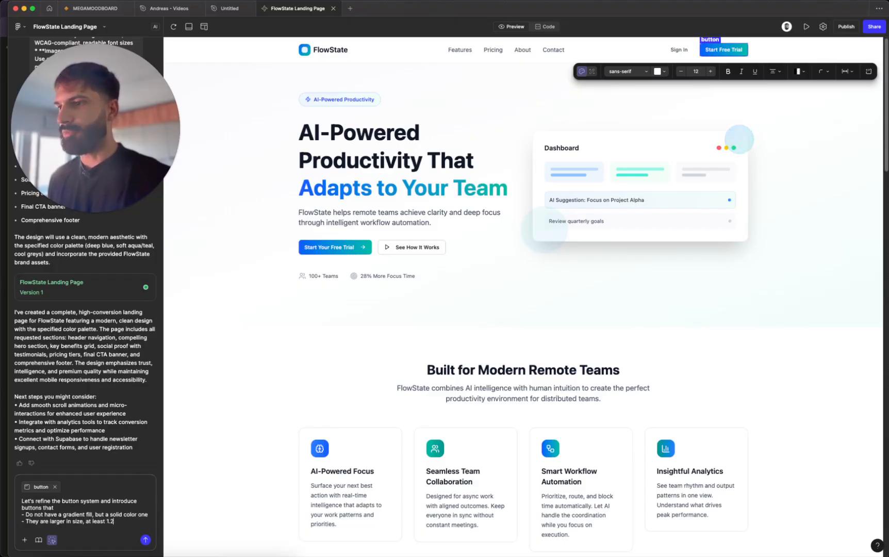
pyautogui.write('x')
pyautogui.hotkey('shift', 'Return')
# Add a bullet requesting slightly higher button padding on all sides, a 4-8% increase
pyautogui.write('-')
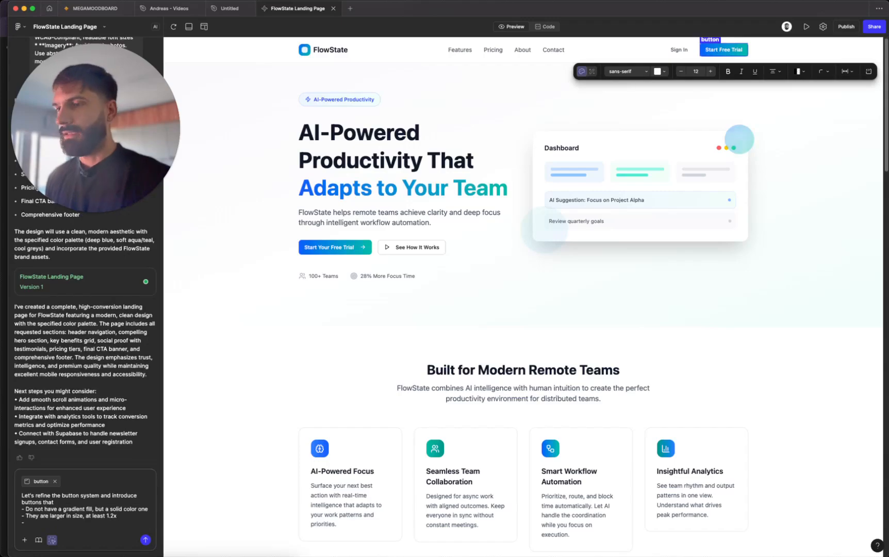
pyautogui.write(' They also have')
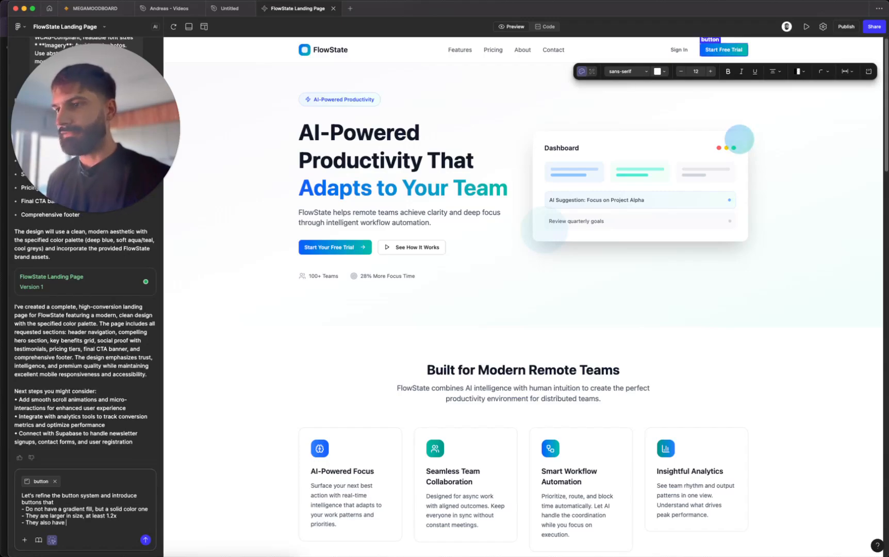
pyautogui.write(' slight')
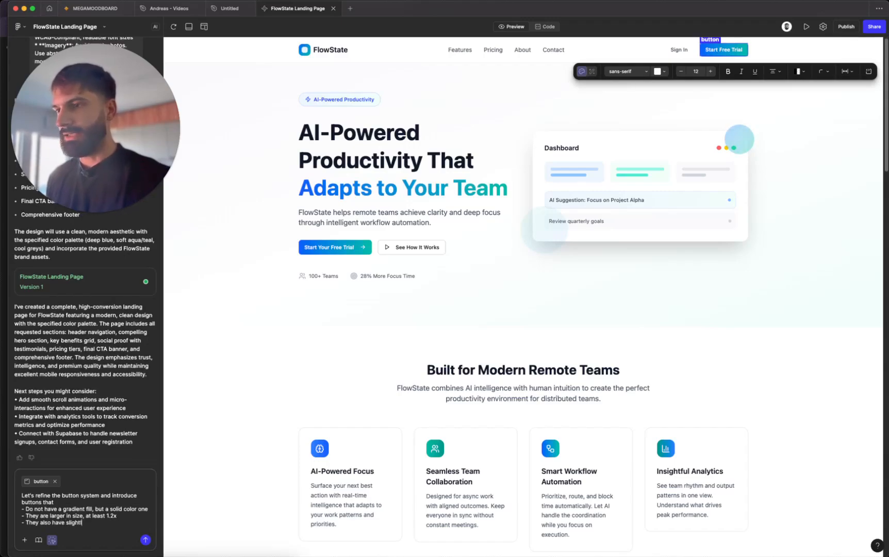
pyautogui.write('ly higher padding')
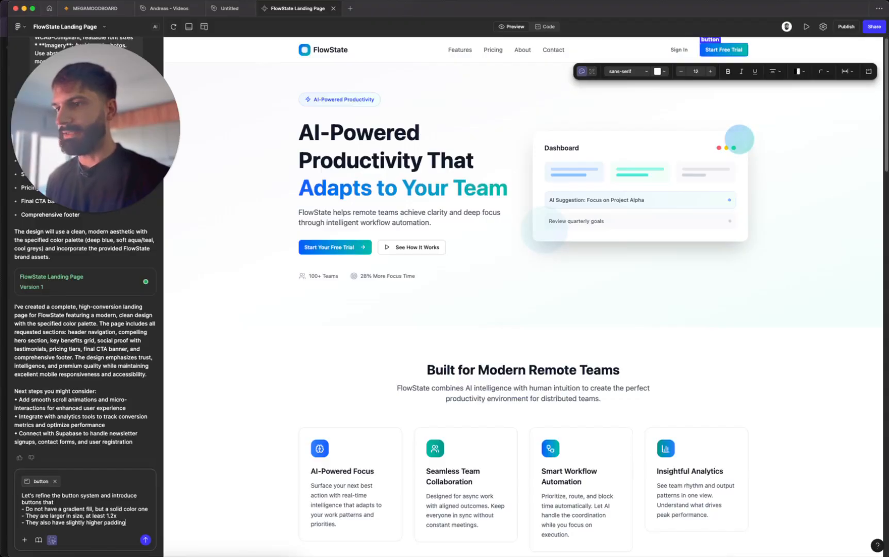
pyautogui.write(' on all sides, a 4-8')
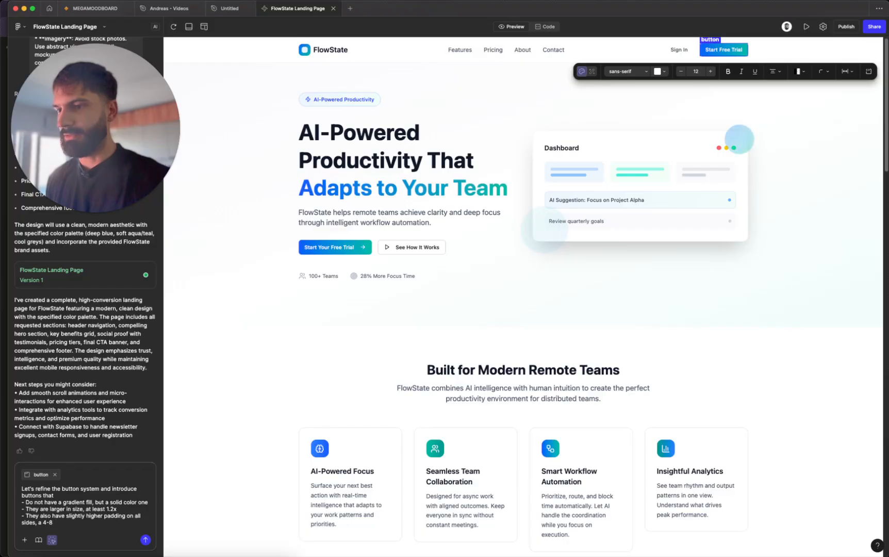
pyautogui.write('% increase?')
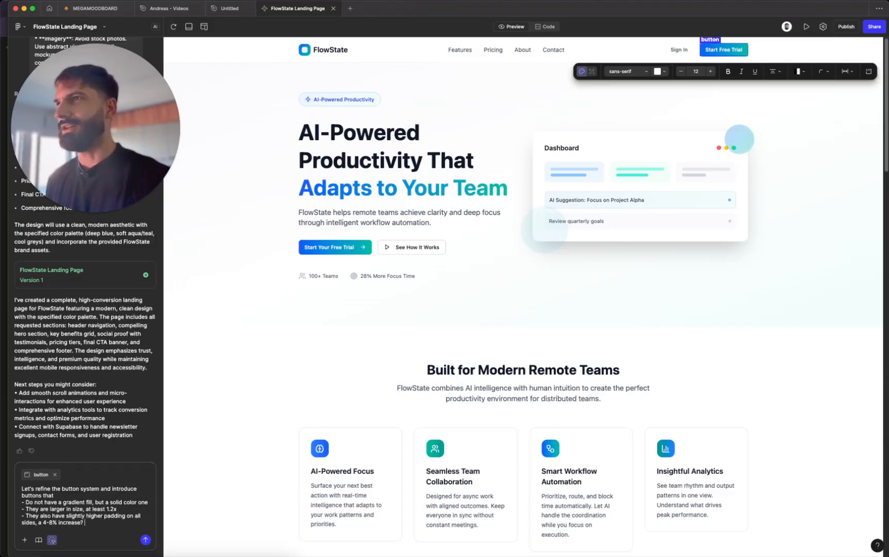
pyautogui.hotkey('shift', 'Return')
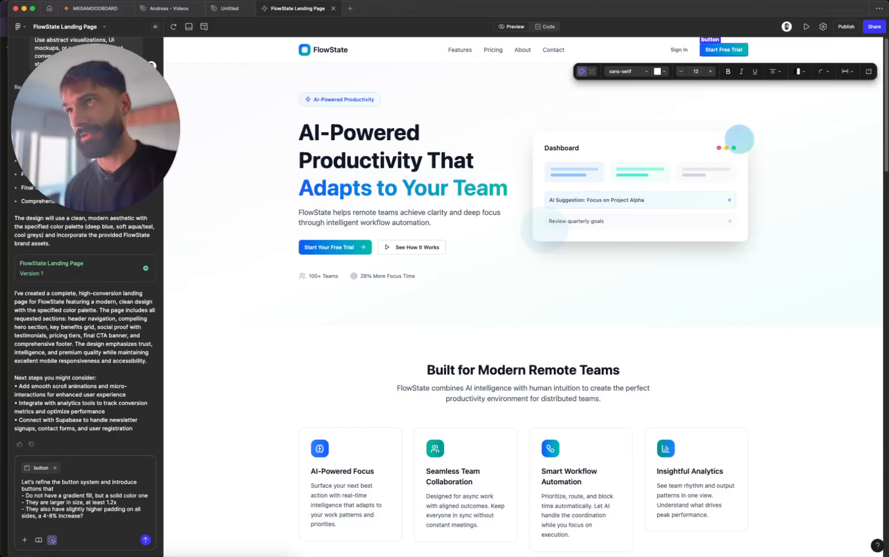
pyautogui.press('BackSpace')
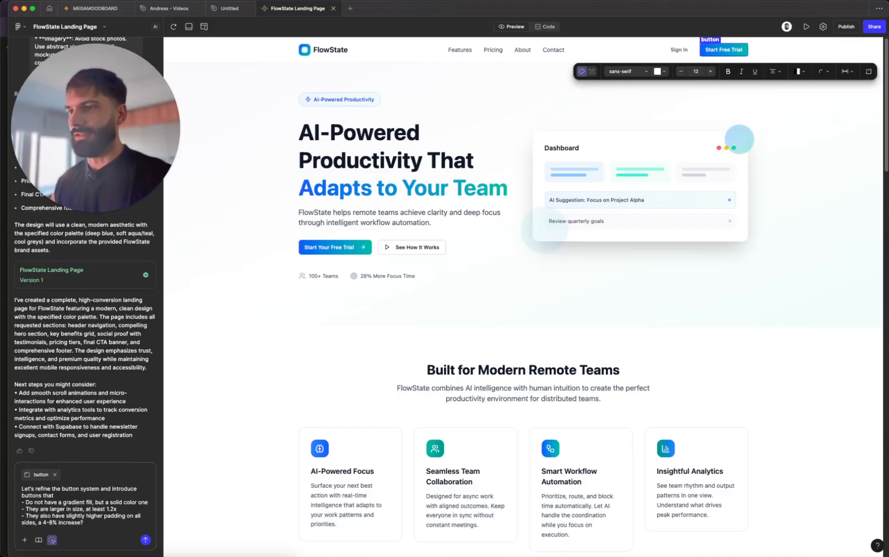
# Add the bullet "Apply all necessary changes correctly to all button variants" and submit the request
pyautogui.hotkey('shift', 'Return')
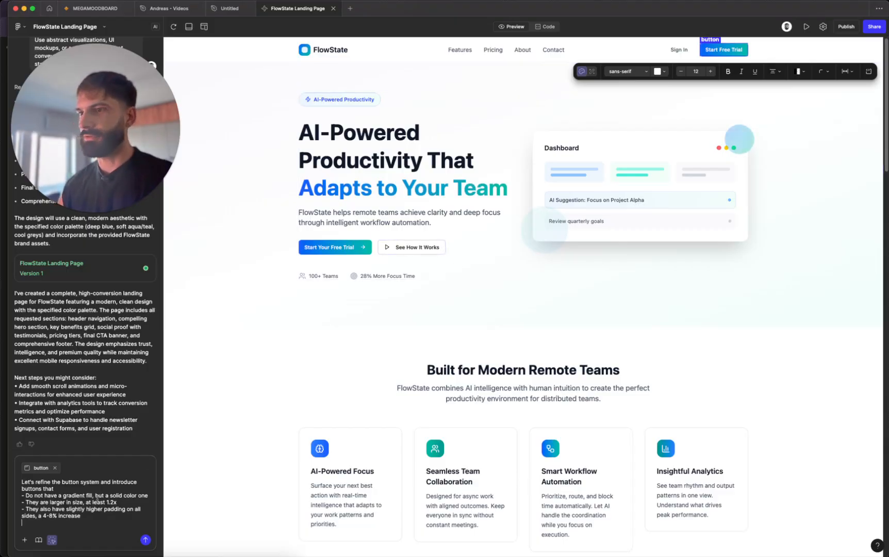
pyautogui.write('- Apply tll nec')
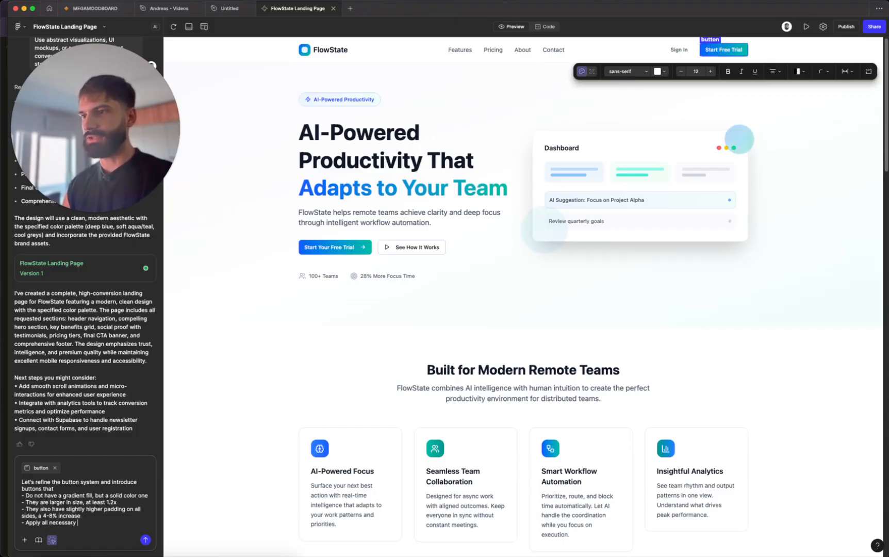
pyautogui.write('essary changes correctly to all button v')
pyautogui.write('ariat')
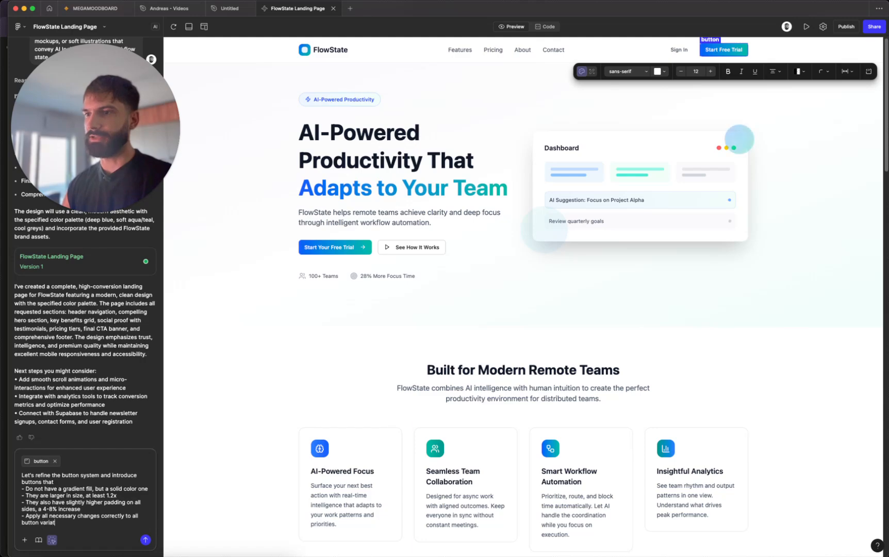
pyautogui.press('BackSpace')
pyautogui.write('nts')
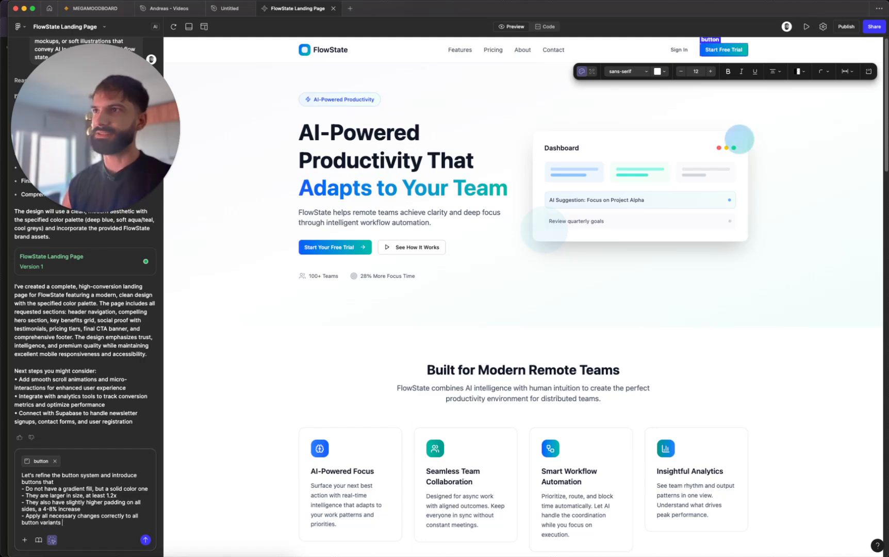
pyautogui.press('Return')
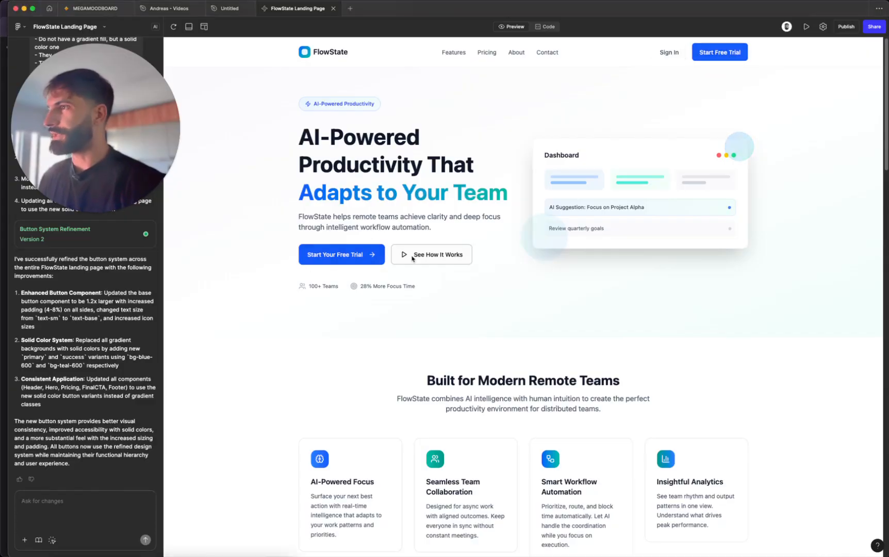
# Examine the revised buttons across the landing page, from the header and hero to the pricing cards, along with the feature sections
pyautogui.scroll(-10, 560, 341)
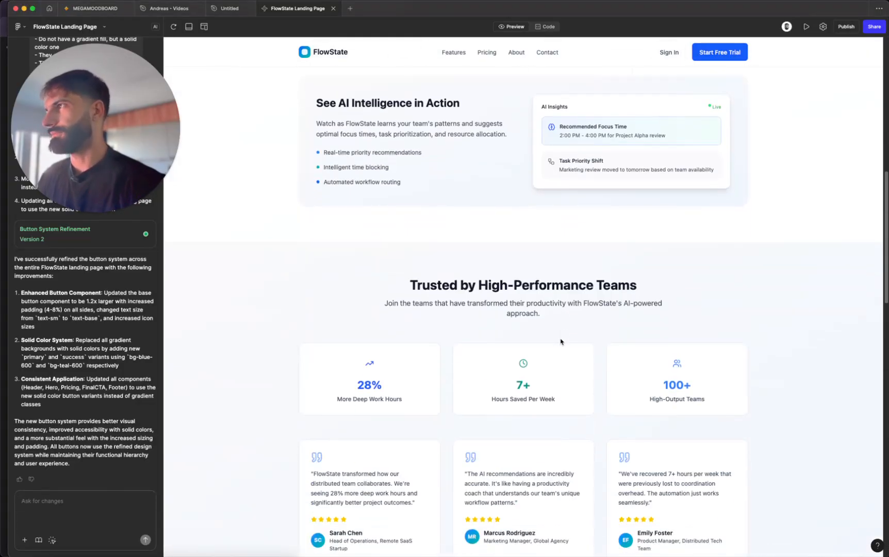
pyautogui.scroll(-5, 560, 341)
pyautogui.scroll(-5, 560, 341)
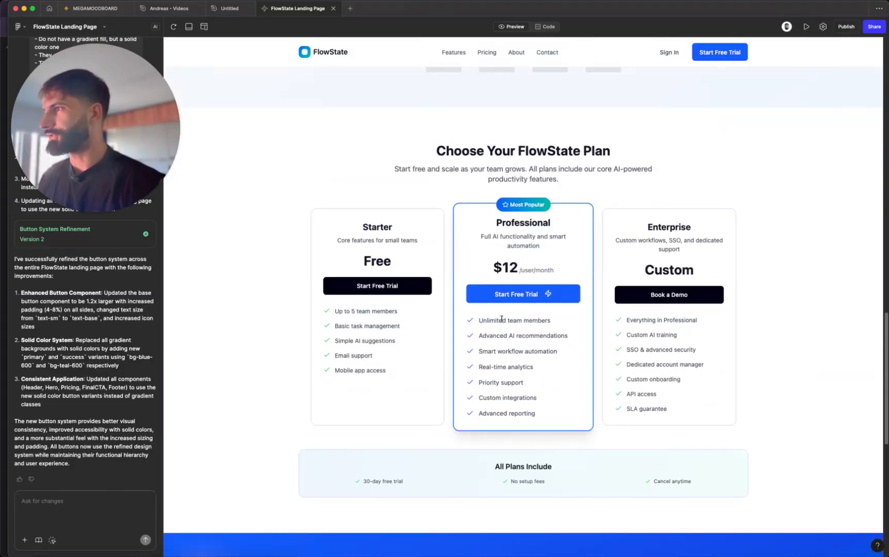
pyautogui.scroll(-8, 355, 291)
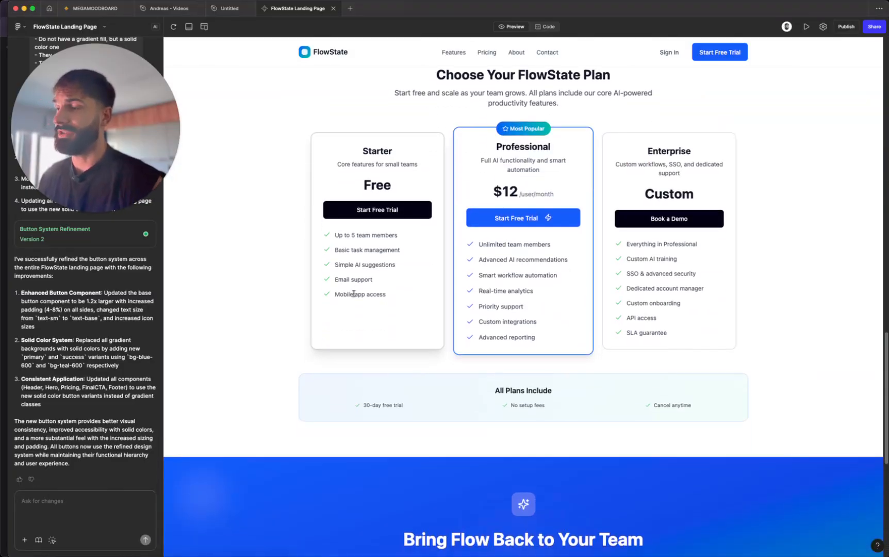
pyautogui.scroll(20, 353, 294)
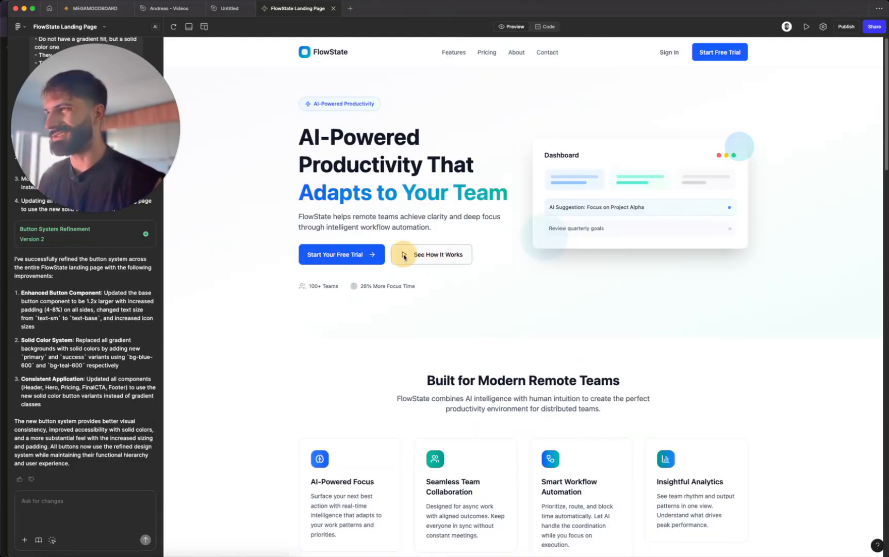
pyautogui.scroll(-5, 408, 278)
pyautogui.scroll(-1, 410, 264)
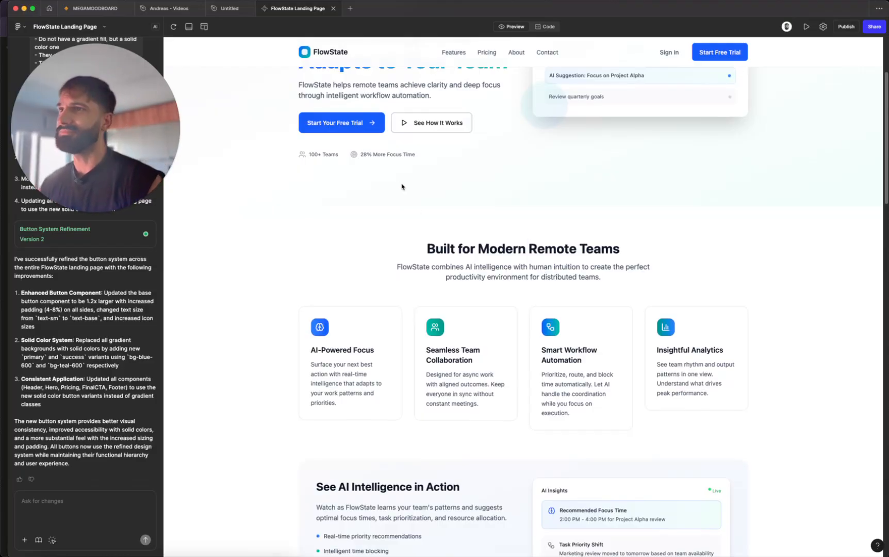
pyautogui.scroll(-15, 401, 186)
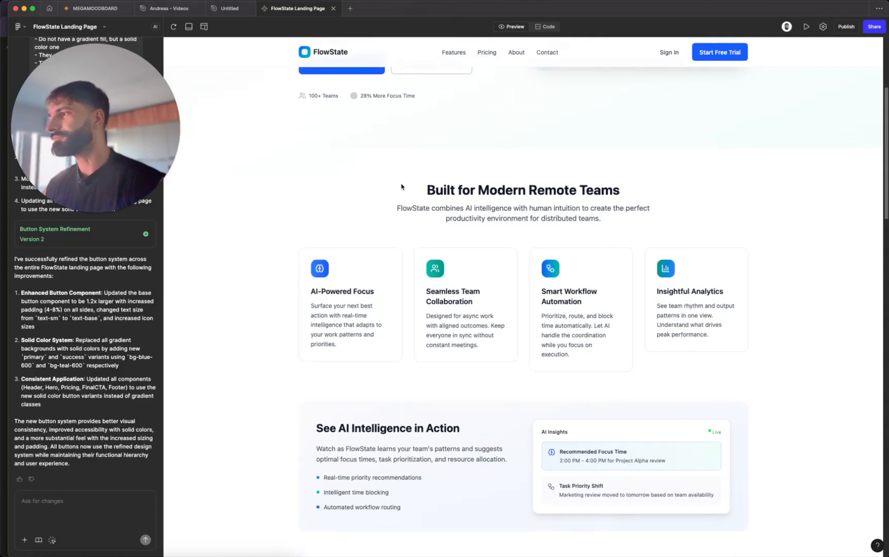
pyautogui.scroll(-4, 403, 187)
pyautogui.scroll(20, 397, 182)
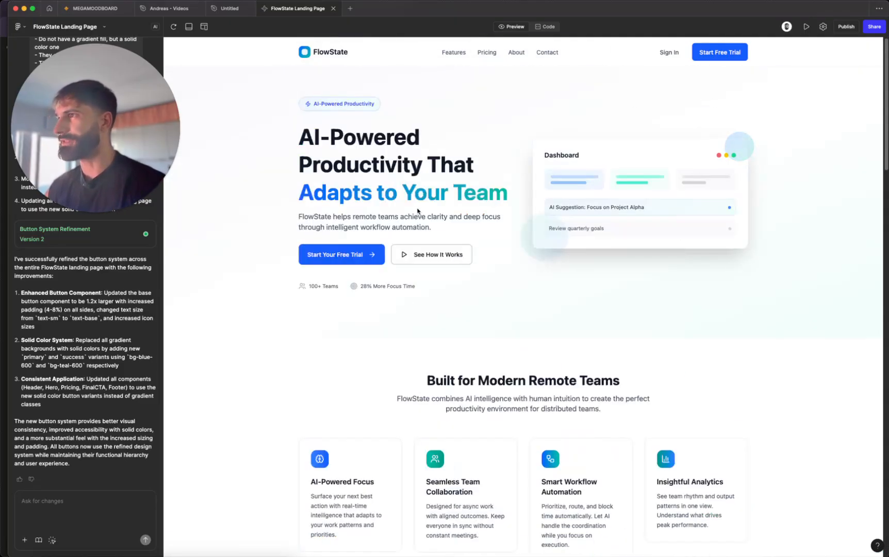
# Write a new change request to remove all gradients from fills and stick to solid colors from the palette
pyautogui.click(61, 505)
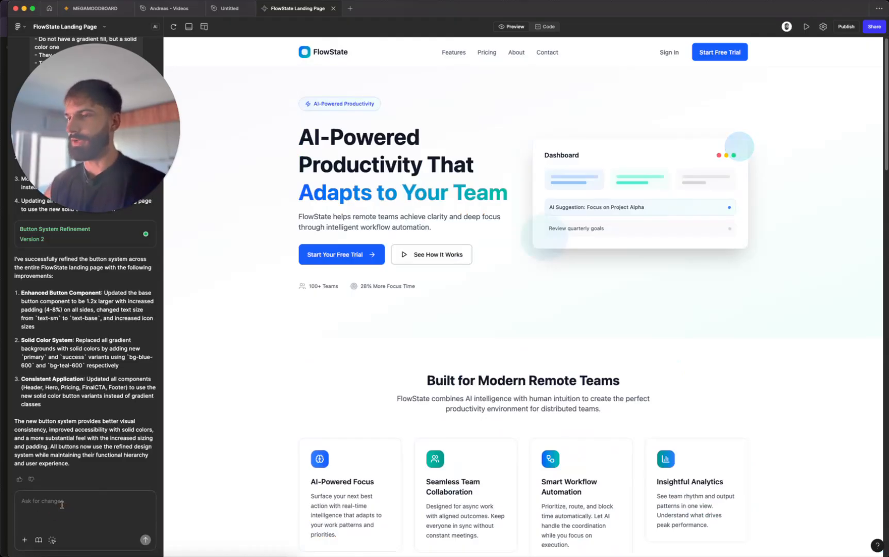
pyautogui.write('- Remov')
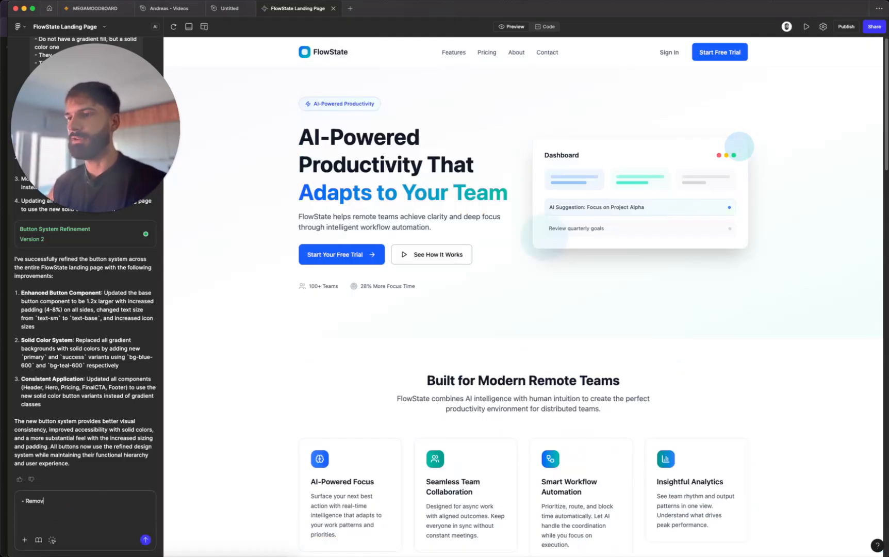
pyautogui.write('e all gradient')
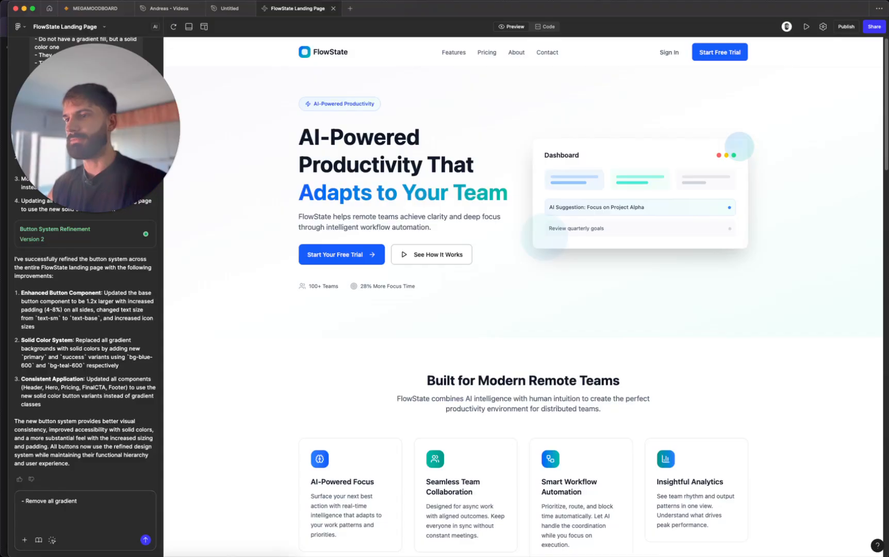
pyautogui.write('s fro')
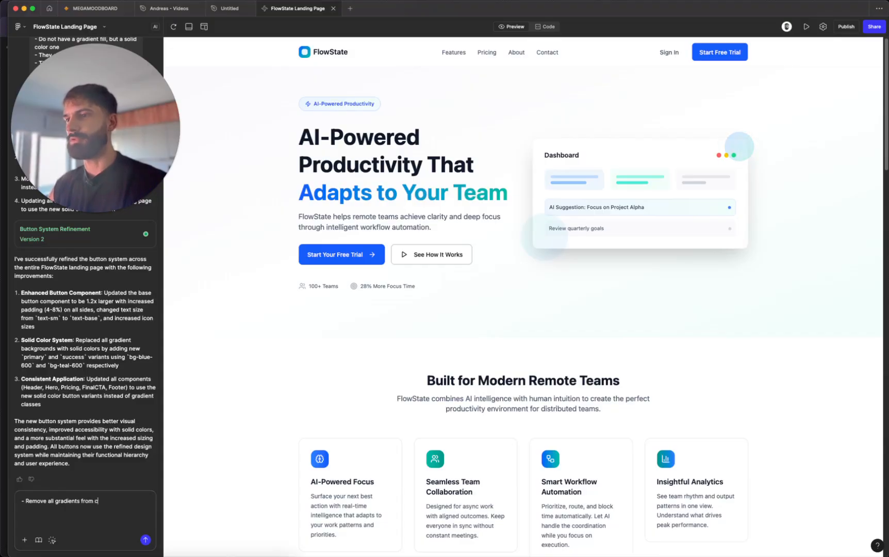
pyautogui.write('m fills ')
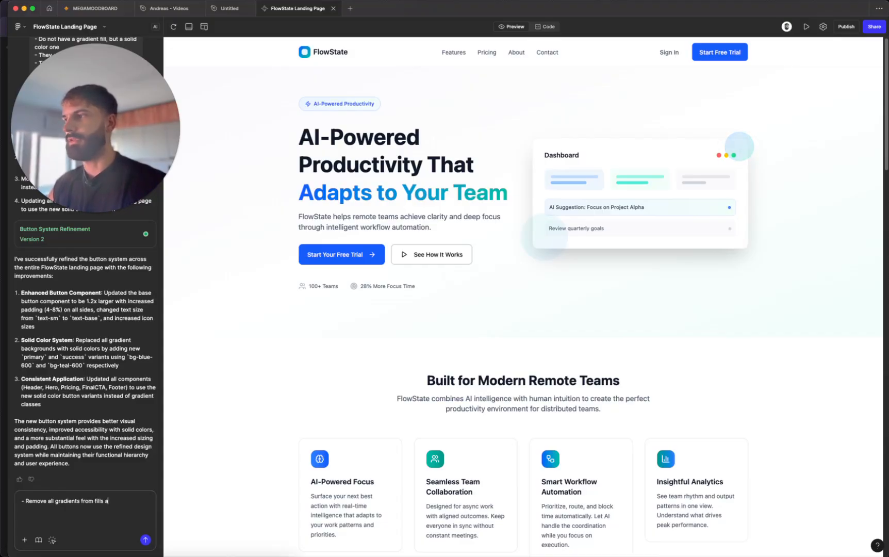
pyautogui.write('and stick to solid col')
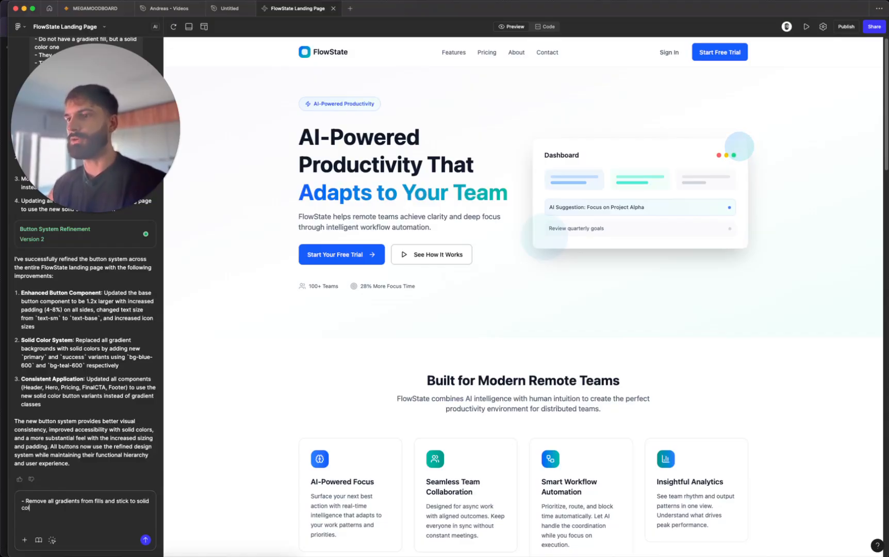
pyautogui.write('ors from our pale')
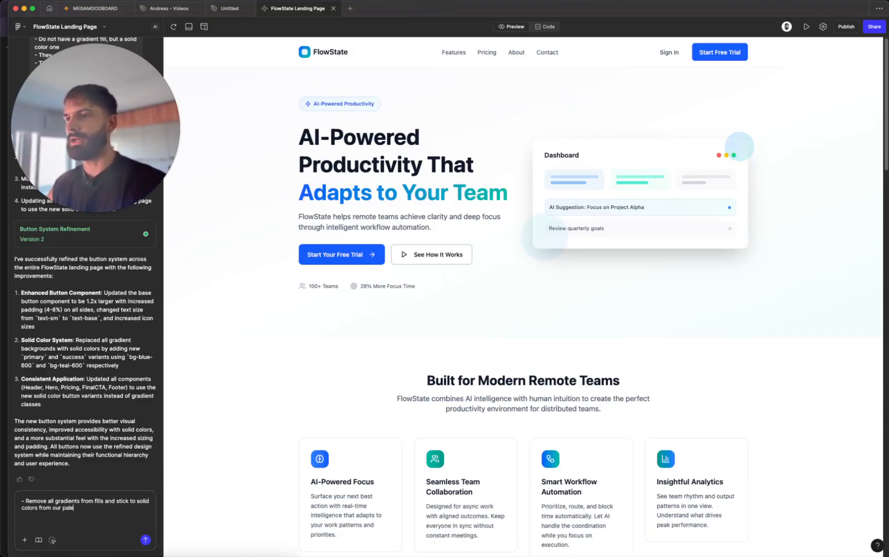
# Complete the prompt's first line with "palette" and add "- Ensure that contrast ratios are always positive between background and foreground elements"
pyautogui.write('tte ')
pyautogui.write('- Ensure')
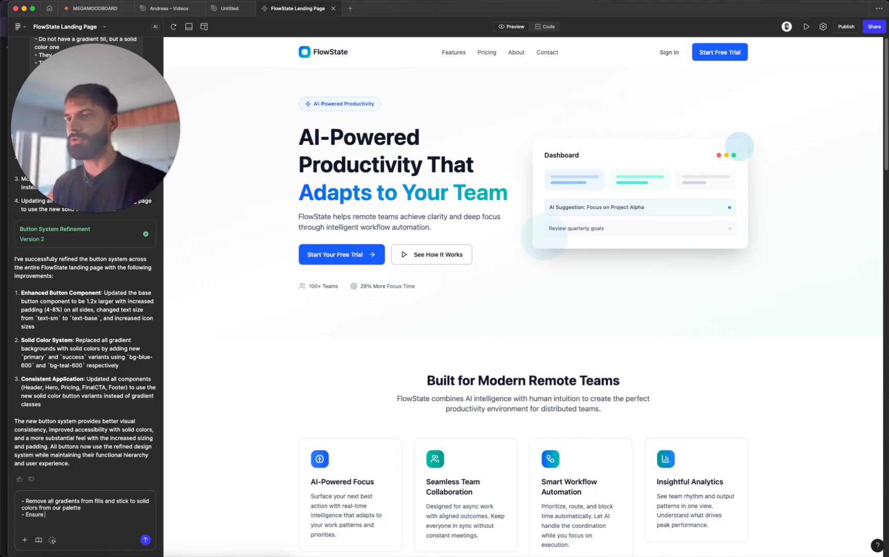
pyautogui.press('BackSpace')
pyautogui.press('BackSpace')
pyautogui.press('BackSpace')
pyautogui.write('ntras')
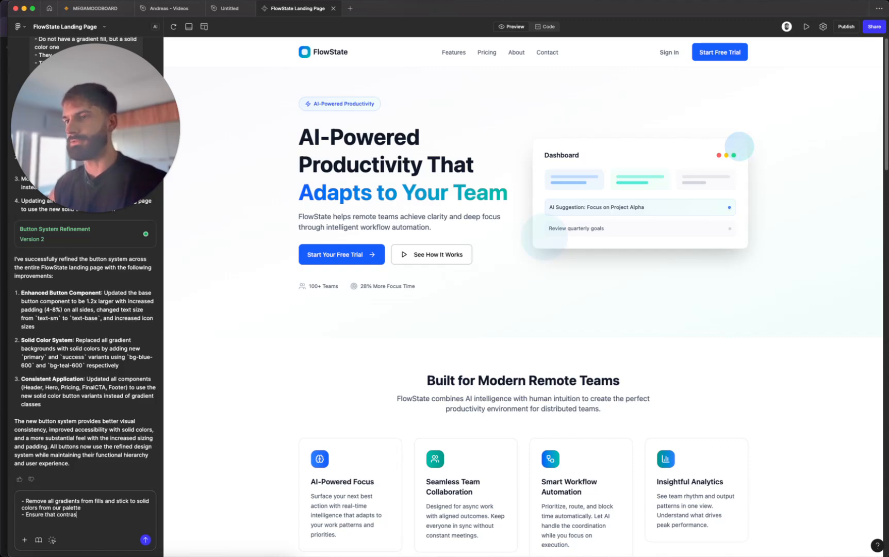
pyautogui.write('t ratios are a')
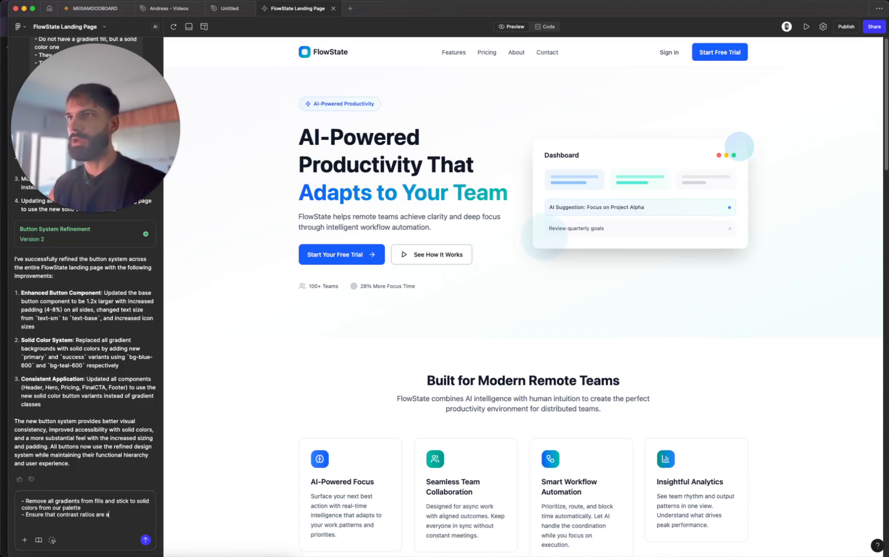
pyautogui.write('lways positive')
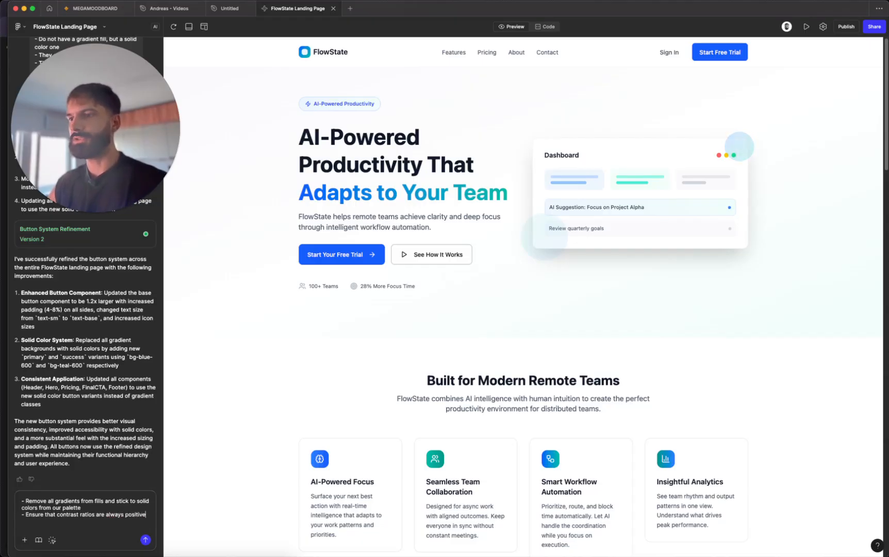
pyautogui.write(' between bac')
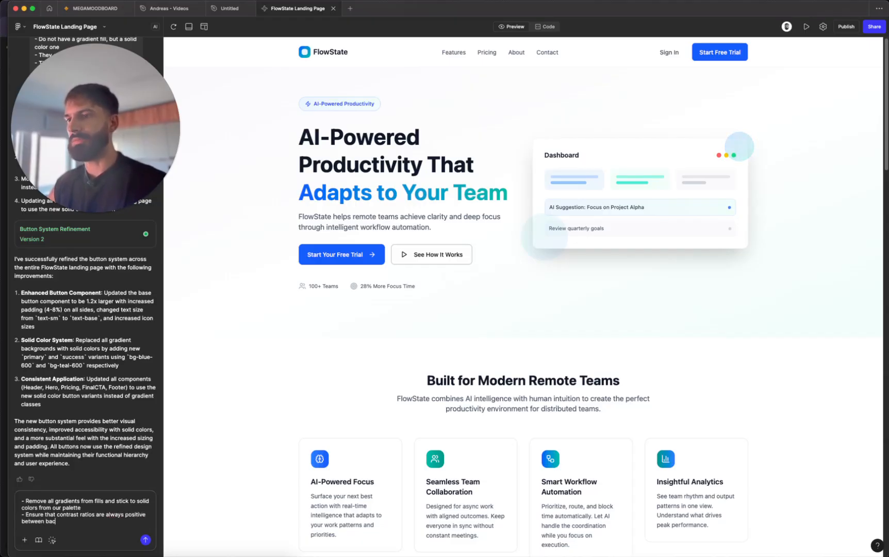
pyautogui.write('kground and ofr')
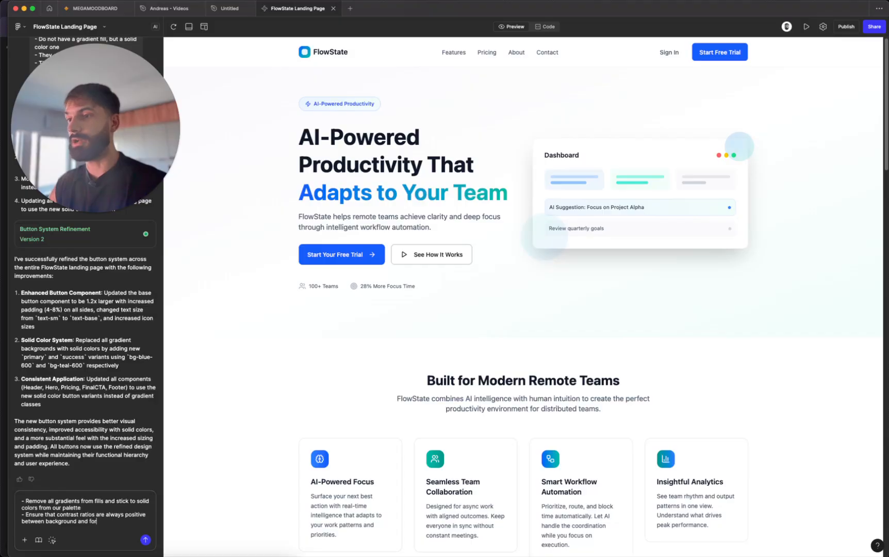
pyautogui.write('eground elements')
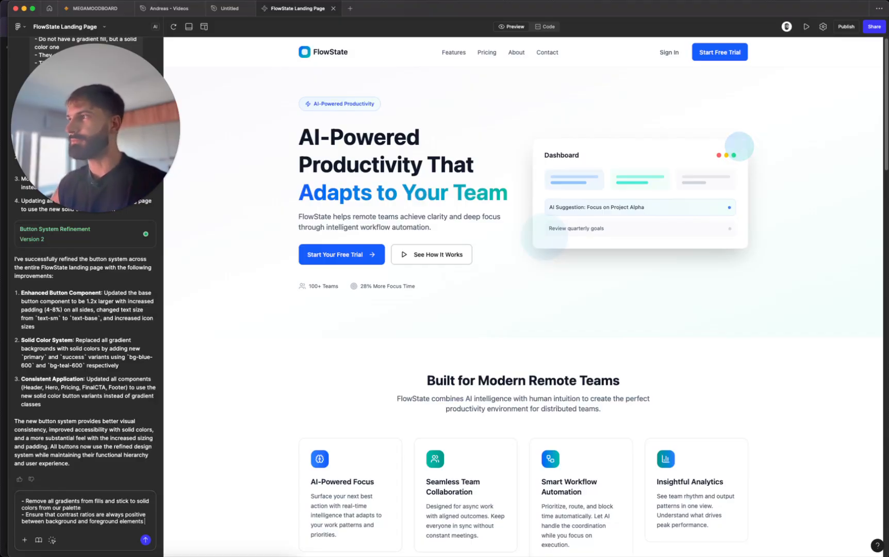
# Check the landing page's remaining sections for gradients and submit the prompt requesting solid palette colors and proper contrast
pyautogui.scroll(-10, 482, 408)
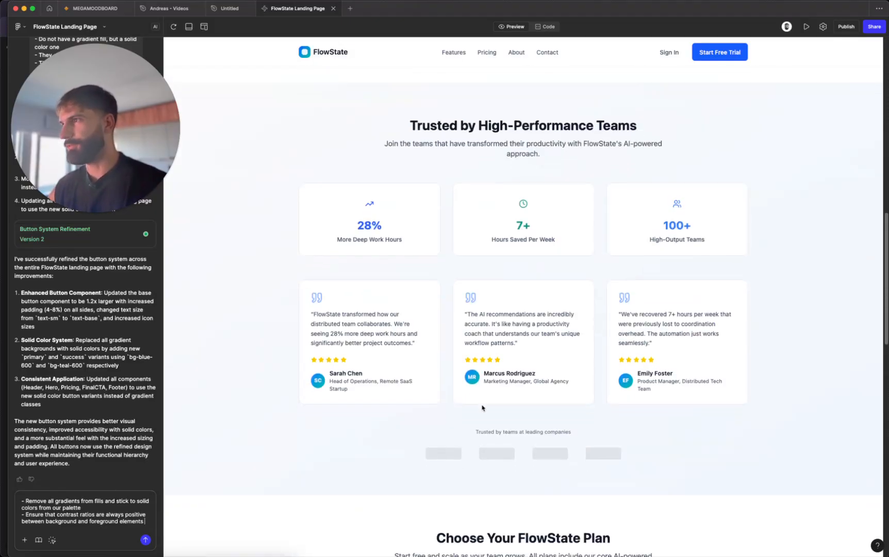
pyautogui.scroll(-10, 482, 408)
pyautogui.scroll(3, 482, 408)
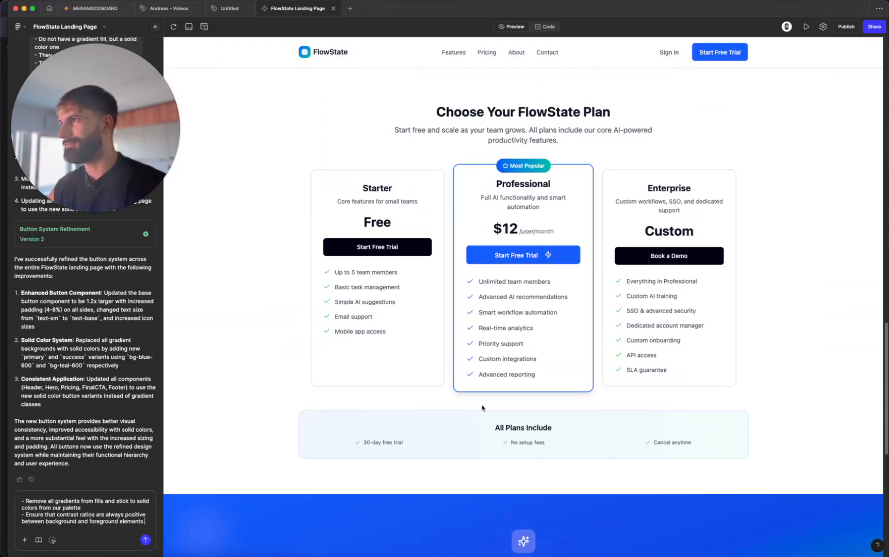
pyautogui.scroll(-6, 482, 408)
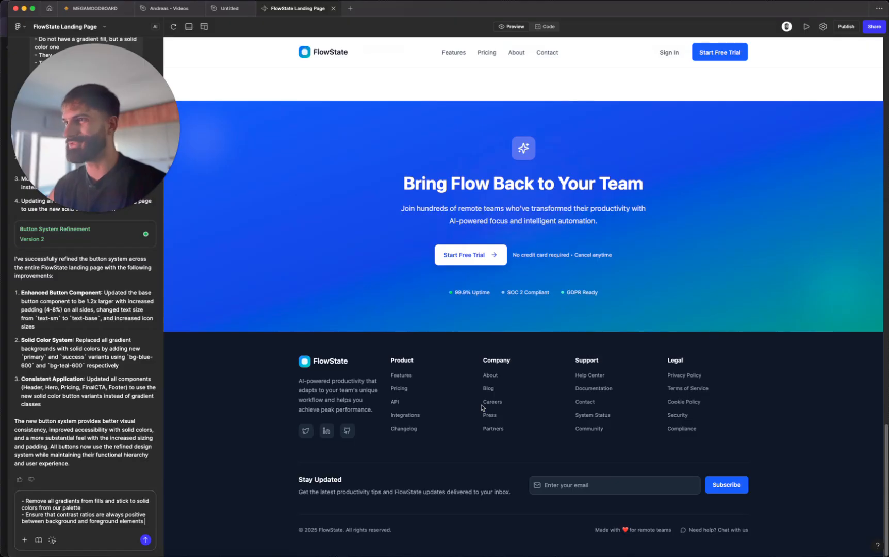
pyautogui.scroll(20, 483, 408)
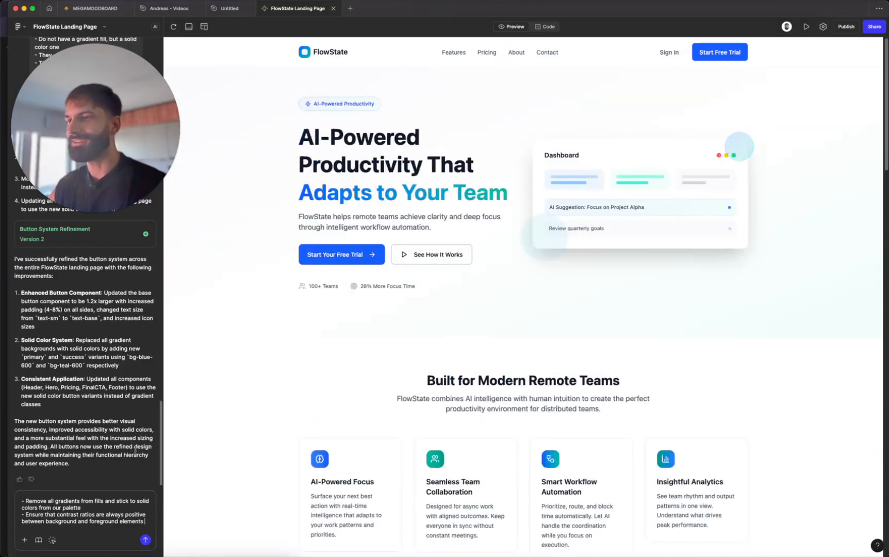
pyautogui.click(145, 539)
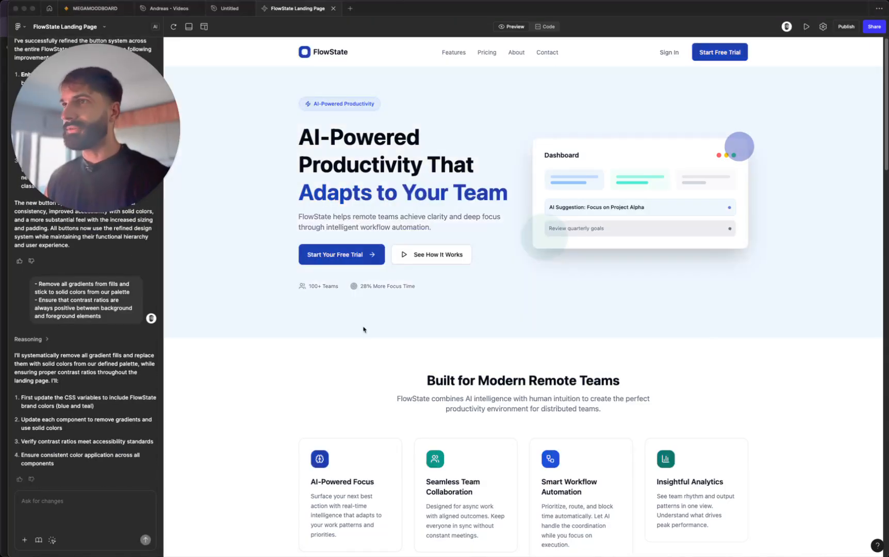
# Examine the regenerated landing page from hero to footer for leftover gradients and for contrast between backgrounds and foreground elements
pyautogui.scroll(-4, 364, 329)
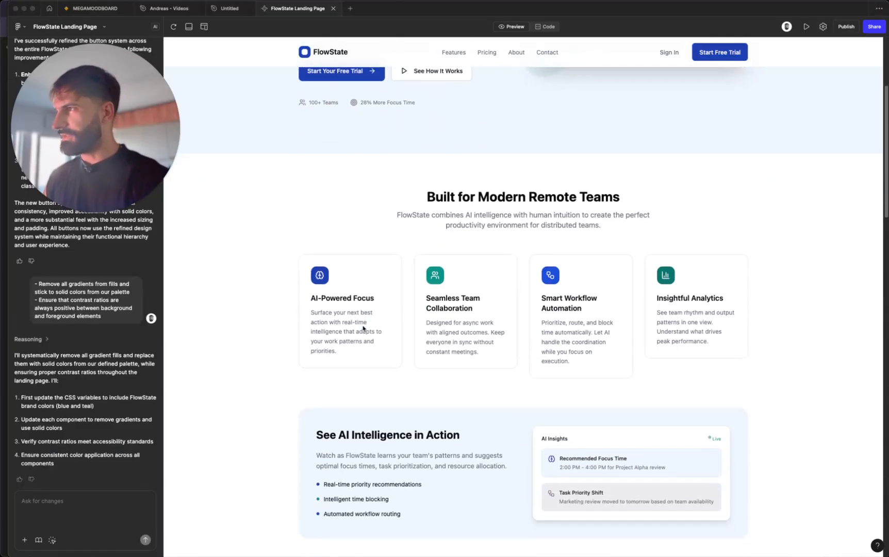
pyautogui.scroll(-1, 363, 329)
pyautogui.scroll(-4, 799, 298)
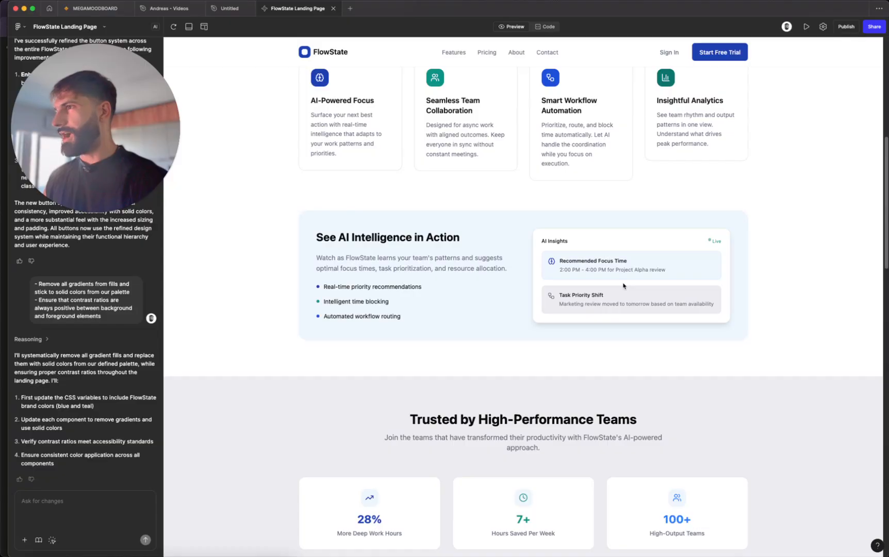
pyautogui.scroll(-6, 623, 285)
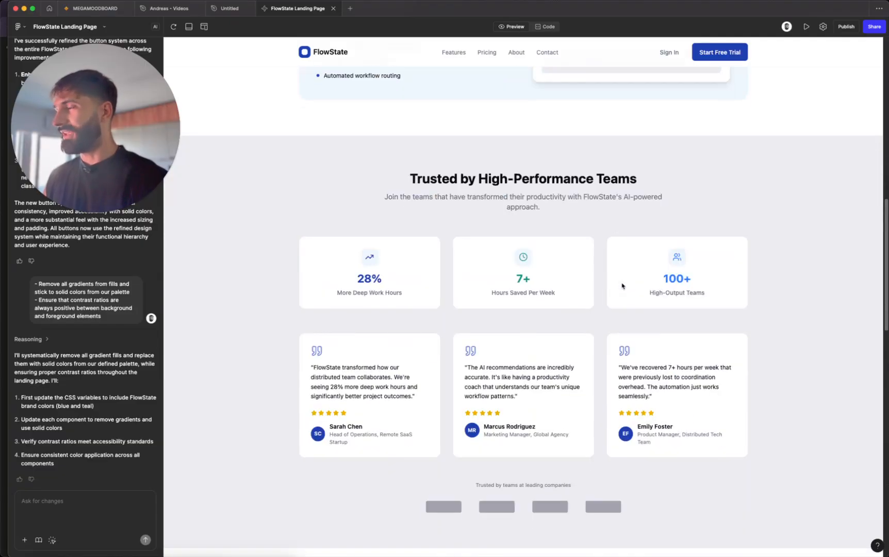
pyautogui.scroll(-1, 621, 285)
pyautogui.scroll(-12, 620, 285)
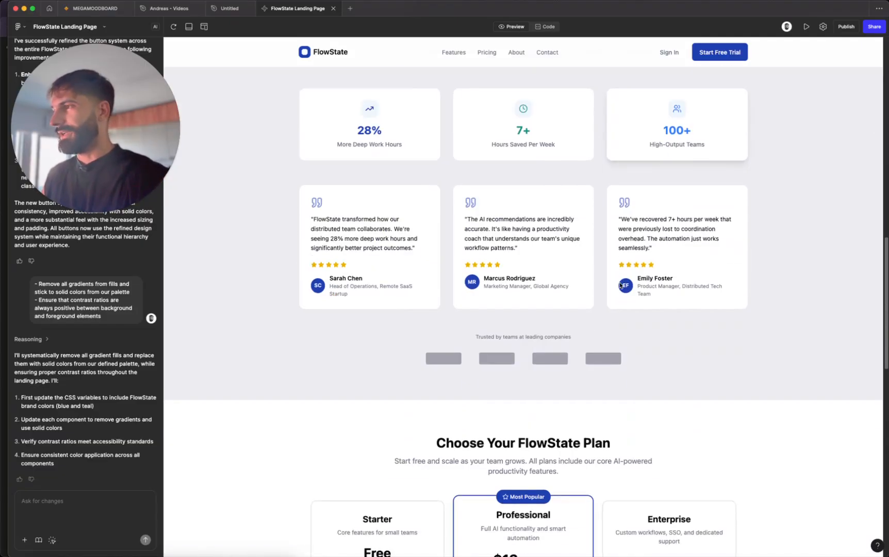
pyautogui.scroll(-6, 619, 282)
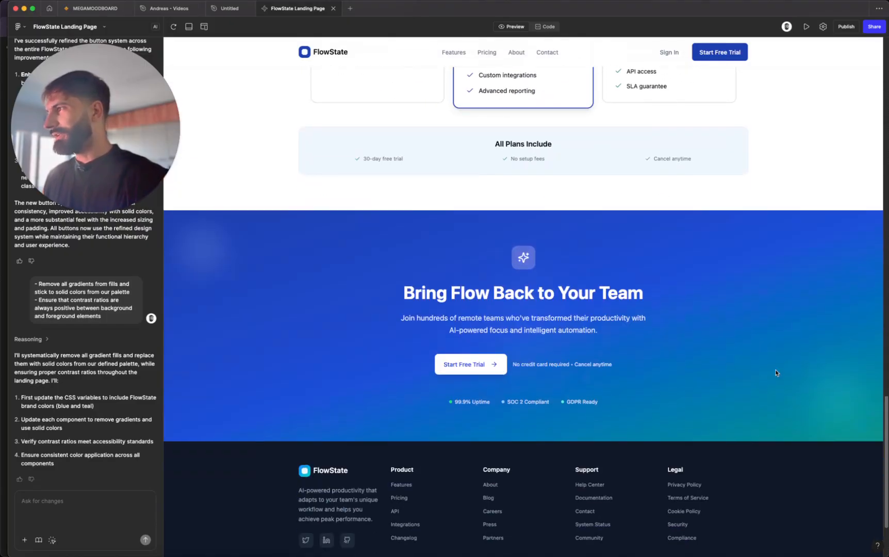
pyautogui.click(820, 416)
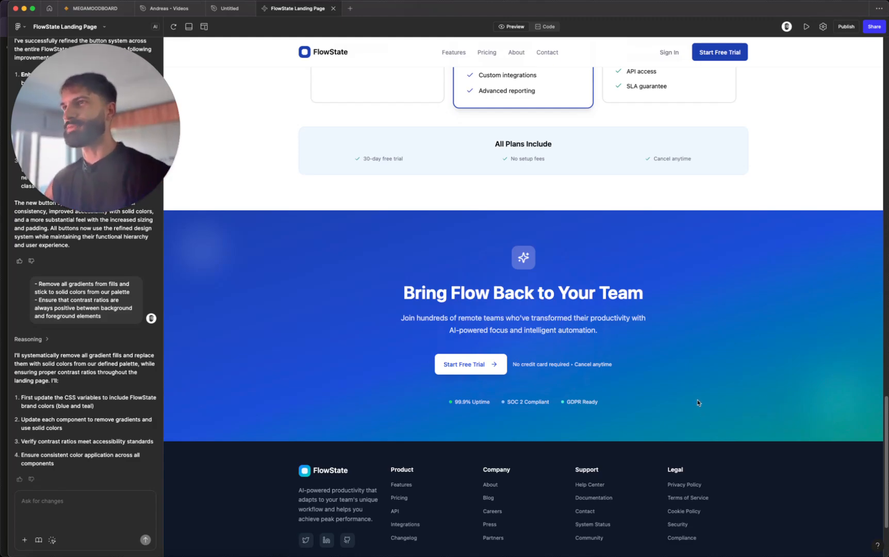
pyautogui.scroll(-3, 686, 397)
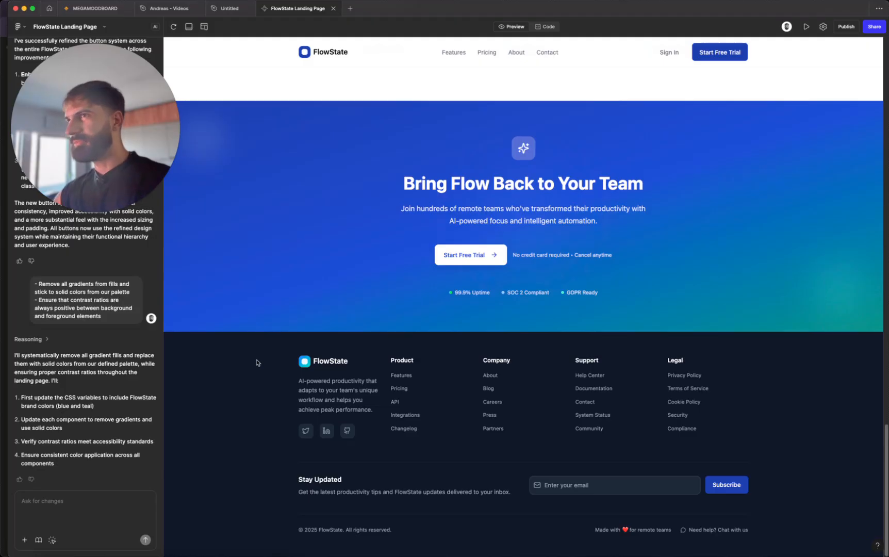
pyautogui.scroll(20, 259, 370)
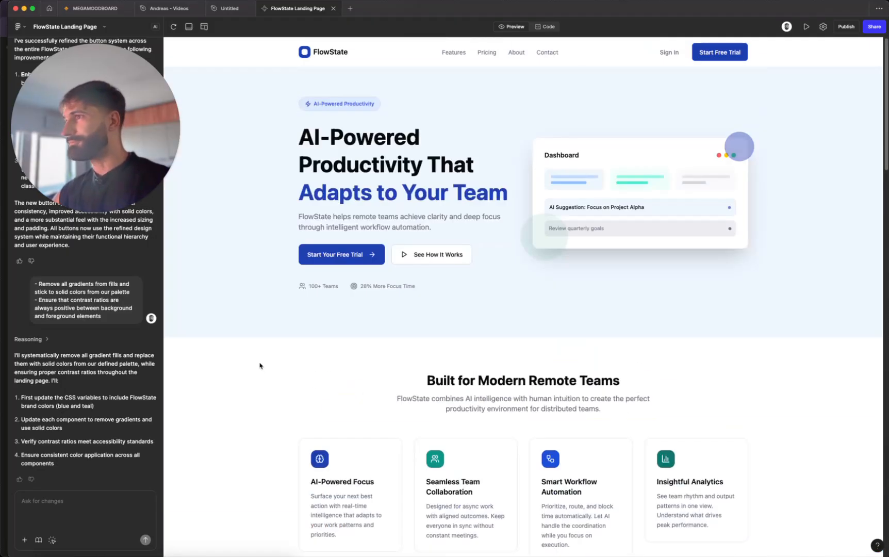
# Target the hero content container and submit "- Remove the floating ellipses that are animated and are on top of the UI modal on the right"
pyautogui.click(51, 540)
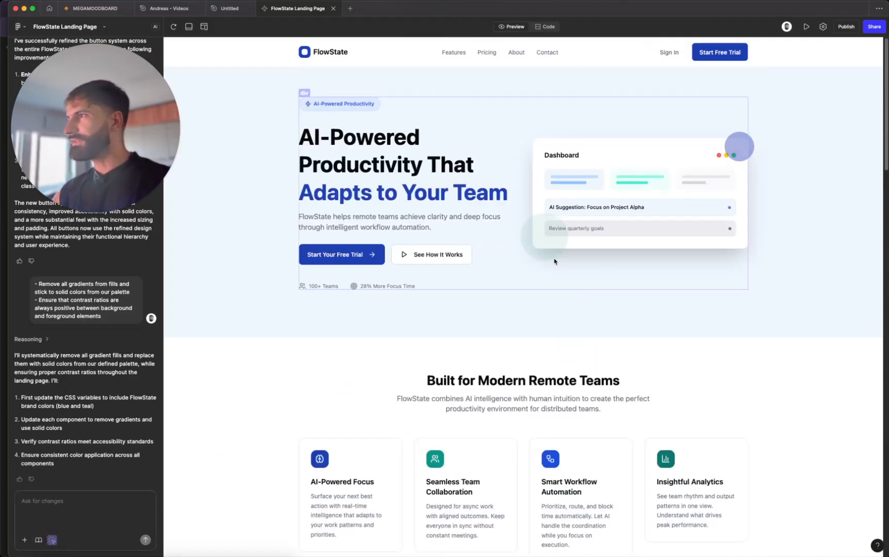
pyautogui.click(739, 104)
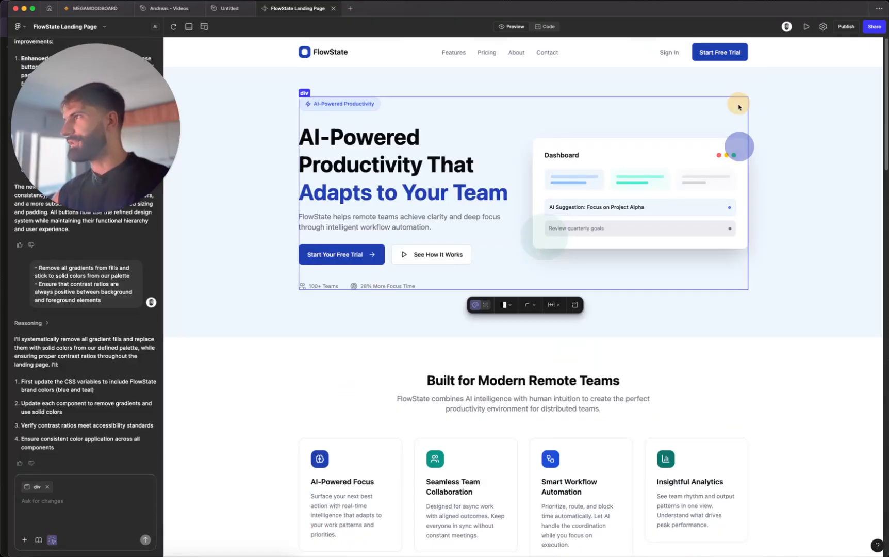
pyautogui.click(112, 498)
pyautogui.write('-')
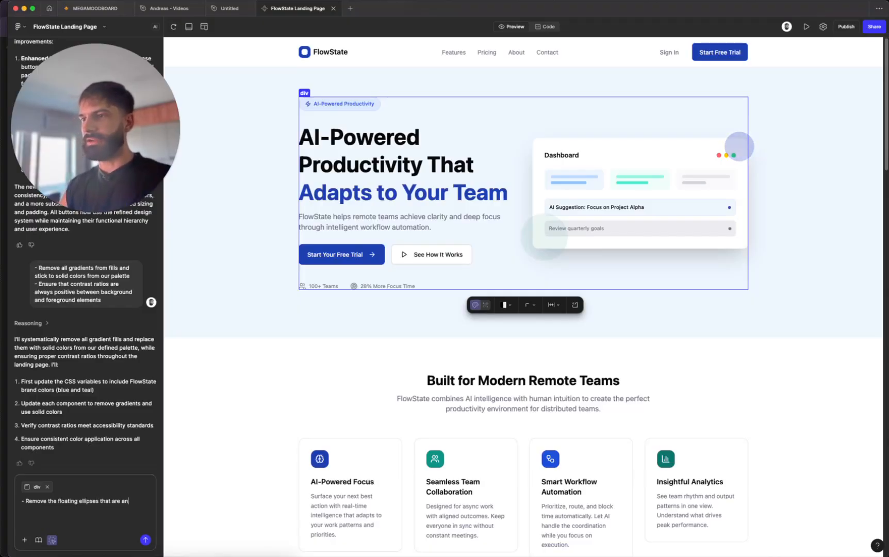
pyautogui.write('Remove the floating ellipses that are animated and as')
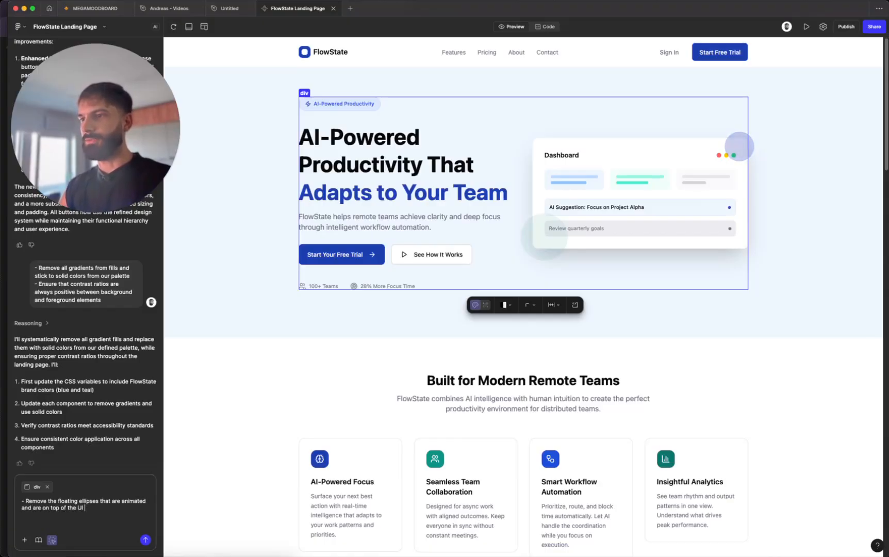
pyautogui.write('modal on the right')
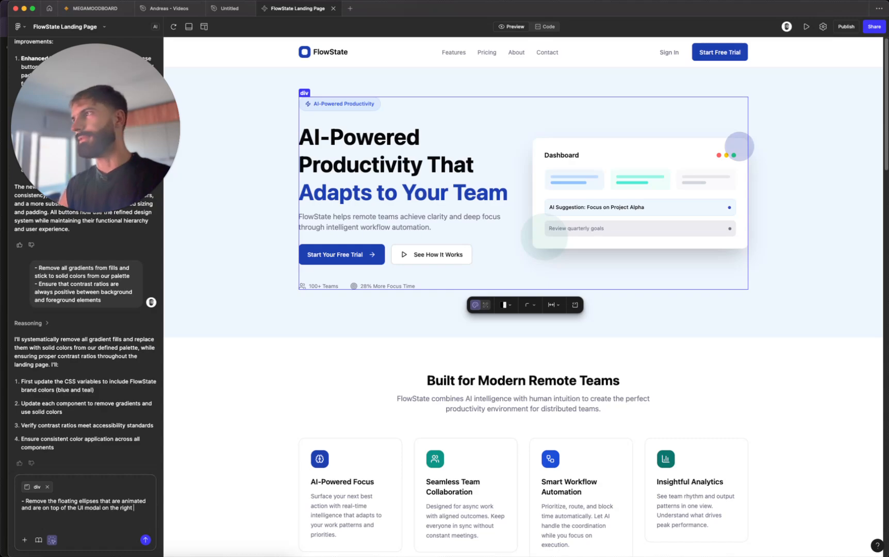
pyautogui.press('Return')
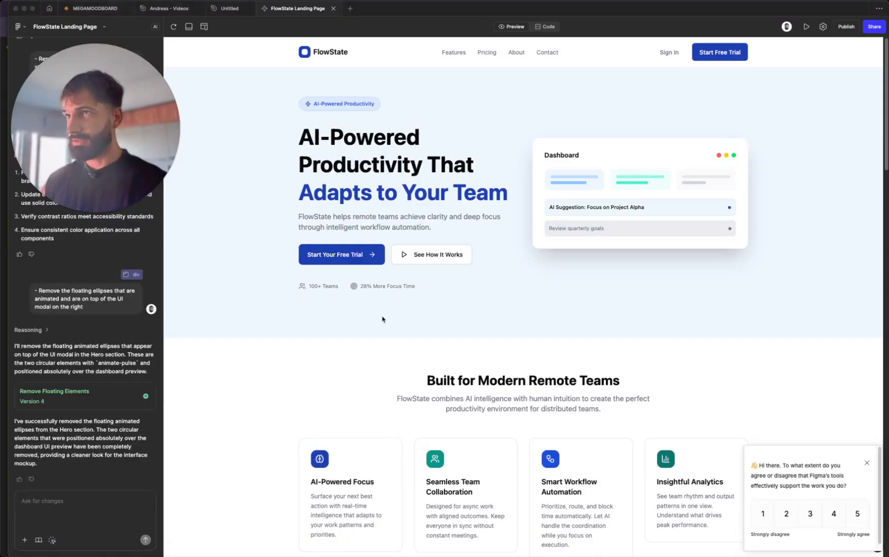
# Select the whole AI Insights card in the "See AI Intelligence in Action" section and tint its background to a slight off-white
pyautogui.scroll(-8, 382, 319)
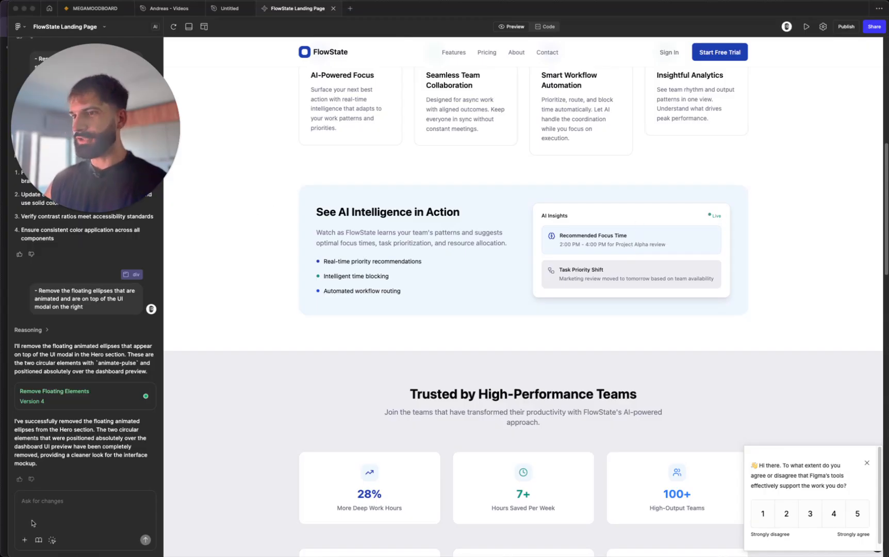
pyautogui.click(202, 475)
pyautogui.click(51, 541)
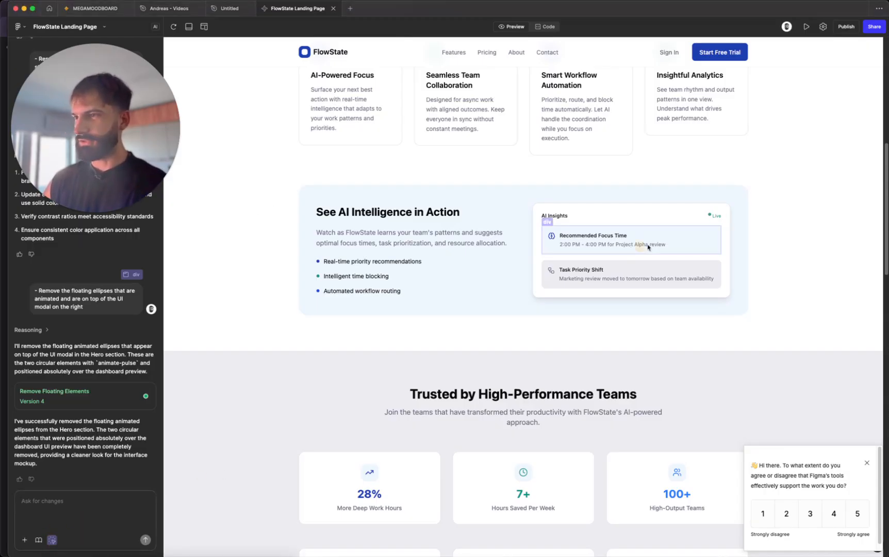
pyautogui.click(722, 207)
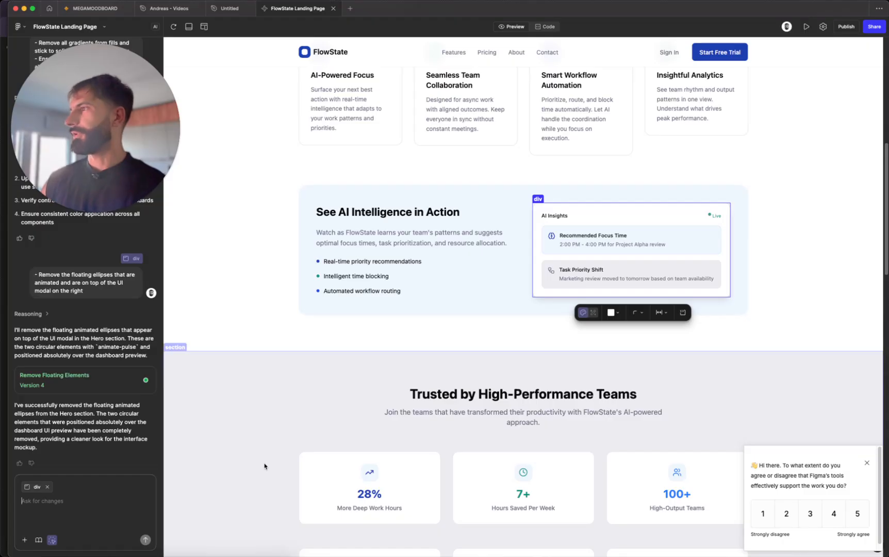
pyautogui.click(611, 312)
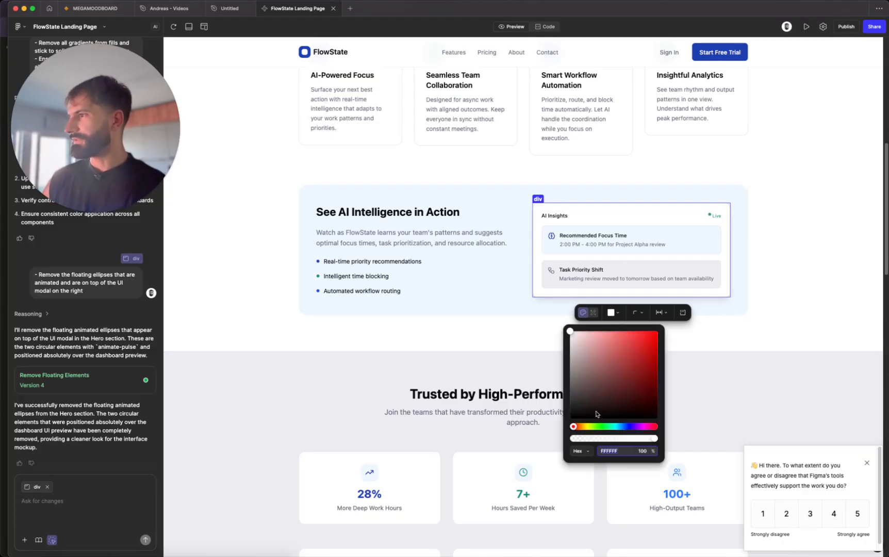
pyautogui.moveTo(592, 410); pyautogui.dragTo(549, 337)
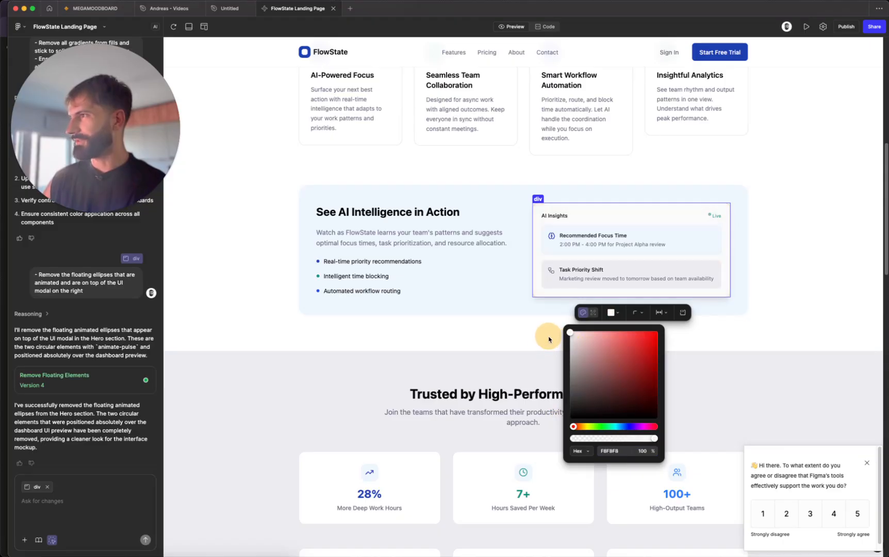
# Inspect the AI Insights card's padding, margin and corner radius settings
pyautogui.click(662, 312)
pyautogui.click(664, 313)
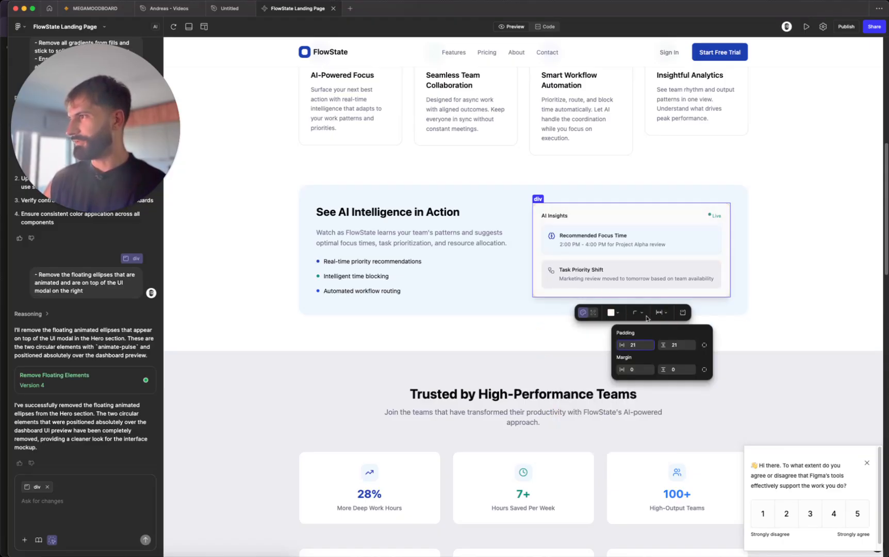
pyautogui.click(645, 315)
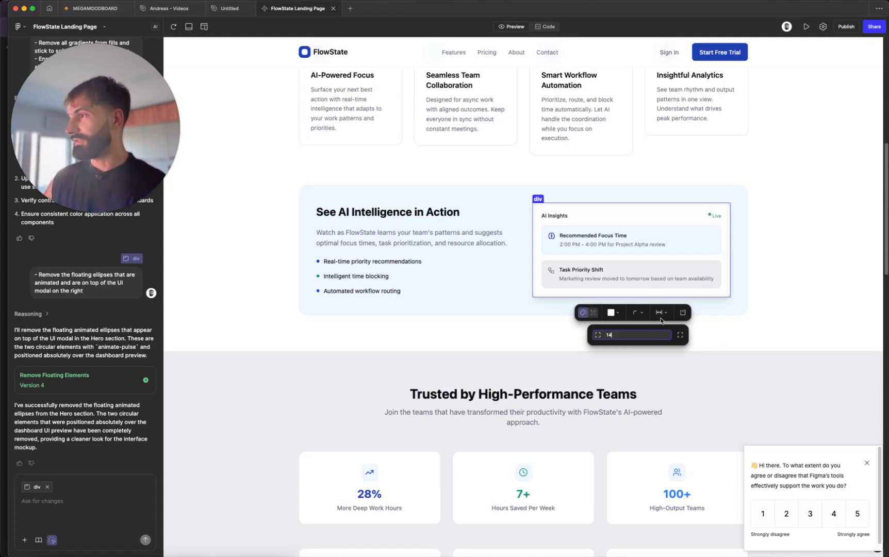
pyautogui.click(642, 317)
# Submit a request for the selected AI Insights card to slightly refine the UI modal and make sure all elements are aligned properly
pyautogui.click(105, 502)
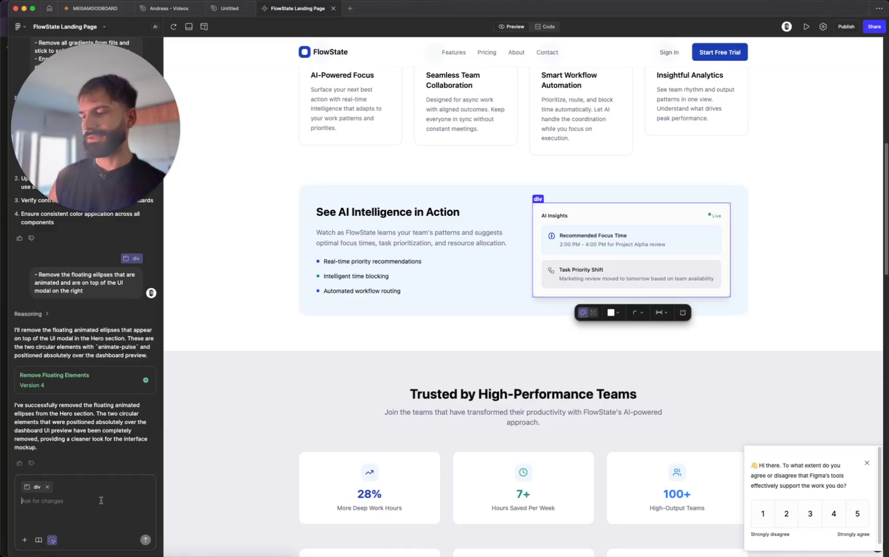
pyautogui.write('slightly refine the UI m')
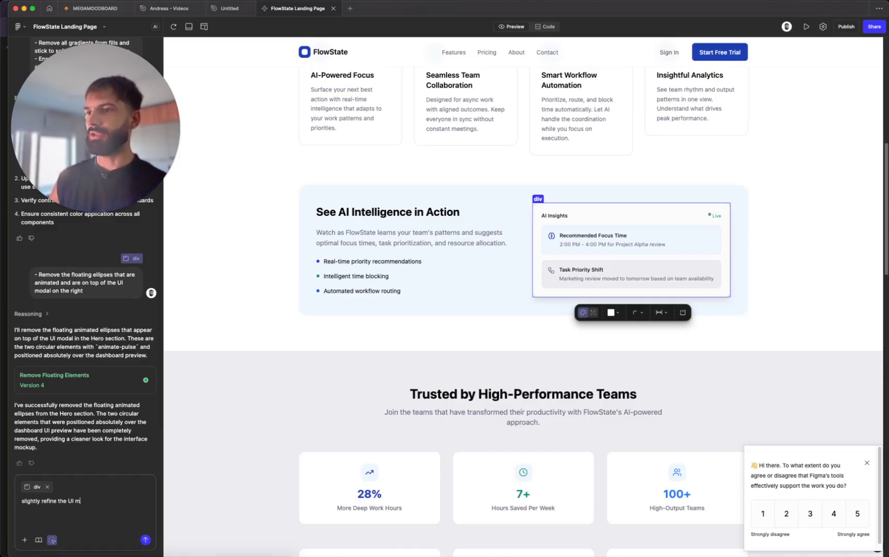
pyautogui.write('ake sure that all element')
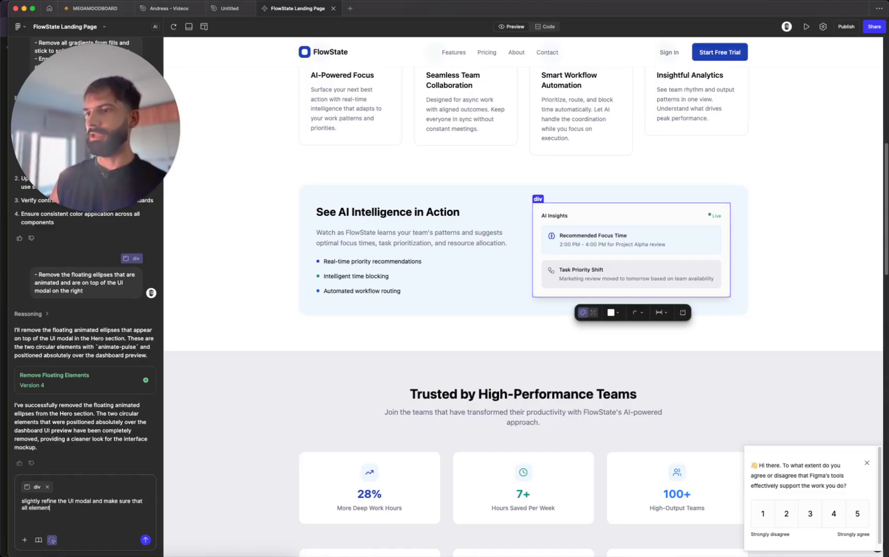
pyautogui.write('ligne')
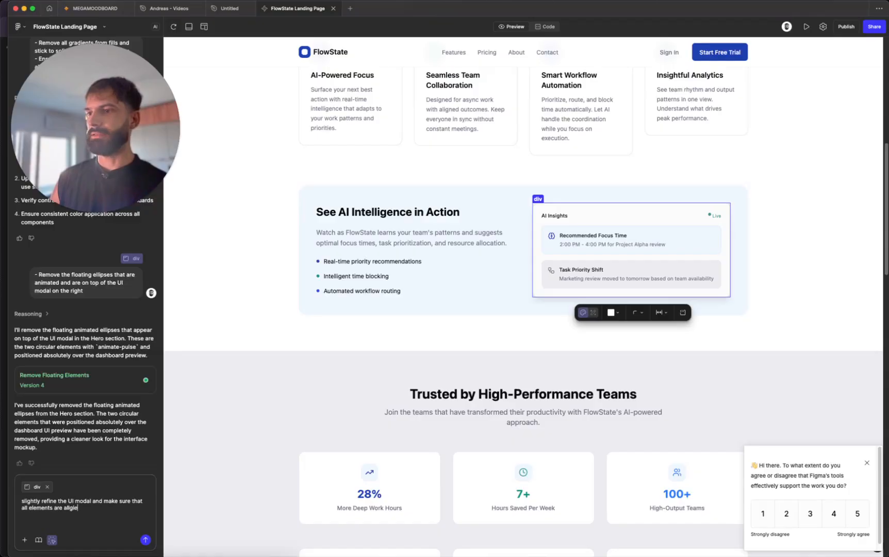
pyautogui.write('d prop')
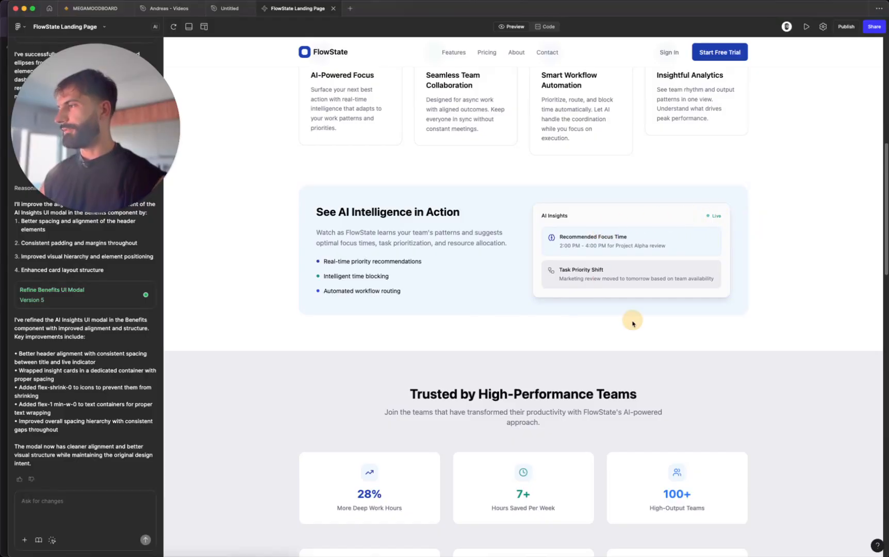
# Examine the testimonials, pricing, call-to-action and footer sections for remaining gradients, weak contrast and crowded content
pyautogui.scroll(-6, 774, 310)
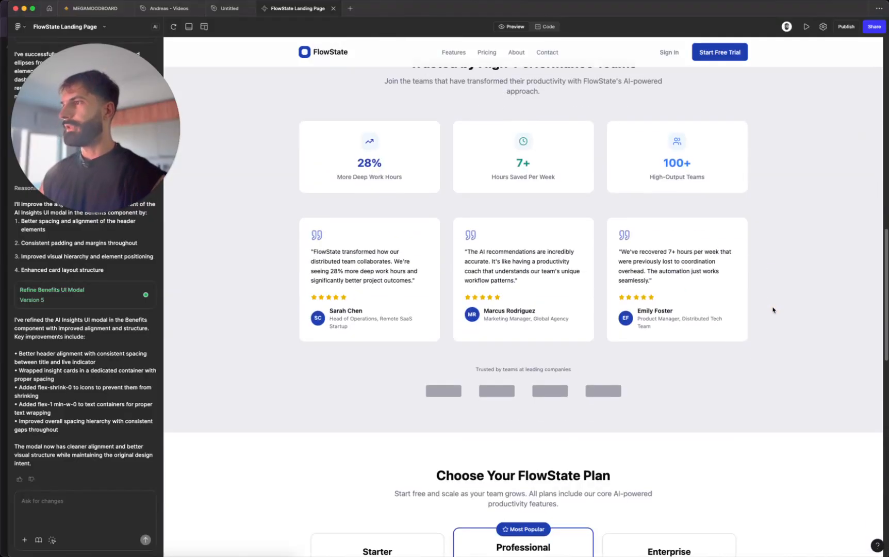
pyautogui.scroll(2, 772, 310)
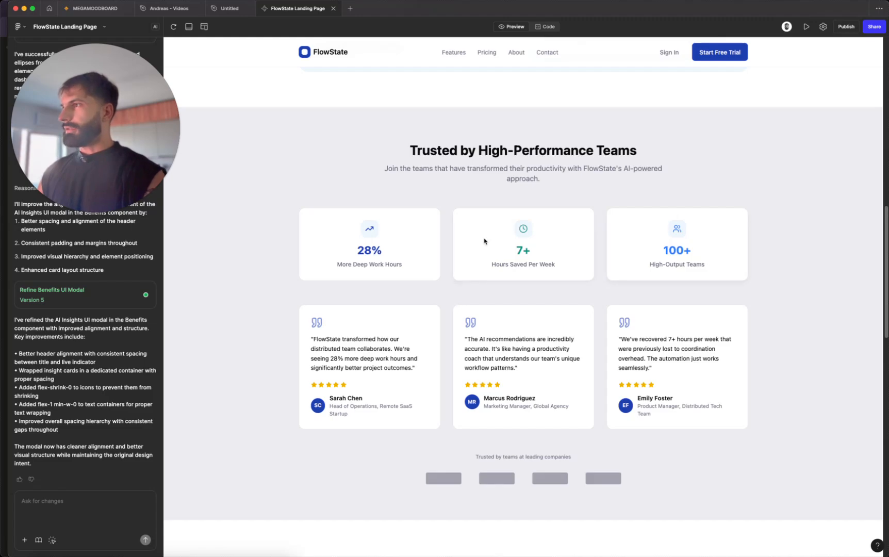
pyautogui.moveTo(410, 150); pyautogui.dragTo(713, 270)
pyautogui.click(779, 257)
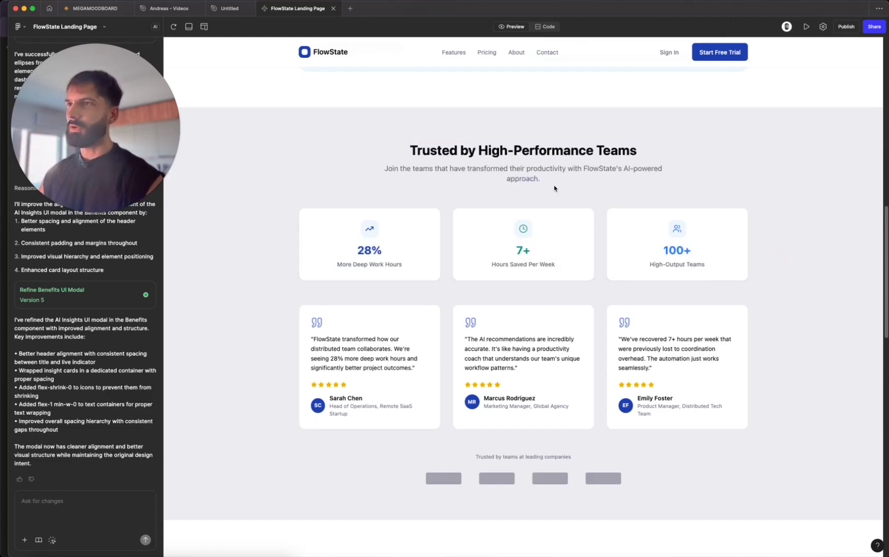
pyautogui.scroll(-5, 631, 246)
pyautogui.scroll(-6, 611, 240)
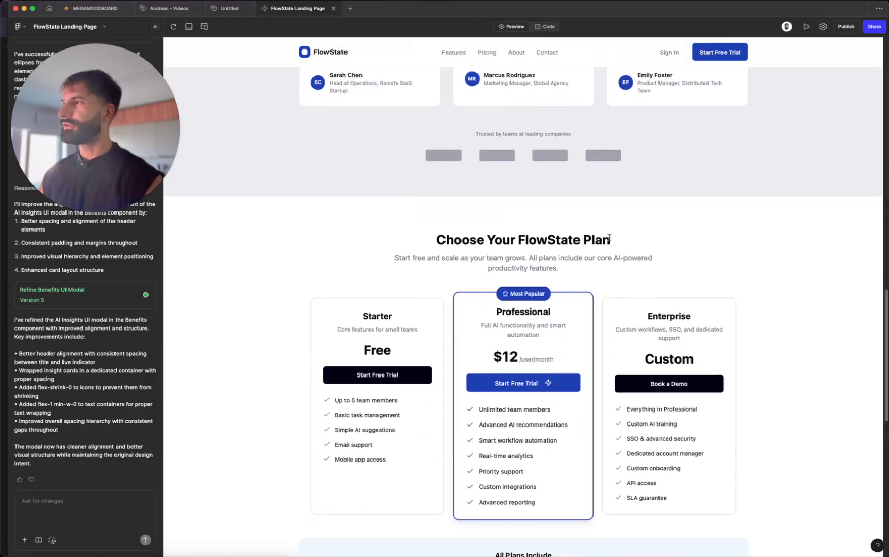
pyautogui.scroll(-5, 610, 241)
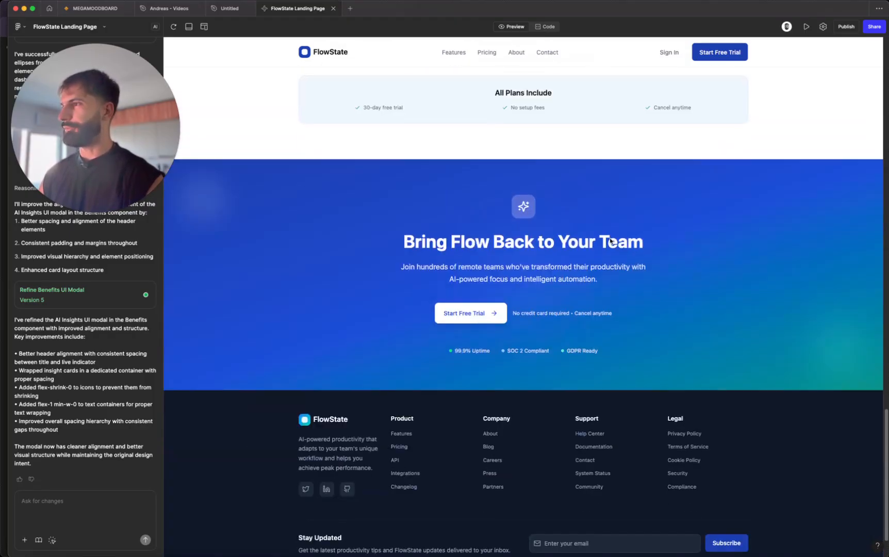
pyautogui.scroll(-2, 610, 240)
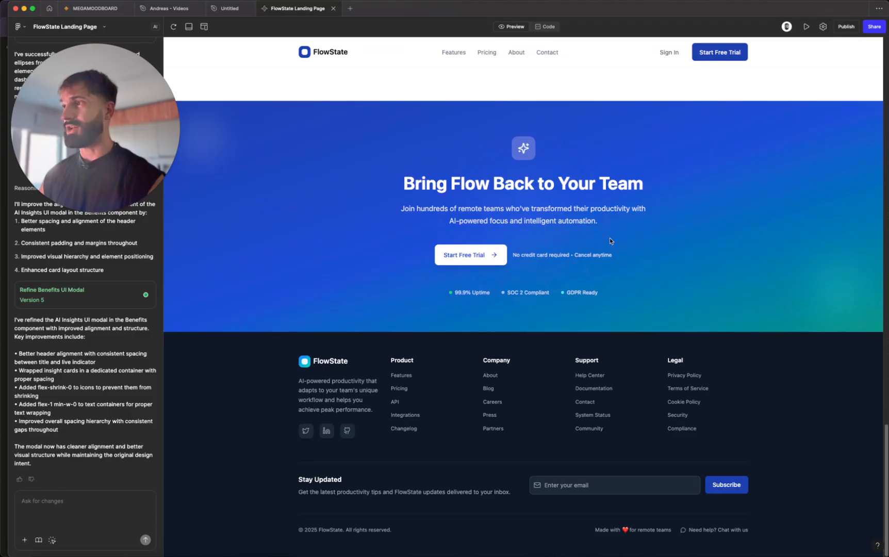
pyautogui.scroll(1, 610, 240)
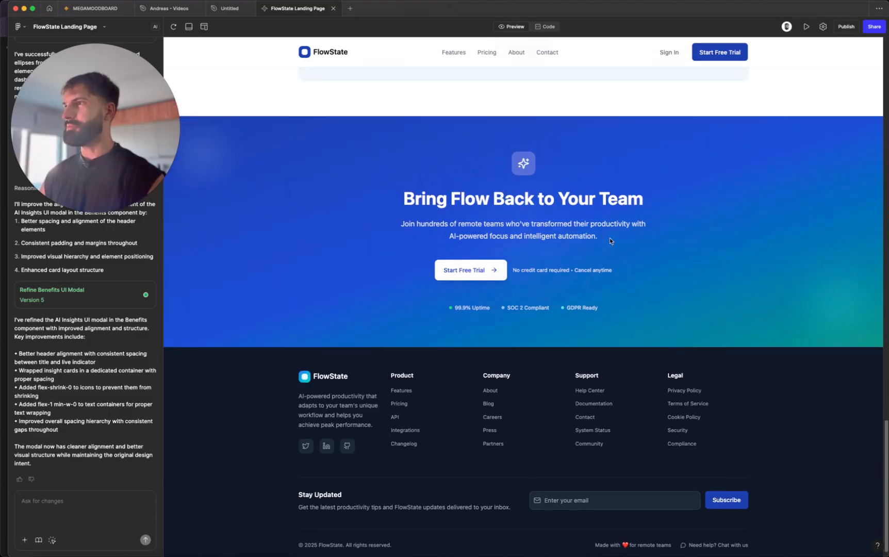
pyautogui.scroll(2, 610, 241)
pyautogui.scroll(-2, 610, 240)
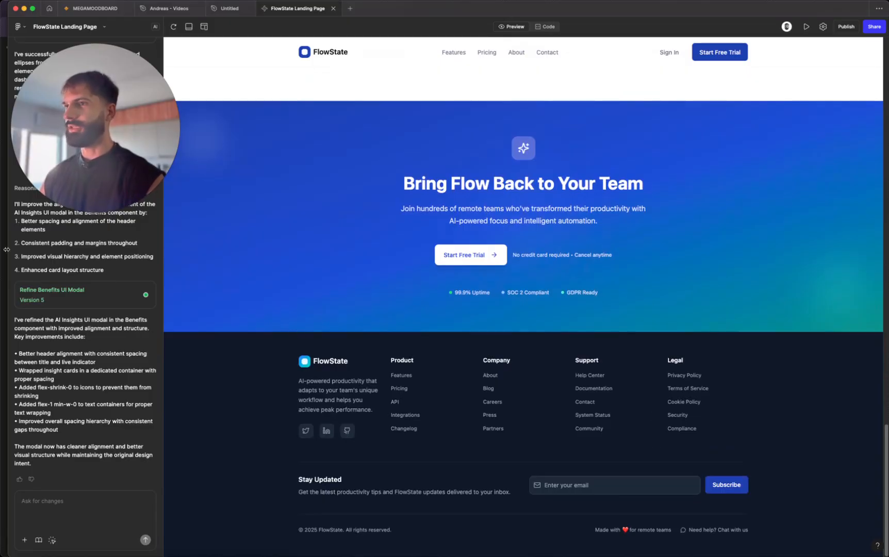
# Target the page footer and start its change request with "- Refine the footer for a more modular approach"
pyautogui.click(52, 540)
pyautogui.click(263, 345)
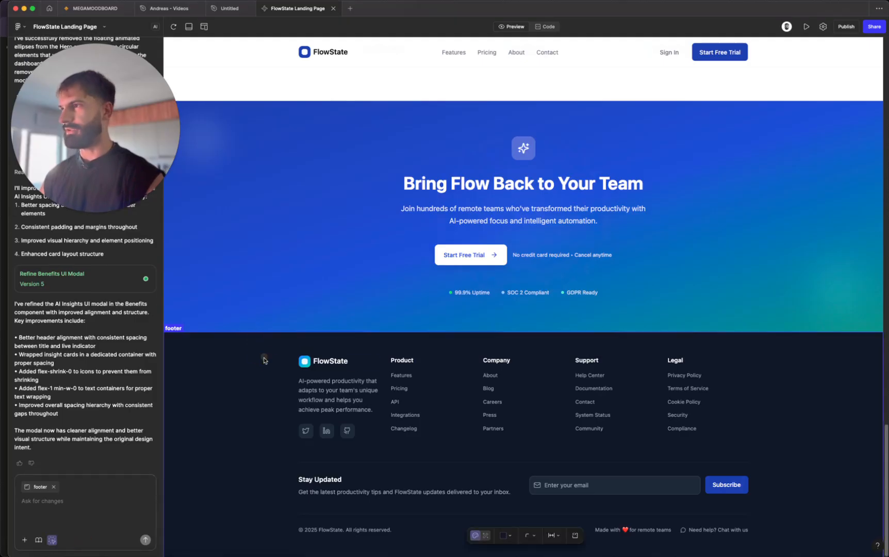
pyautogui.write('I')
pyautogui.write(' Refine the footer')
pyautogui.write(' for a more modula')
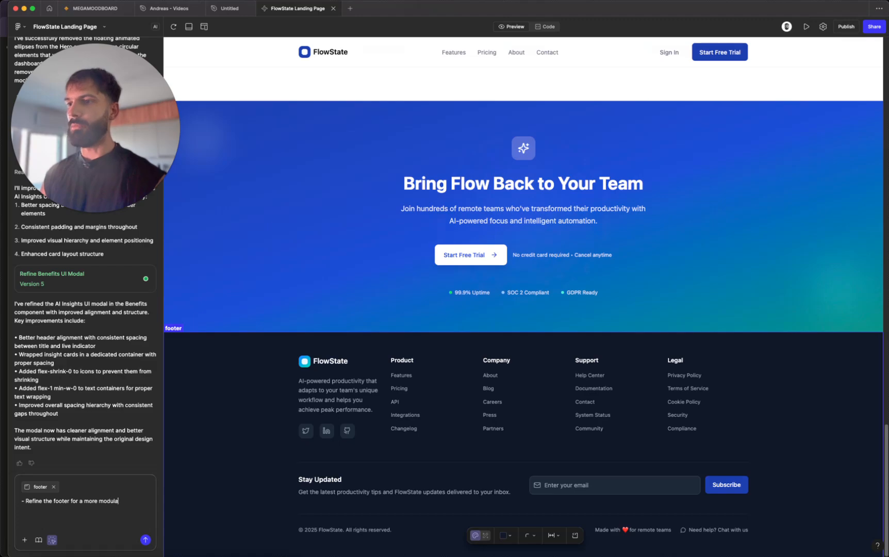
pyautogui.write('r approap')
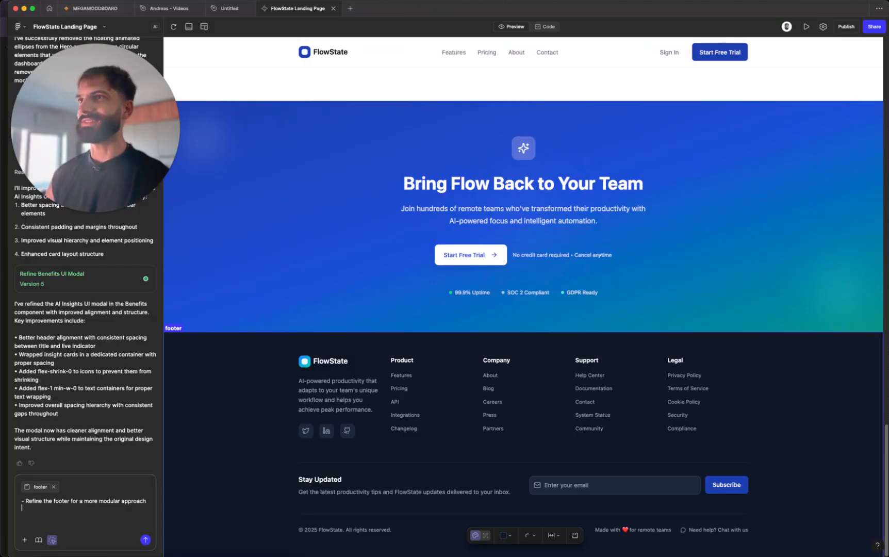
# Add "- Make sure that there are no gradient fills" and "- Make it feel less crammed with info and copy and subpages" to the footer request
pyautogui.write('Make sure that there are no grafidient fills')
pyautogui.hotkey('shift', 'Return')
pyautogui.write('- Make it feel less crammed wi')
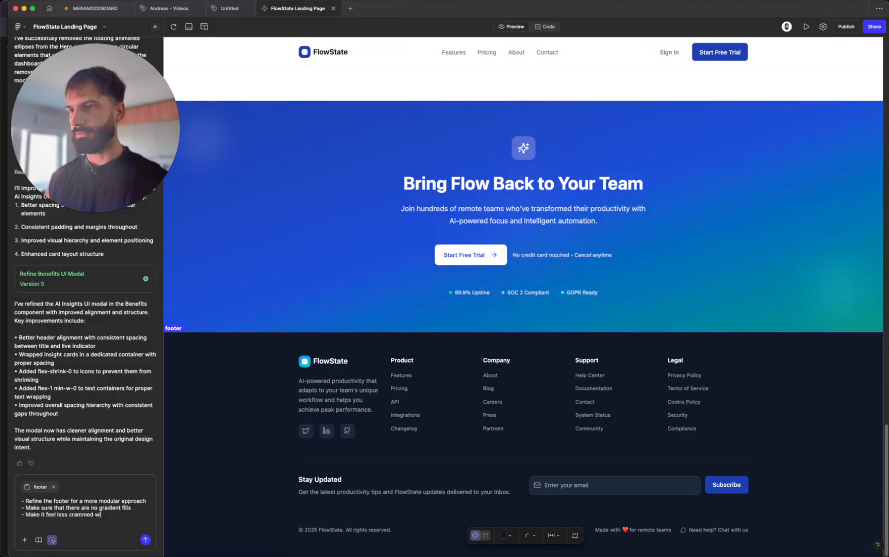
pyautogui.write('th info and cop')
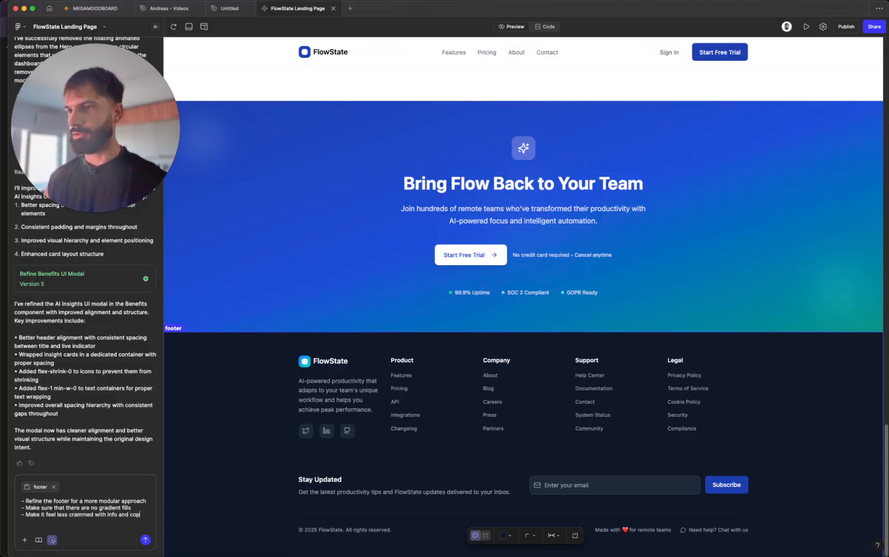
pyautogui.write('y and subpages')
# Add "- Limit to only important subpages since it's a demo" to the footer request and submit it
pyautogui.hotkey('shift', 'Return')
pyautogui.write('- Limit to only importa')
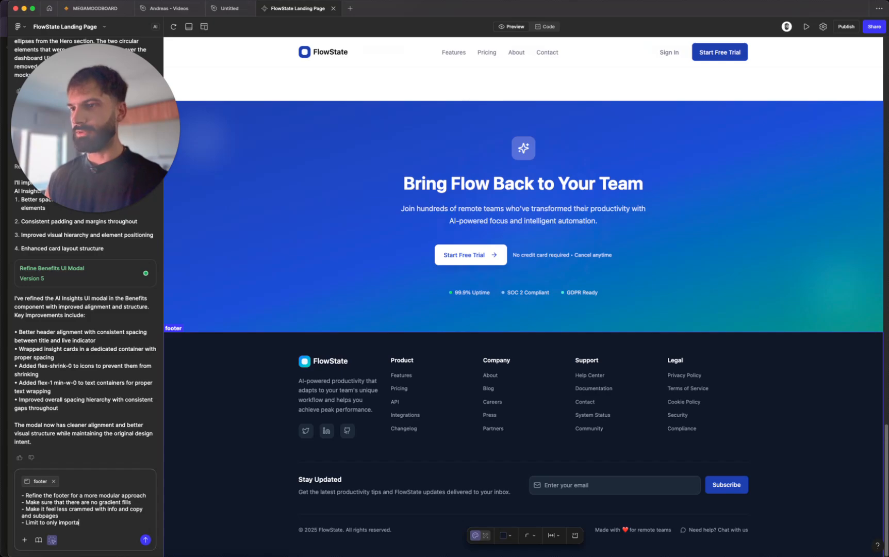
pyautogui.write('nt subpages si')
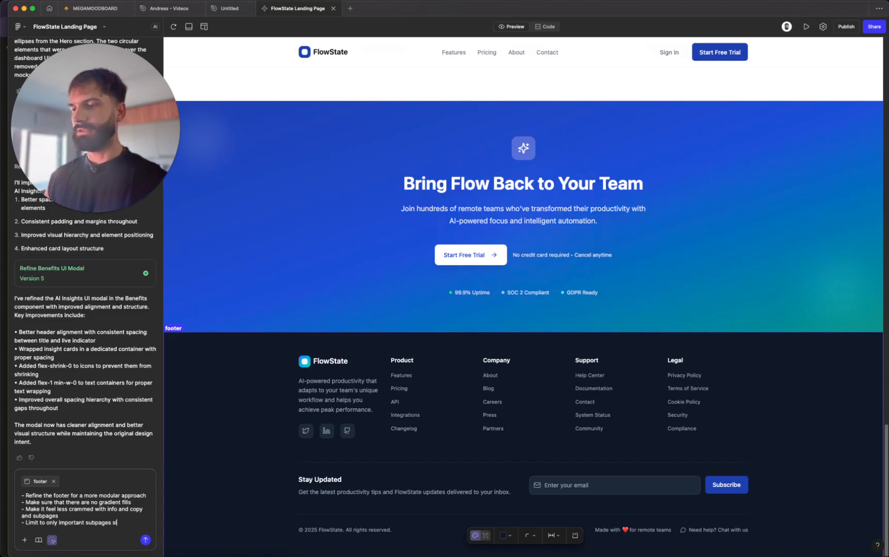
pyautogui.write("nce it's a dem")
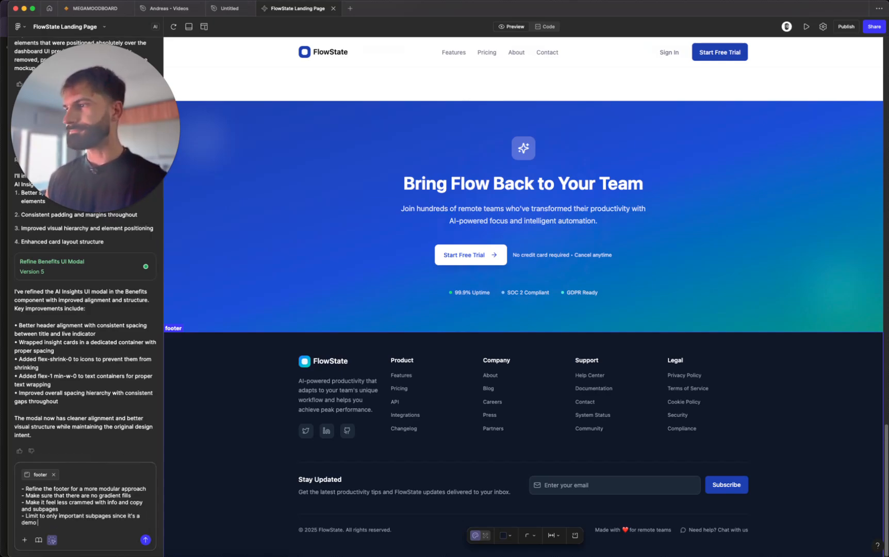
pyautogui.write('o')
pyautogui.hotkey('shift', 'Return')
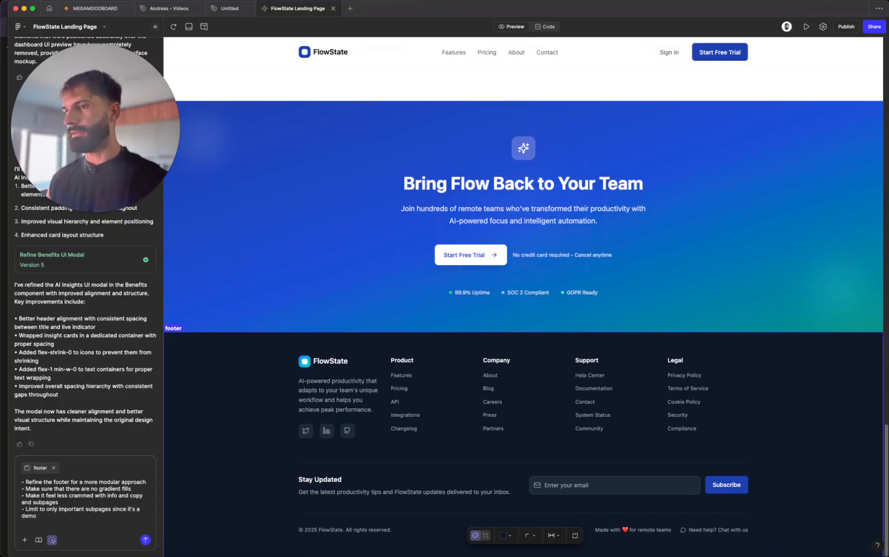
pyautogui.press('BackSpace')
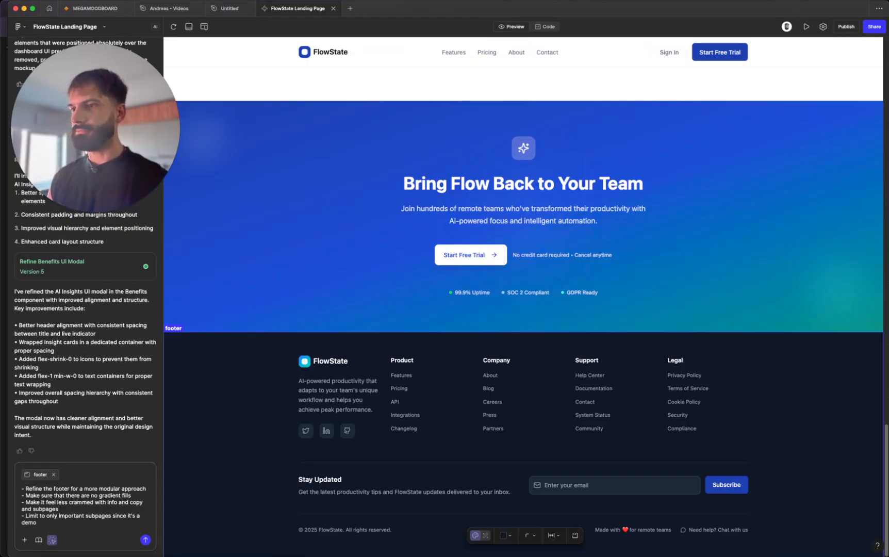
pyautogui.press('Return')
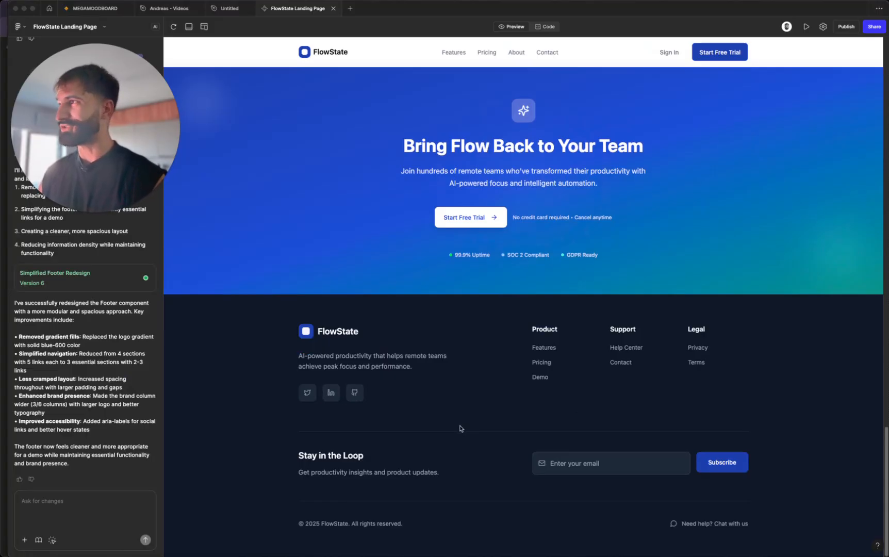
# Target the page header and write "- I want the header/navbar to have a more floating/modular feeling and not take up full width" as its change request
pyautogui.scroll(20, 461, 428)
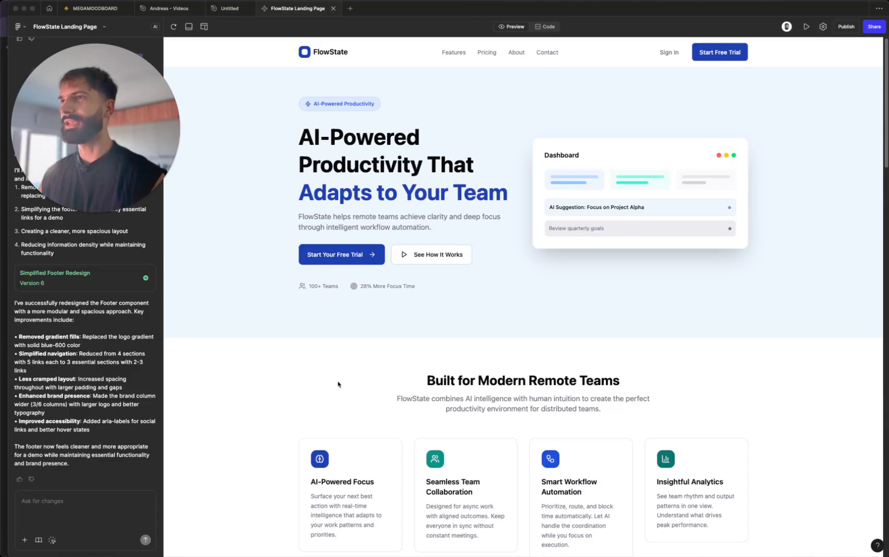
pyautogui.click(52, 541)
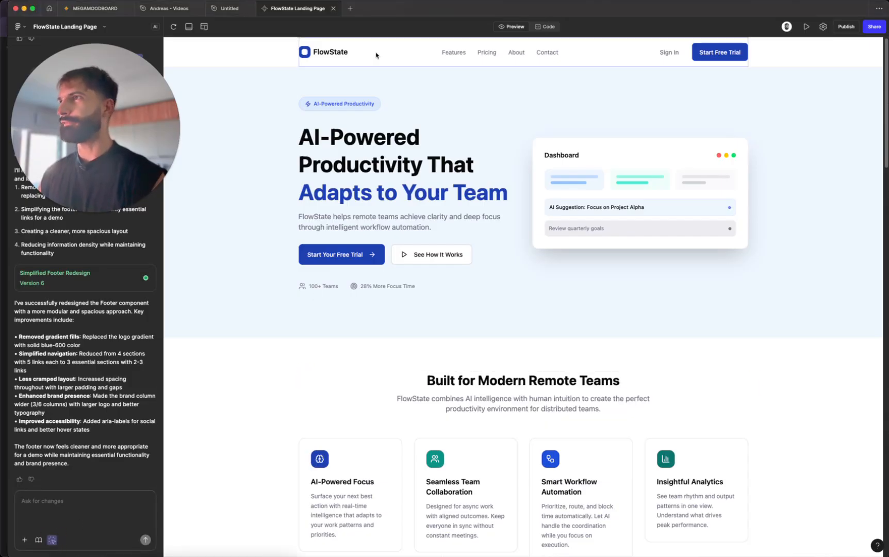
pyautogui.click(279, 59)
pyautogui.click(101, 511)
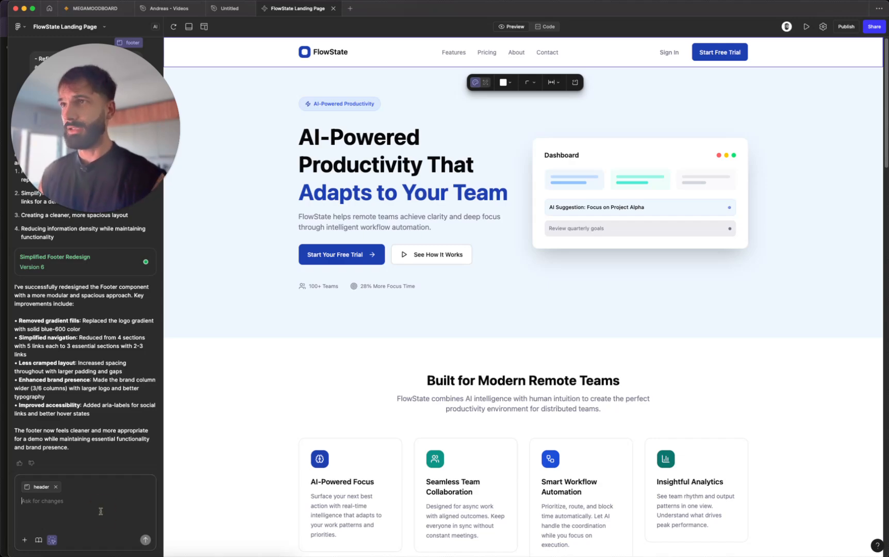
pyautogui.write('I')
pyautogui.write(' I want the')
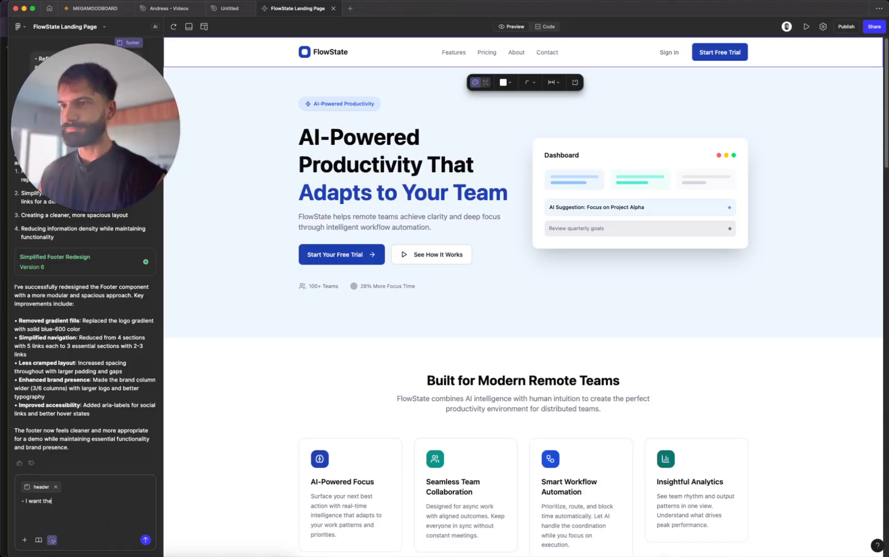
pyautogui.write(' header/navb')
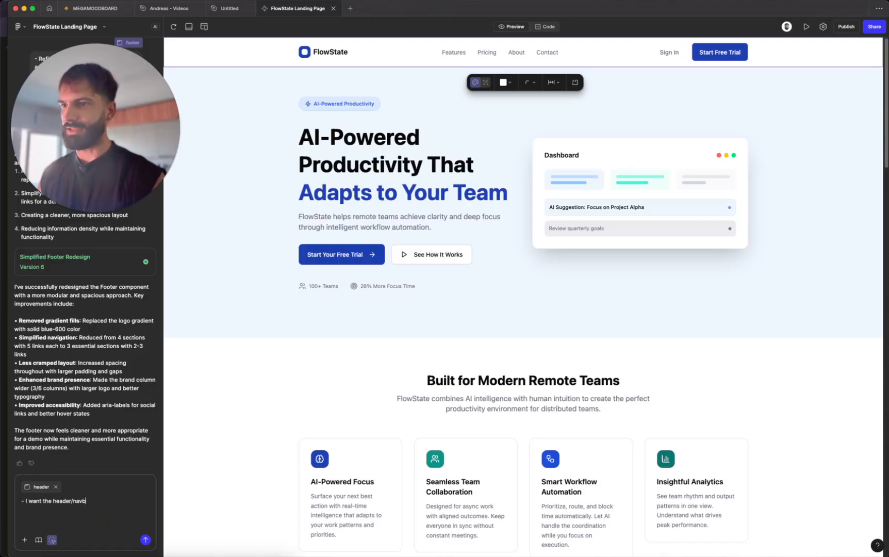
pyautogui.write('ar to have a more floating/modular feeling and no')
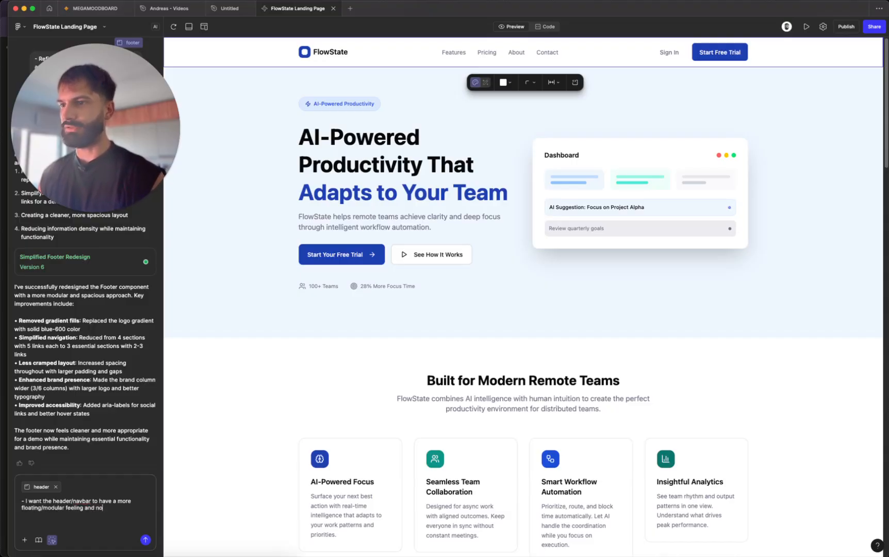
pyautogui.write('t take up full widht')
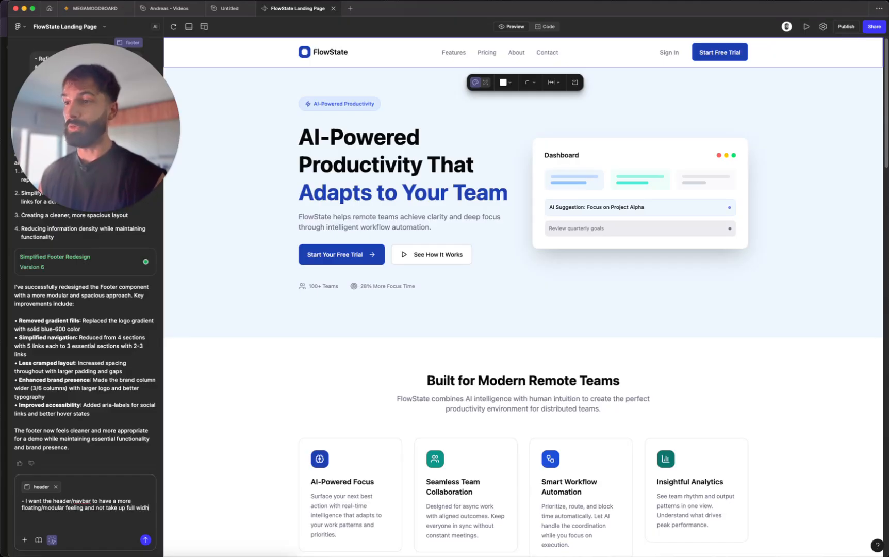
pyautogui.press('BackSpace')
pyautogui.press('BackSpace')
pyautogui.press('BackSpace')
pyautogui.write('dth ')
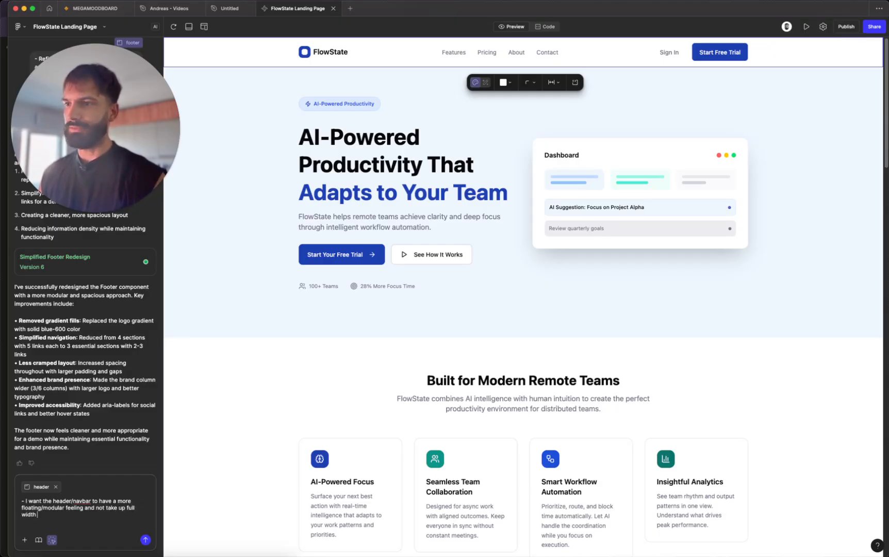
# Add the line "- refine the UI of the header accordingly" to the header change request
pyautogui.write('- refine the UI')
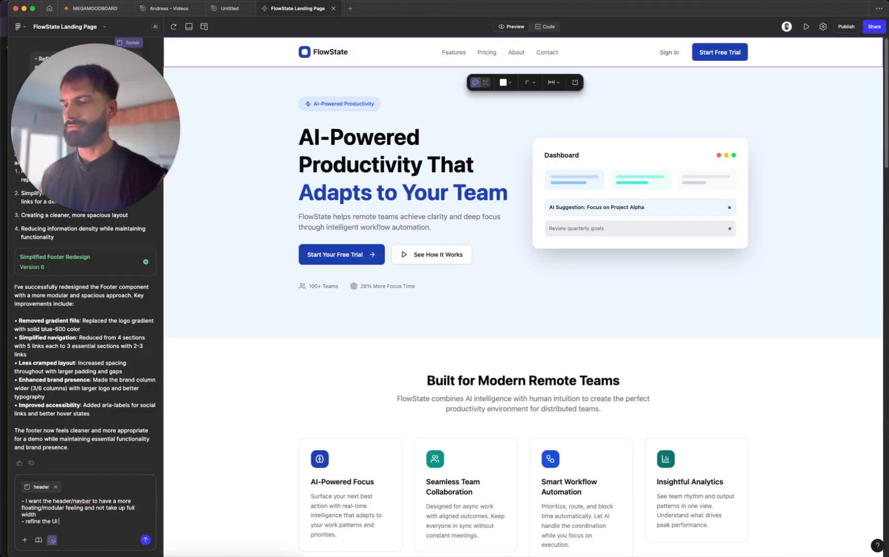
pyautogui.write(' of the header')
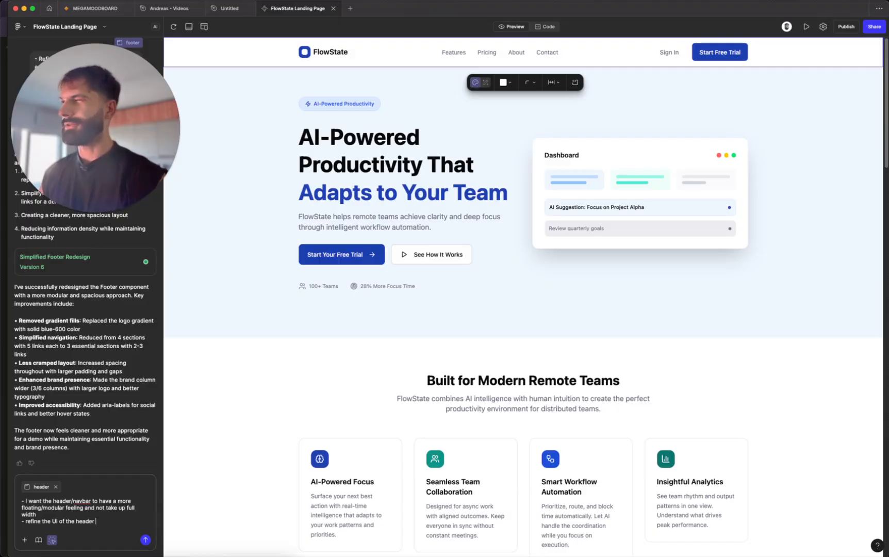
pyautogui.write(' accordingly')
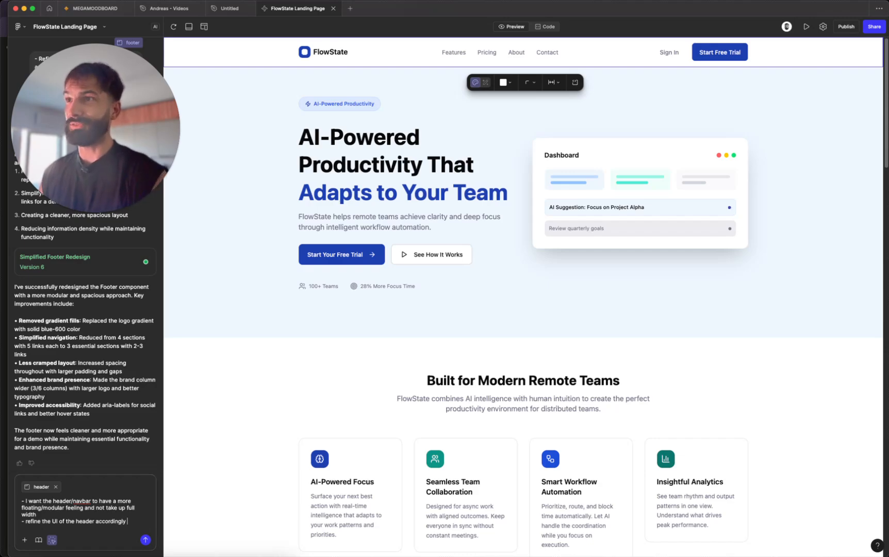
# Submit the header change request
pyautogui.click(145, 540)
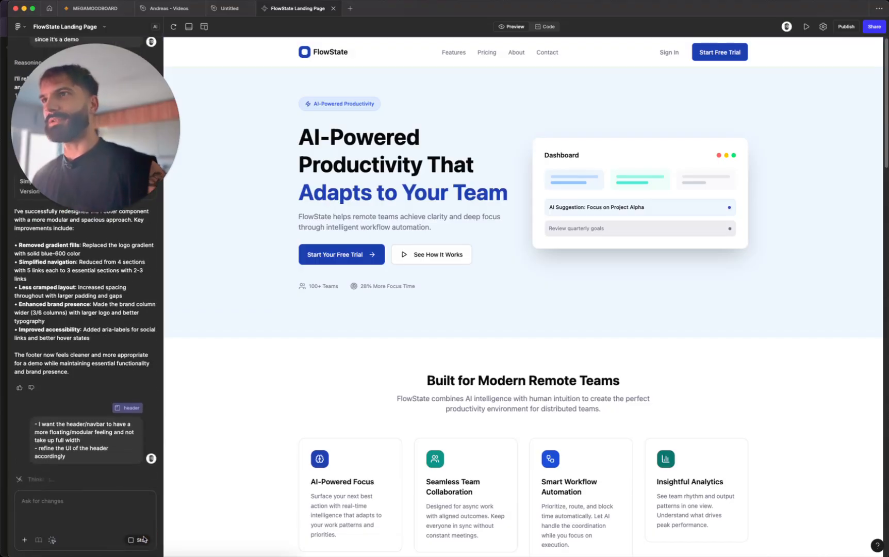
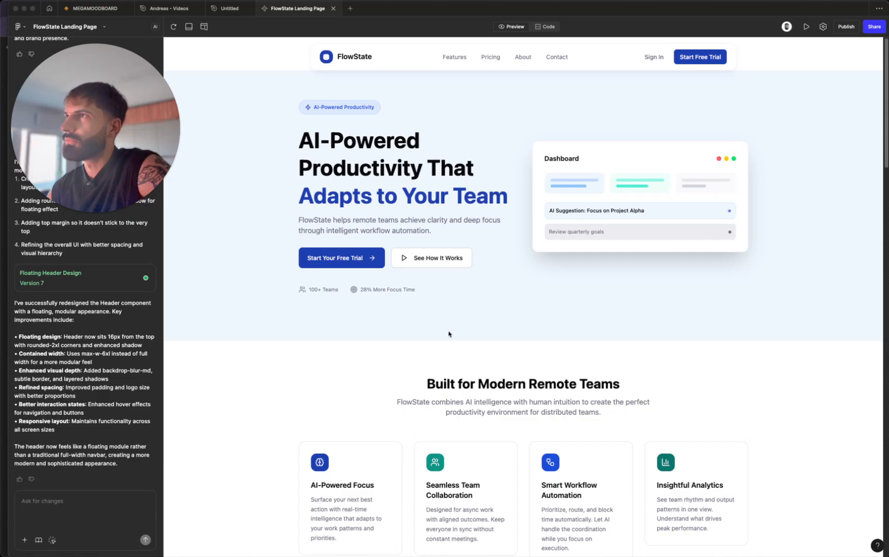
# Examine how the redesigned floating header looks over the page content while scrolling through the landing page
pyautogui.scroll(-5, 708, 150)
pyautogui.scroll(5, 708, 160)
pyautogui.scroll(-6, 715, 180)
pyautogui.scroll(5, 715, 179)
pyautogui.scroll(-6, 716, 180)
pyautogui.scroll(-6, 715, 180)
pyautogui.scroll(15, 713, 183)
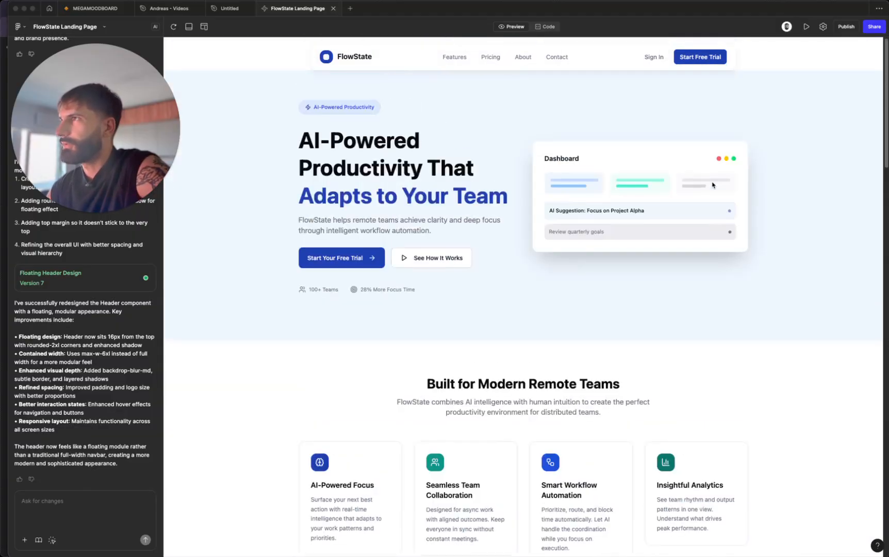
pyautogui.scroll(1, 712, 185)
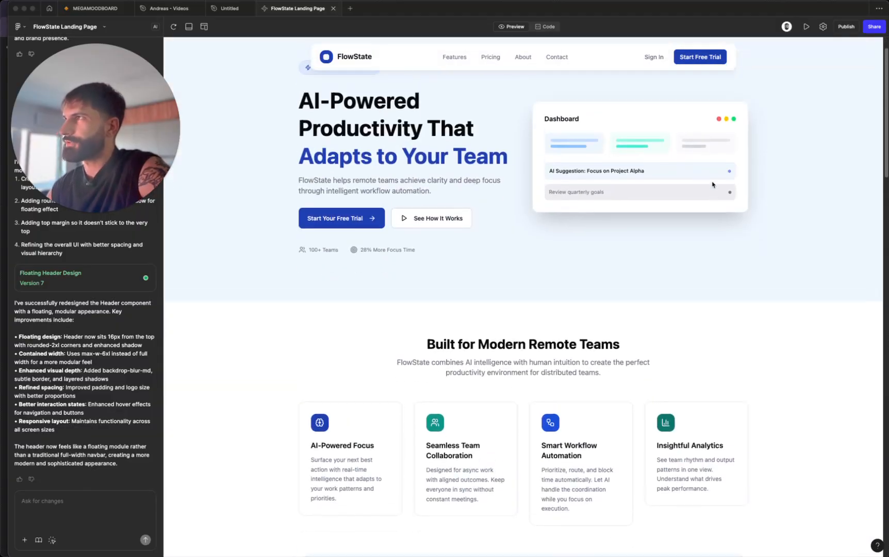
pyautogui.scroll(2, 712, 184)
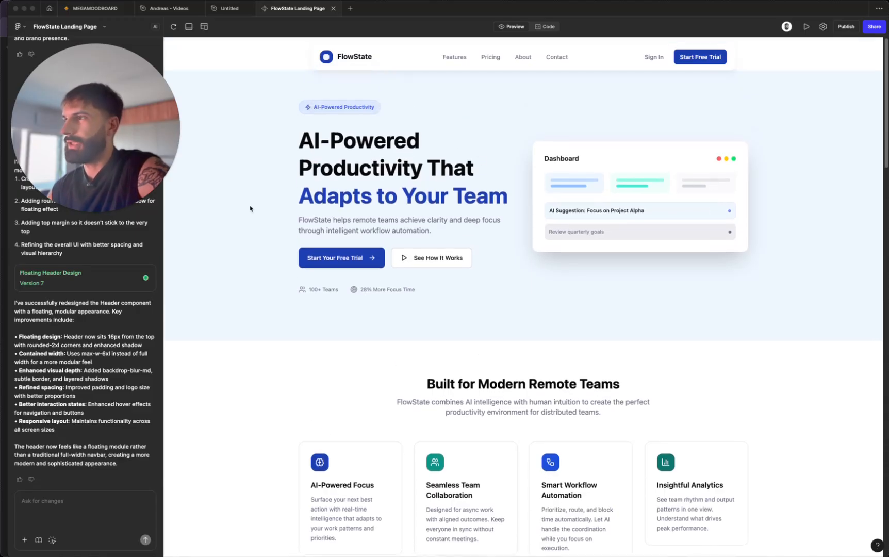
# Set the hero section's background fill to white (FFFFFF)
pyautogui.click(50, 541)
pyautogui.click(52, 540)
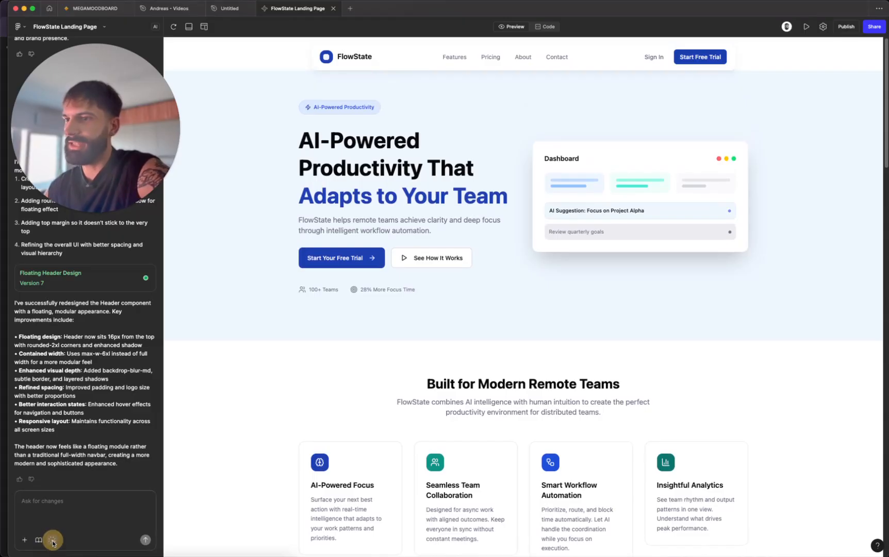
pyautogui.click(248, 228)
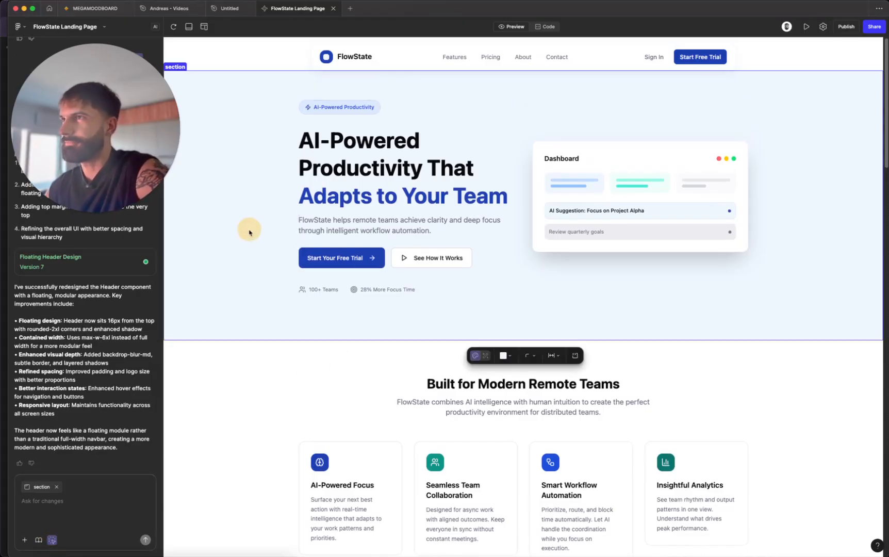
pyautogui.click(512, 359)
pyautogui.click(464, 375)
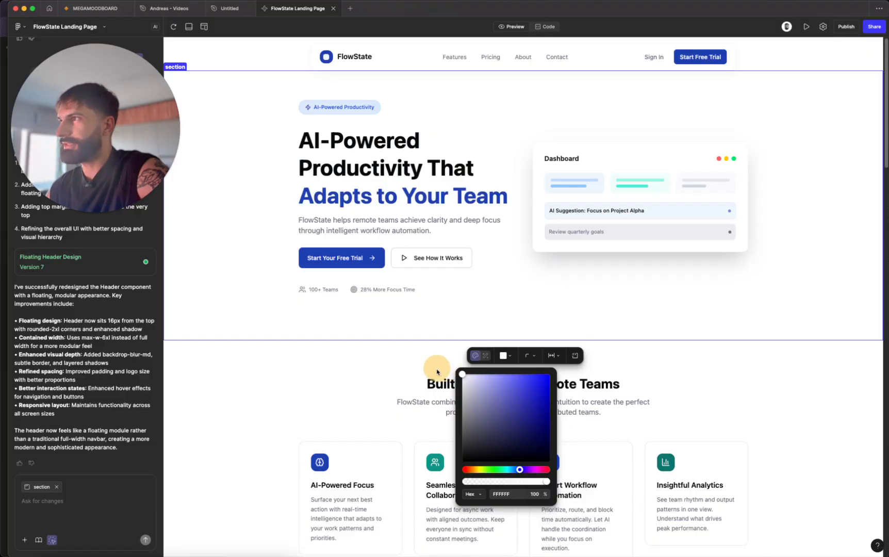
pyautogui.click(334, 366)
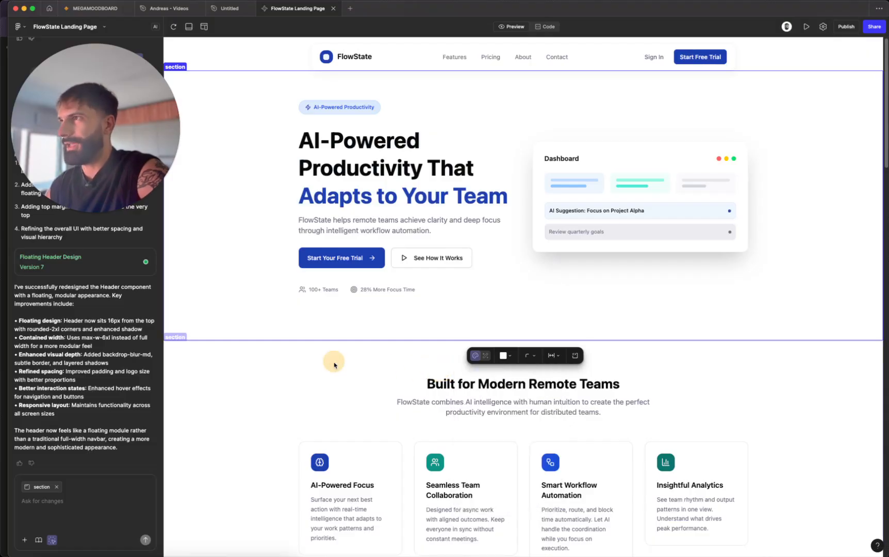
# Target the floating header container and write "turn the opacity of the background fill to 84%" as its change request
pyautogui.click(390, 65)
pyautogui.click(91, 501)
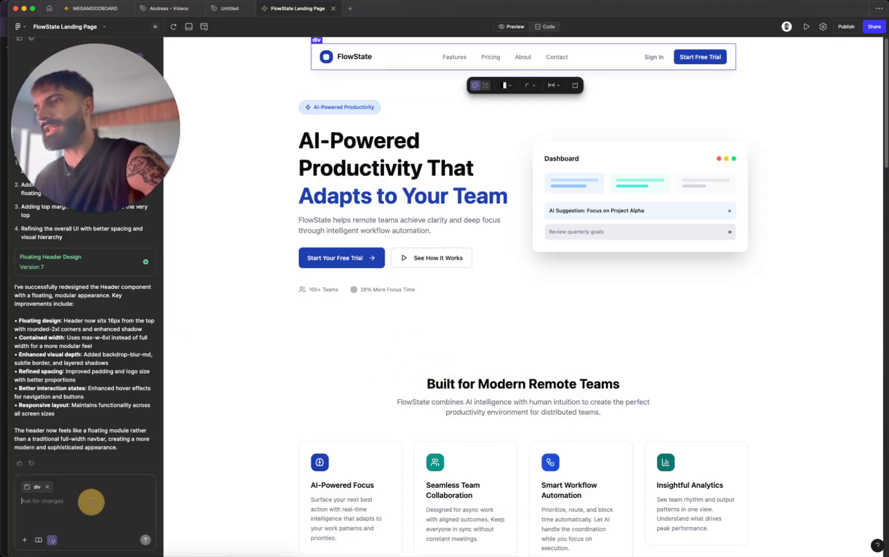
pyautogui.write('make the opacity of the background fill to')
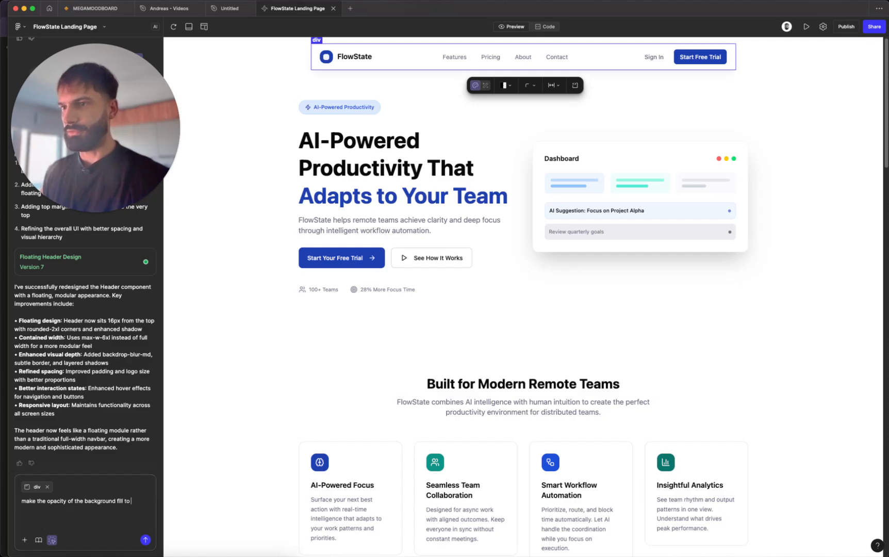
pyautogui.doubleClick(32, 498)
pyautogui.write('turn')
pyautogui.click(137, 500)
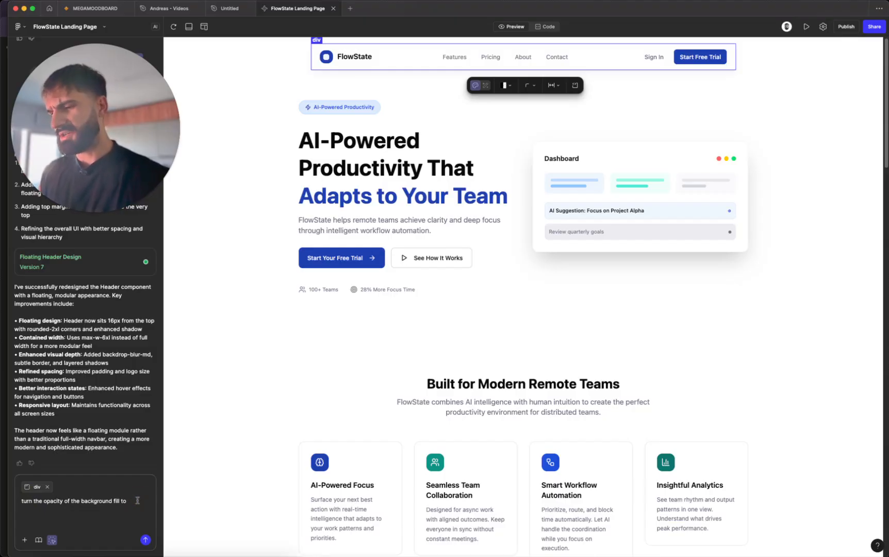
pyautogui.write('% ')
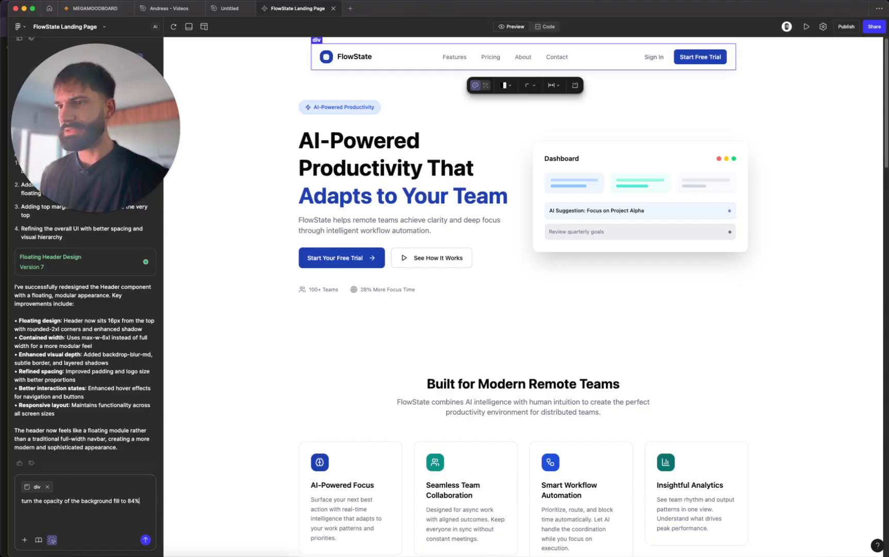
# Add the line "add some sort of "frosted background" effect" to the header change request
pyautogui.write('add some sort of "frost')
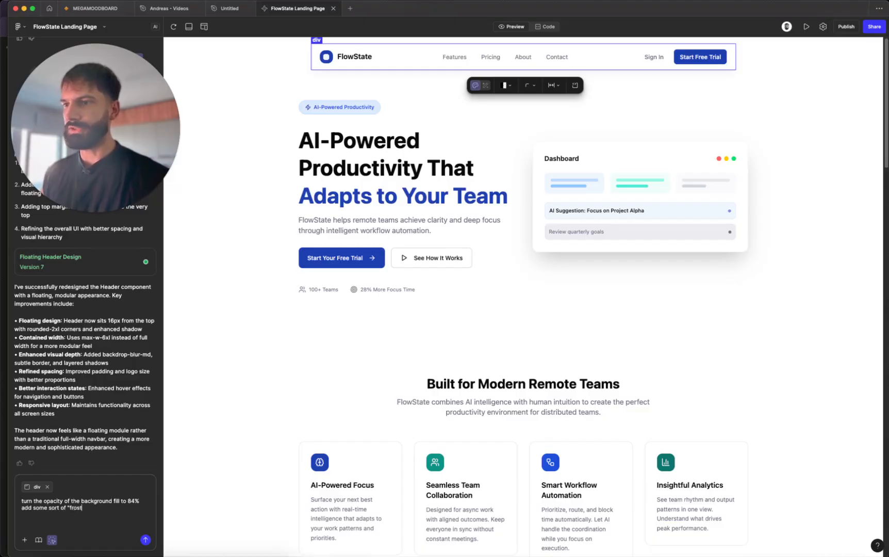
pyautogui.write('ed backfrou')
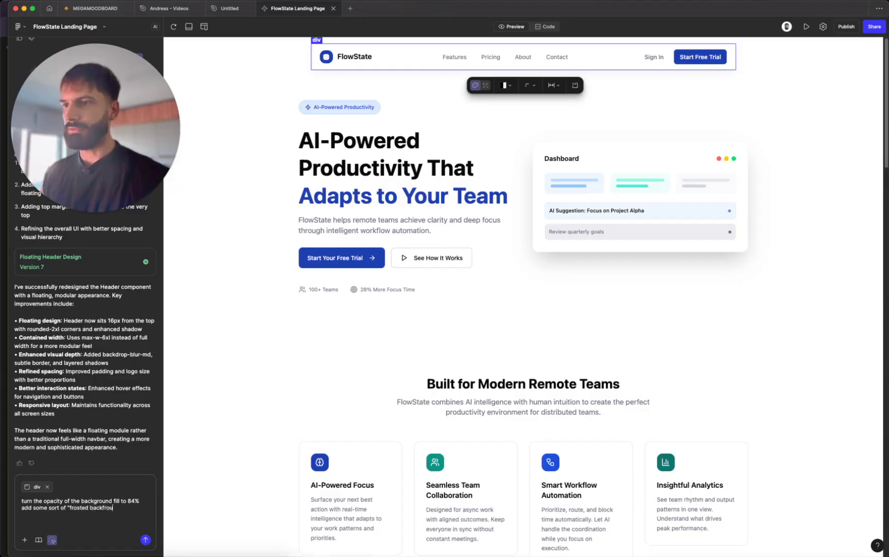
pyautogui.press('BackSpace')
pyautogui.press('BackSpace')
pyautogui.press('BackSpace')
pyautogui.press('BackSpace')
pyautogui.write('ground" effect ')
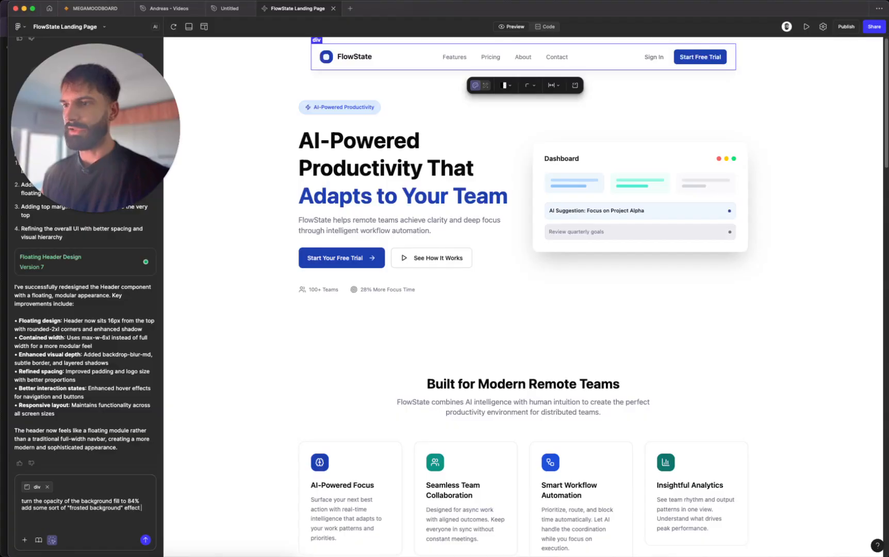
# Complete the request with "to limit the visibility of elements below the less solid header background" and submit it
pyautogui.write('to limit the vi')
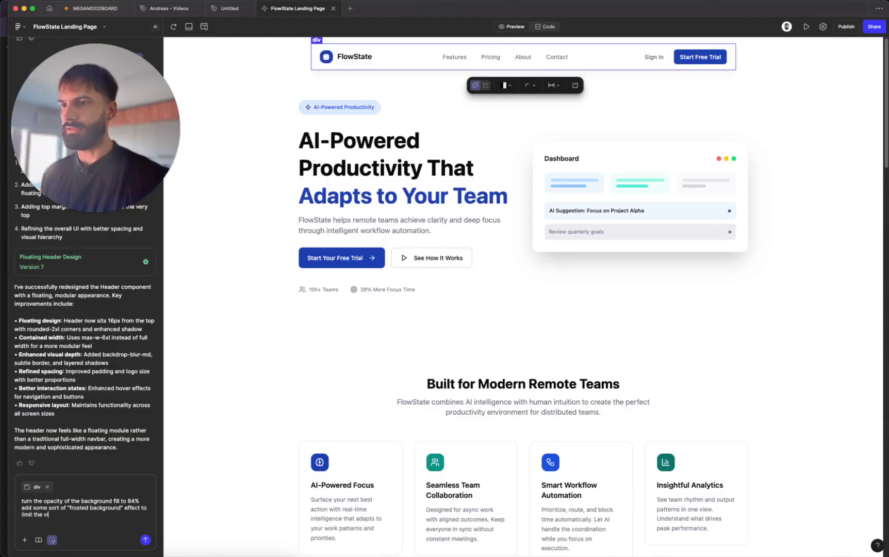
pyautogui.write('sibility of elements below the')
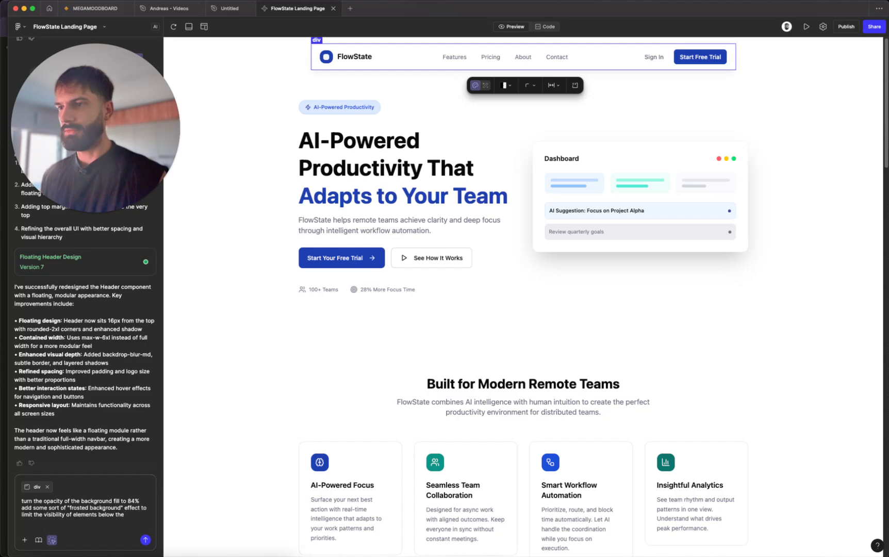
pyautogui.write(' less solid header')
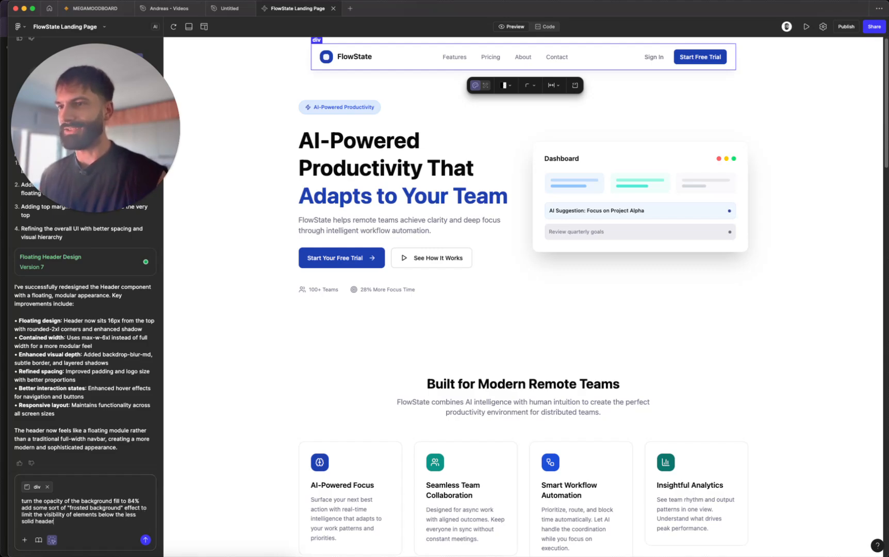
pyautogui.write(' background')
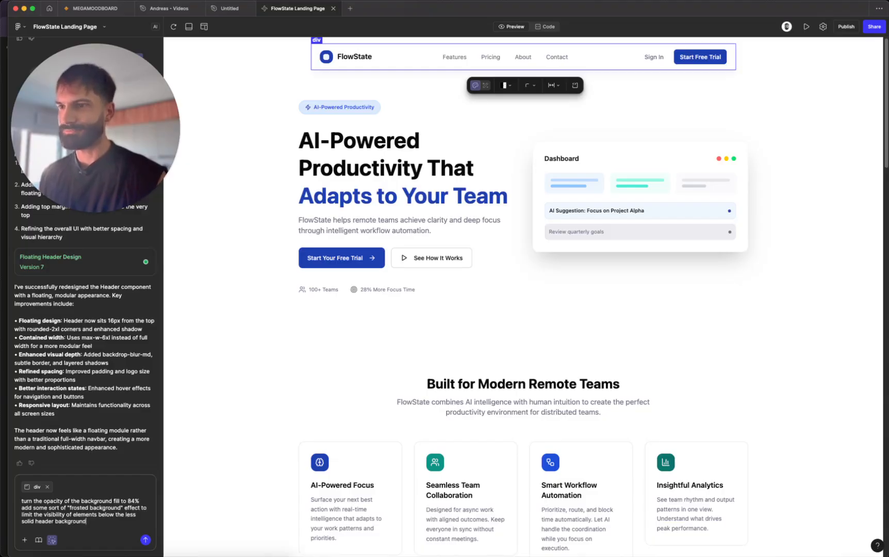
pyautogui.press('Return')
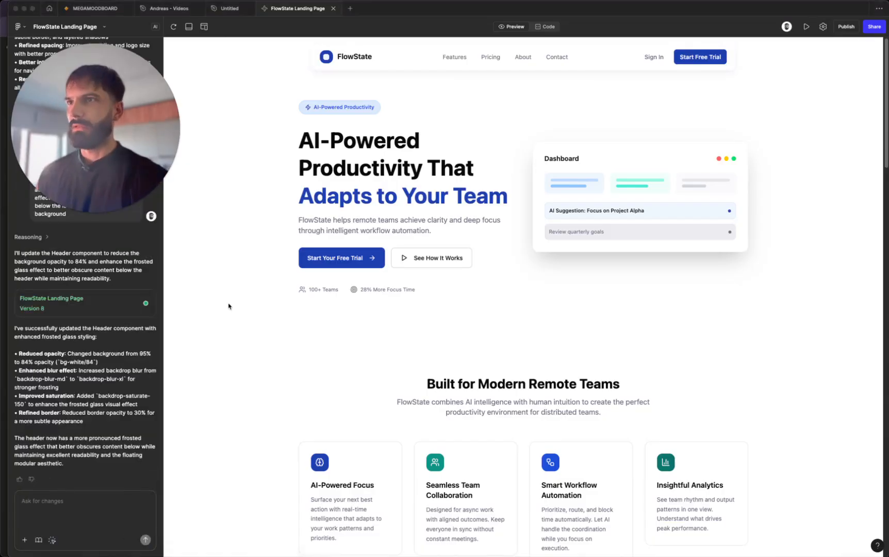
# Try to adjust the opacity of the floating header container's background fill directly
pyautogui.scroll(-5, 431, 184)
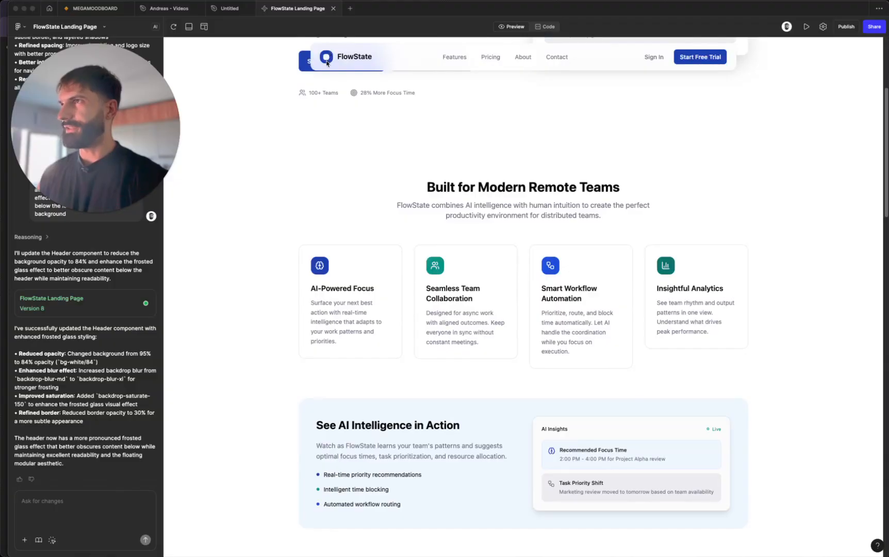
pyautogui.click(52, 540)
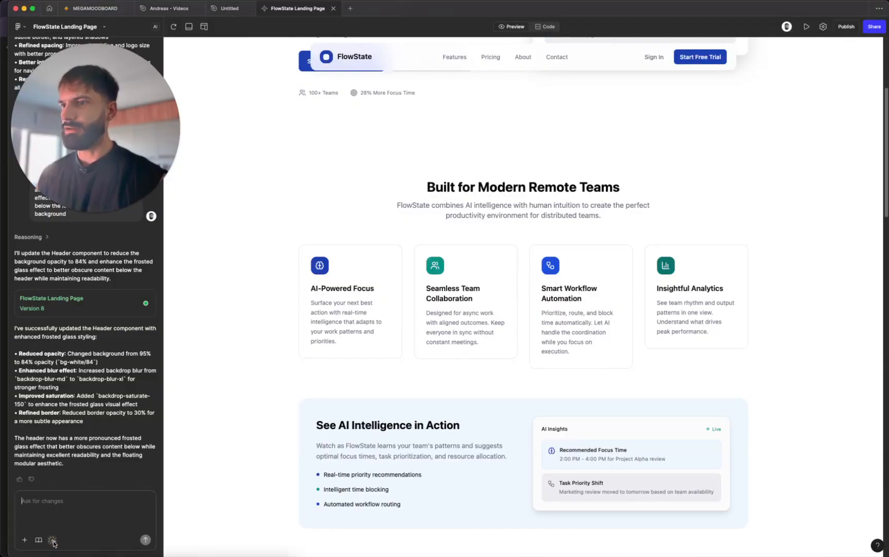
pyautogui.click(400, 56)
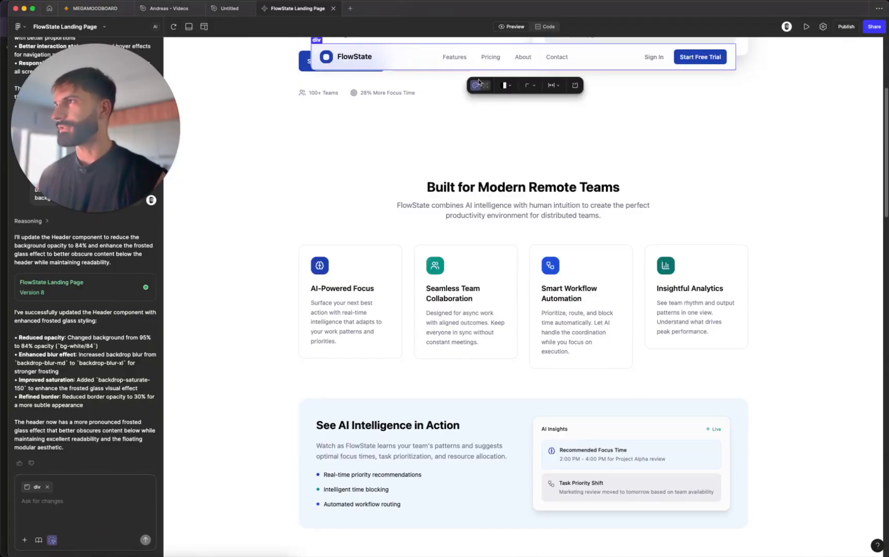
pyautogui.click(508, 87)
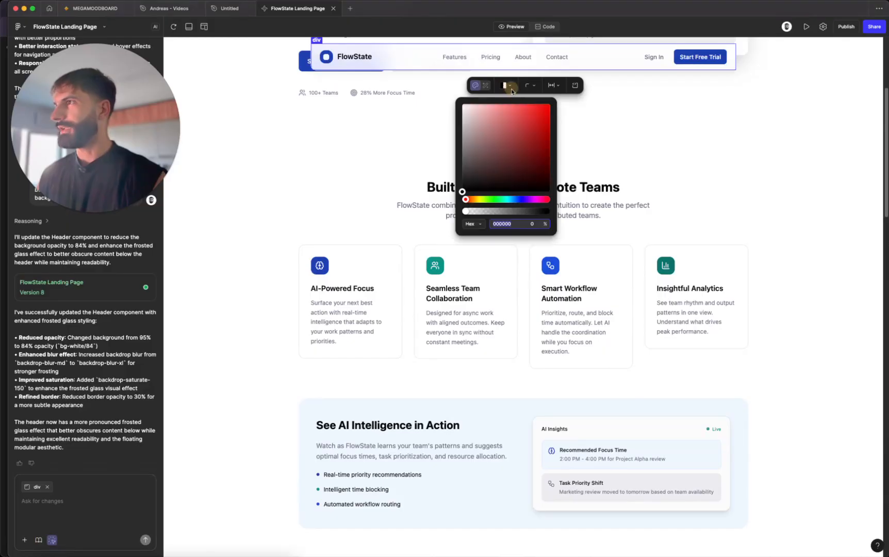
pyautogui.click(509, 211)
pyautogui.moveTo(509, 211); pyautogui.dragTo(423, 212)
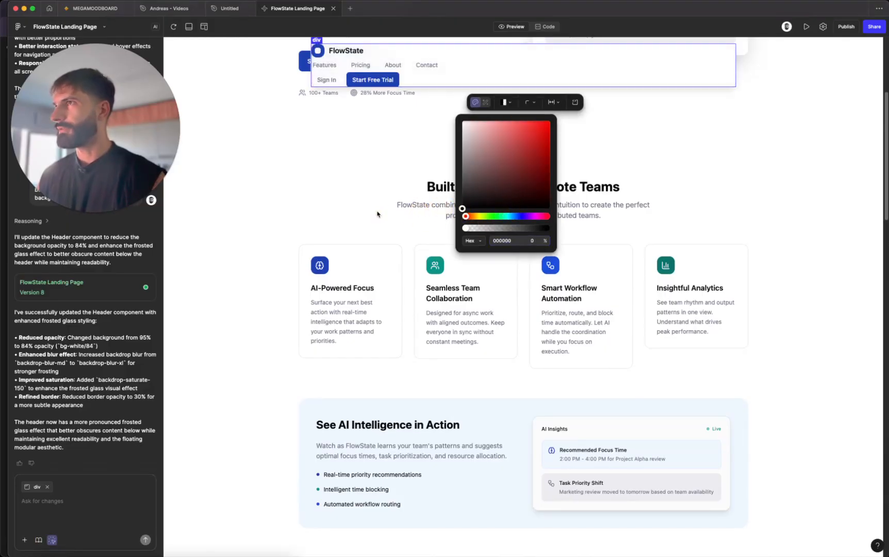
pyautogui.click(353, 164)
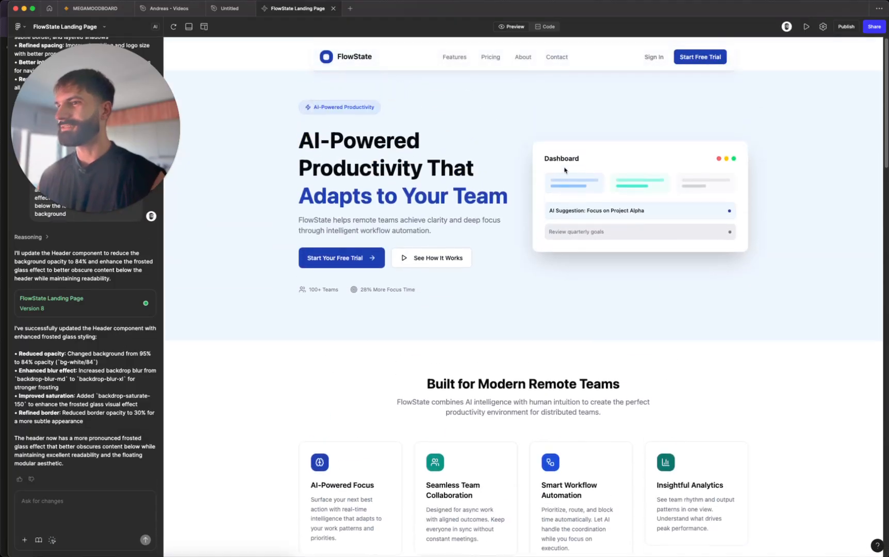
# Change the hero section's background fill to white and leave element selection
pyautogui.click(52, 540)
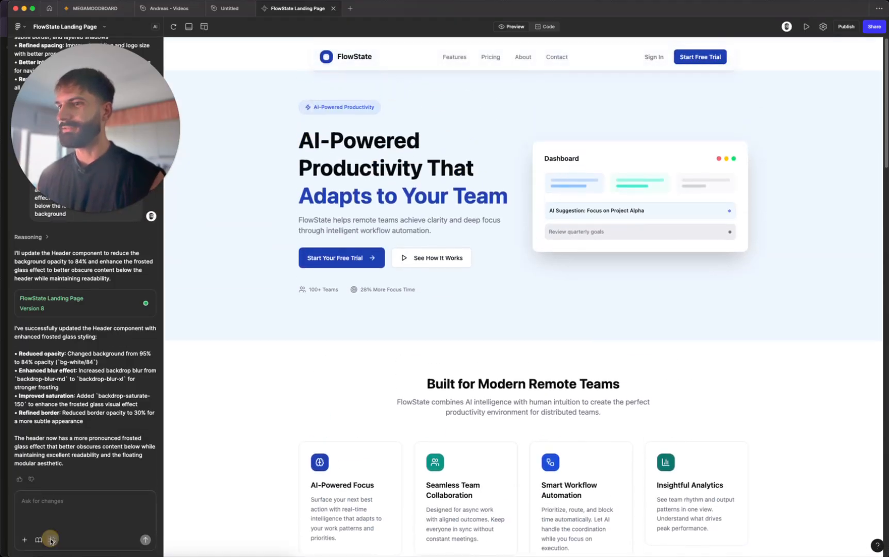
pyautogui.click(249, 302)
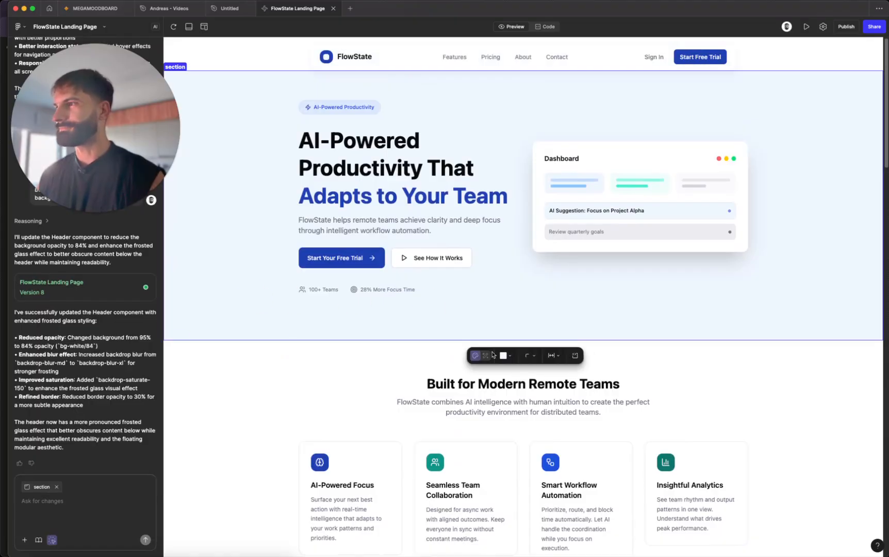
pyautogui.click(504, 355)
pyautogui.click(280, 374)
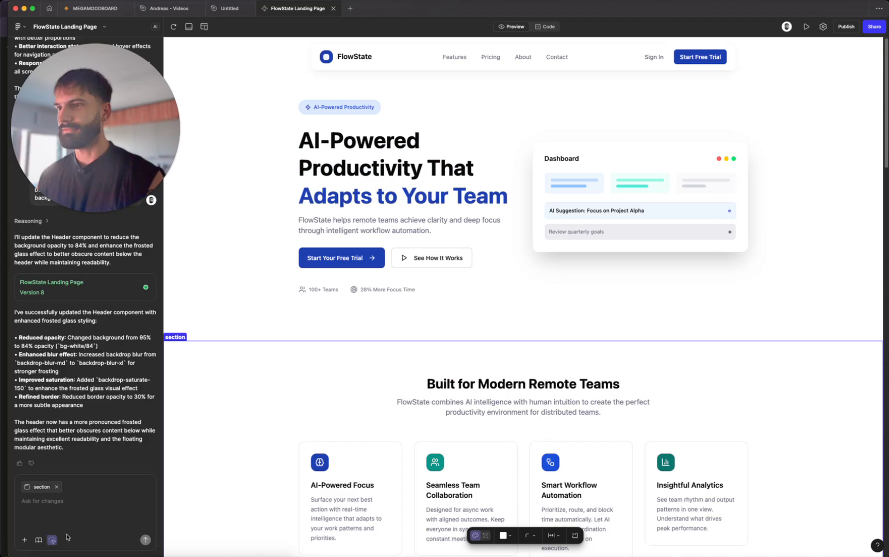
pyautogui.click(143, 540)
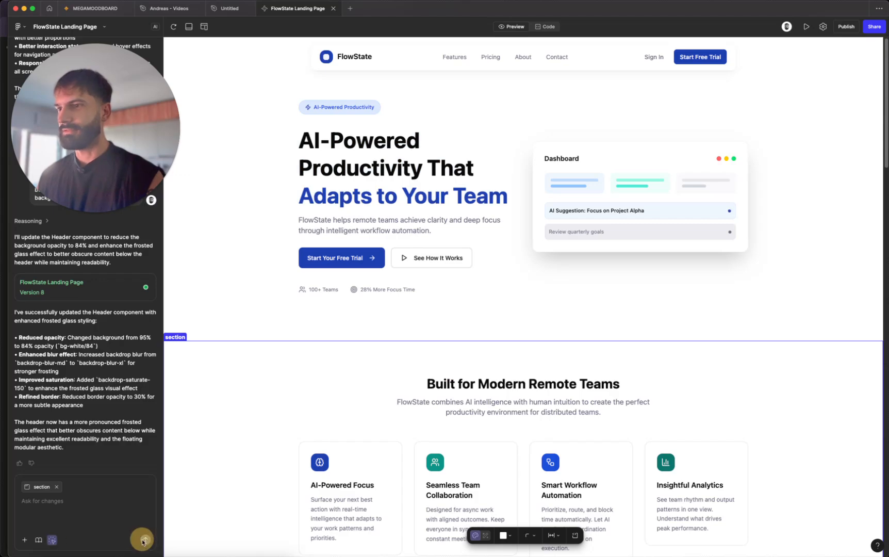
pyautogui.click(52, 540)
# Target the floating header container and submit the change request "- let's turn the opacity 74%"
pyautogui.scroll(-5, 587, 142)
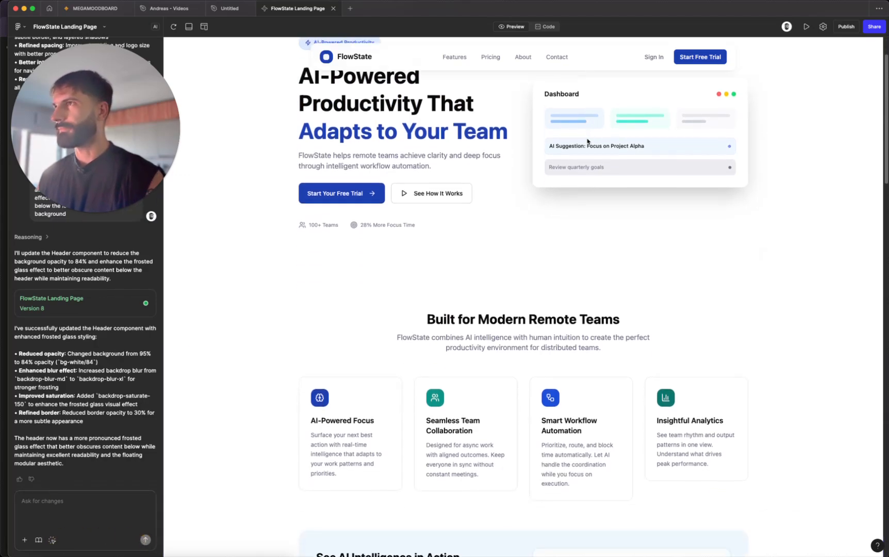
pyautogui.scroll(-2, 587, 142)
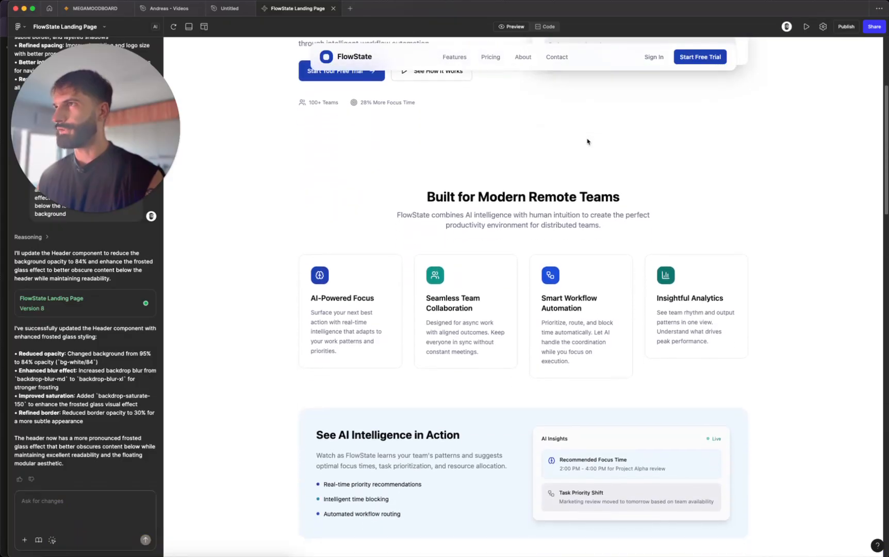
pyautogui.click(52, 540)
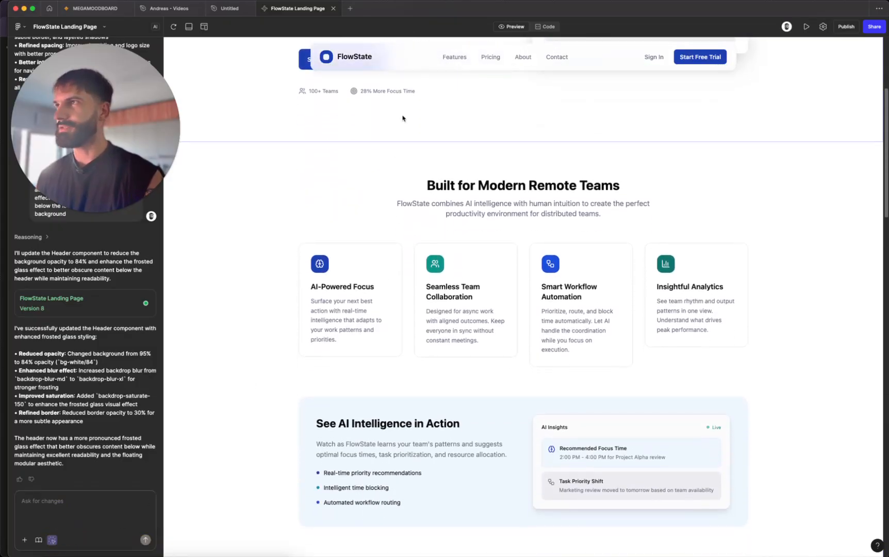
pyautogui.click(73, 510)
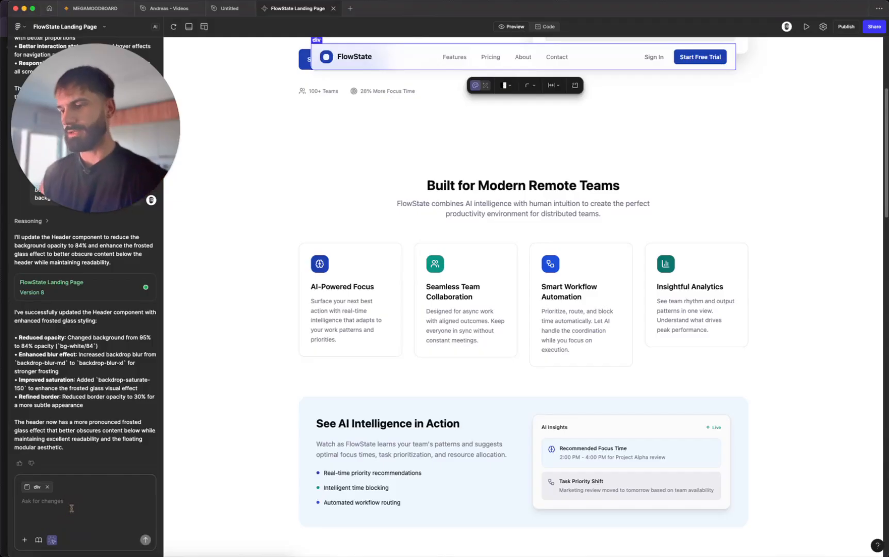
pyautogui.write("- let's turn the opacity to")
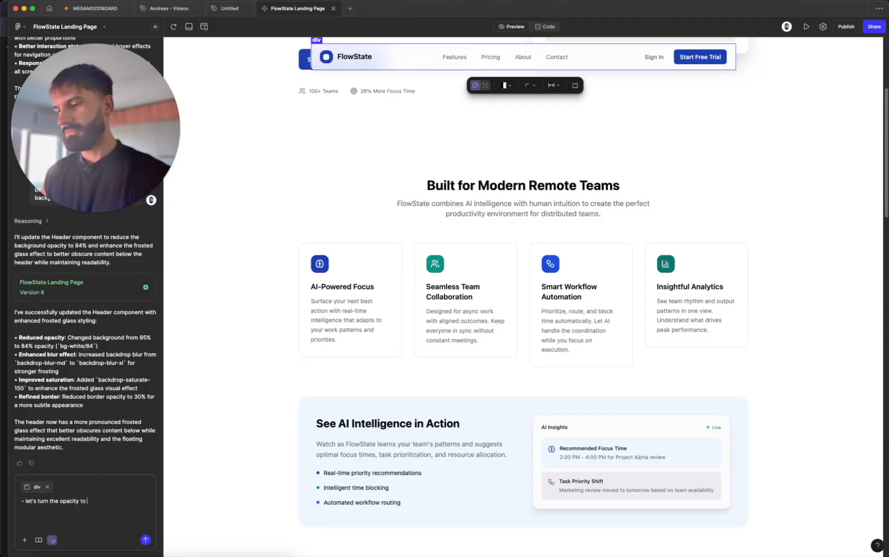
pyautogui.write(' 64')
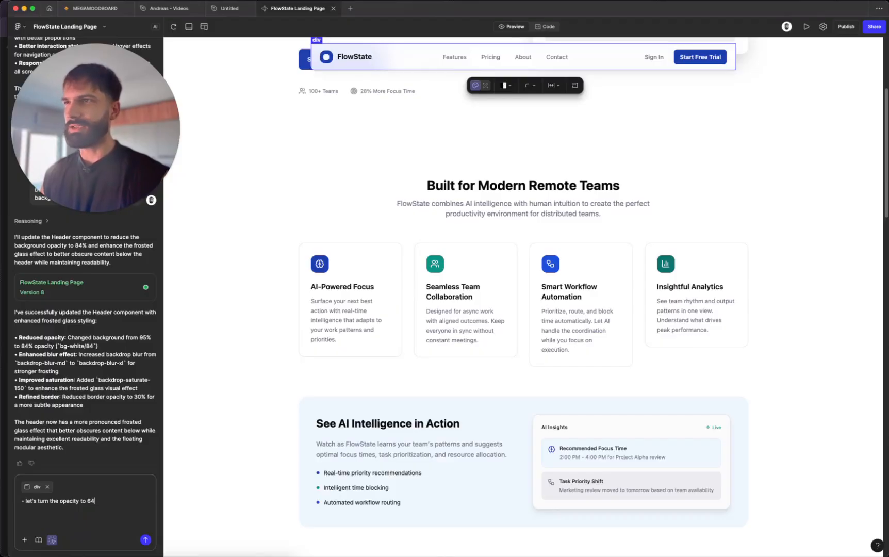
pyautogui.press('BackSpace')
pyautogui.press('BackSpace')
pyautogui.press('BackSpace')
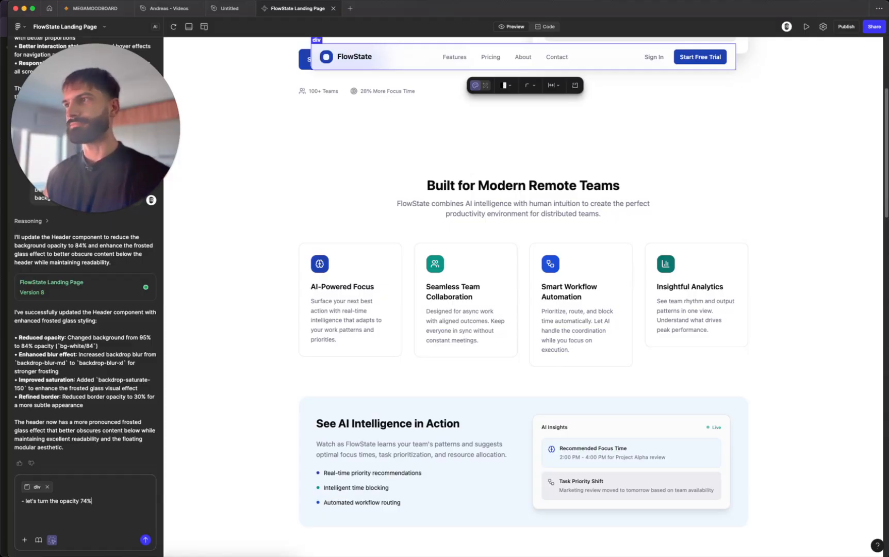
pyautogui.press('Return')
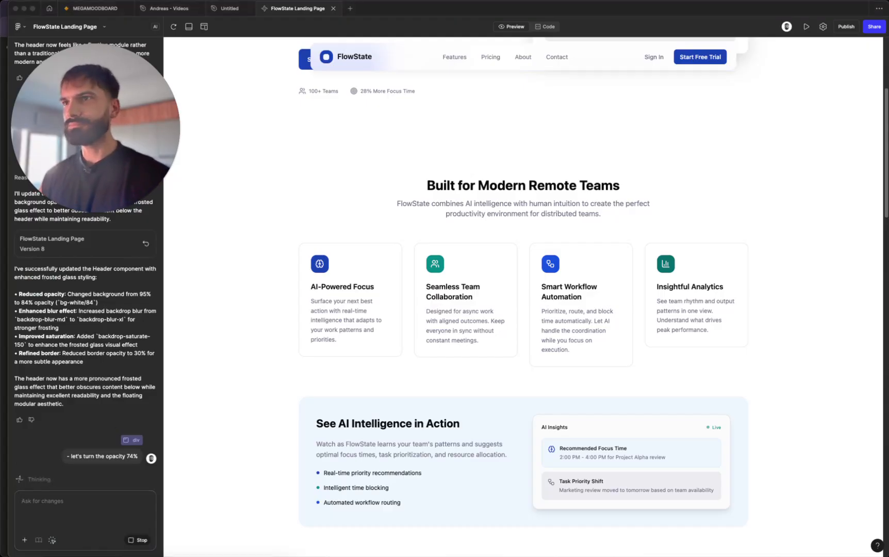
# Target the header container again and start a change request reading "- add a very subtle stroke"
pyautogui.click(52, 542)
pyautogui.click(315, 66)
pyautogui.click(50, 496)
pyautogui.write('- add a very sublt st')
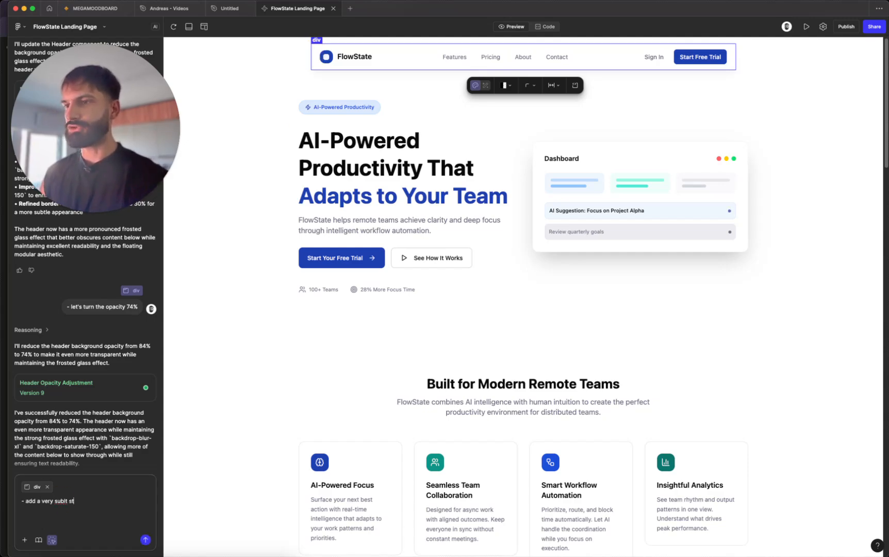
pyautogui.press('BackSpace')
pyautogui.press('BackSpace')
pyautogui.press('BackSpace')
pyautogui.press('BackSpace')
pyautogui.press('BackSpace')
pyautogui.write('tle stroke ')
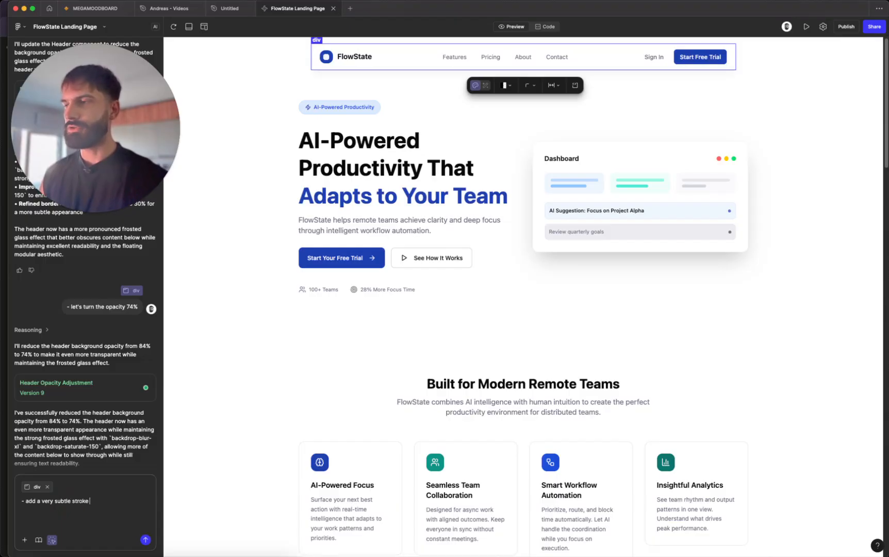
# Complete the stroke request with "to the header in order to emphasize the floating effect just a little bit more." and submit it
pyautogui.write('to the header in order to emphasize the floatin')
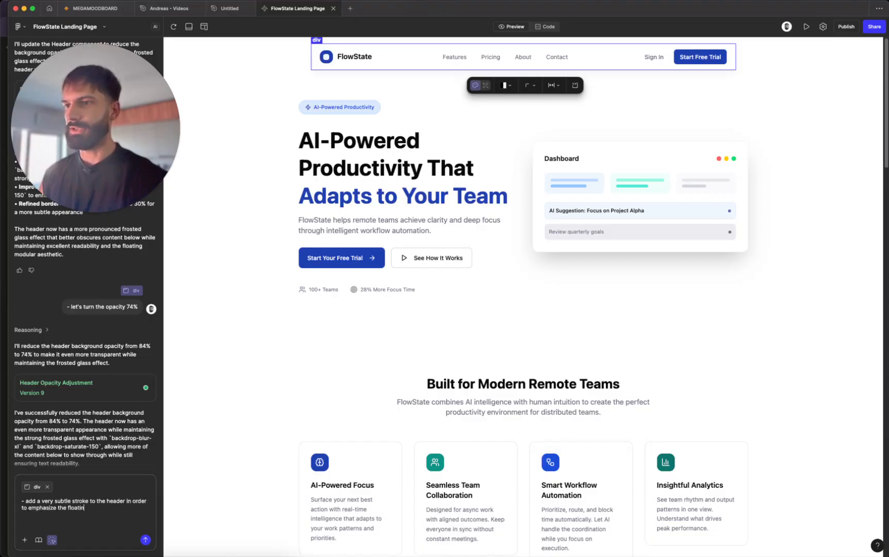
pyautogui.write('g effect just a l')
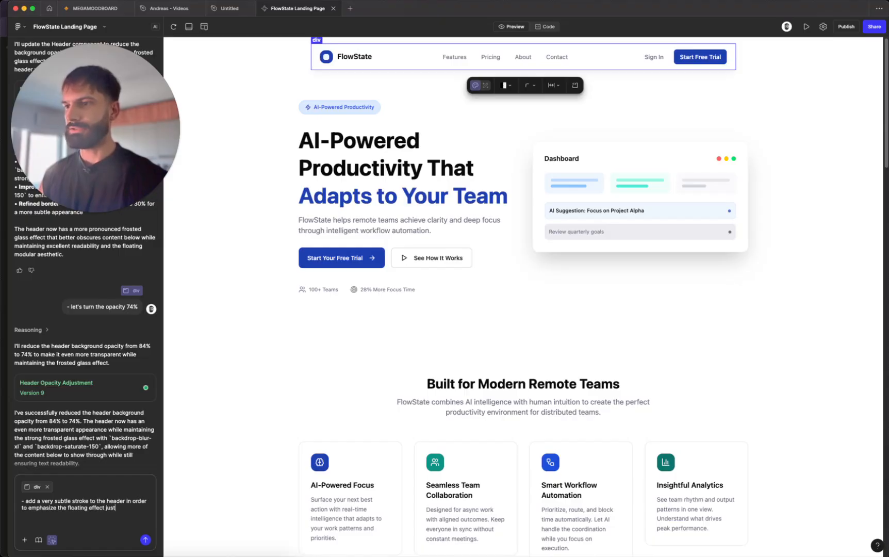
pyautogui.write('ittle bit more.')
pyautogui.press('Return')
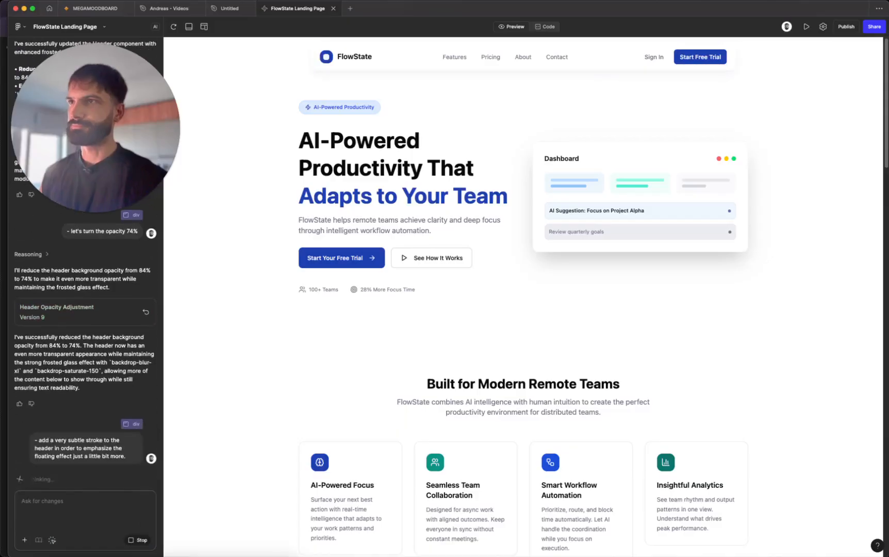
# Target the whole footer and start the request "- let's apply the same "modular" / "floating" effect to our footer as well"
pyautogui.scroll(-3, 423, 156)
pyautogui.scroll(-5, 424, 156)
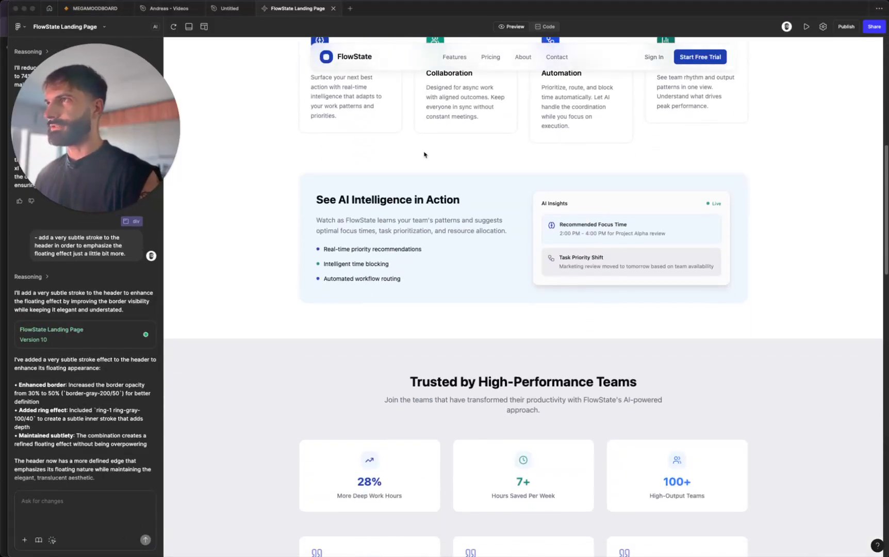
pyautogui.scroll(-15, 424, 155)
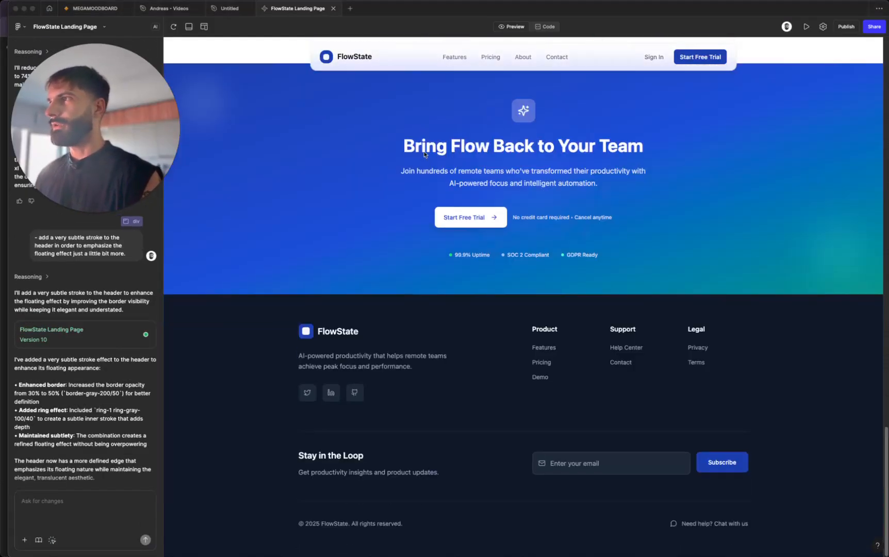
pyautogui.click(51, 544)
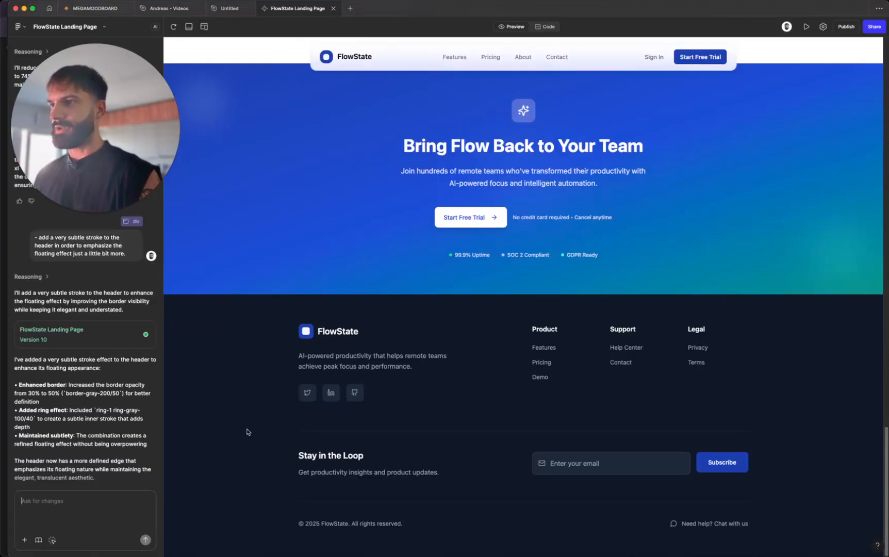
pyautogui.click(50, 544)
pyautogui.click(203, 434)
pyautogui.click(76, 501)
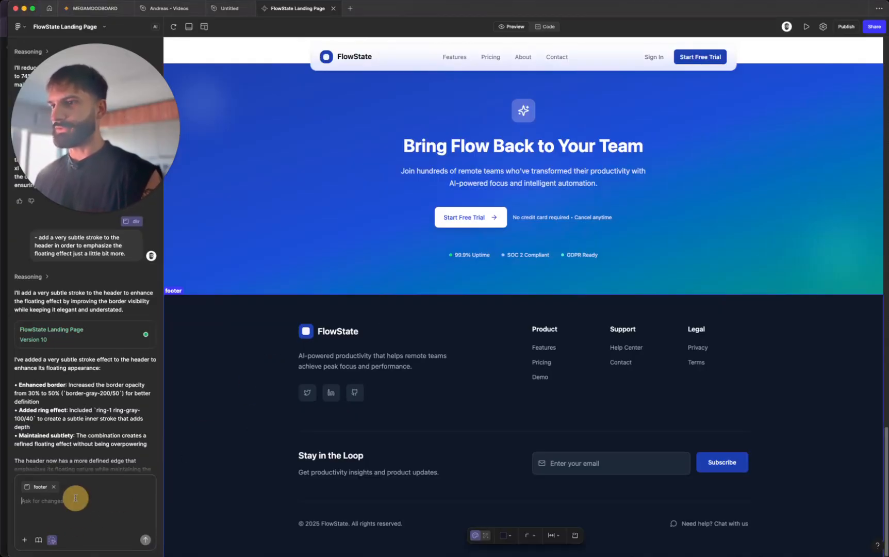
pyautogui.write('- let\'s apply the same "')
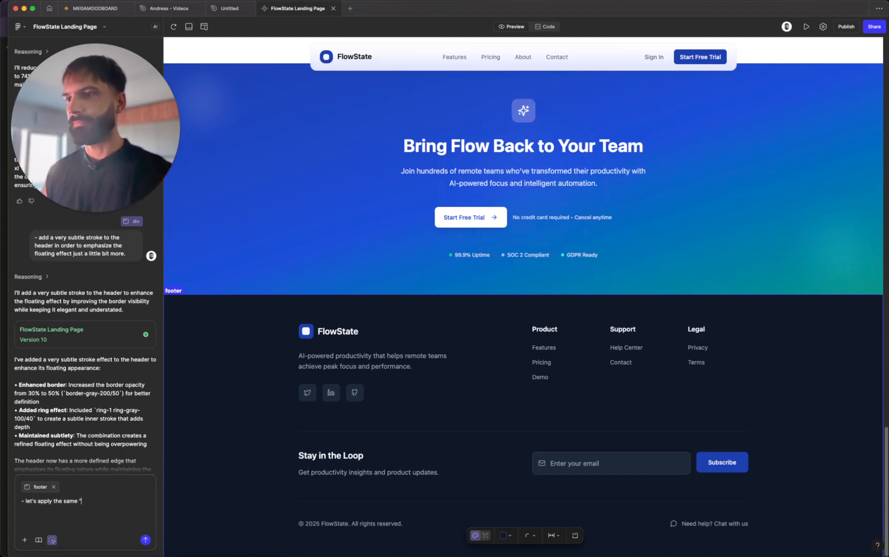
pyautogui.write('mp')
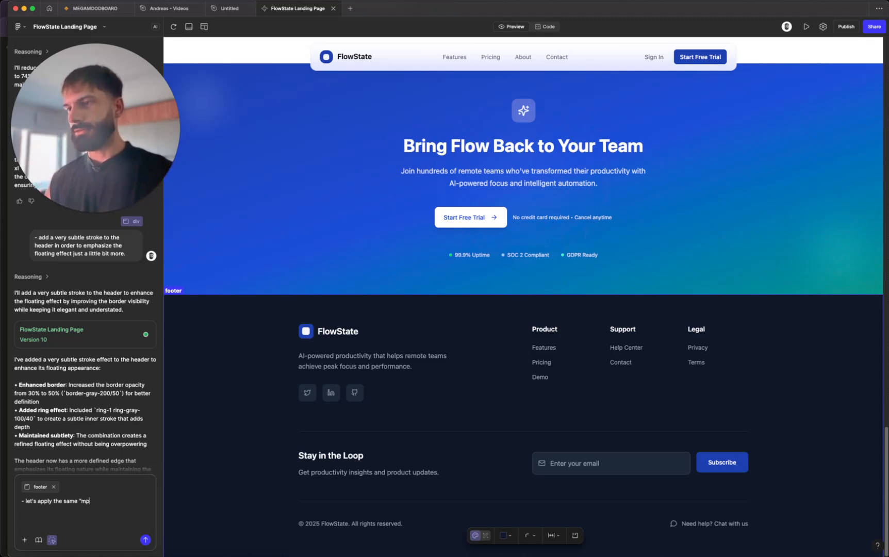
pyautogui.write('ddular" / "floating" effect to our fo')
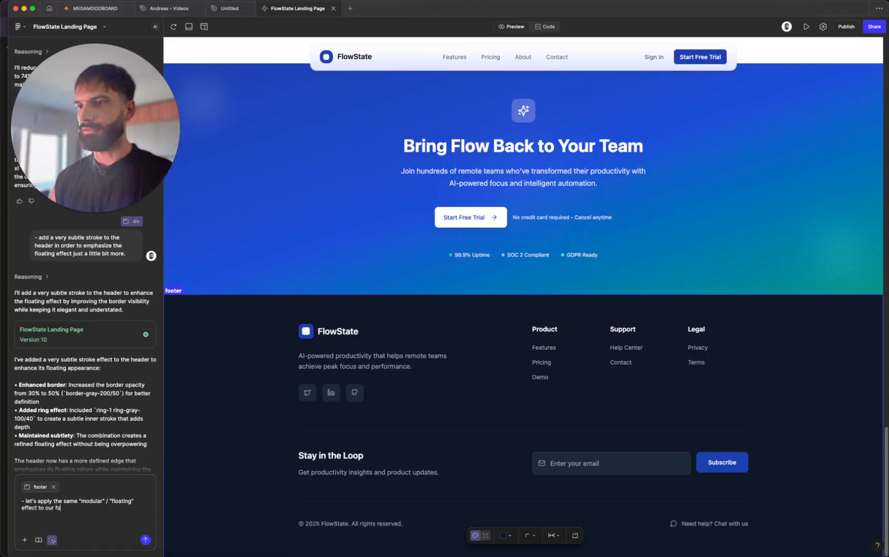
pyautogui.write('oter as we')
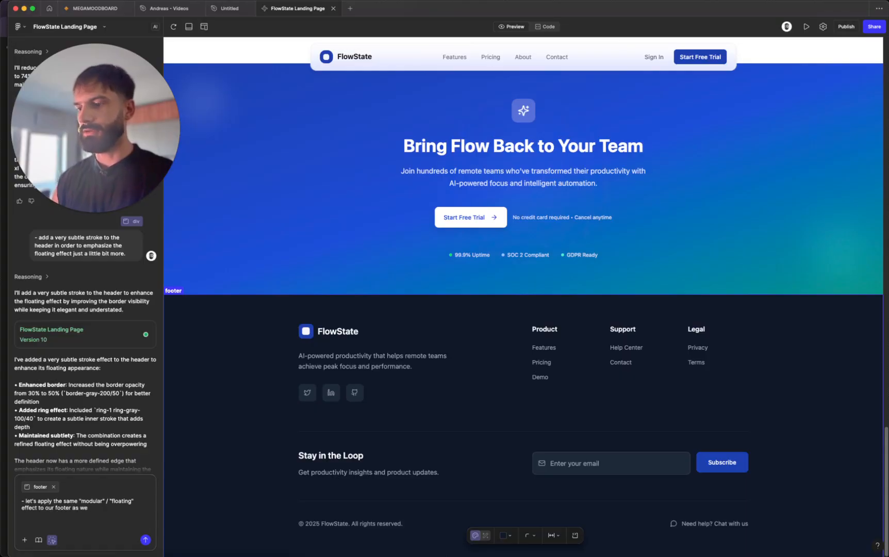
# Complete the footer request with ", while maintaining the current design aesthetic" and submit it
pyautogui.write('ll, while ma')
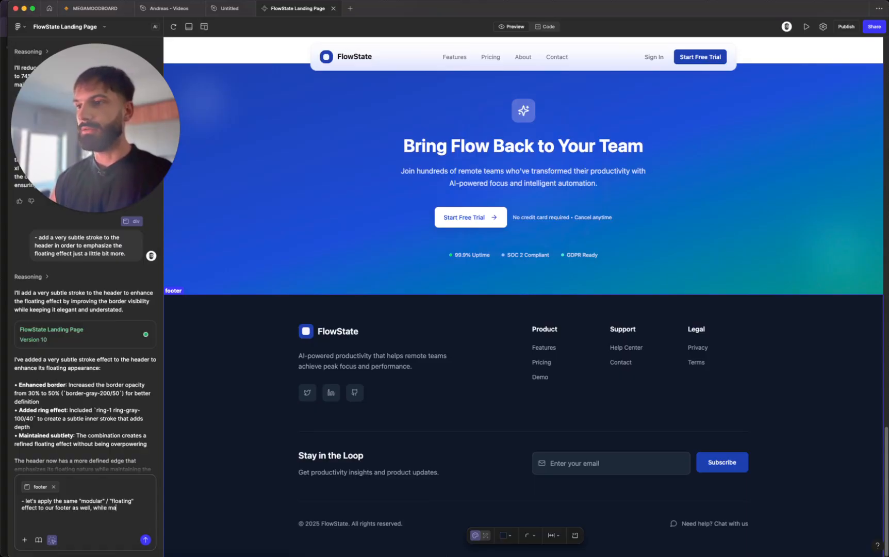
pyautogui.write('intaining ')
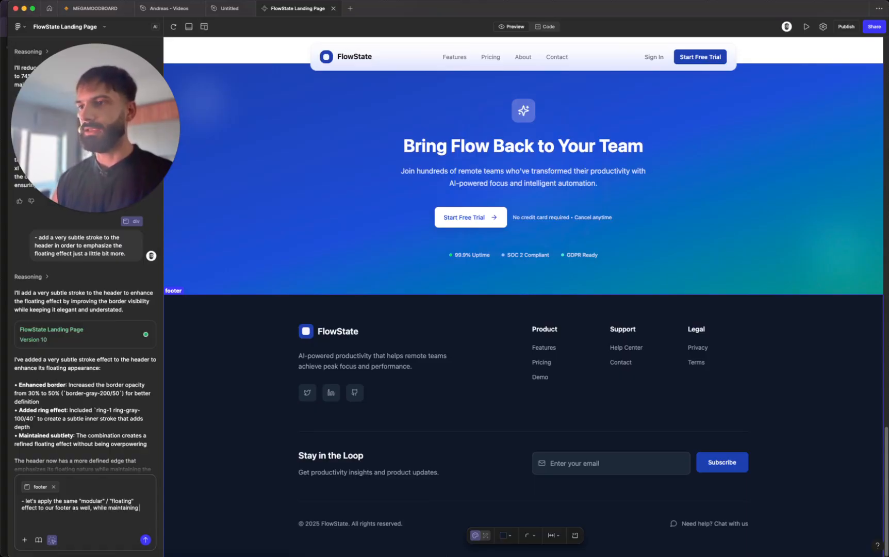
pyautogui.write('the design aesthetic')
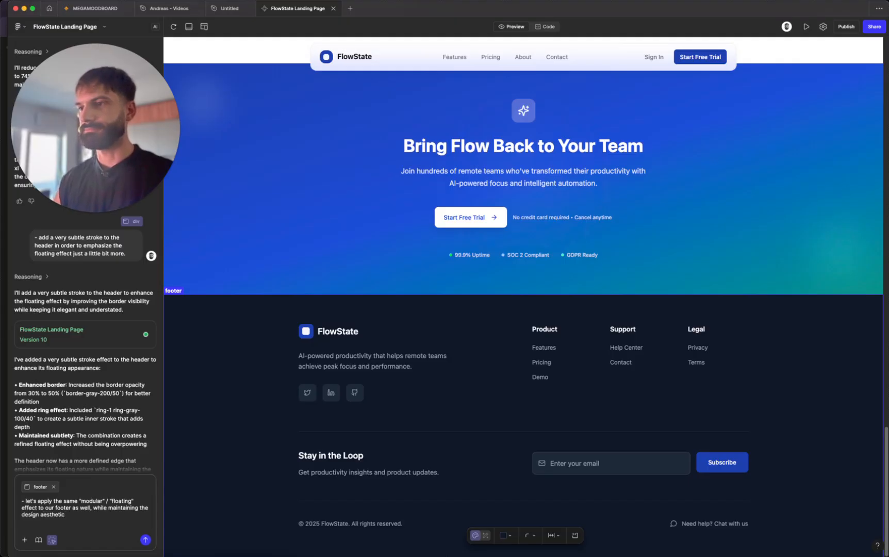
pyautogui.click(22, 514)
pyautogui.write('current')
pyautogui.press('Return')
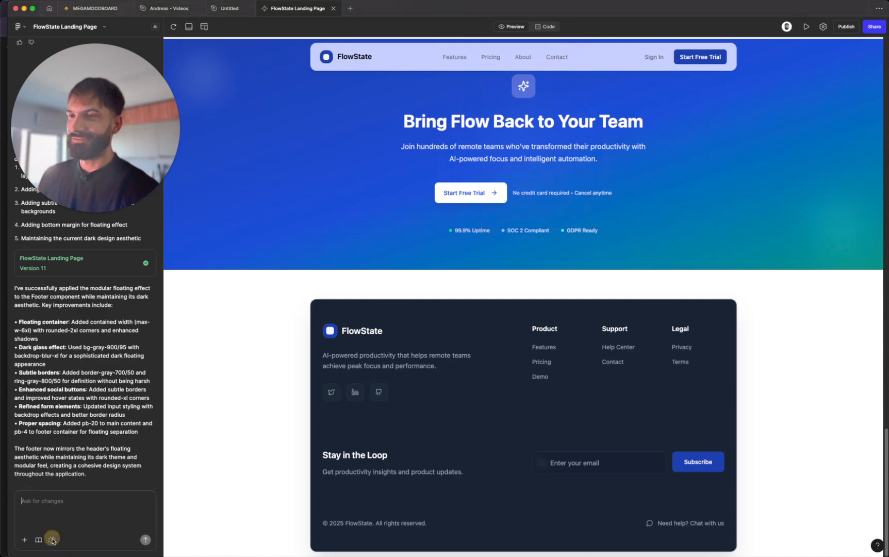
# Target the newsletter signup block in the footer and submit the request "let's remove "Stay in the loop""
pyautogui.click(52, 540)
pyautogui.click(447, 437)
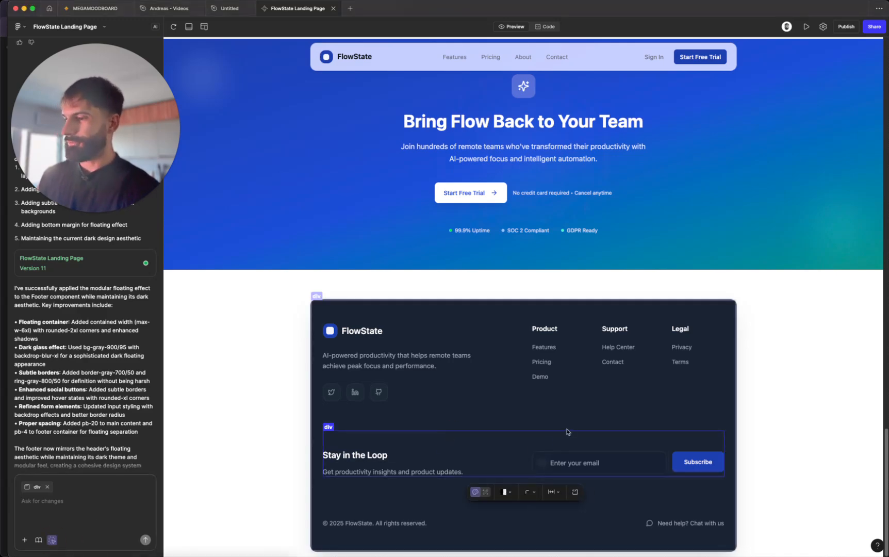
pyautogui.click(125, 503)
pyautogui.write("Iet's remove")
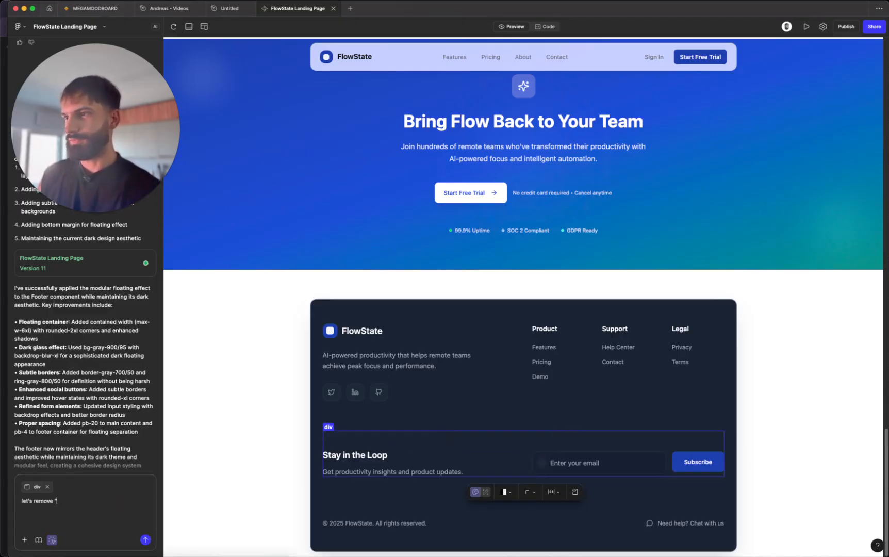
pyautogui.write(' "Stay in the loop')
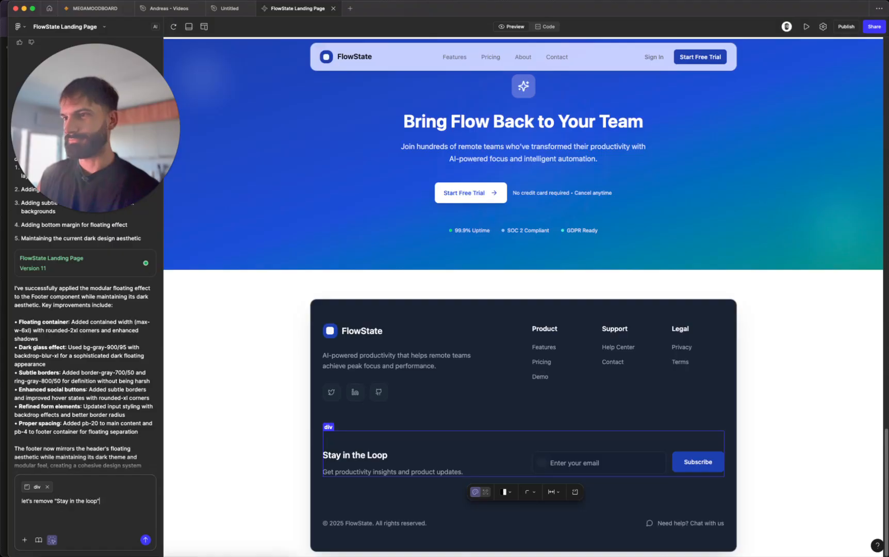
pyautogui.write('"')
pyautogui.press('Return')
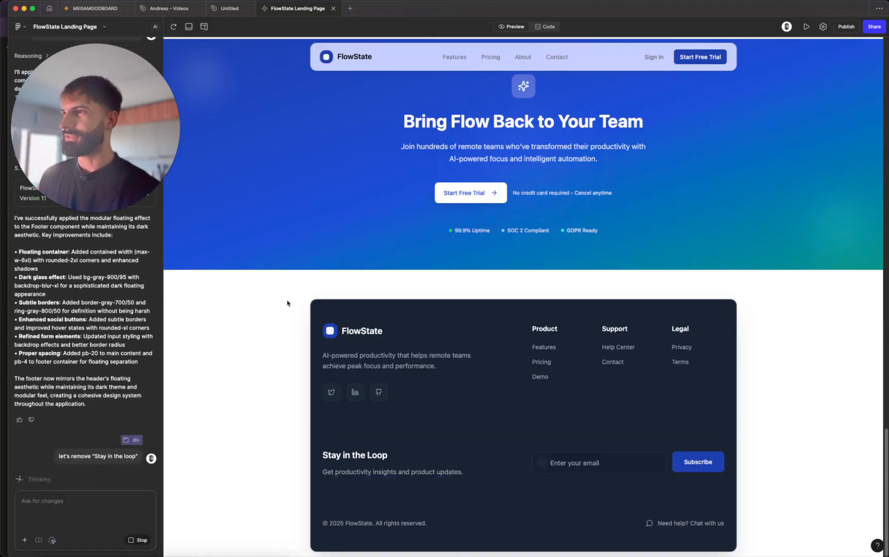
# Look over the page and reread the submitted request for a solid white section background and a soft gradient starting at the page bottom
pyautogui.scroll(5, 283, 298)
pyautogui.scroll(20, 285, 299)
pyautogui.scroll(-20, 284, 299)
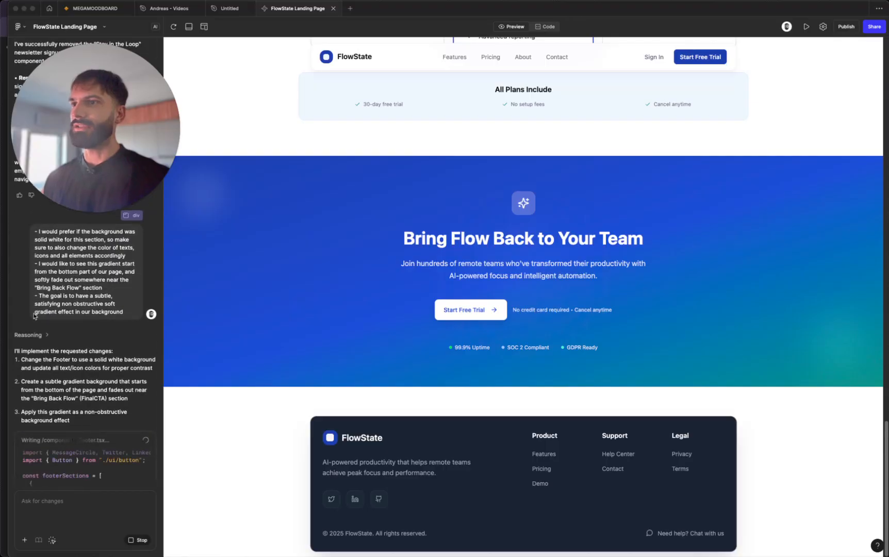
pyautogui.scroll(3, 127, 352)
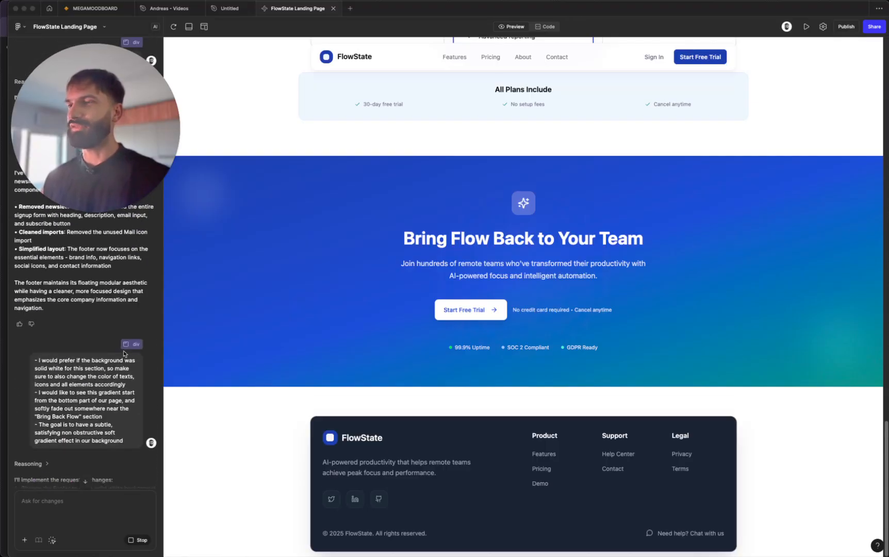
pyautogui.click(124, 442)
pyautogui.click(15, 357)
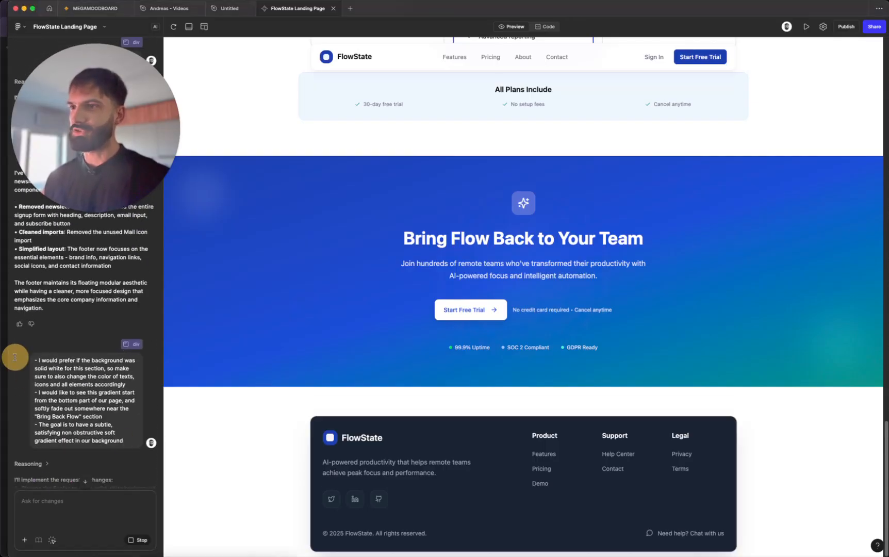
pyautogui.moveTo(37, 360); pyautogui.dragTo(137, 444)
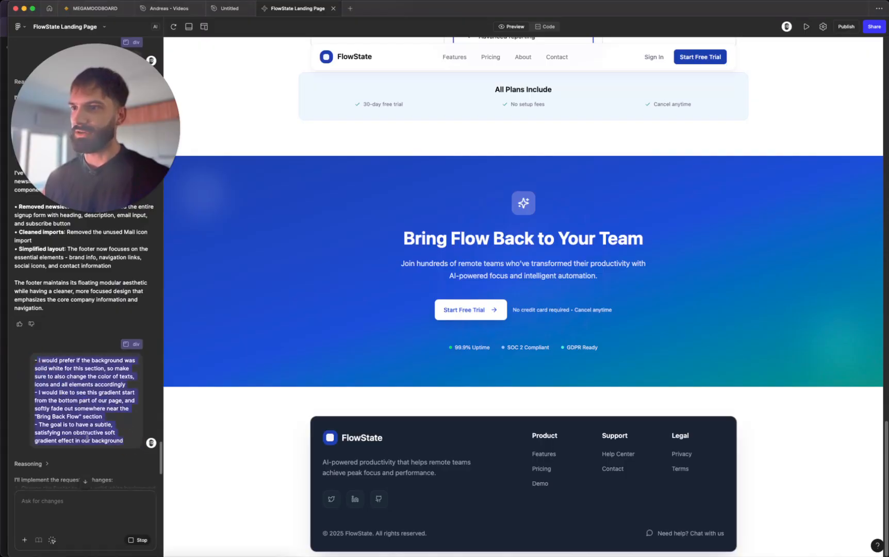
pyautogui.click(30, 433)
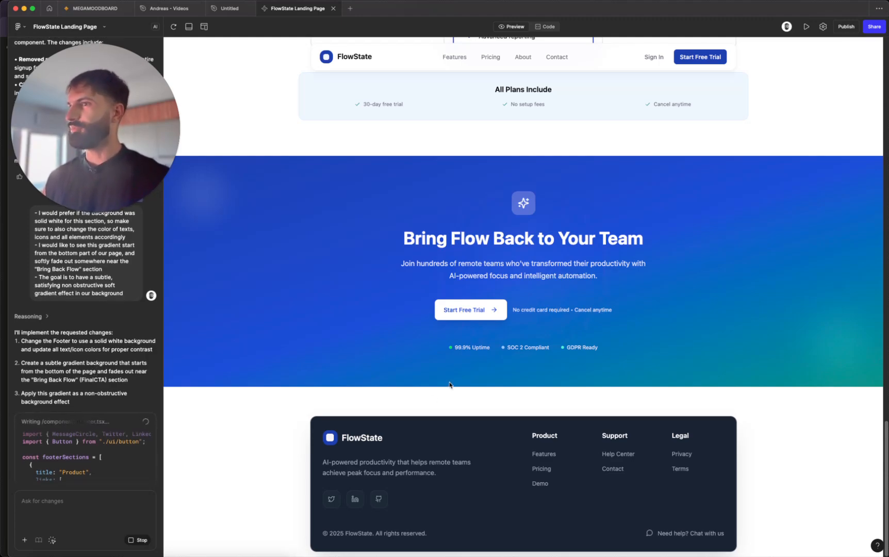
pyautogui.moveTo(235, 456); pyautogui.dragTo(218, 476)
pyautogui.moveTo(235, 536); pyautogui.dragTo(245, 541)
pyautogui.click(249, 461)
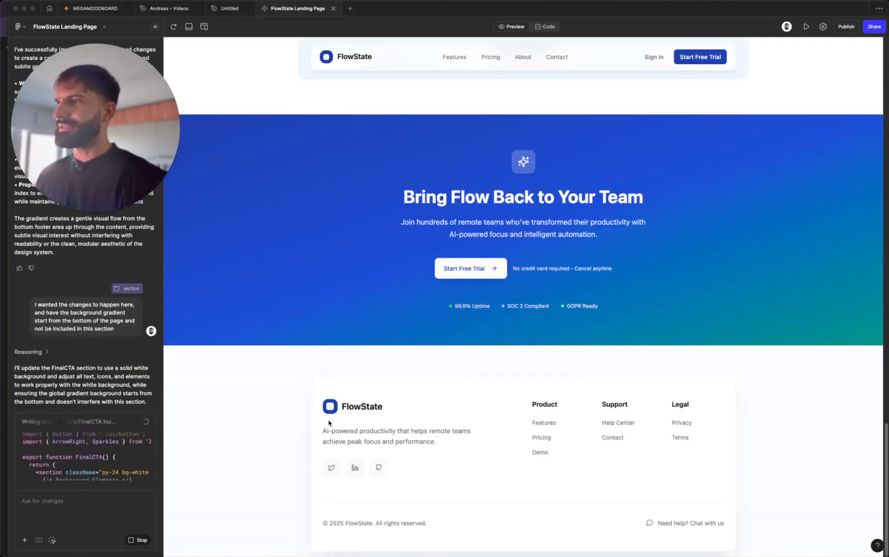
pyautogui.moveTo(547, 158); pyautogui.dragTo(358, 314)
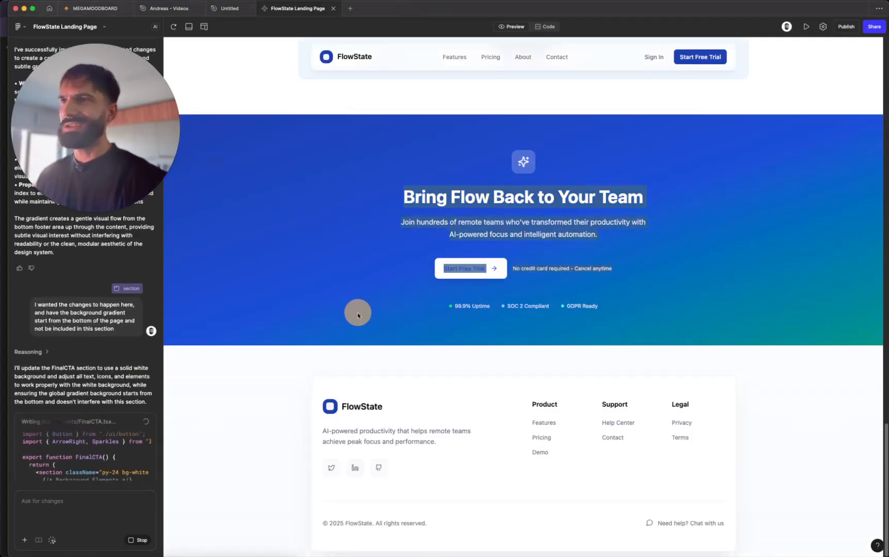
pyautogui.click(357, 313)
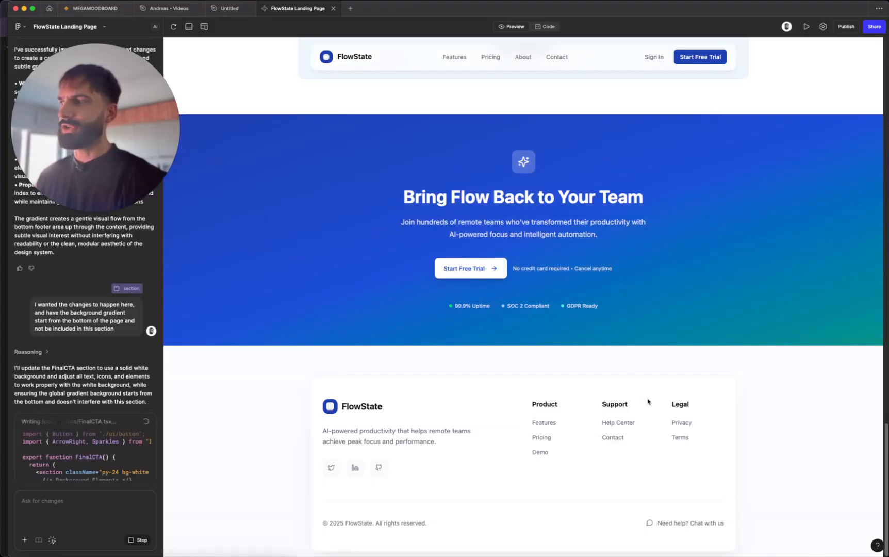
pyautogui.moveTo(362, 371); pyautogui.dragTo(487, 454)
pyautogui.click(486, 456)
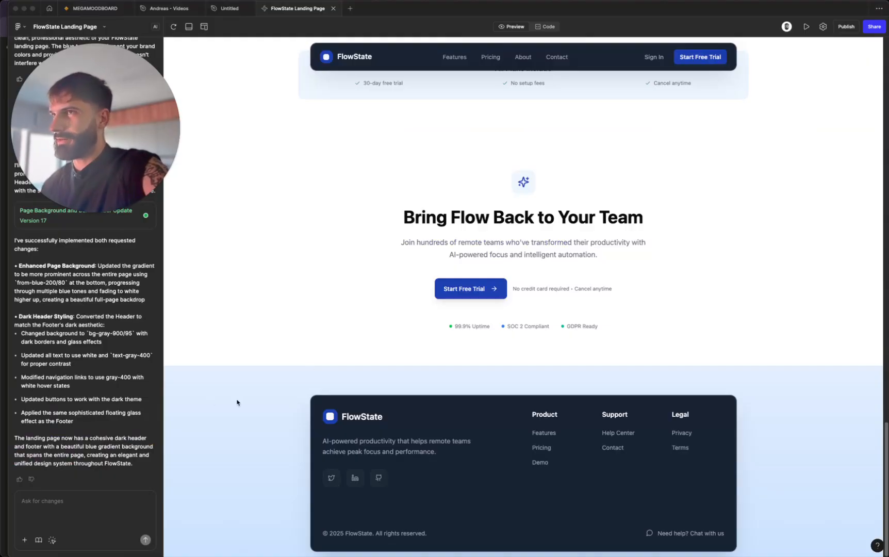
pyautogui.moveTo(276, 419); pyautogui.dragTo(268, 399)
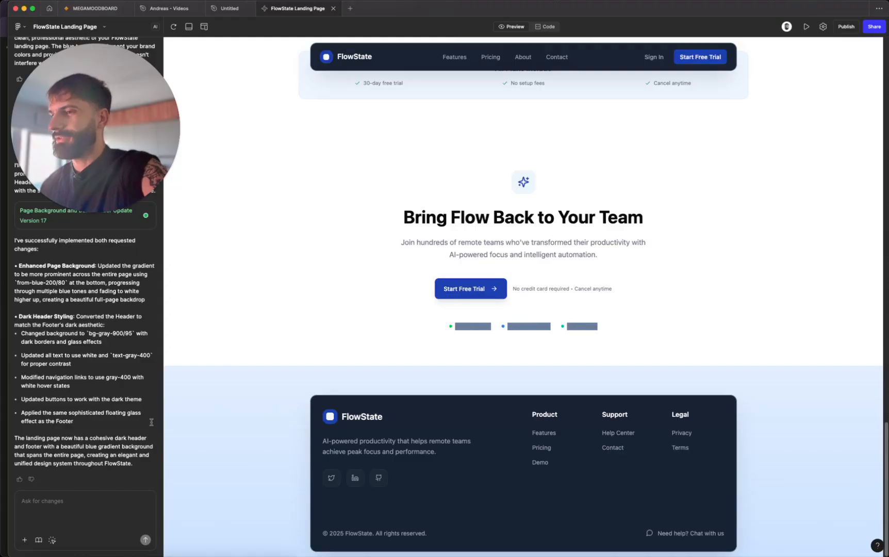
# Target the "Bring Flow Back to Your Team" section and set its white background's opacity to 0%
pyautogui.click(53, 541)
pyautogui.click(236, 387)
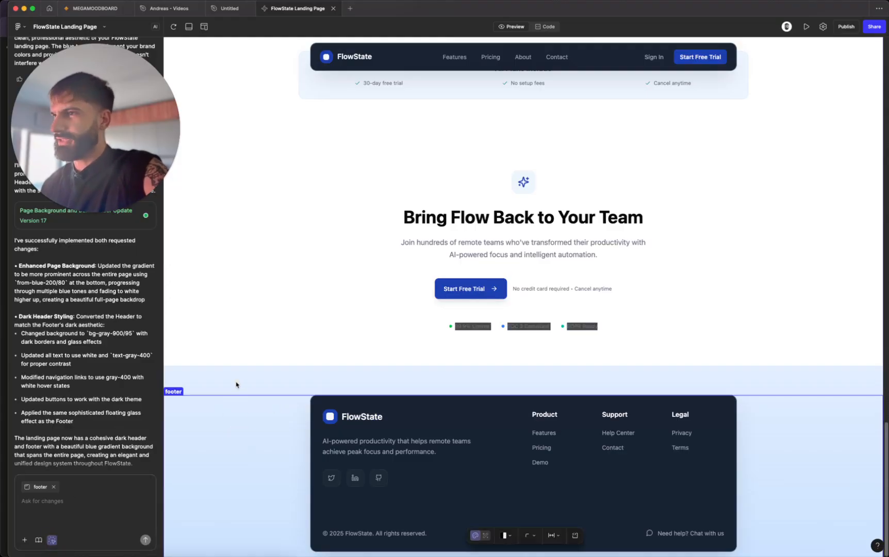
pyautogui.click(244, 363)
pyautogui.click(243, 378)
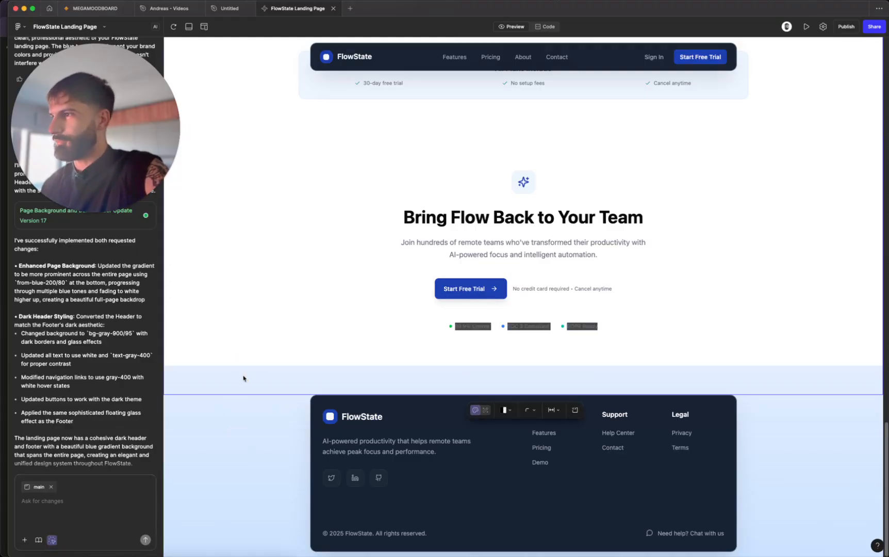
pyautogui.click(265, 328)
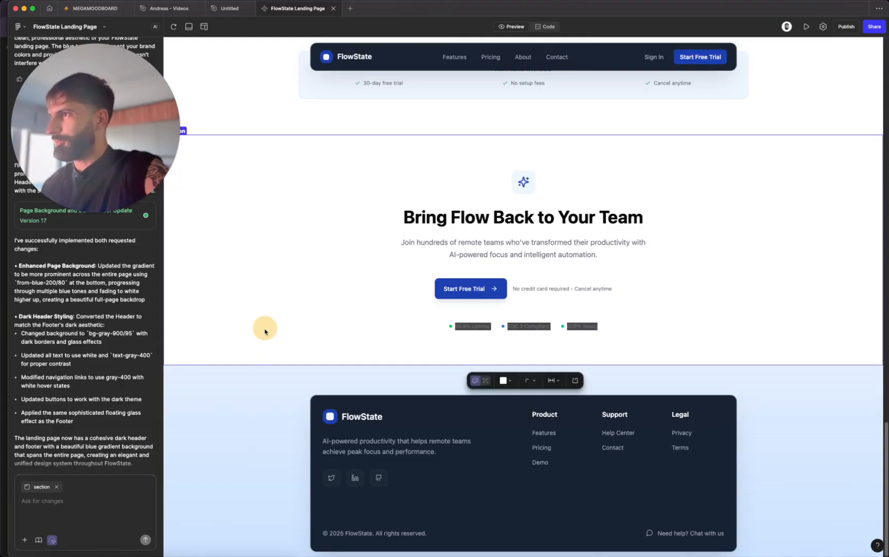
pyautogui.click(503, 380)
pyautogui.click(500, 519)
pyautogui.click(535, 520)
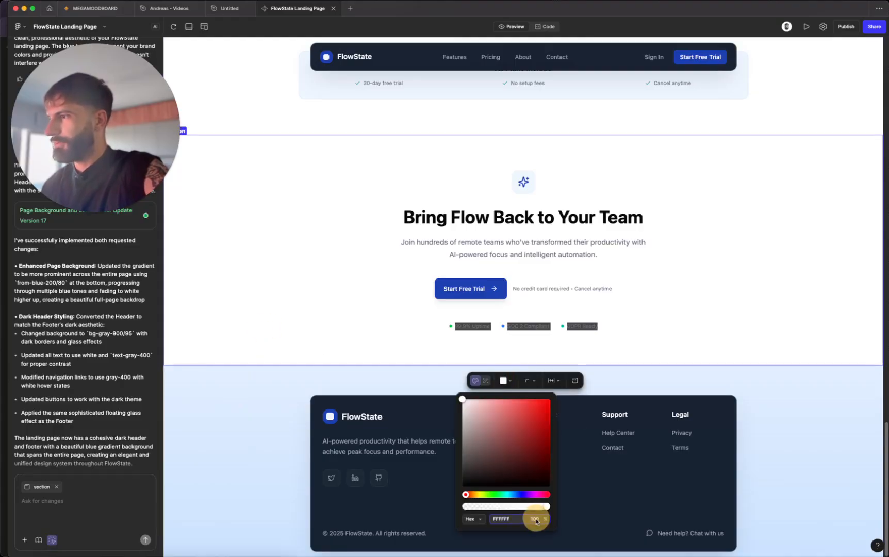
pyautogui.write('0')
pyautogui.press('Return')
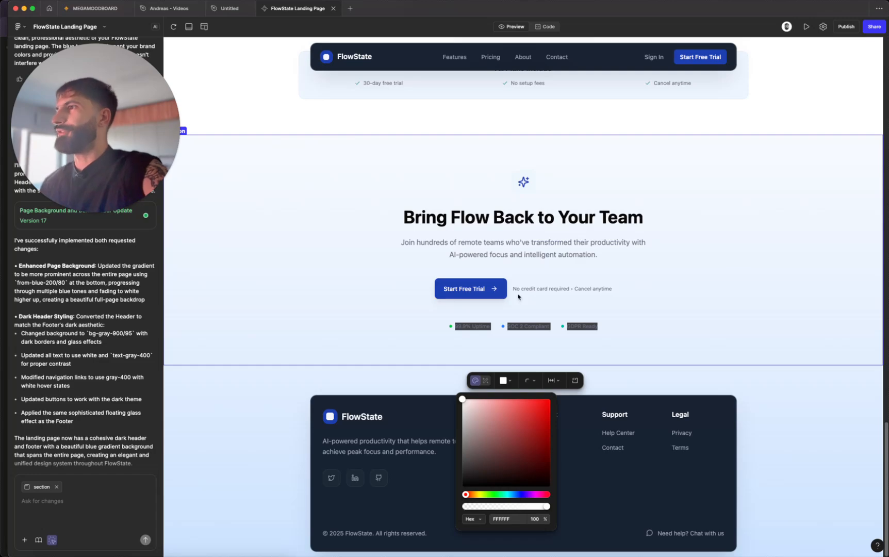
pyautogui.click(722, 250)
# Target the pricing plans section and set its background opacity to 0%
pyautogui.scroll(5, 722, 266)
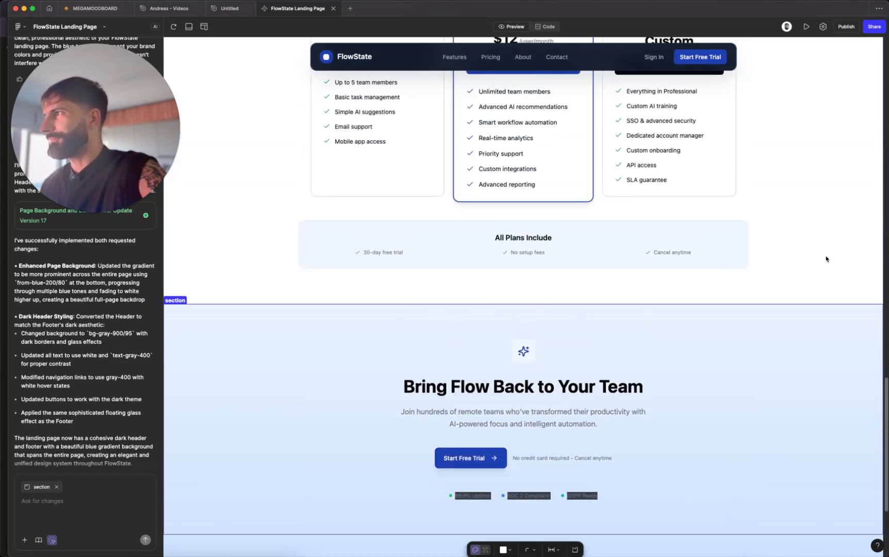
pyautogui.click(805, 264)
pyautogui.click(505, 319)
pyautogui.click(532, 460)
pyautogui.doubleClick(534, 459)
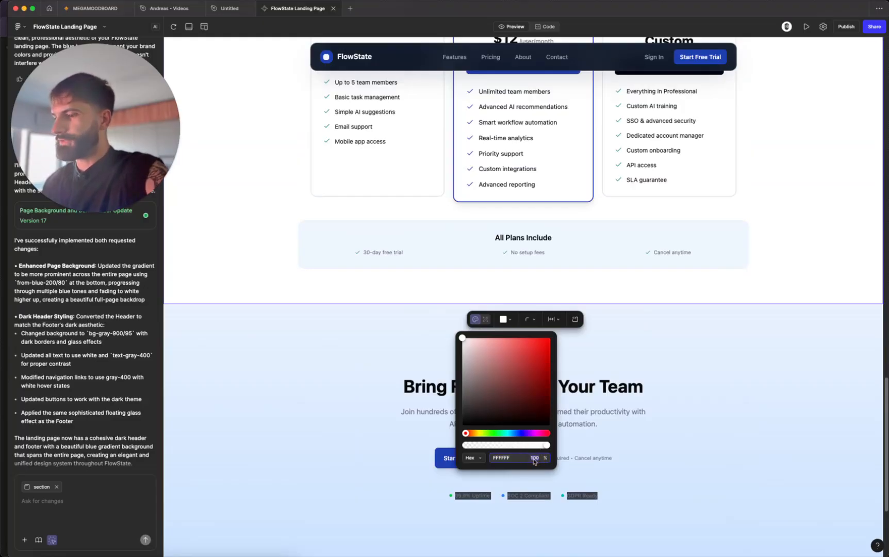
pyautogui.write('0')
pyautogui.click(635, 291)
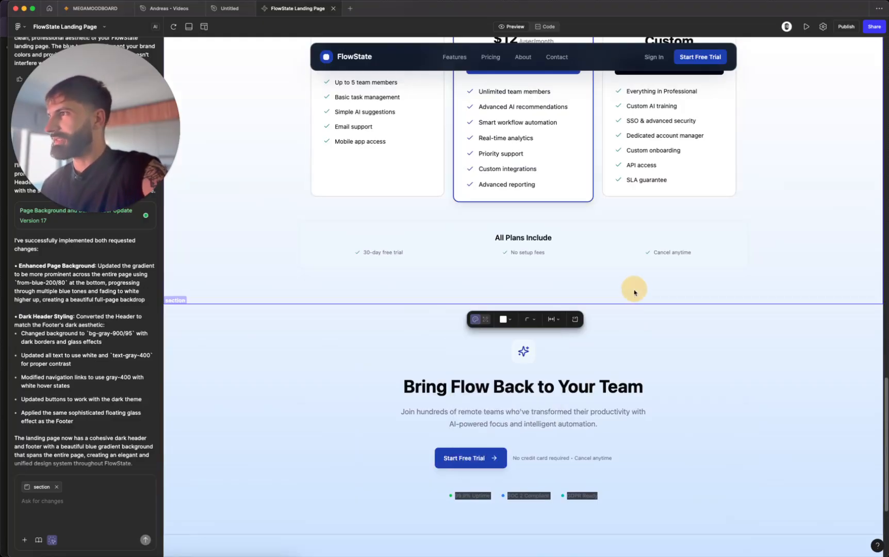
# Target the "Trusted by High-Performance Teams" section and set its grey background's opacity to 0%
pyautogui.scroll(4, 634, 293)
pyautogui.scroll(6, 636, 292)
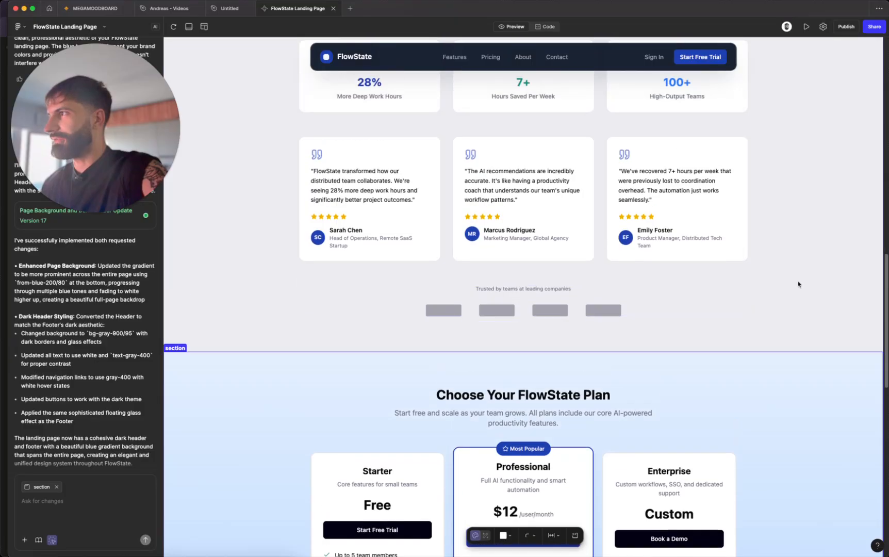
pyautogui.click(504, 367)
pyautogui.click(533, 506)
pyautogui.doubleClick(534, 506)
pyautogui.write('0')
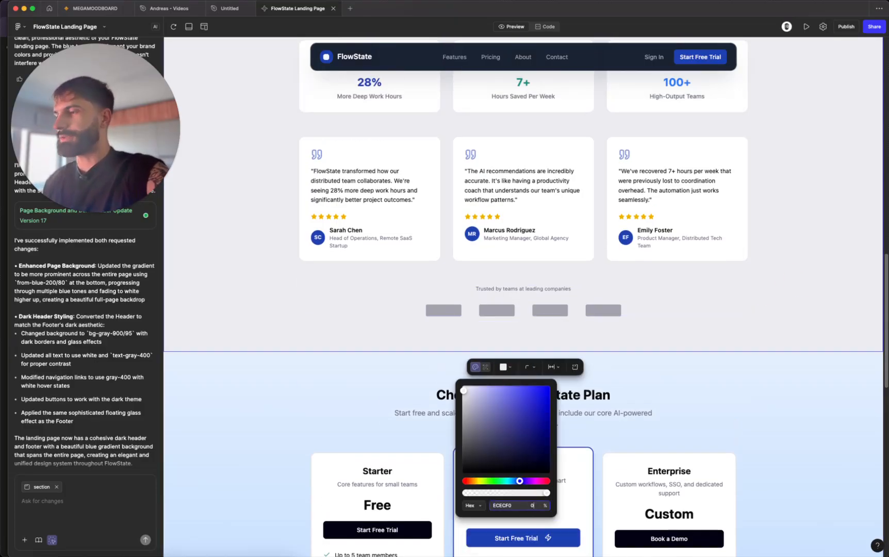
pyautogui.press('Return')
pyautogui.click(769, 283)
# Make the white background of the "Built for Modern Remote Teams" section fully transparent
pyautogui.scroll(8, 769, 286)
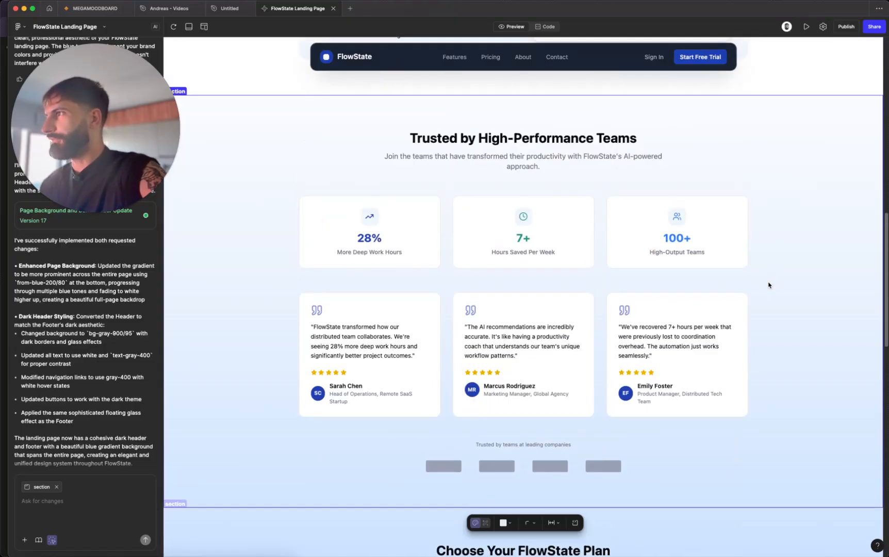
pyautogui.scroll(3, 769, 285)
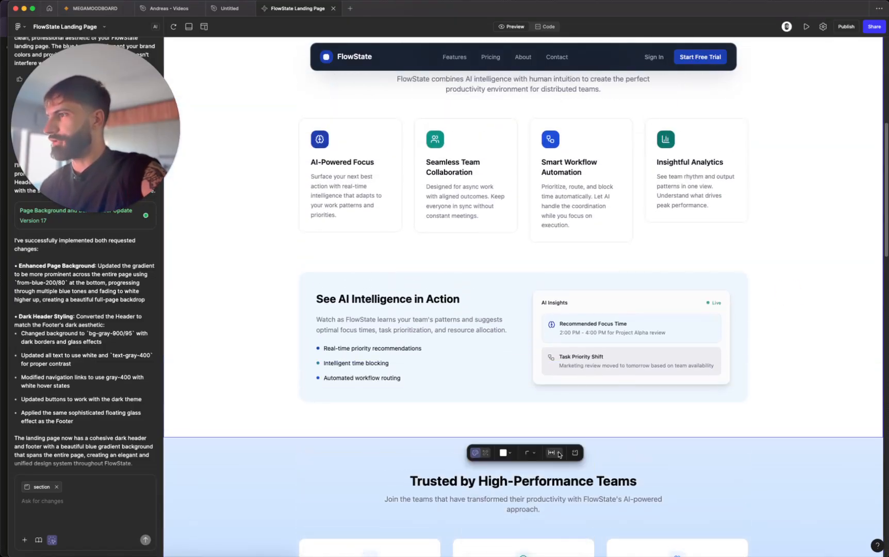
pyautogui.click(513, 456)
pyautogui.doubleClick(532, 428)
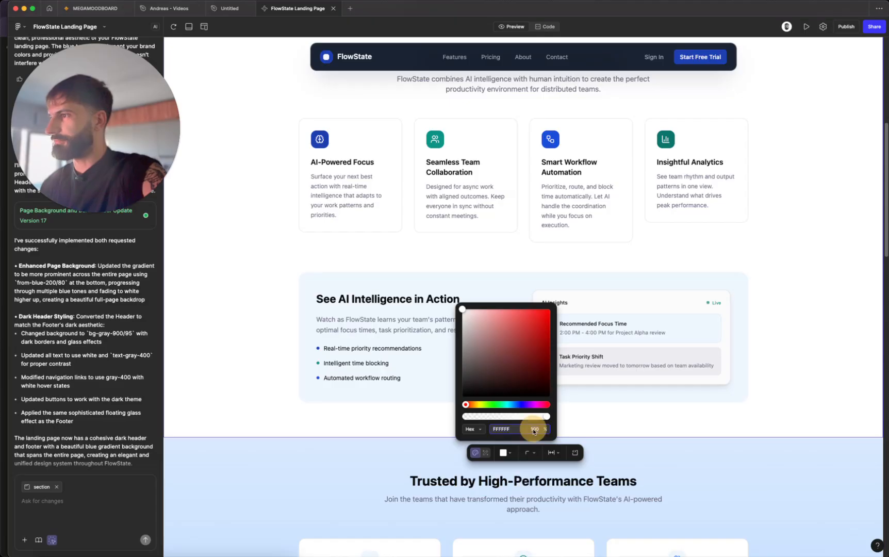
pyautogui.click(726, 453)
pyautogui.scroll(-12, 727, 454)
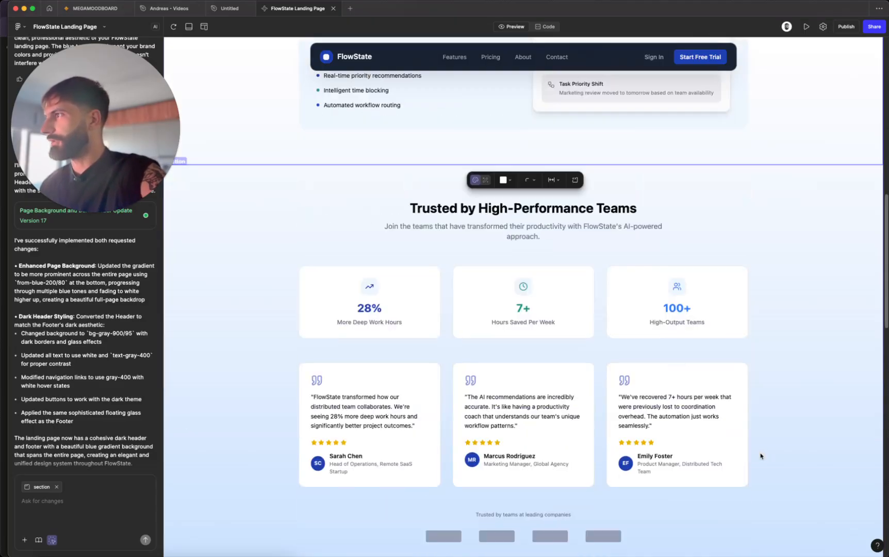
# Target the hero section, make its white background fully transparent and clear the section targeting
pyautogui.scroll(12, 761, 455)
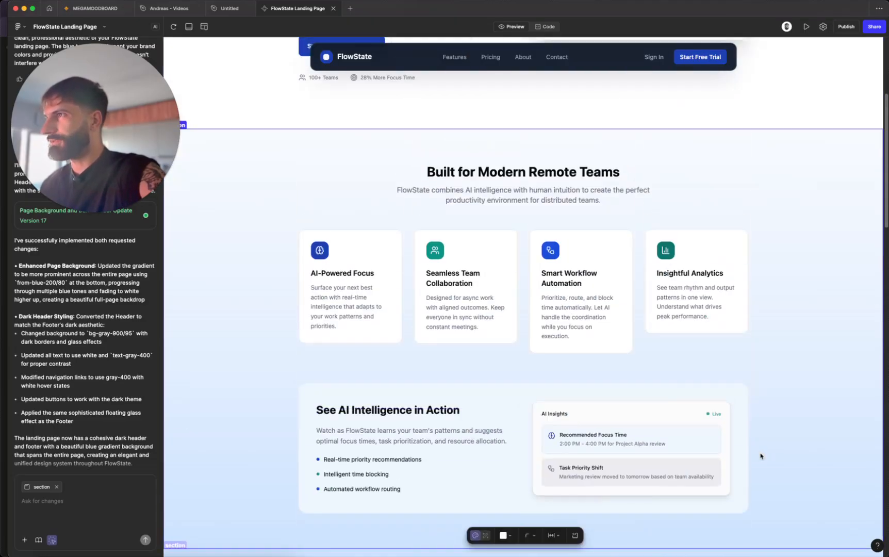
pyautogui.click(784, 292)
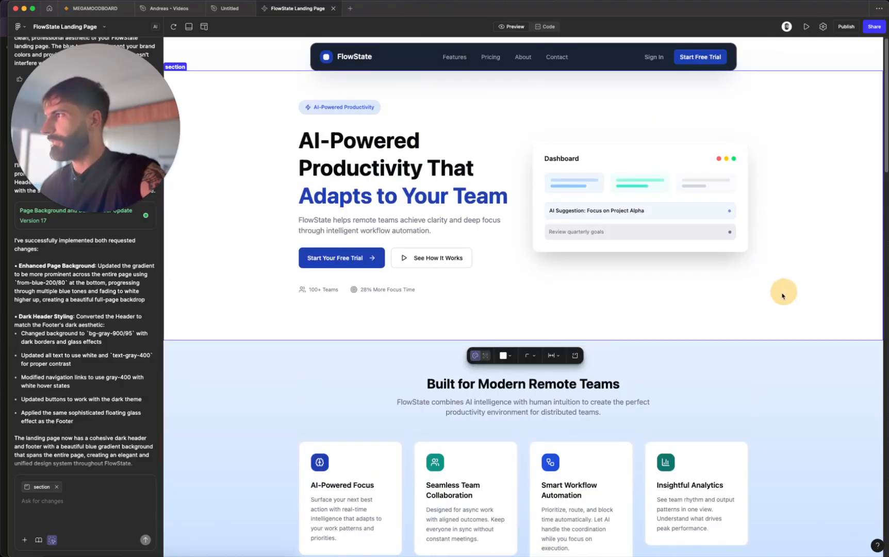
pyautogui.click(503, 357)
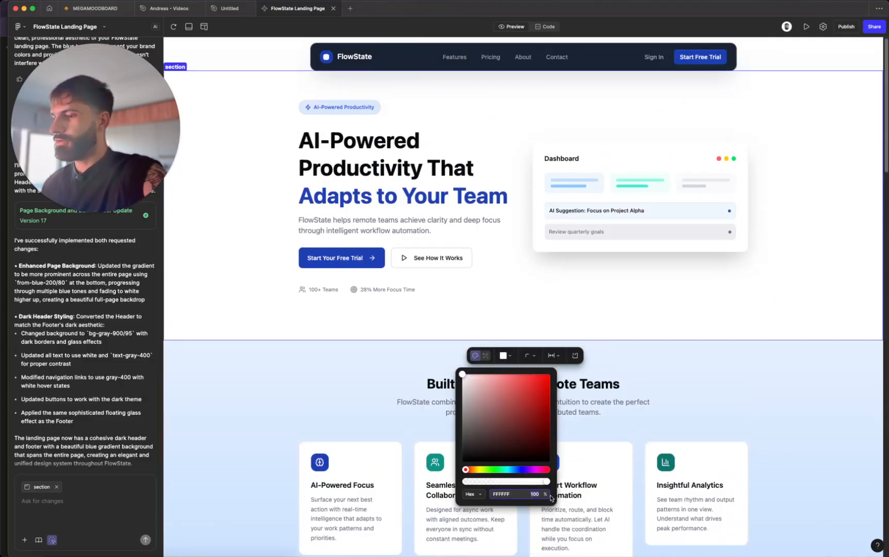
pyautogui.press('Return')
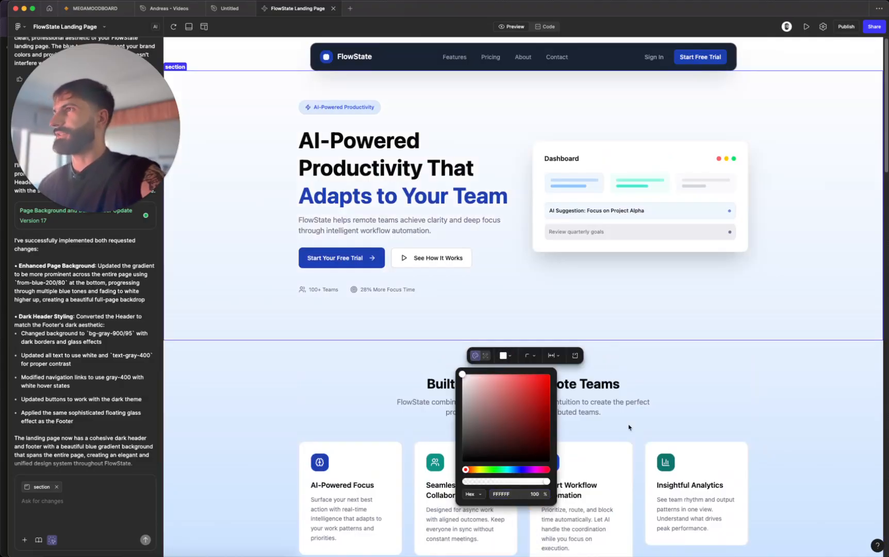
pyautogui.click(758, 382)
pyautogui.click(57, 489)
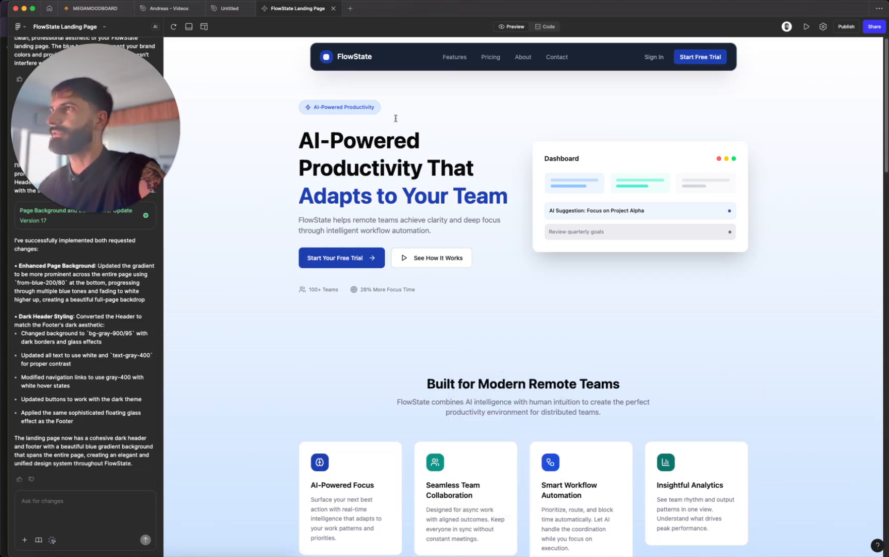
# Look over the whole page to examine how the blue background gradient runs behind the sections
pyautogui.scroll(-10, 633, 264)
pyautogui.scroll(-10, 633, 264)
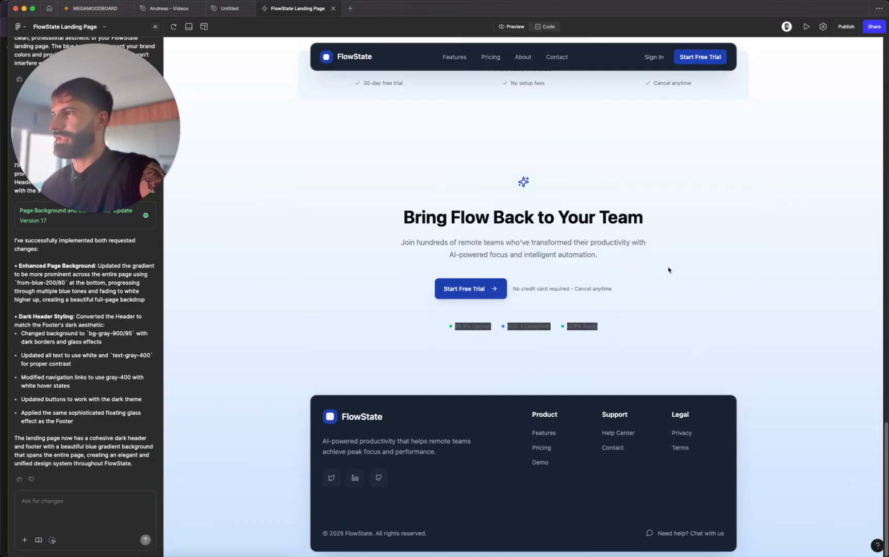
pyautogui.click(694, 290)
pyautogui.scroll(5, 690, 288)
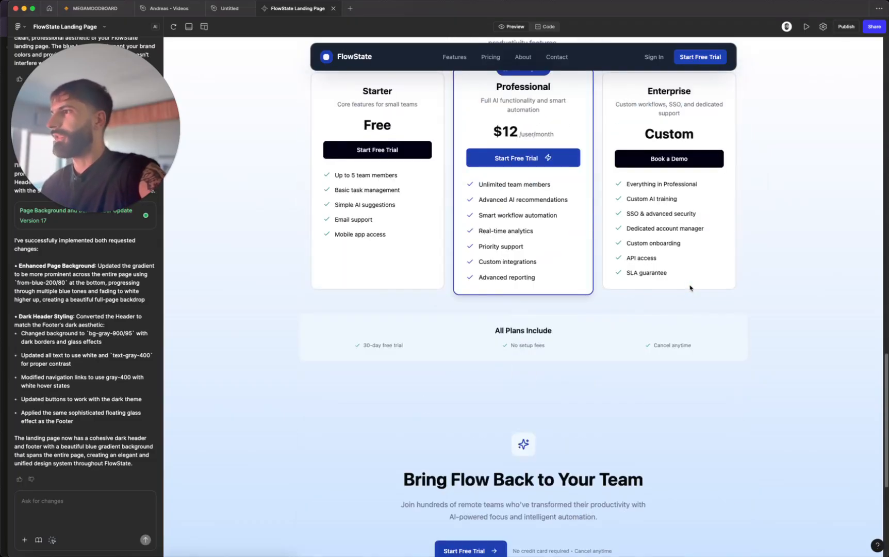
pyautogui.scroll(3, 691, 288)
pyautogui.scroll(15, 691, 288)
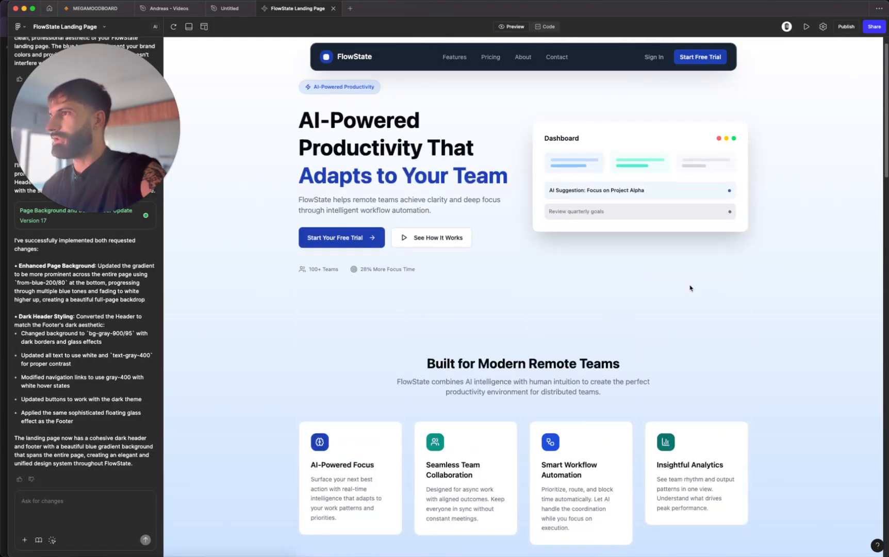
pyautogui.scroll(-15, 690, 288)
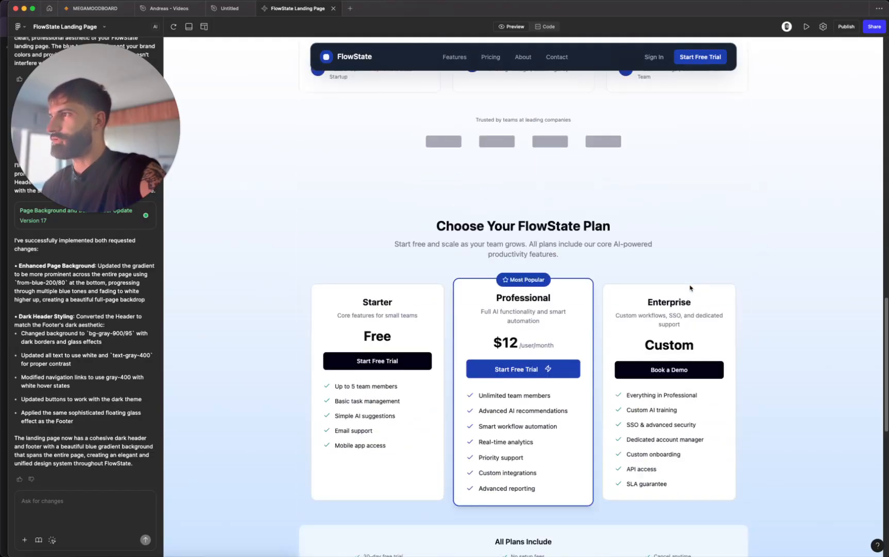
pyautogui.scroll(-5, 690, 289)
# Target the "All Plans Include" block and request its redesign as a more prominent module matching the floating header and footer
pyautogui.click(52, 540)
pyautogui.click(349, 257)
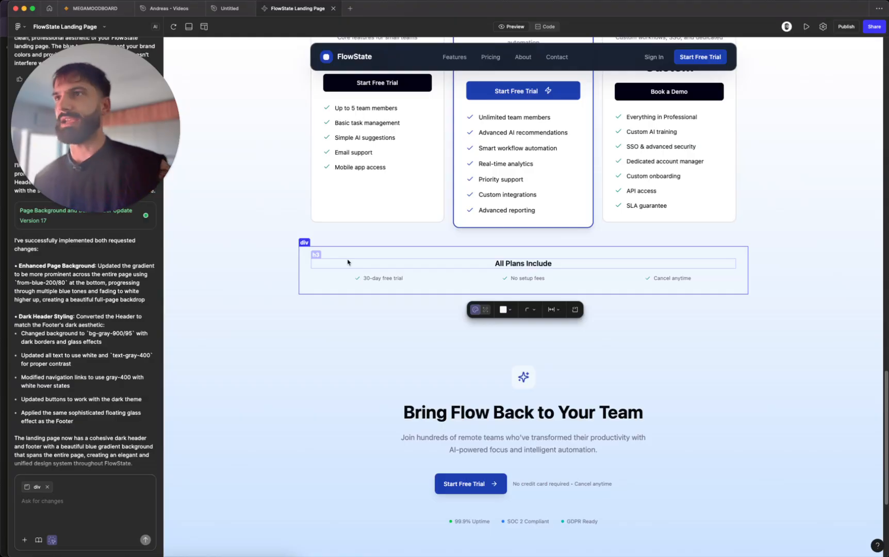
pyautogui.click(70, 508)
pyautogui.write('p')
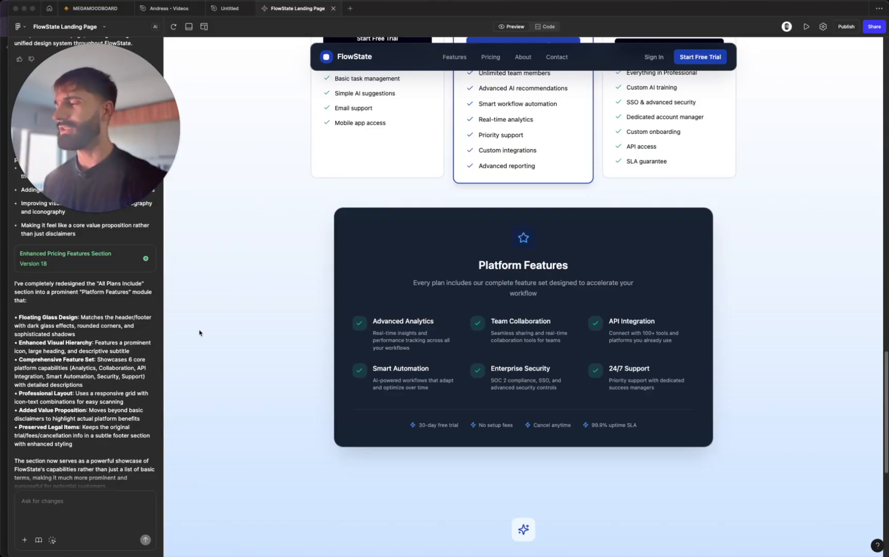
# Examine the redesigned "Platform Features" module and how it fits between the pricing cards and the call-to-action section
pyautogui.tripleClick(501, 266)
pyautogui.scroll(-5, 491, 283)
pyautogui.scroll(3, 491, 282)
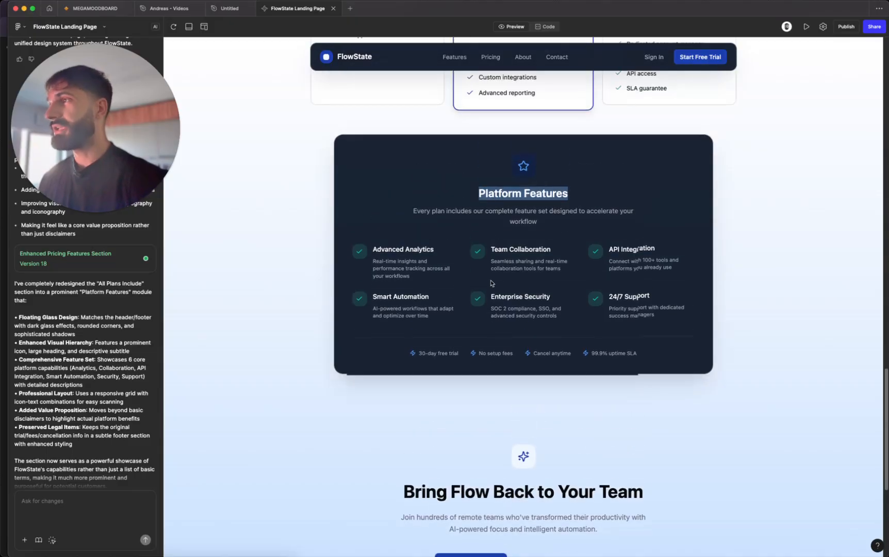
pyautogui.click(513, 290)
pyautogui.scroll(4, 513, 291)
pyautogui.scroll(-3, 513, 292)
pyautogui.scroll(-3, 513, 293)
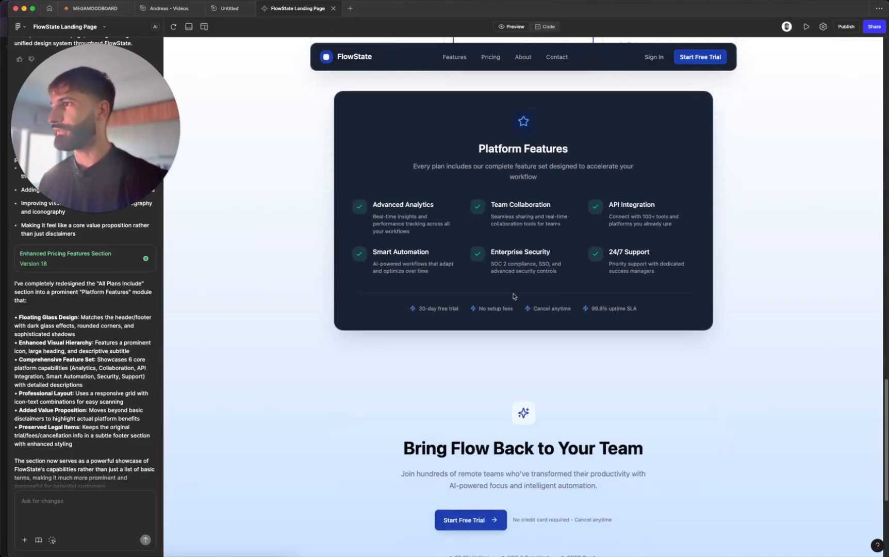
pyautogui.scroll(-10, 513, 296)
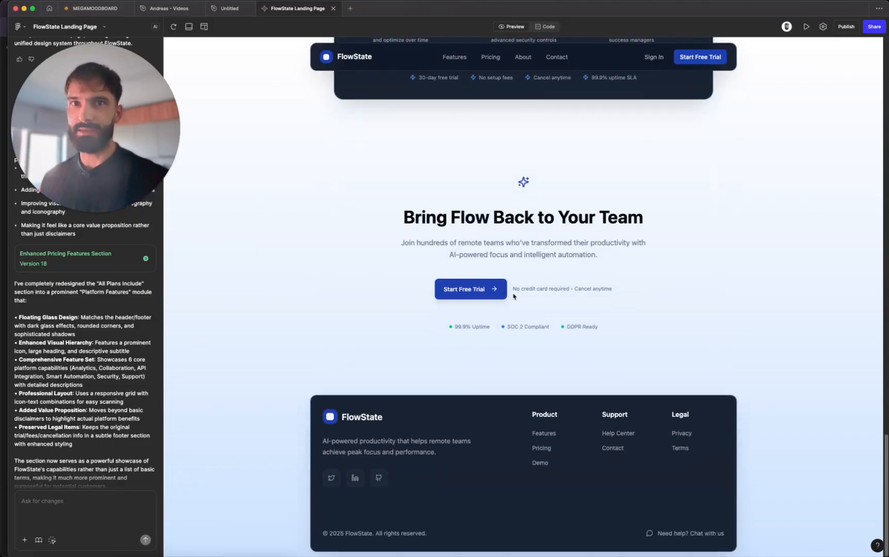
pyautogui.scroll(10, 453, 265)
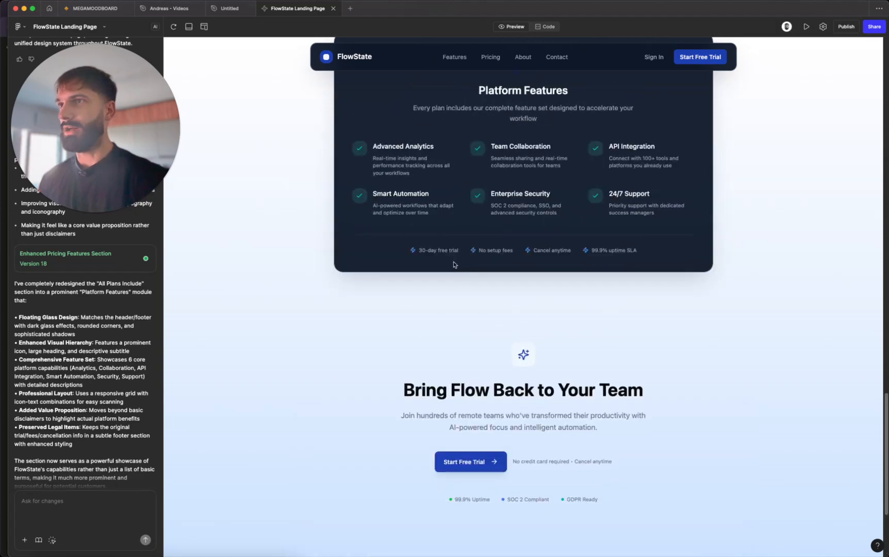
pyautogui.scroll(7, 453, 265)
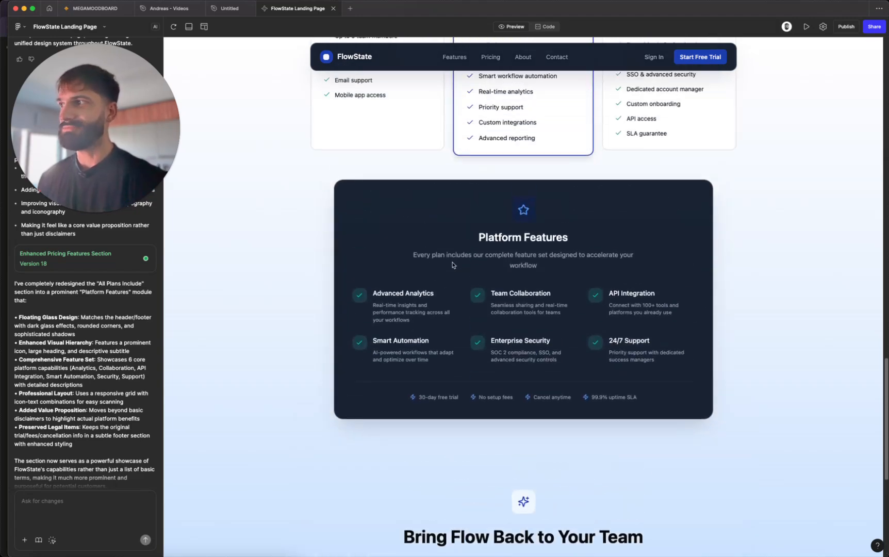
pyautogui.scroll(-7, 687, 313)
pyautogui.scroll(7, 688, 313)
pyautogui.scroll(-6, 687, 313)
pyautogui.scroll(7, 368, 515)
pyautogui.scroll(-10, 240, 513)
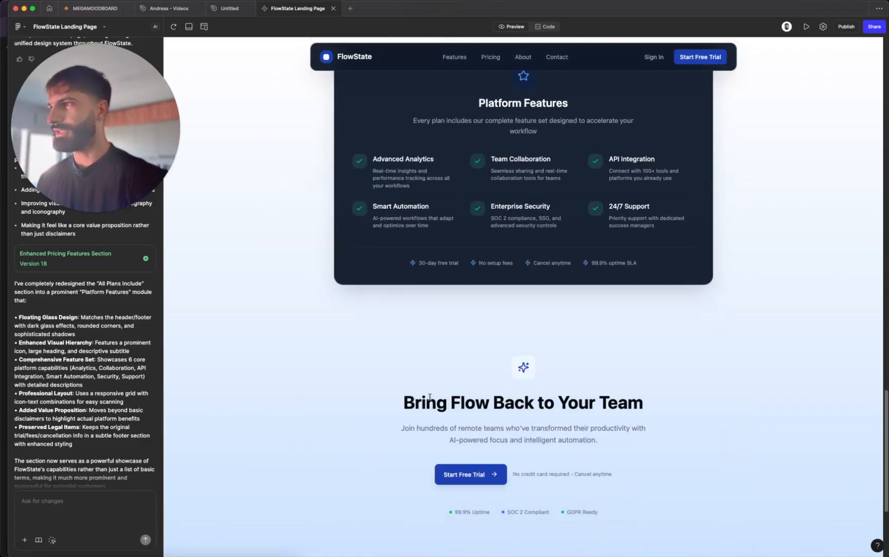
# Target the section holding the pricing cards and Platform Features module, set its bottom padding to 34 and clear the targeting
pyautogui.click(51, 540)
pyautogui.click(454, 295)
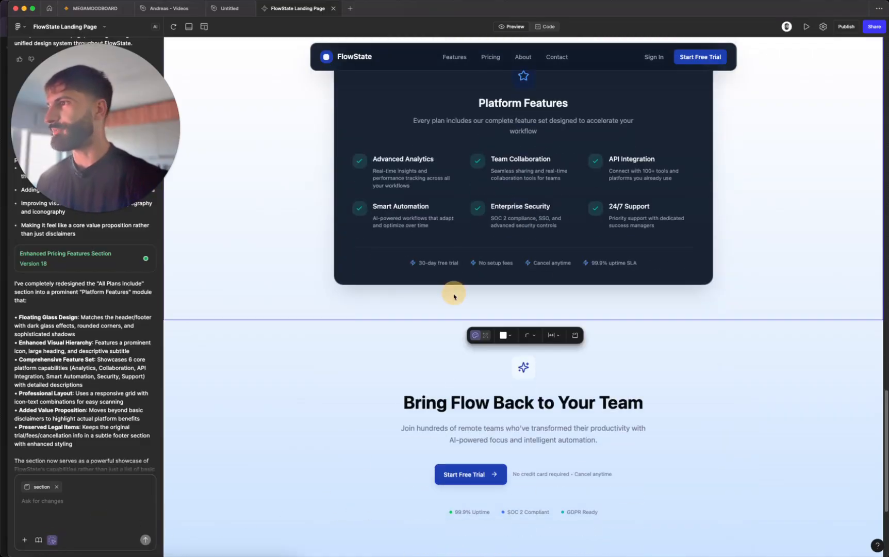
pyautogui.scroll(3, 551, 388)
pyautogui.click(552, 423)
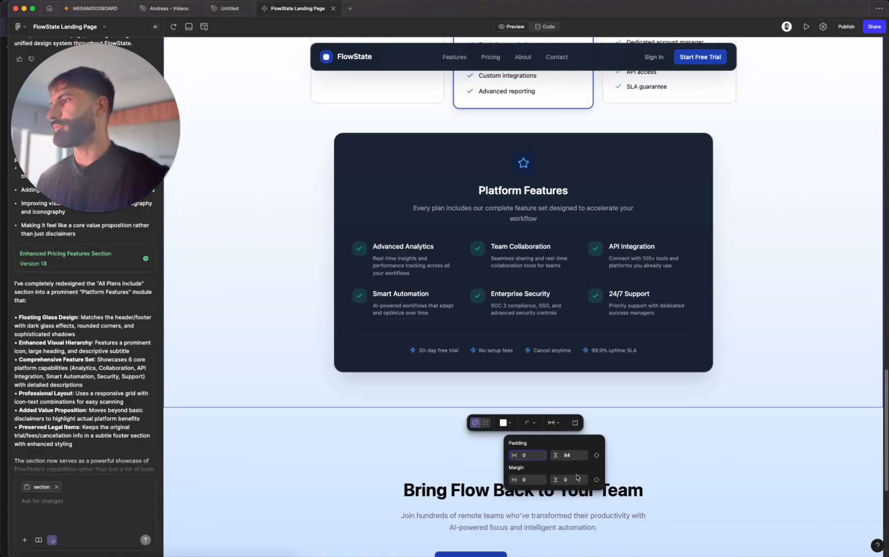
pyautogui.click(596, 455)
pyautogui.click(577, 470)
pyautogui.write('24')
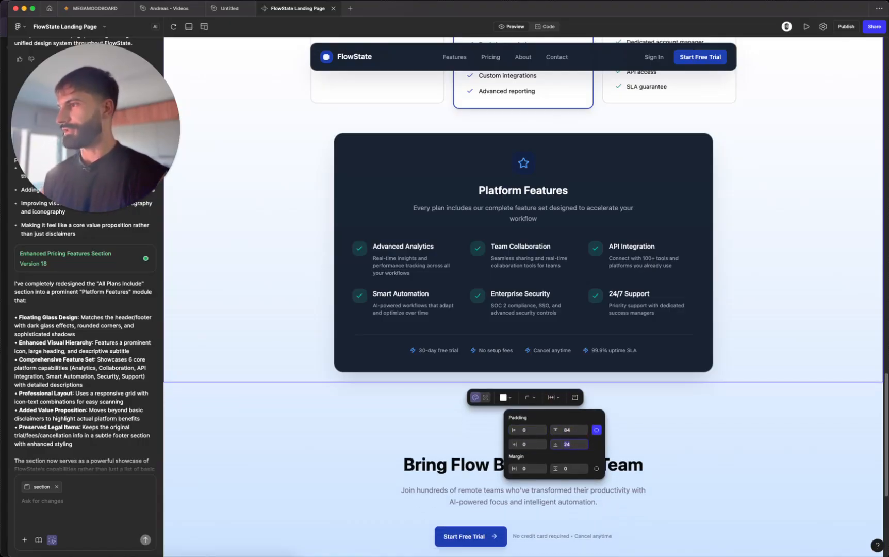
pyautogui.hotkey('shift', 'Up')
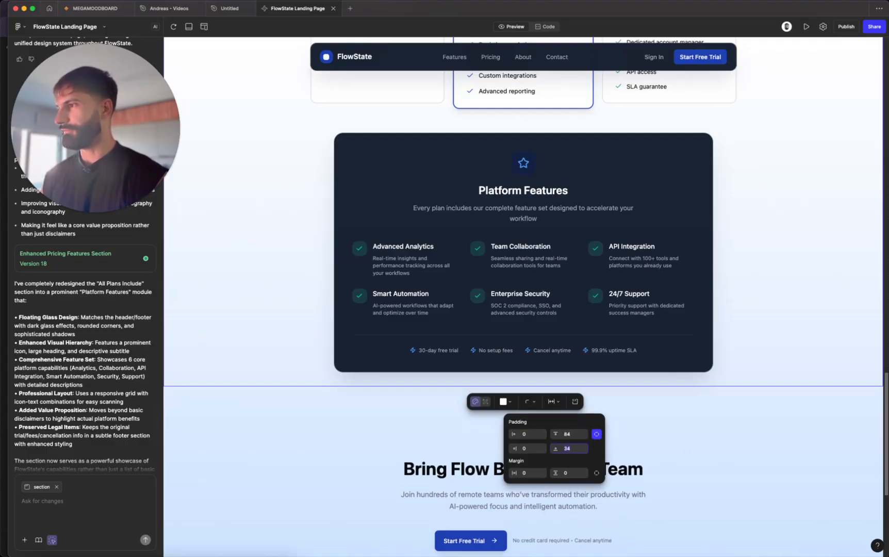
pyautogui.click(731, 353)
pyautogui.click(760, 362)
# Try a larger top padding on the Platform Features module and return it to 42
pyautogui.scroll(1, 309, 480)
pyautogui.scroll(3, 308, 480)
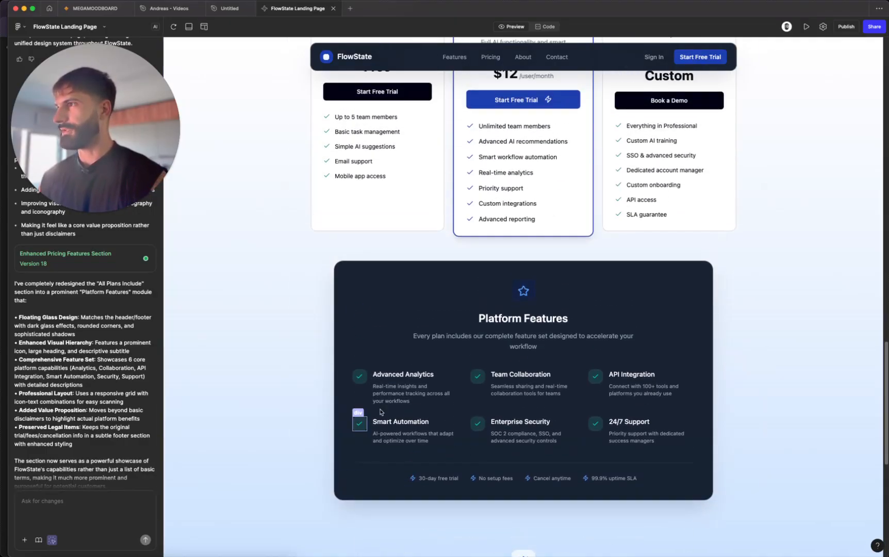
pyautogui.click(709, 283)
pyautogui.click(554, 515)
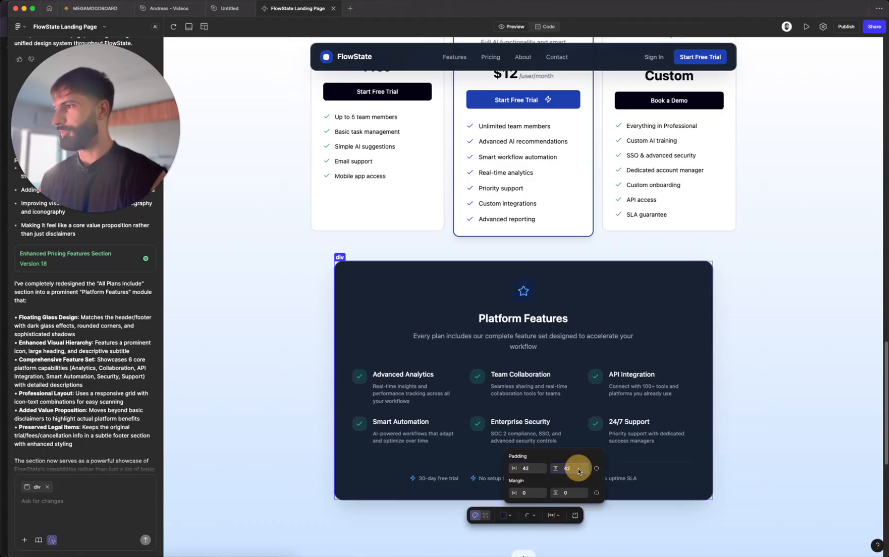
pyautogui.click(596, 468)
pyautogui.click(572, 453)
pyautogui.write('62')
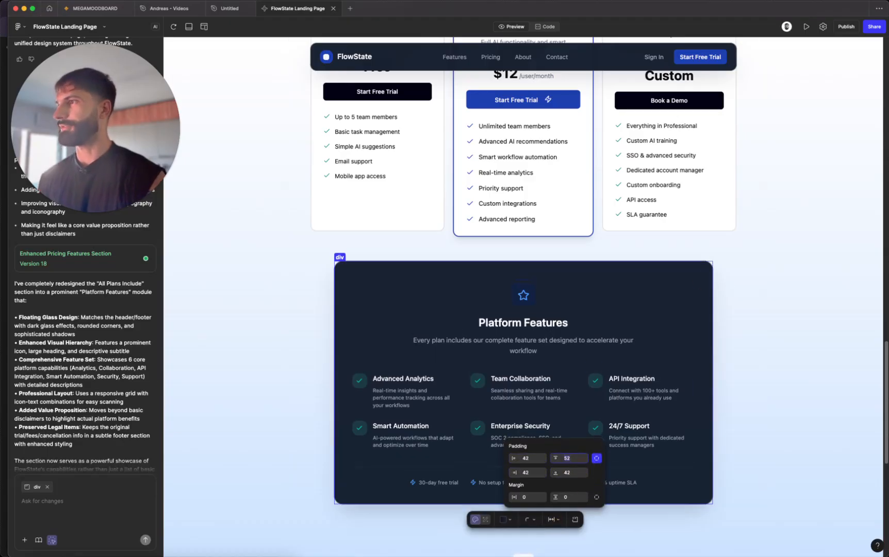
pyautogui.hotkey('shift', 'Down')
pyautogui.hotkey('shift', 'Down')
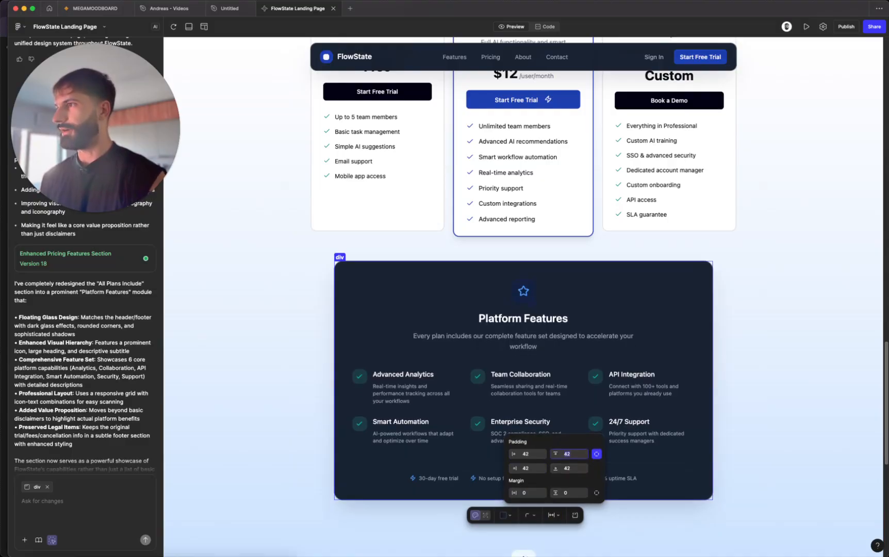
# Add vertical spacing below the Platform Features module inside its surrounding container and clear the targeting
pyautogui.click(621, 242)
pyautogui.click(595, 251)
pyautogui.click(551, 514)
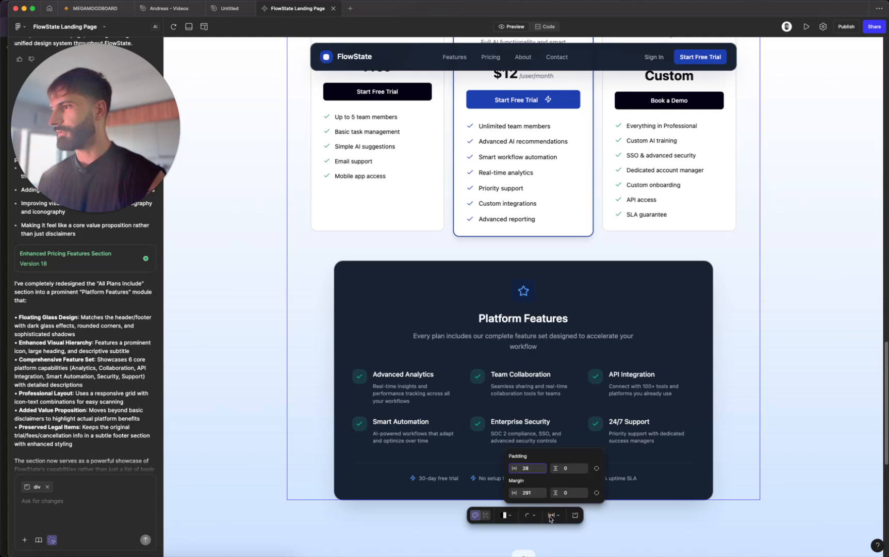
pyautogui.moveTo(556, 493); pyautogui.dragTo(557, 492)
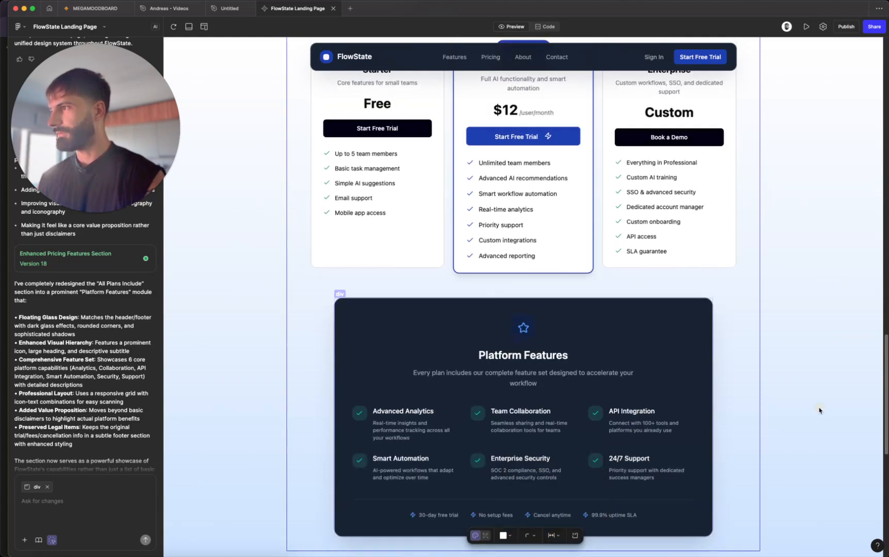
pyautogui.scroll(-5, 817, 411)
pyautogui.scroll(10, 597, 280)
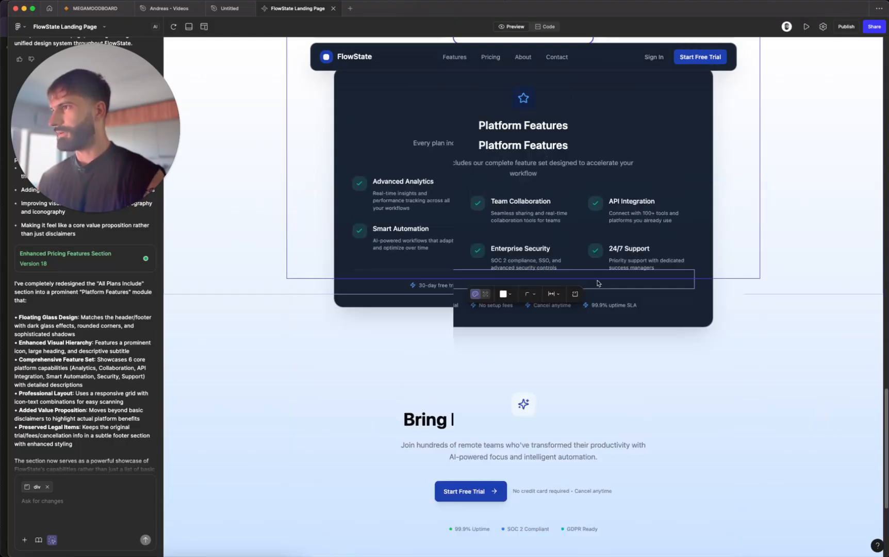
pyautogui.scroll(-5, 774, 328)
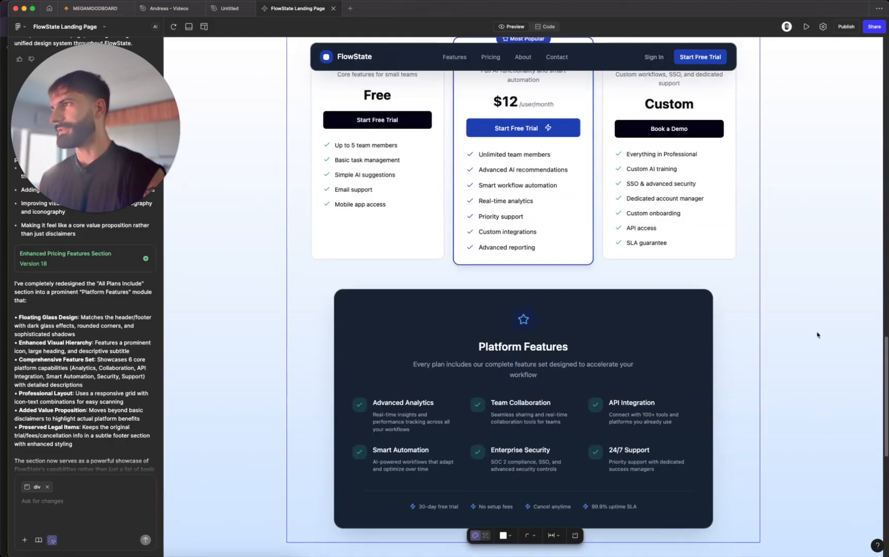
pyautogui.click(69, 495)
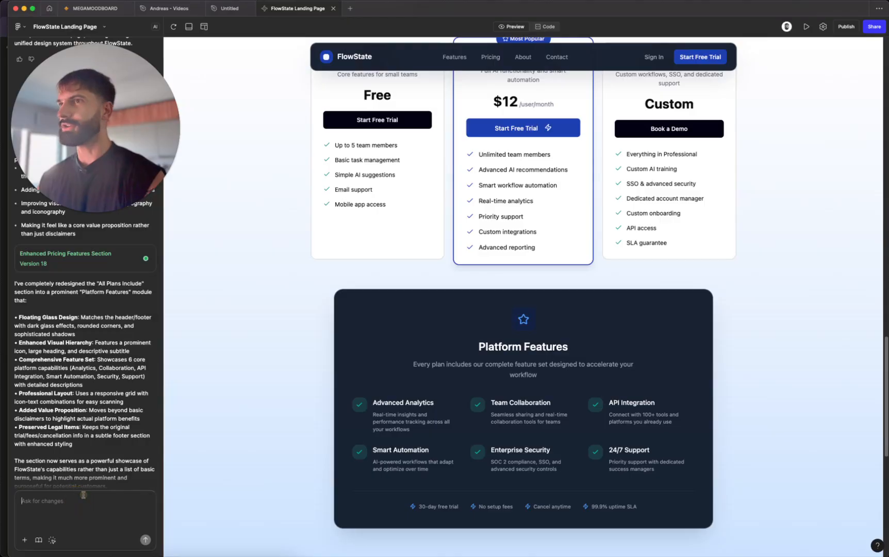
# Look over the whole landing page to examine section spacing, the background gradient and the floating header and footer
pyautogui.scroll(-8, 296, 457)
pyautogui.scroll(20, 296, 457)
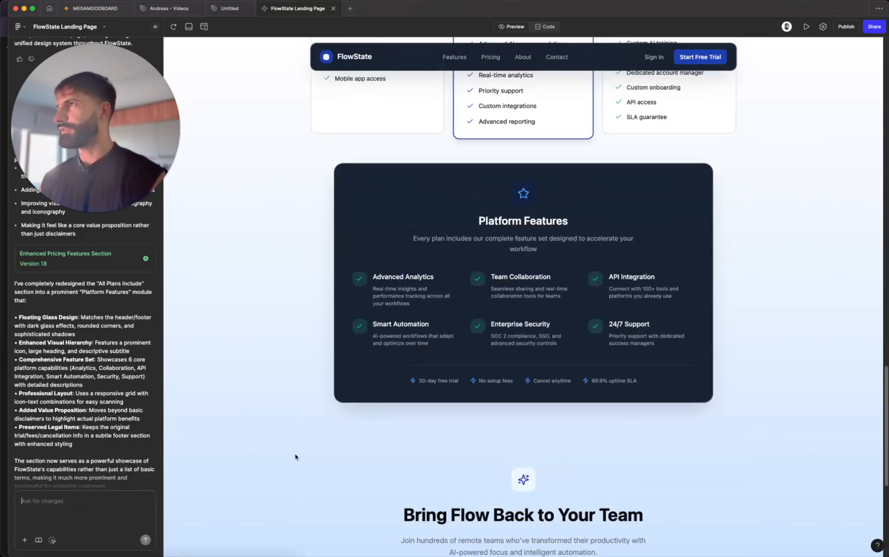
pyautogui.scroll(-14, 295, 457)
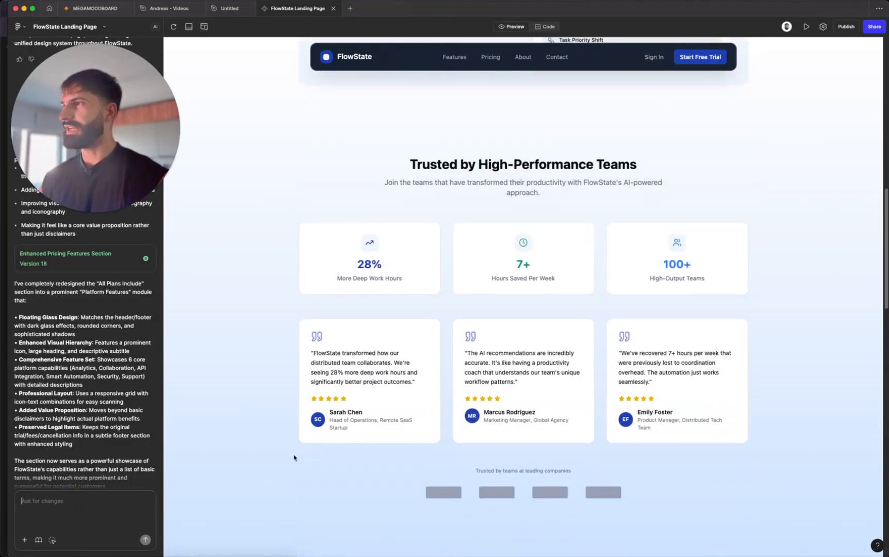
pyautogui.scroll(-10, 670, 372)
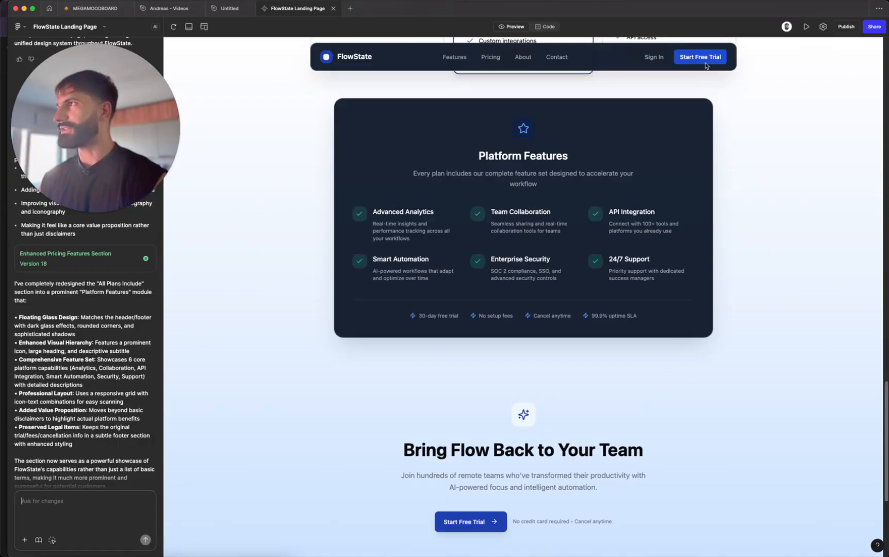
pyautogui.scroll(-5, 694, 163)
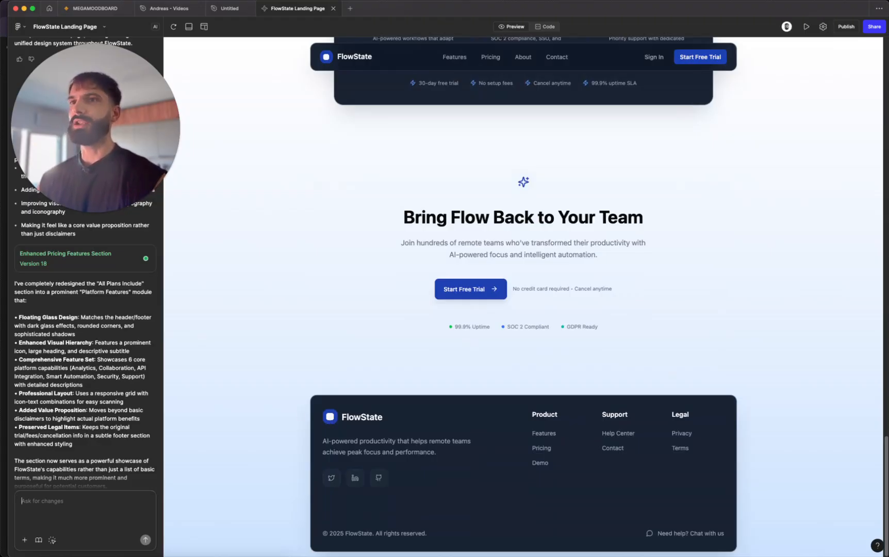
pyautogui.scroll(15, 456, 126)
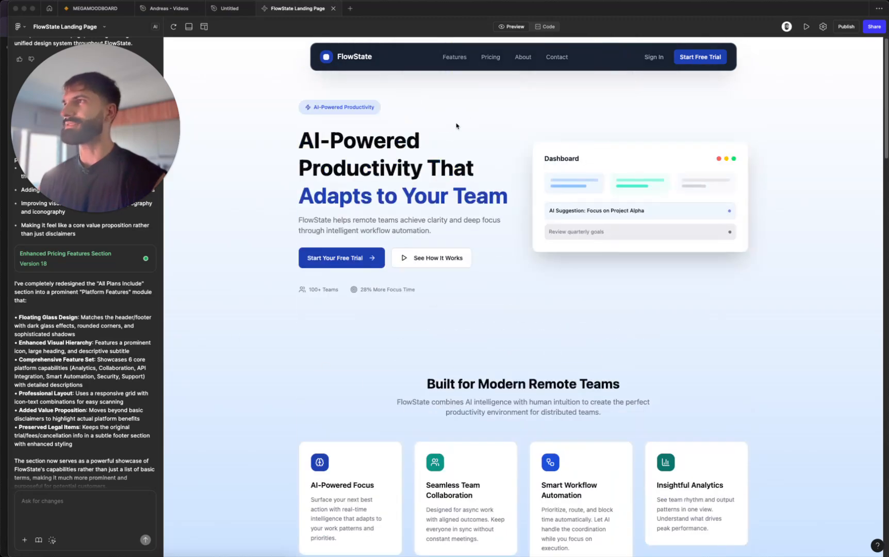
pyautogui.click(555, 76)
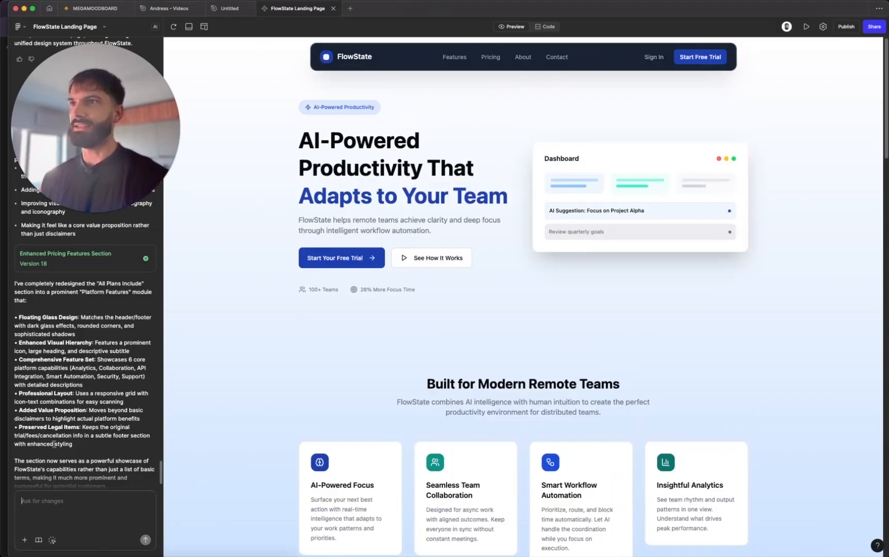
# Paste the prompt for a comprehensive FlowState brand identity page into the AI change request and read through it
pyautogui.click(67, 502)
pyautogui.press('super+v')
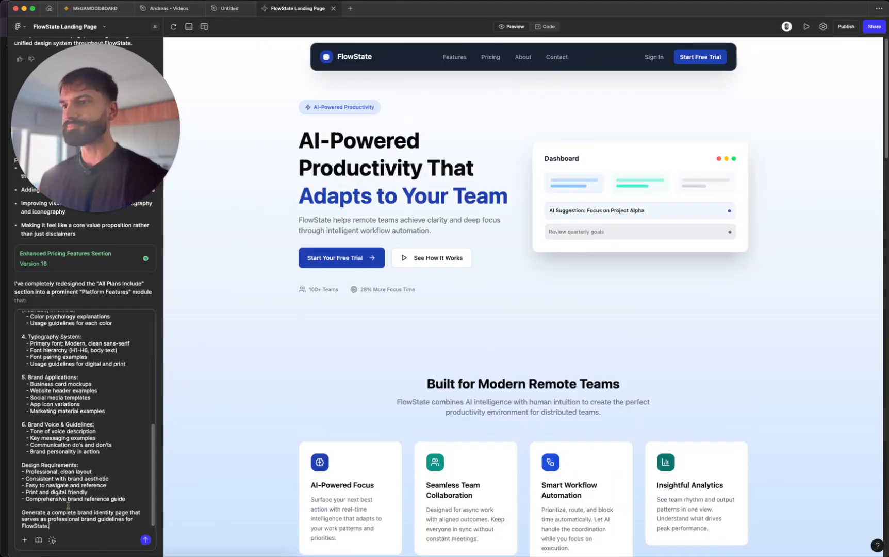
pyautogui.scroll(5, 87, 504)
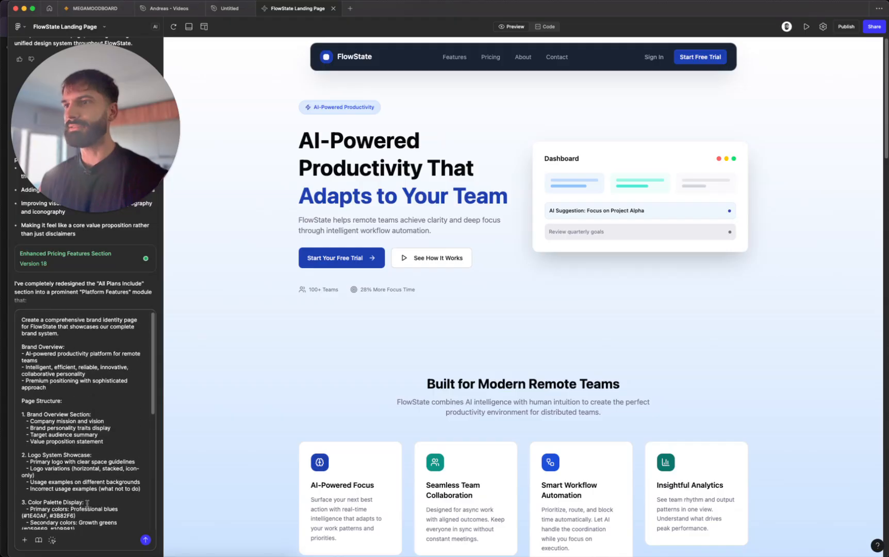
pyautogui.scroll(-5, 87, 503)
pyautogui.scroll(10, 86, 504)
# Copy the whole brand identity prompt, switch to ChatGPT and submit "do the same for this prompt:" followed by the pasted prompt
pyautogui.press('super+a')
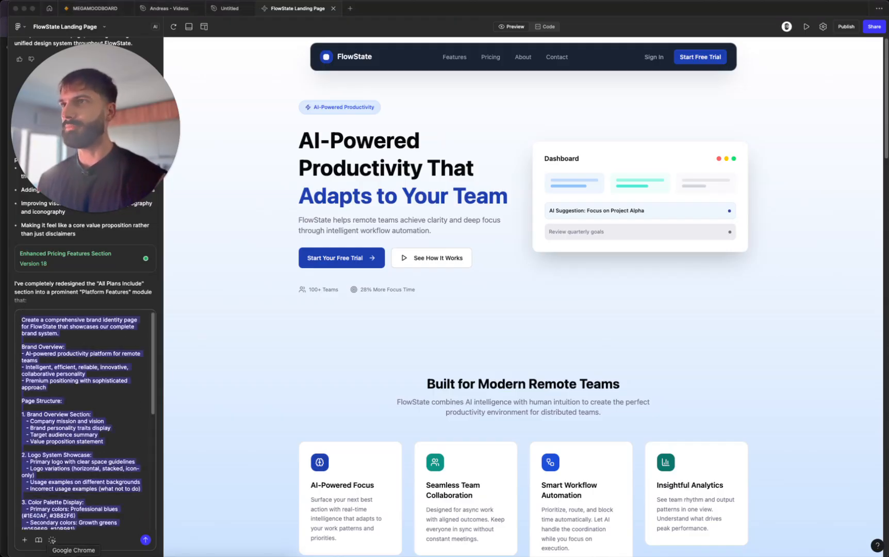
pyautogui.press('super+Tab')
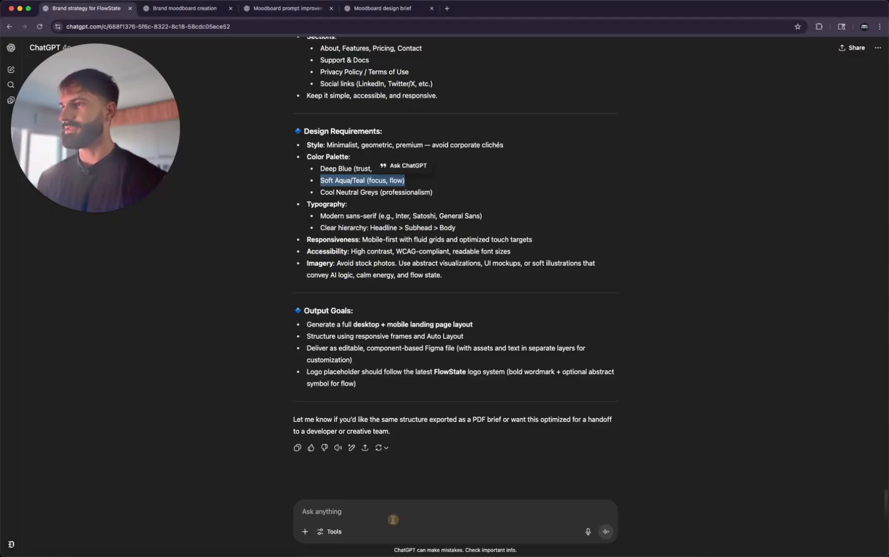
pyautogui.click(393, 520)
pyautogui.write('do the ')
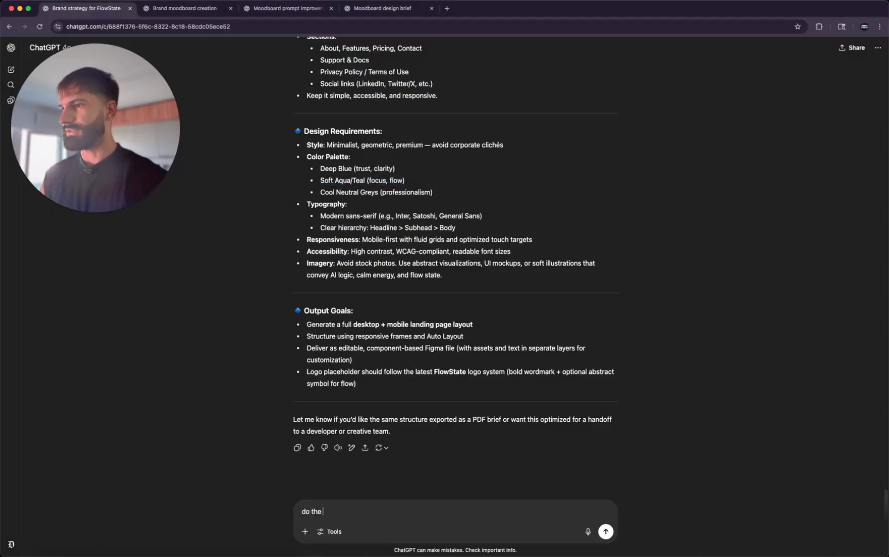
pyautogui.write('same for this prompt:')
pyautogui.hotkey('shift', 'Return')
pyautogui.hotkey('shift', 'Return')
pyautogui.press('super+v')
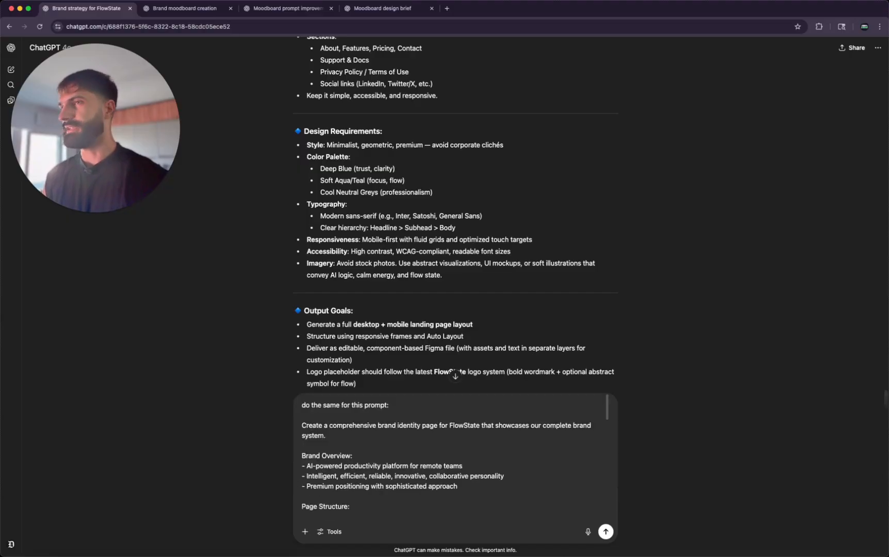
pyautogui.scroll(15, 475, 265)
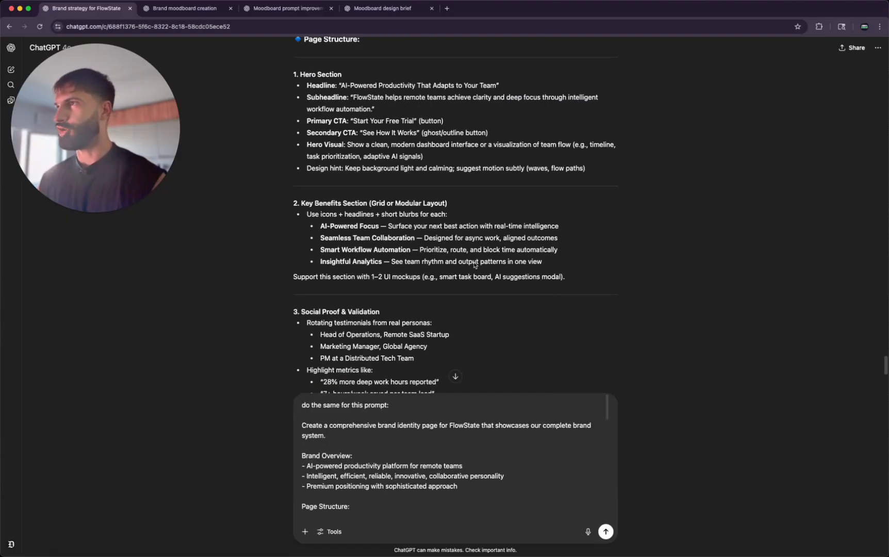
pyautogui.scroll(5, 475, 265)
pyautogui.click(456, 376)
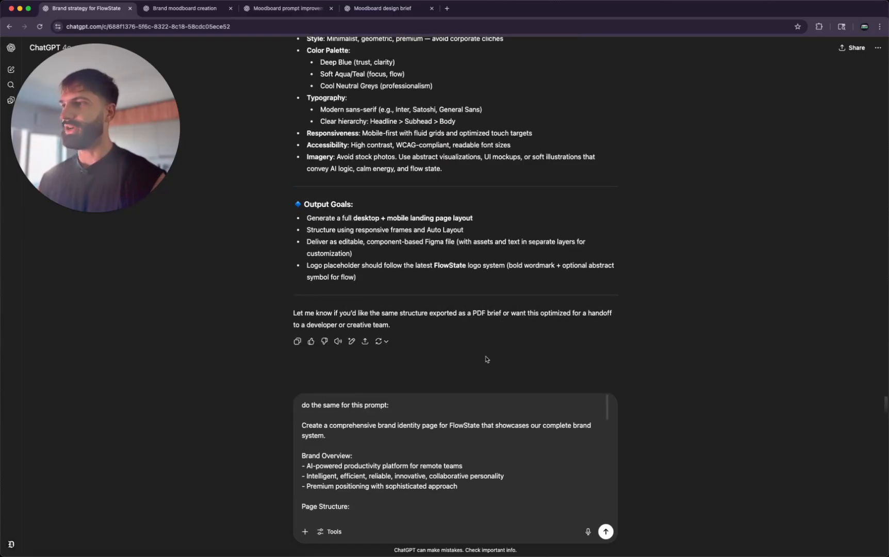
pyautogui.click(605, 532)
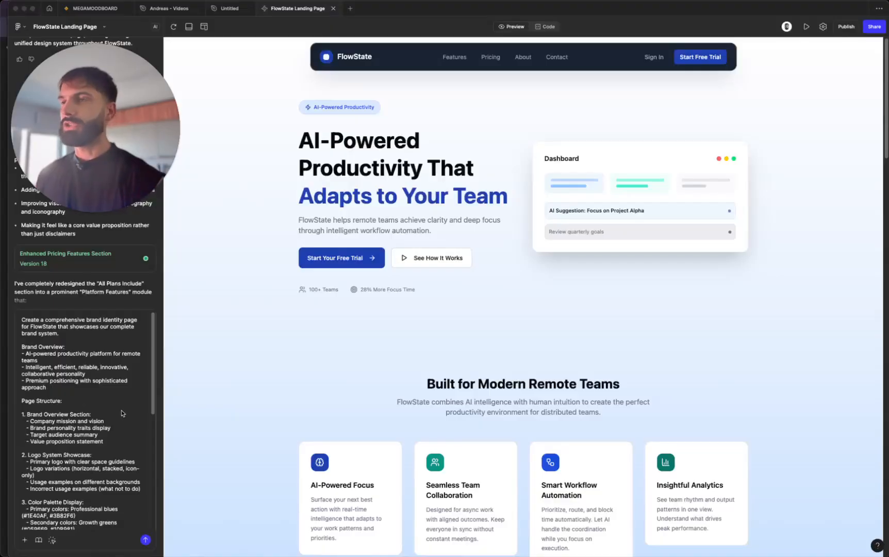
# Back in Figma Make, extend the prompt's opening sentence with "- include it as a subpage in our website"
pyautogui.click(53, 368)
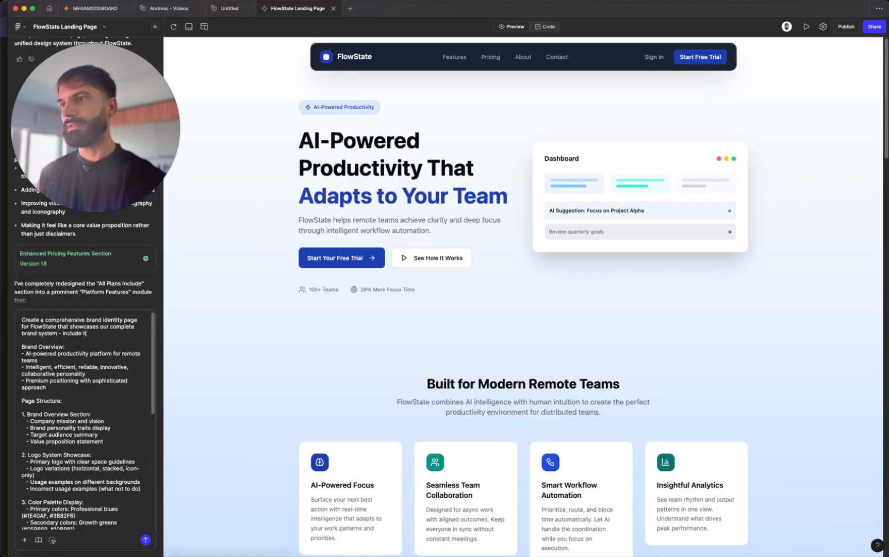
pyautogui.write('ubp')
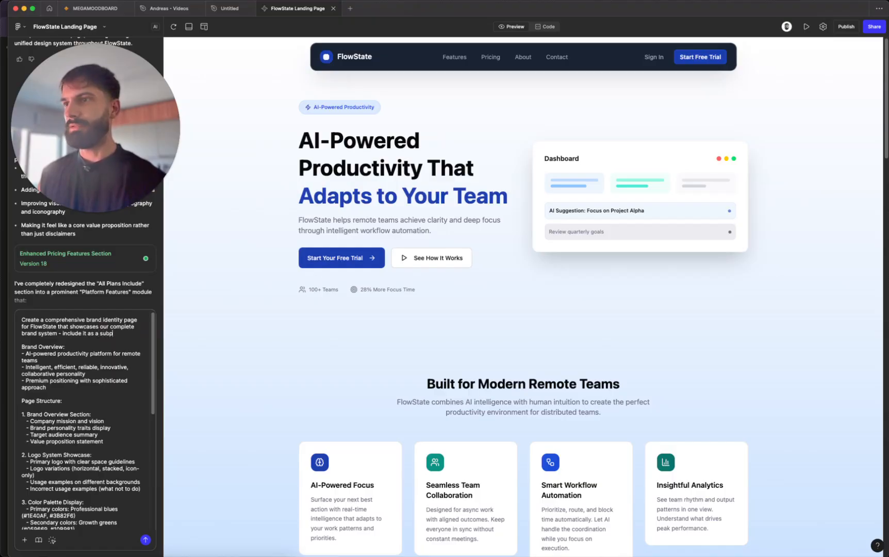
pyautogui.write('age in our landin')
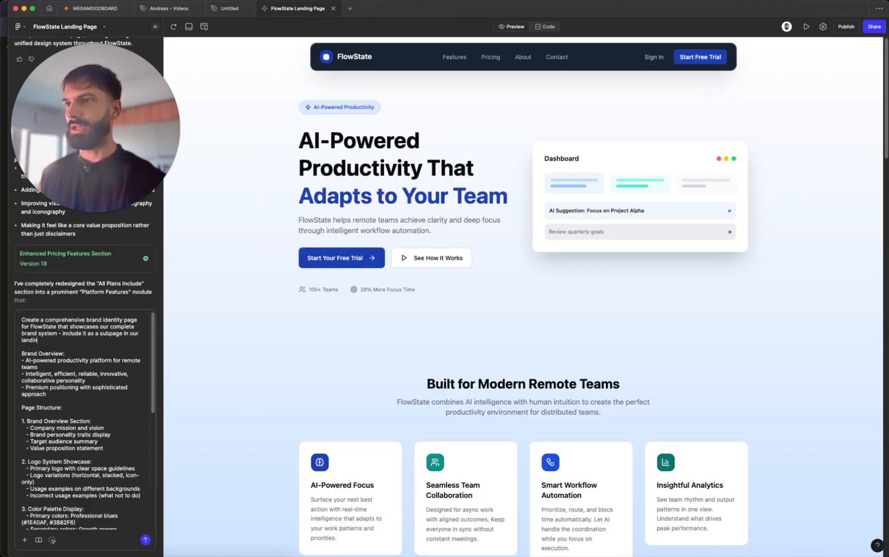
pyautogui.write('g')
pyautogui.press('BackSpace')
pyautogui.press('BackSpace')
pyautogui.press('BackSpace')
pyautogui.press('BackSpace')
pyautogui.press('BackSpace')
pyautogui.press('BackSpace')
pyautogui.press('BackSpace')
pyautogui.write('website')
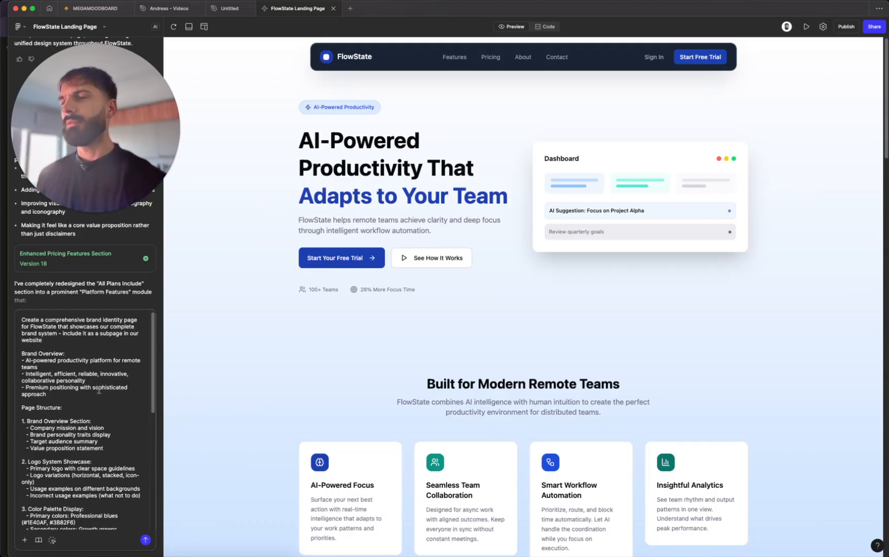
# Delete the business card mockups, website header examples and social media templates lines from the prompt's Brand Applications section
pyautogui.scroll(-5, 101, 392)
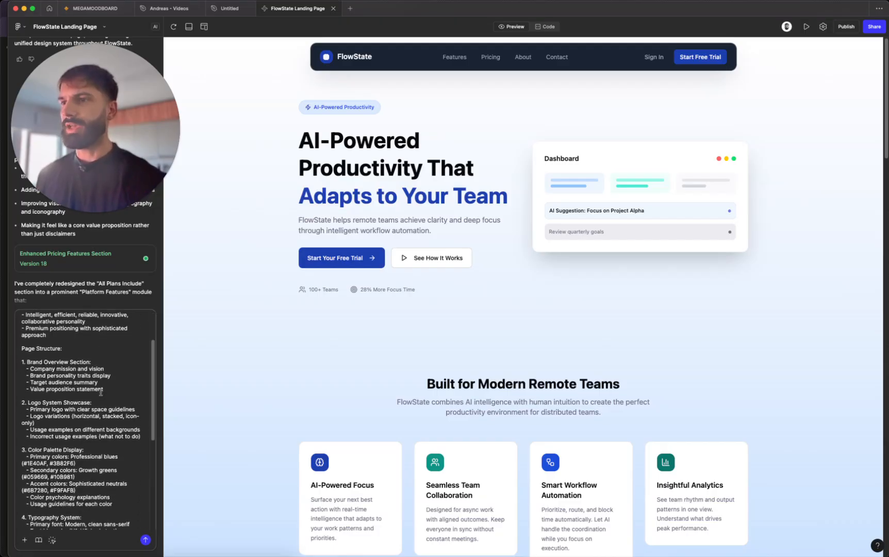
pyautogui.scroll(-2, 101, 392)
pyautogui.scroll(-2, 101, 393)
pyautogui.scroll(-3, 100, 393)
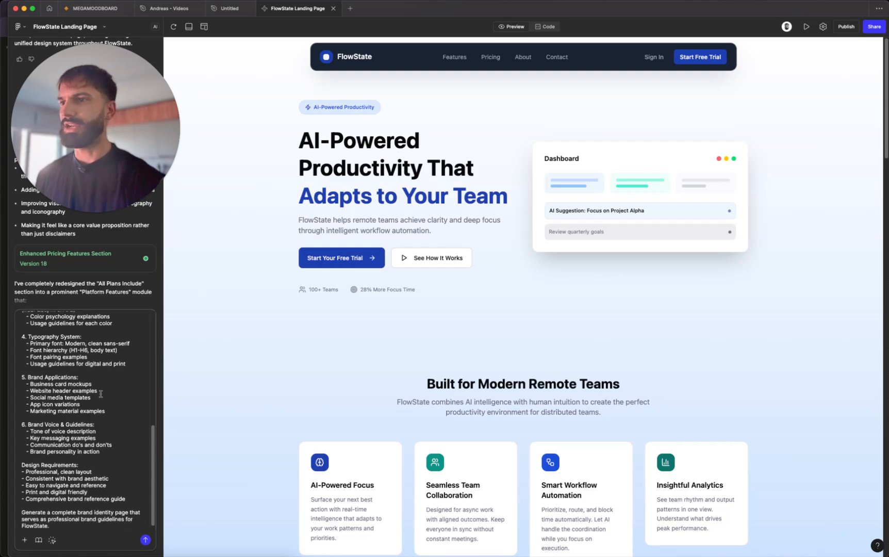
pyautogui.tripleClick(64, 378)
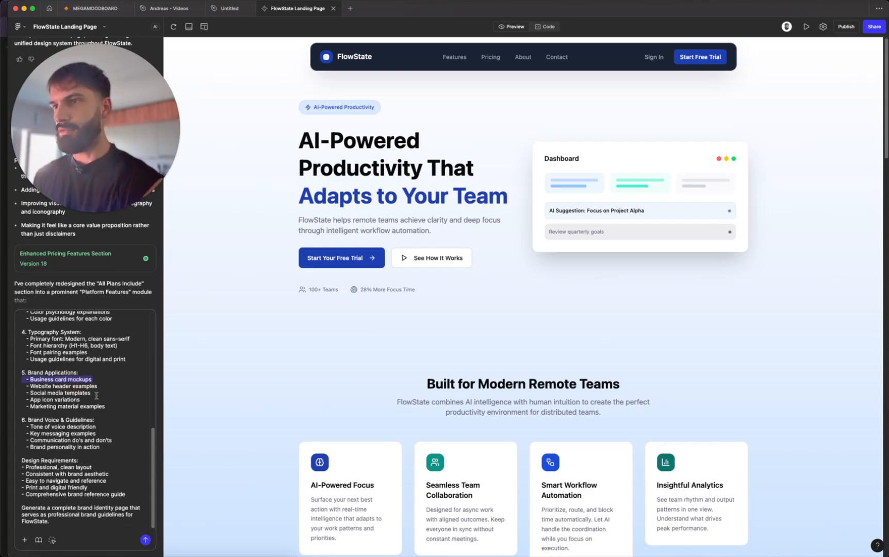
pyautogui.press('BackSpace')
pyautogui.tripleClick(90, 385)
pyautogui.press('BackSpace')
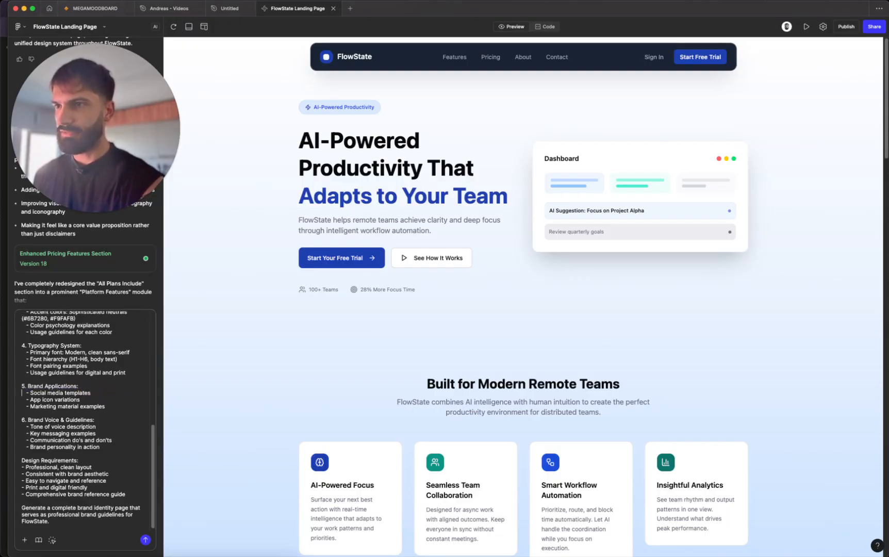
pyautogui.tripleClick(80, 392)
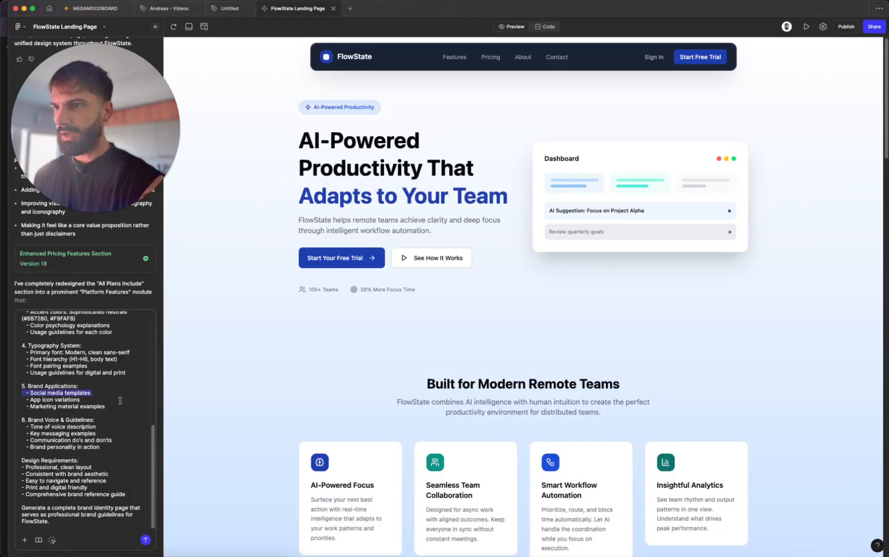
pyautogui.press('BackSpace')
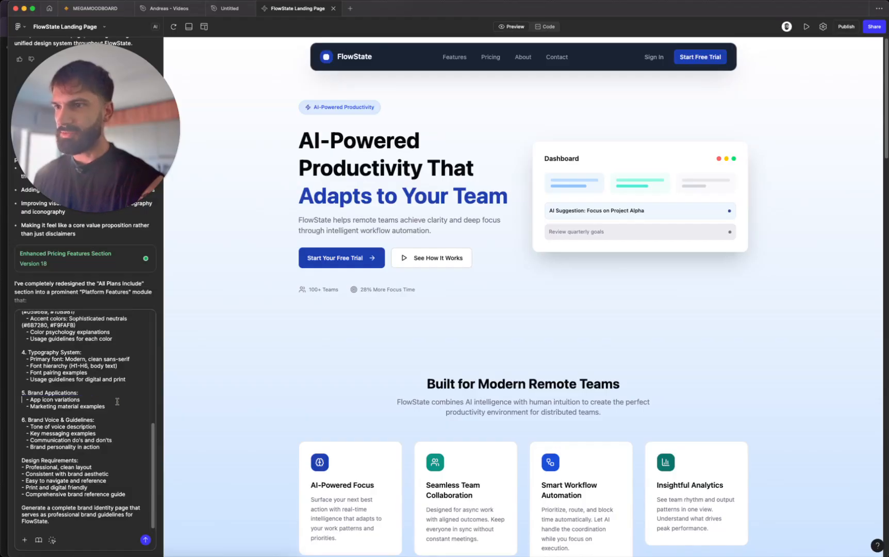
# Remove the rest of the Brand Applications section from the prompt and renumber Brand Voice & Guidelines as 5
pyautogui.moveTo(116, 407); pyautogui.dragTo(21, 386)
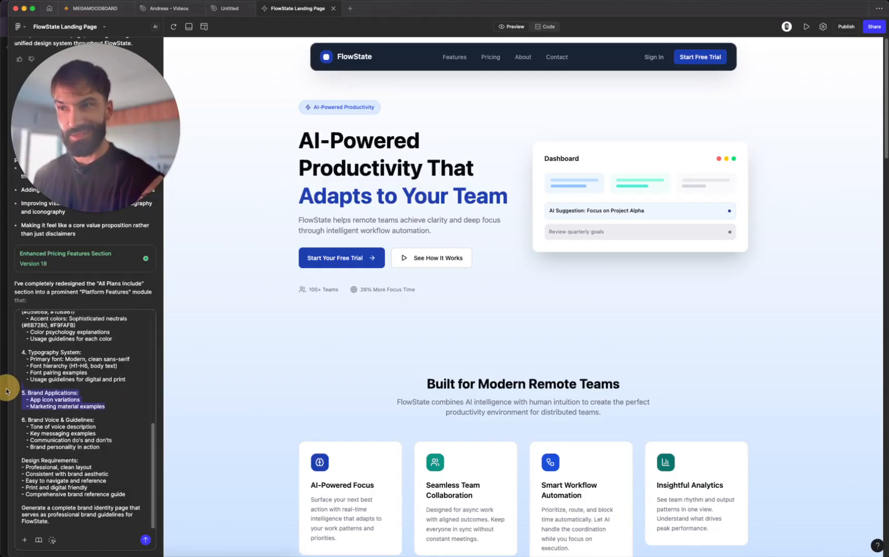
pyautogui.press('BackSpace')
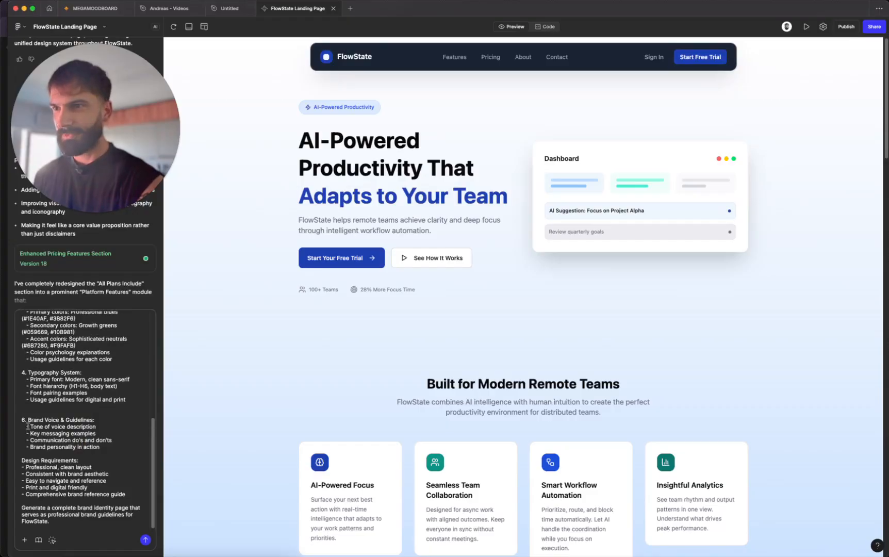
pyautogui.press('BackSpace')
pyautogui.write('5')
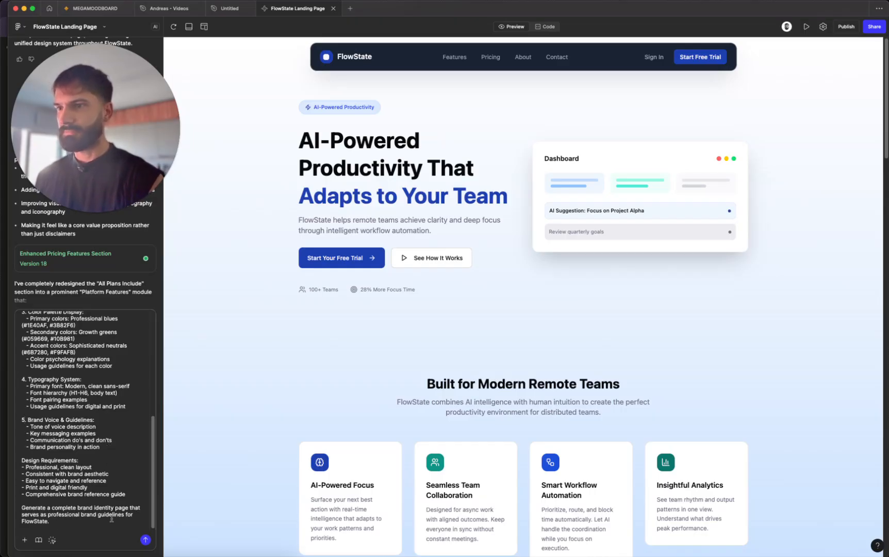
# Add "(include it on our header as well)" to the end of the prompt's opening sentence and submit the prompt
pyautogui.scroll(15, 76, 515)
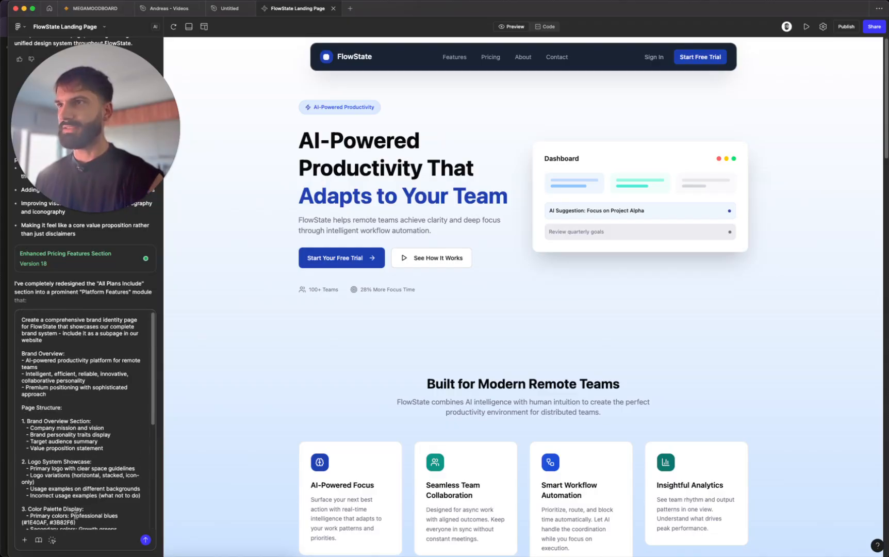
pyautogui.scroll(-5, 75, 515)
pyautogui.scroll(5, 81, 448)
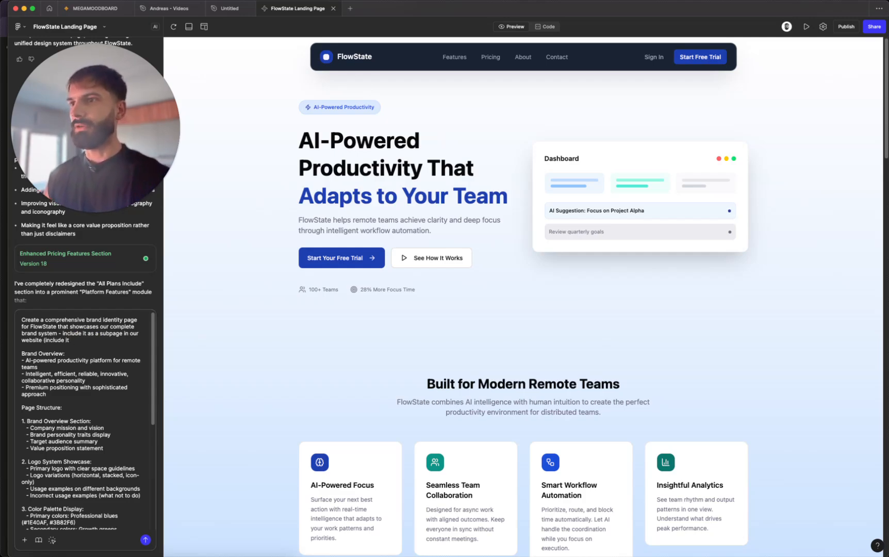
pyautogui.write('eader as well')
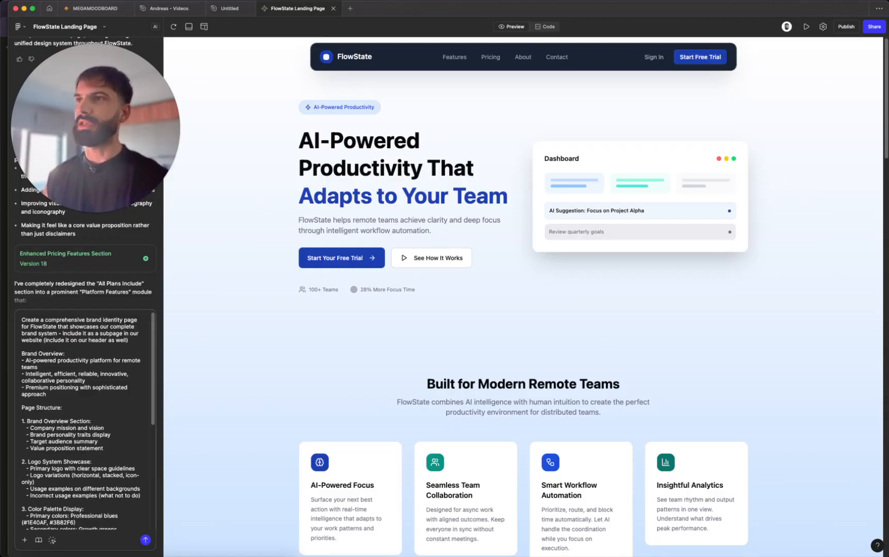
pyautogui.press('Return')
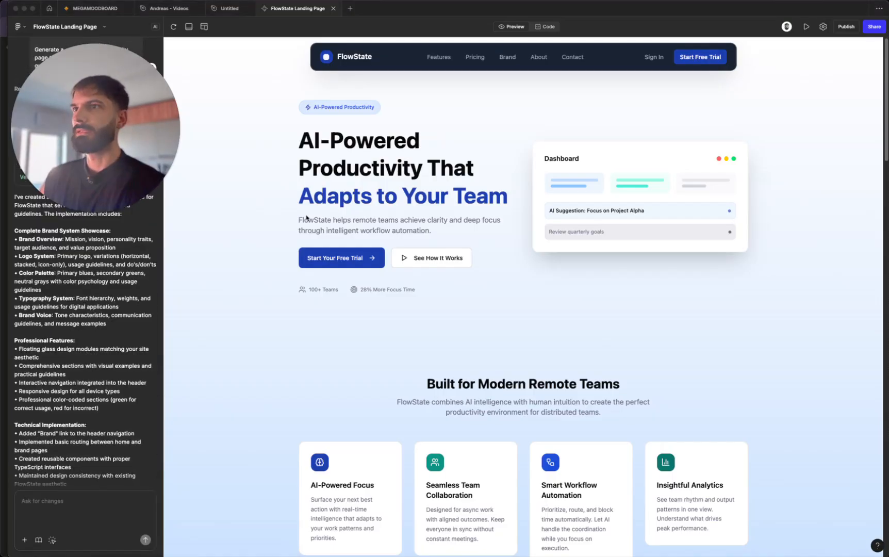
# Open the Brand subpage from the site header and examine its title and Brand Overview section
pyautogui.click(507, 57)
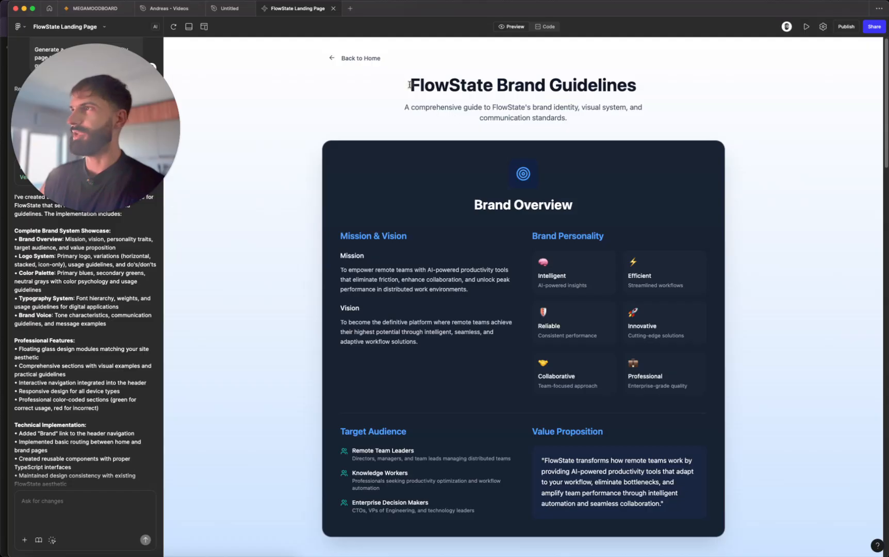
pyautogui.moveTo(408, 85); pyautogui.dragTo(675, 98)
pyautogui.click(562, 106)
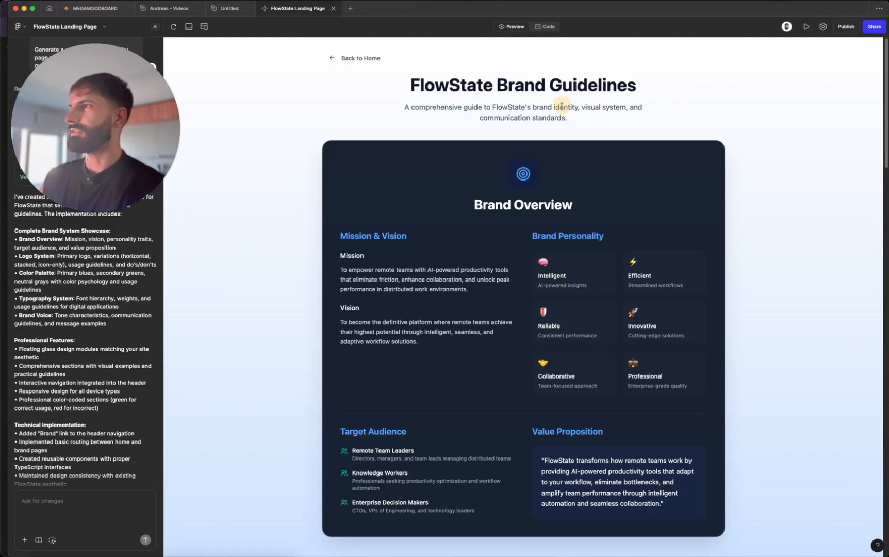
pyautogui.moveTo(381, 171); pyautogui.dragTo(587, 317)
pyautogui.click(627, 236)
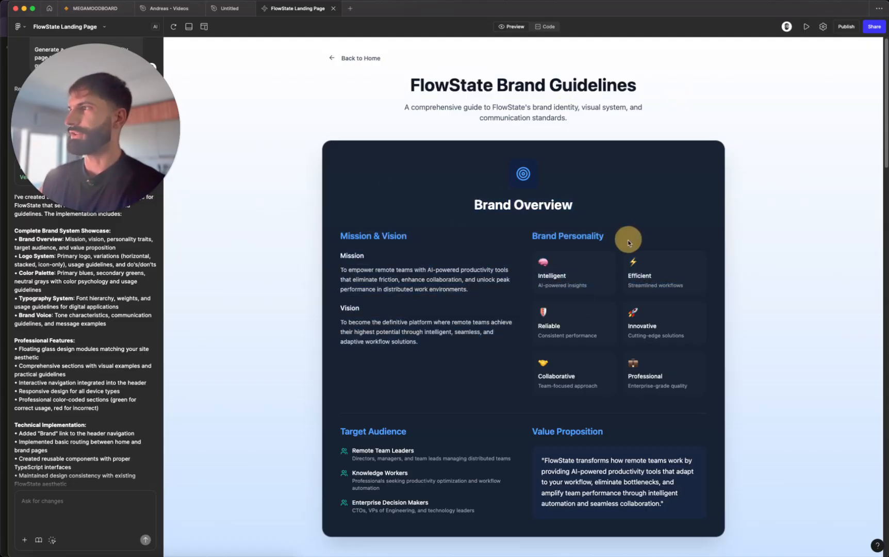
pyautogui.scroll(-5, 638, 274)
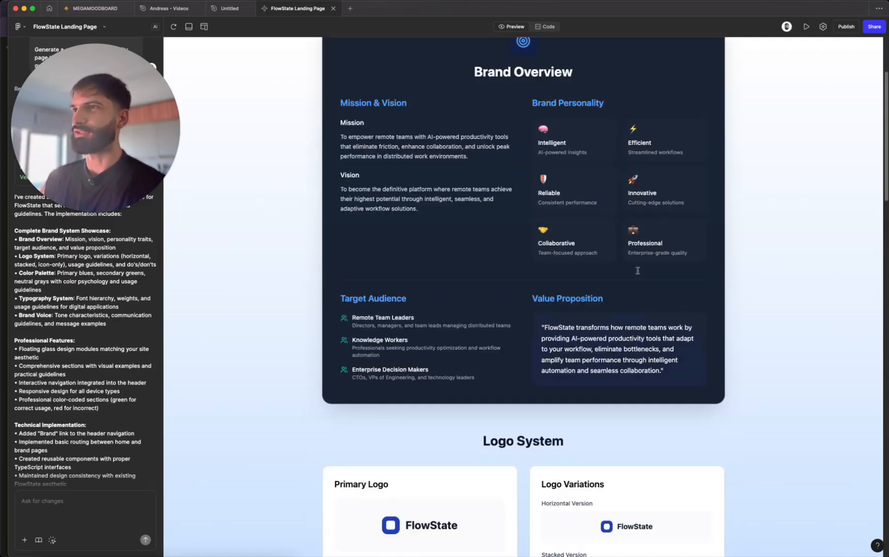
pyautogui.moveTo(372, 215); pyautogui.dragTo(593, 361)
pyautogui.click(594, 360)
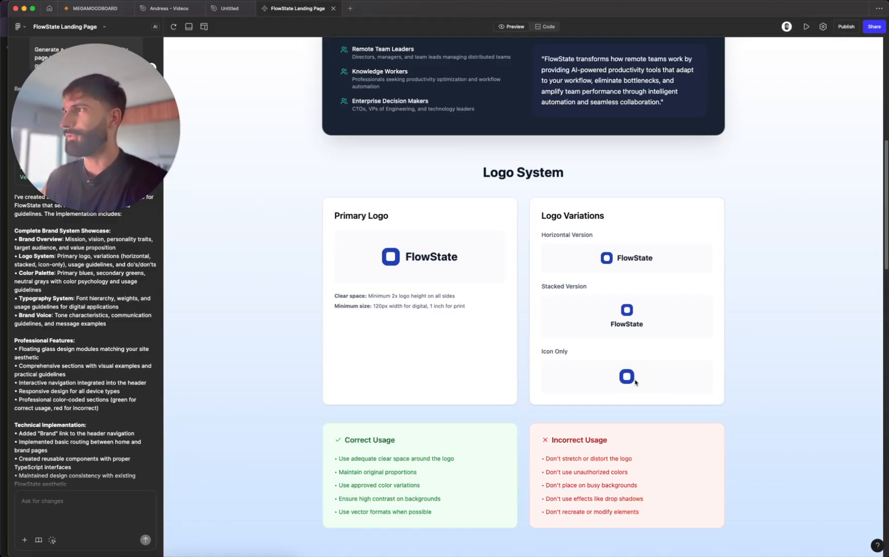
# Examine the brand page's logo variations, correct and incorrect usage rules, and color palette
pyautogui.doubleClick(424, 259)
pyautogui.click(546, 301)
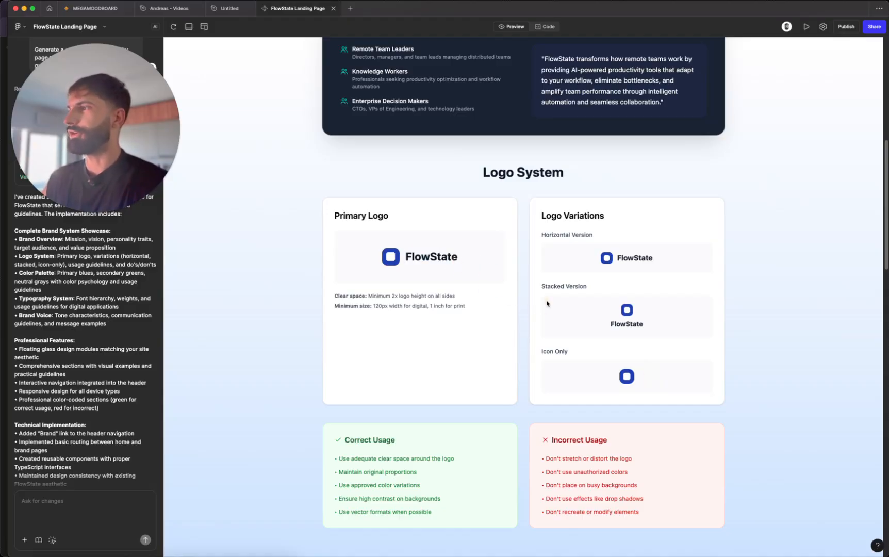
pyautogui.scroll(-3, 547, 303)
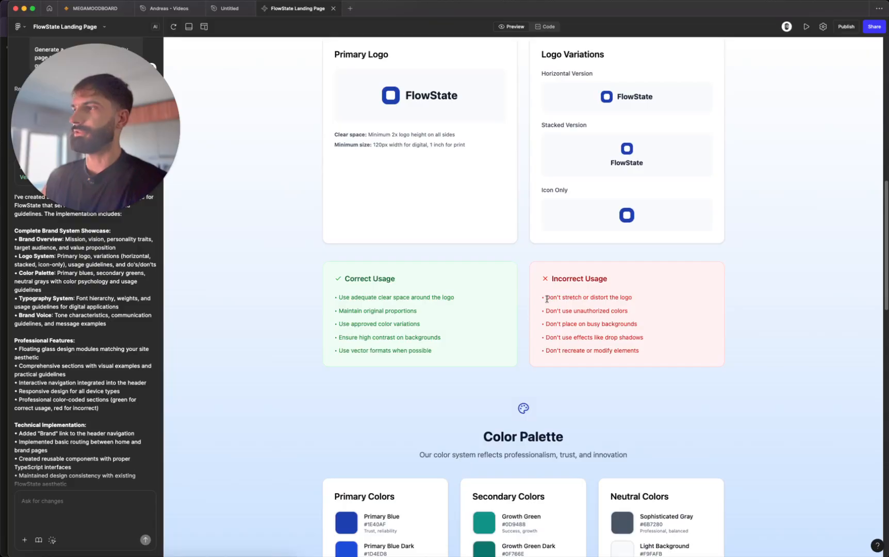
pyautogui.scroll(-3, 547, 299)
pyautogui.click(534, 369)
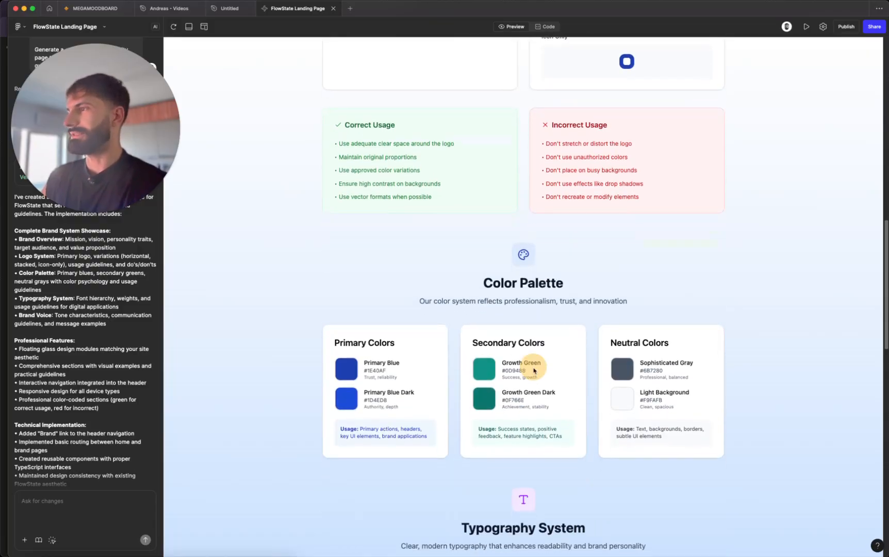
# Review the brand page's Typography System and Brand Voice & Guidelines sections, then return to the page's beginning
pyautogui.scroll(-7, 557, 367)
pyautogui.moveTo(352, 270); pyautogui.dragTo(455, 284)
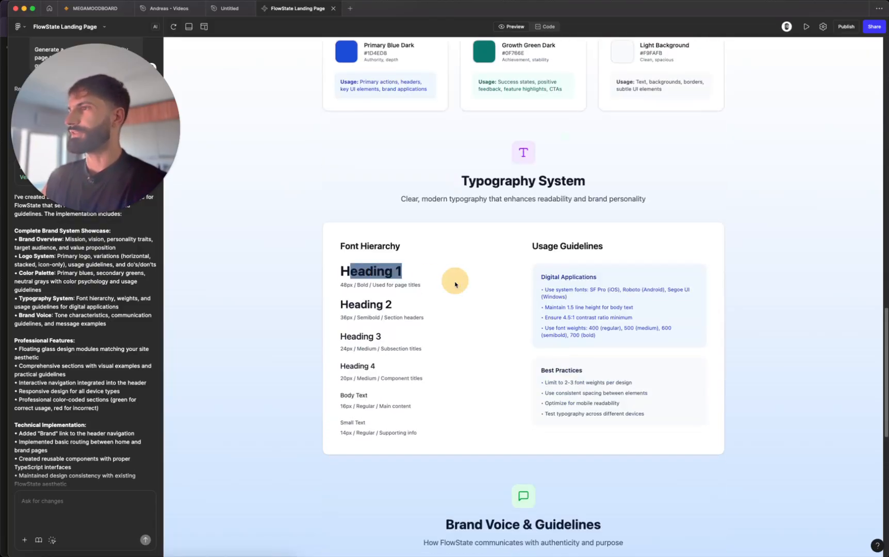
pyautogui.scroll(-7, 468, 292)
pyautogui.scroll(-3, 650, 288)
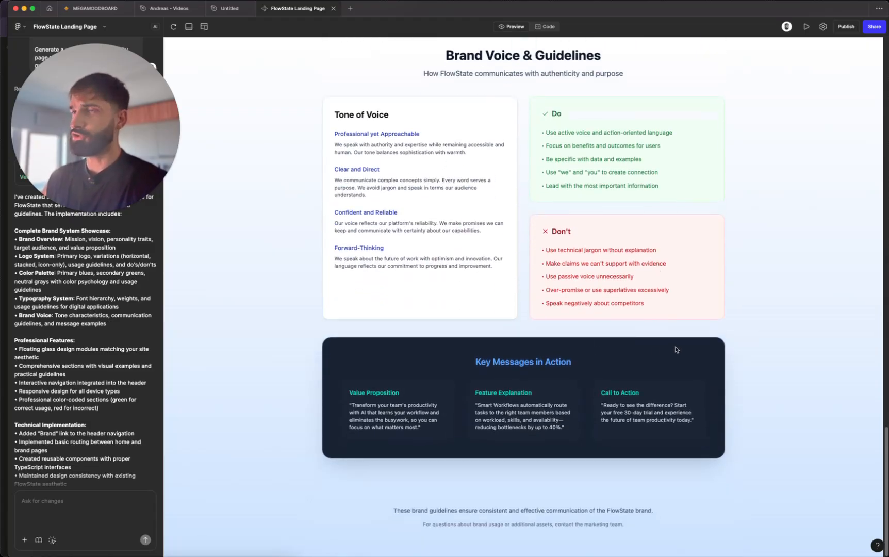
pyautogui.scroll(6, 676, 347)
pyautogui.click(461, 250)
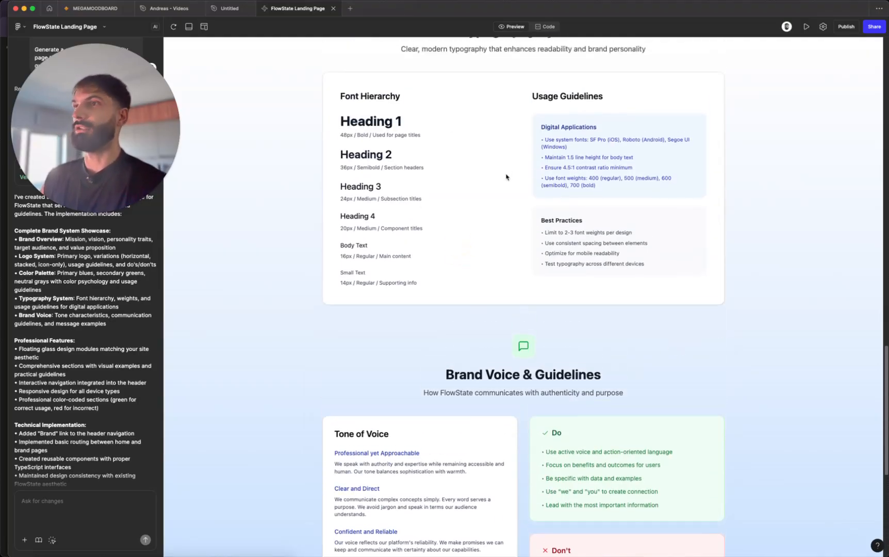
pyautogui.scroll(-6, 508, 176)
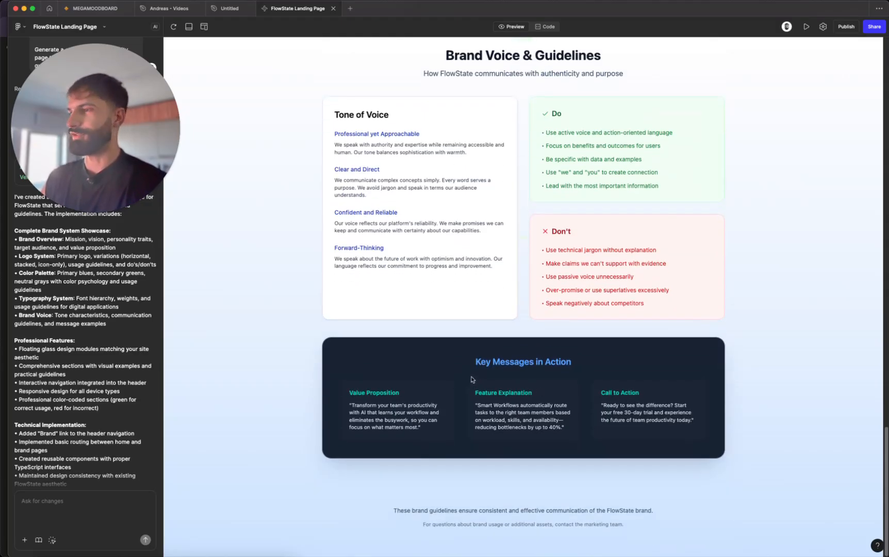
pyautogui.scroll(20, 474, 383)
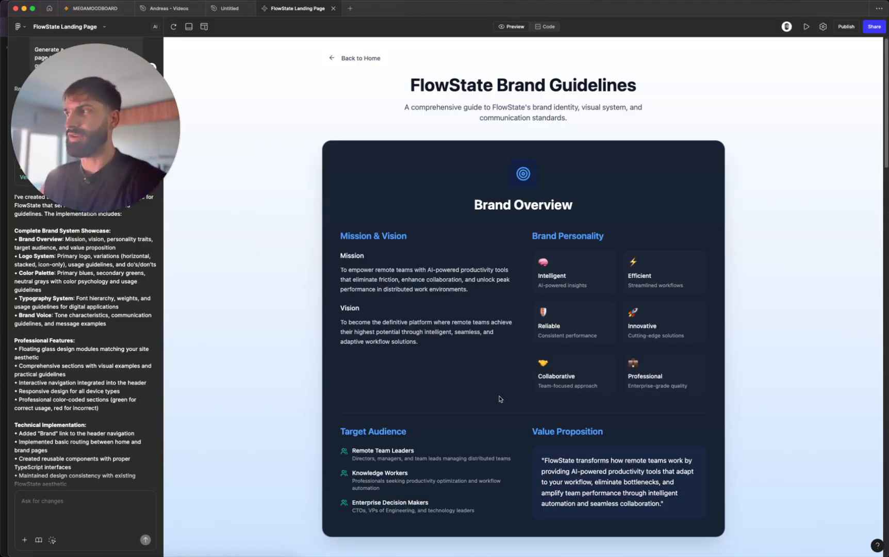
# Test the navigation between the home page and the Brand subpage in both directions, ending on the home page
pyautogui.click(356, 58)
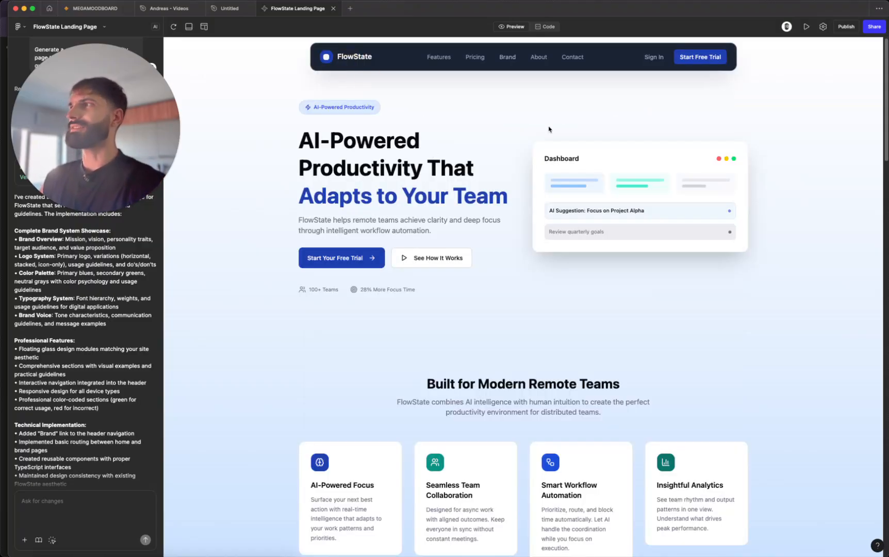
pyautogui.click(508, 58)
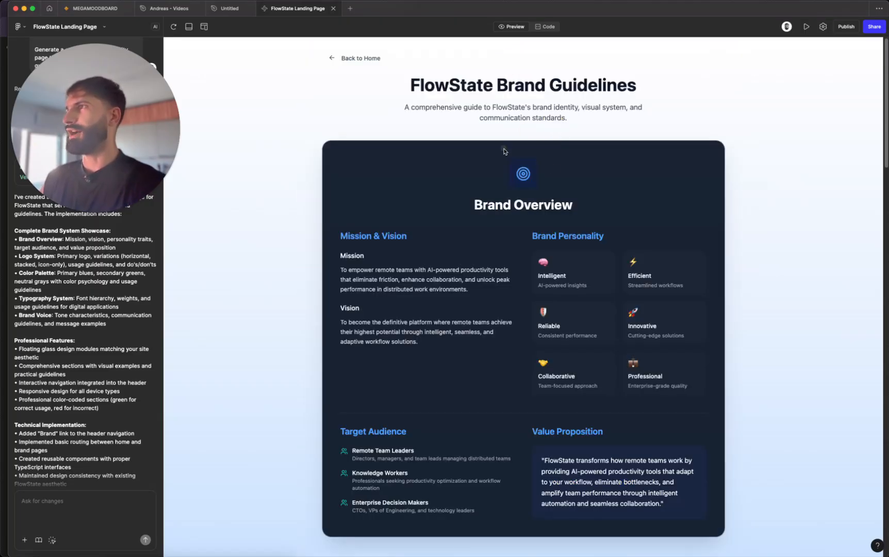
pyautogui.click(354, 58)
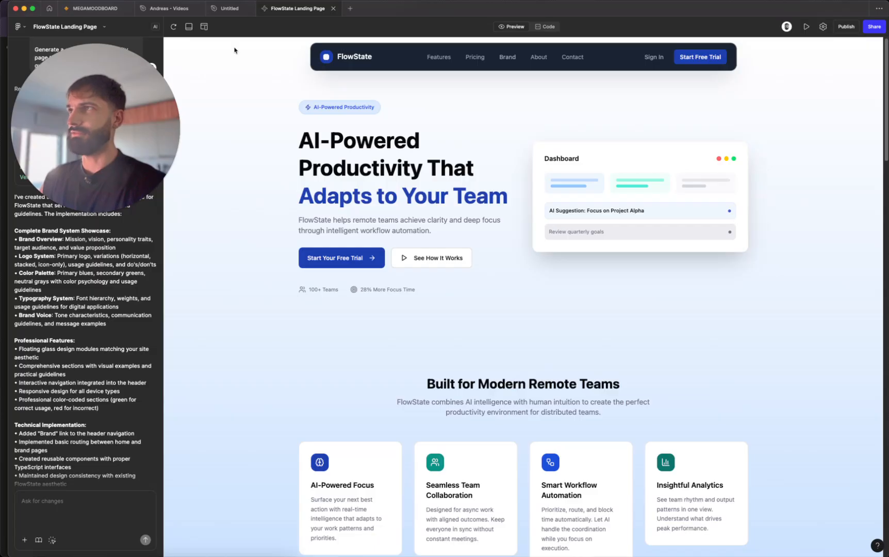
# Preview the landing page at iPhone 16 size and check the mobile layout through the pricing and Platform Features sections
pyautogui.click(204, 27)
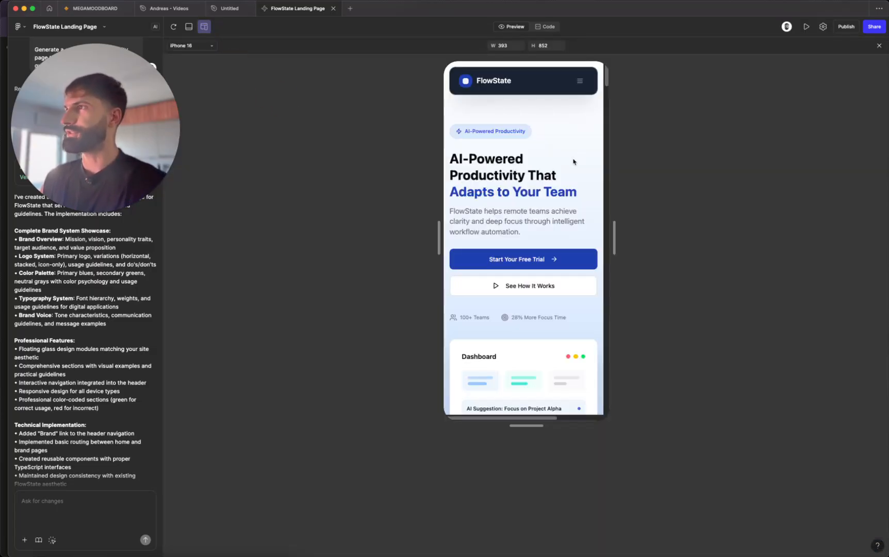
pyautogui.scroll(-20, 574, 161)
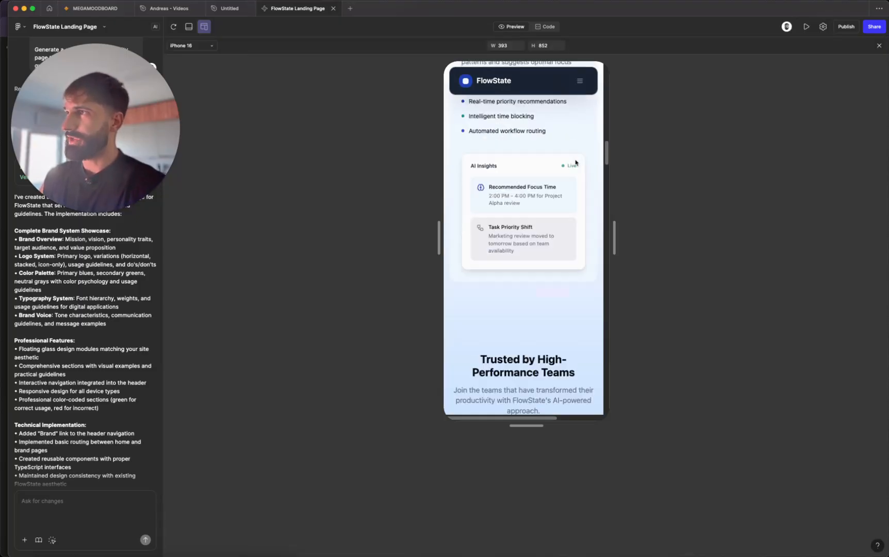
pyautogui.scroll(-20, 575, 162)
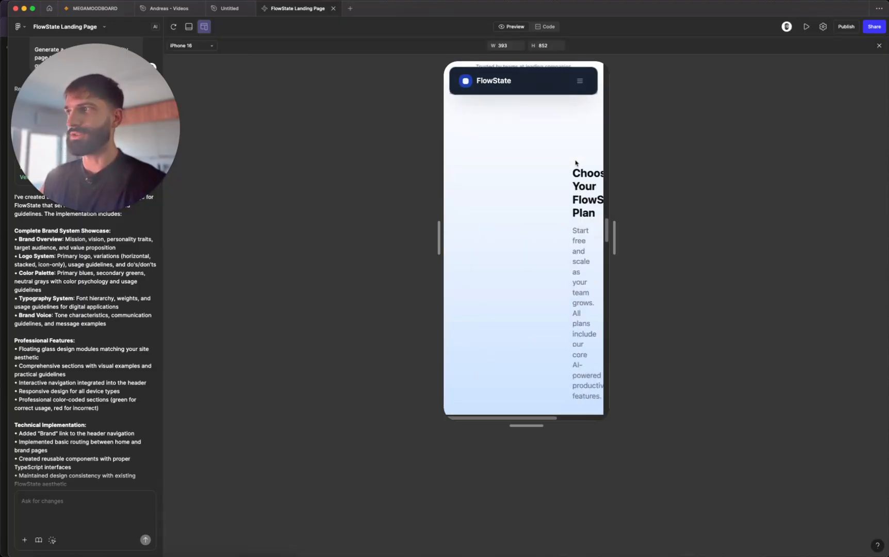
pyautogui.hscroll(4, 576, 163)
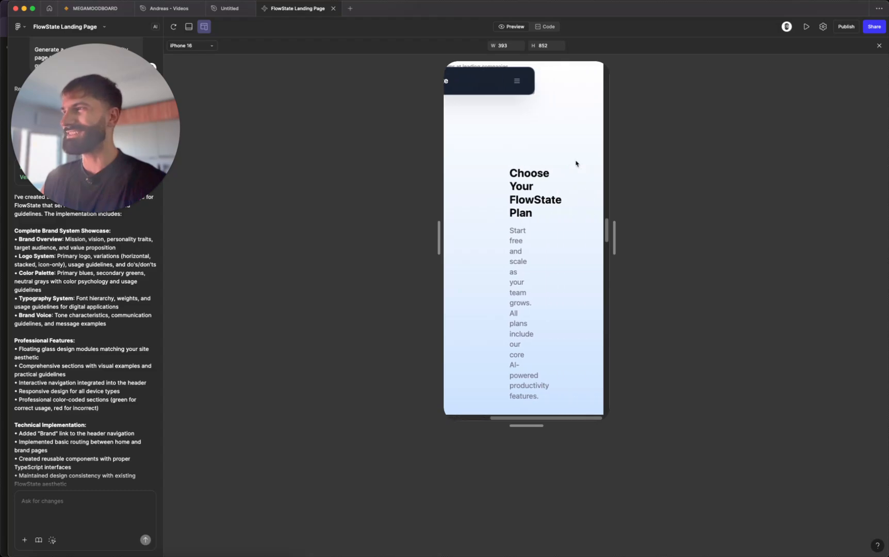
pyautogui.scroll(-20, 576, 165)
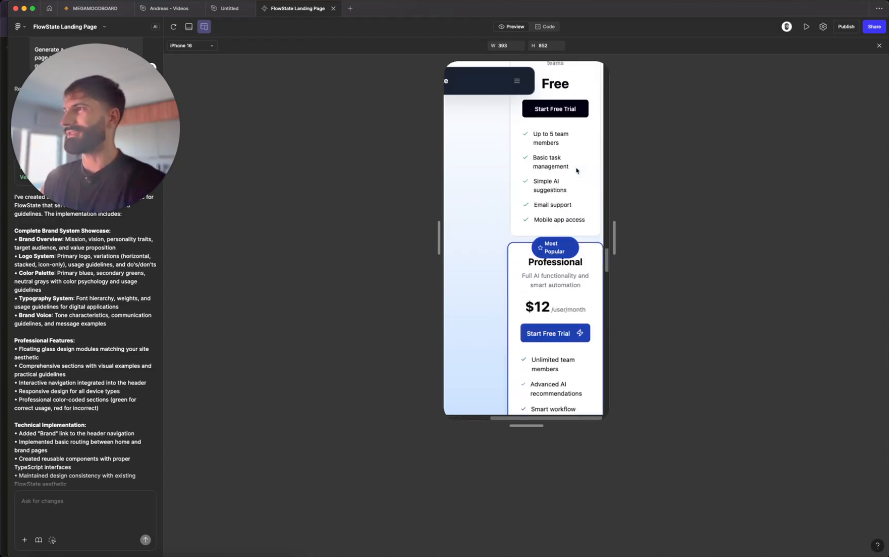
pyautogui.hscroll(-4, 575, 173)
pyautogui.hscroll(4, 576, 172)
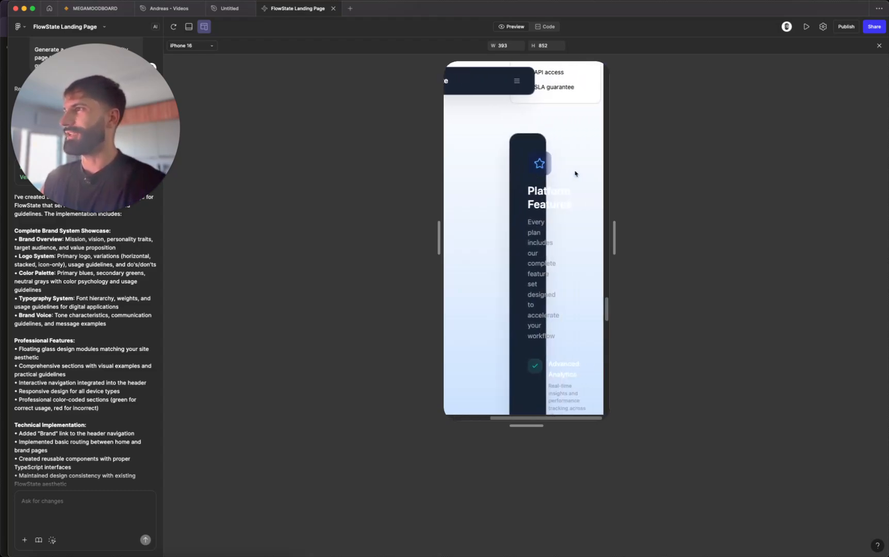
# Check the remaining iPhone 16 layout from Platform Features down to the footer, then return to the full-width preview
pyautogui.scroll(-2, 575, 173)
pyautogui.scroll(-15, 573, 174)
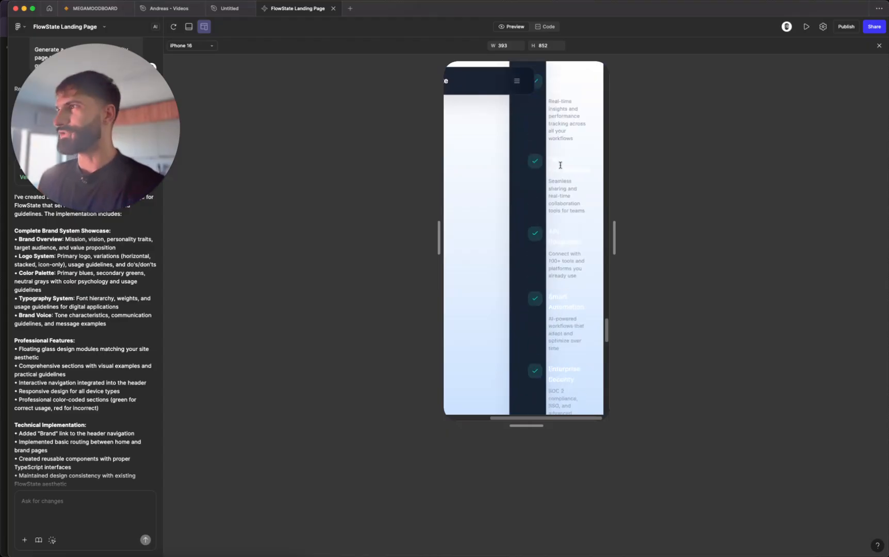
pyautogui.hscroll(-4, 555, 172)
pyautogui.scroll(-20, 556, 186)
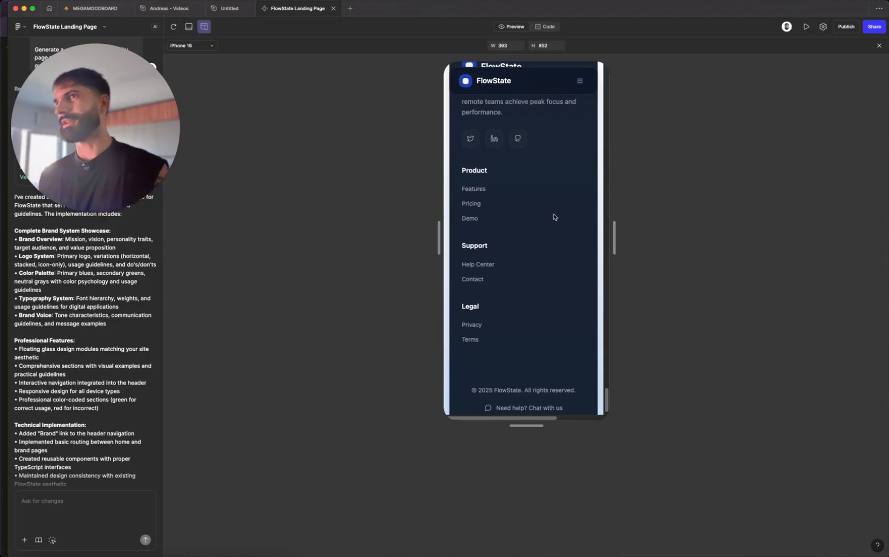
pyautogui.scroll(2, 560, 240)
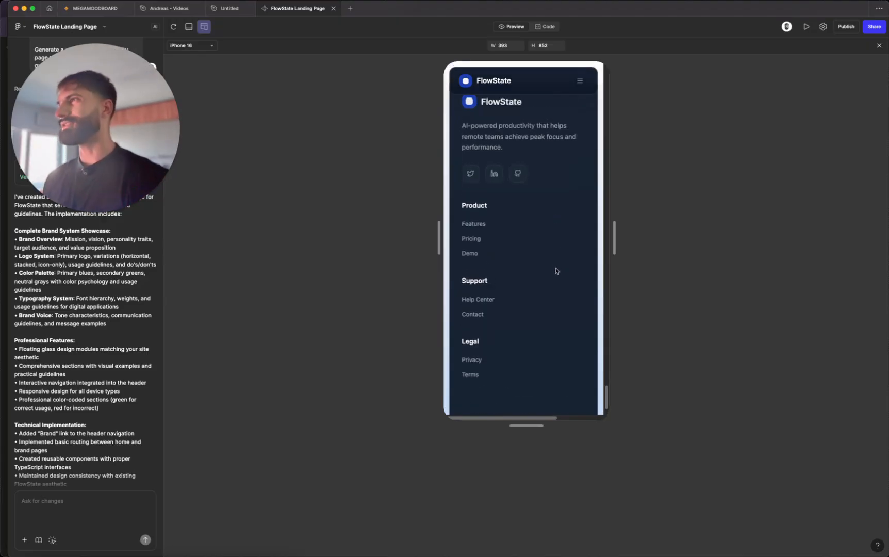
pyautogui.click(204, 26)
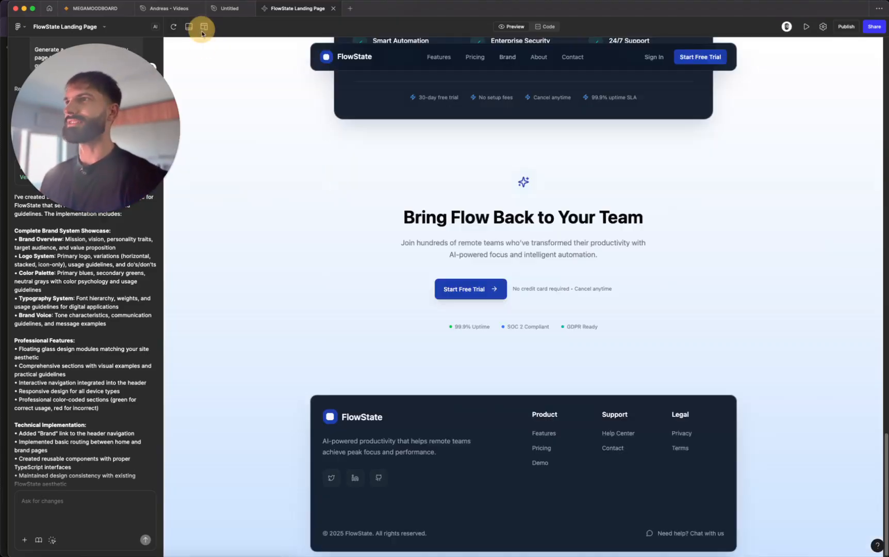
# Submit the AI prompt "- Evaluate and examine our UI components and ensure responsive elements to all screen sizes (Desktop, Tablet, Mobile)"
pyautogui.click(116, 511)
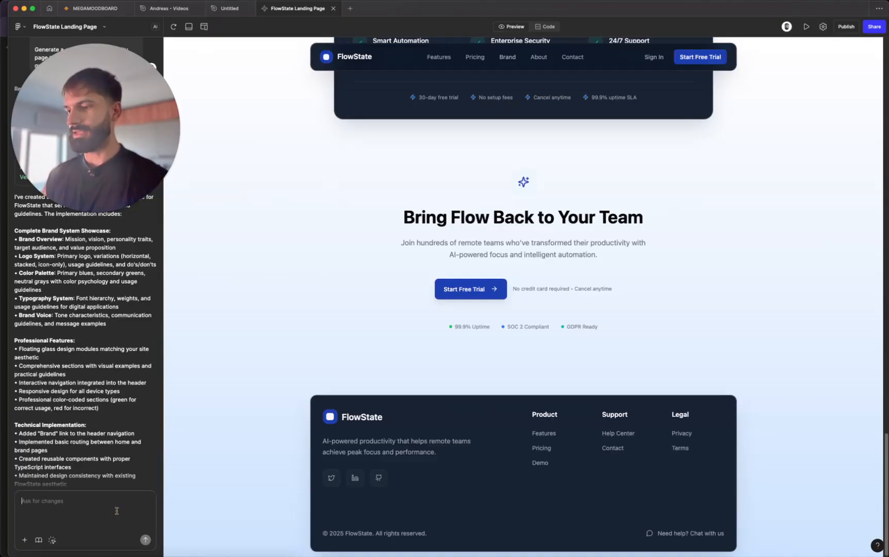
pyautogui.write('-')
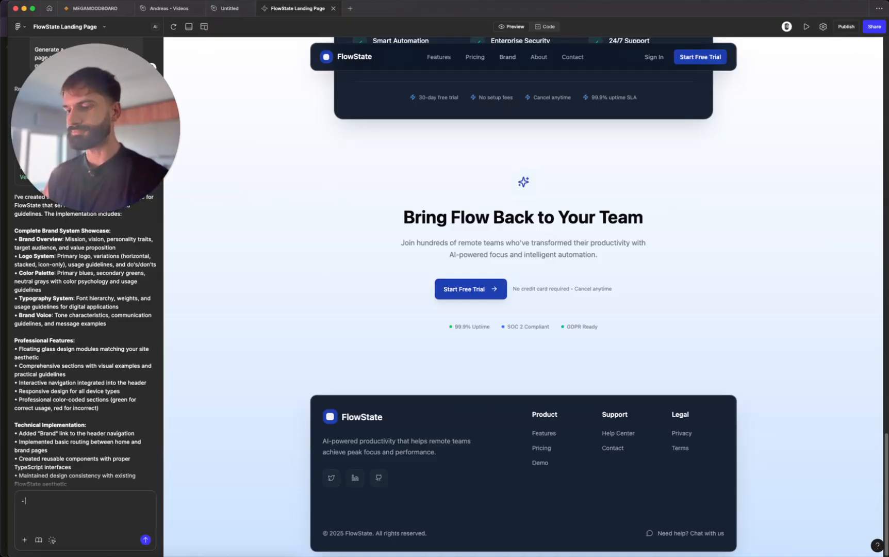
pyautogui.write(' Evaluate an')
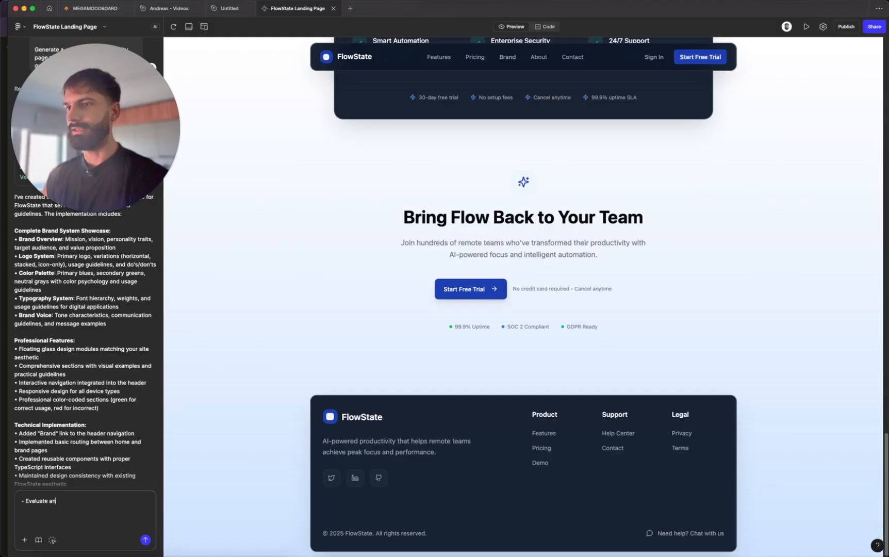
pyautogui.write('d examine our ')
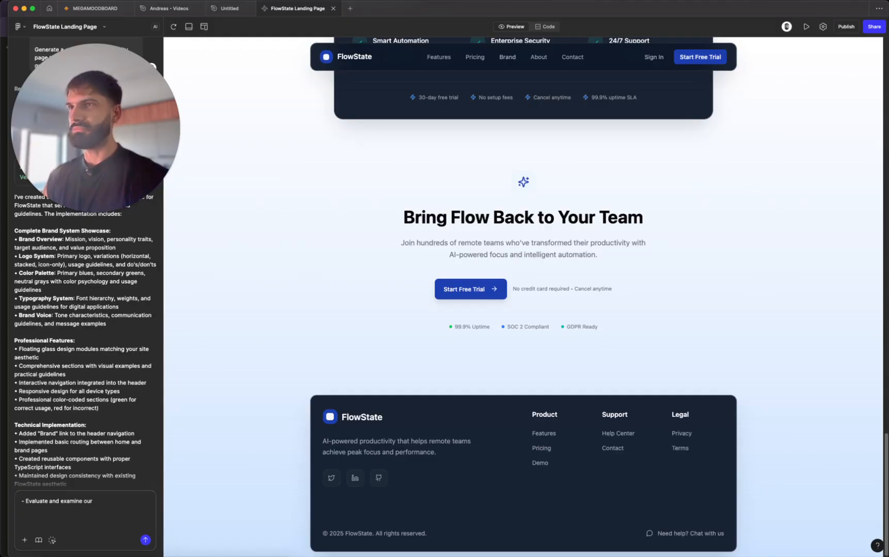
pyautogui.write('UI compon')
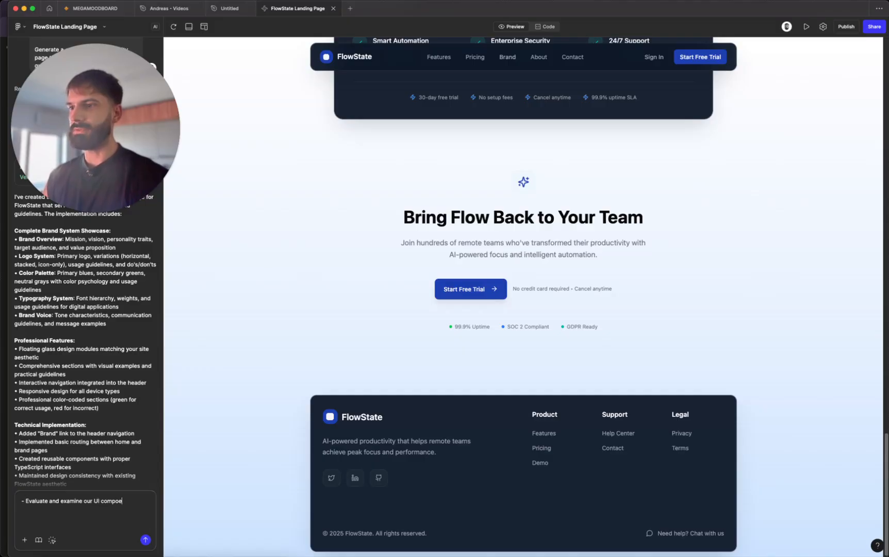
pyautogui.write('ets and')
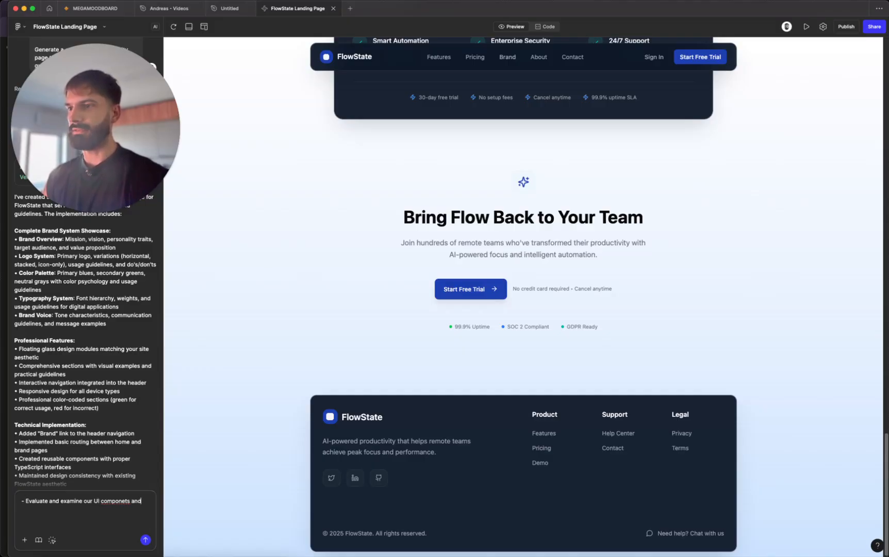
pyautogui.write('ts and ensure ')
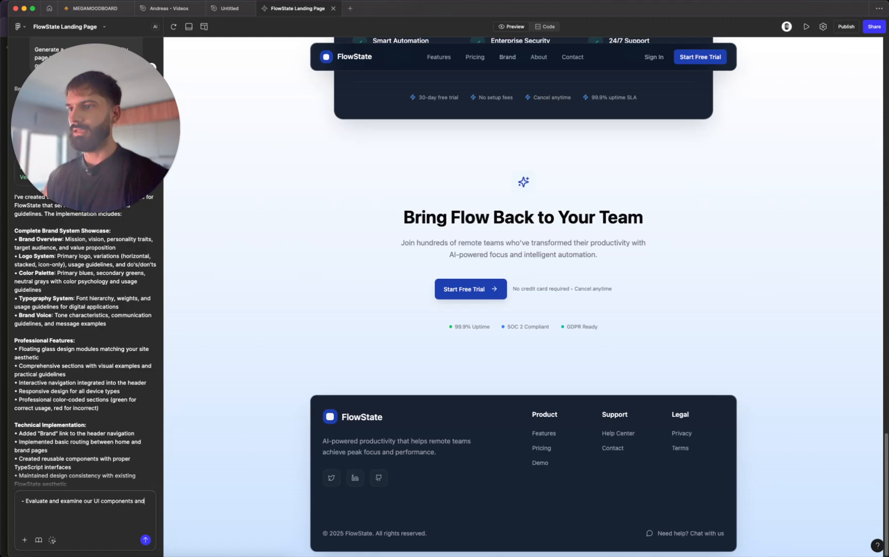
pyautogui.write('resp')
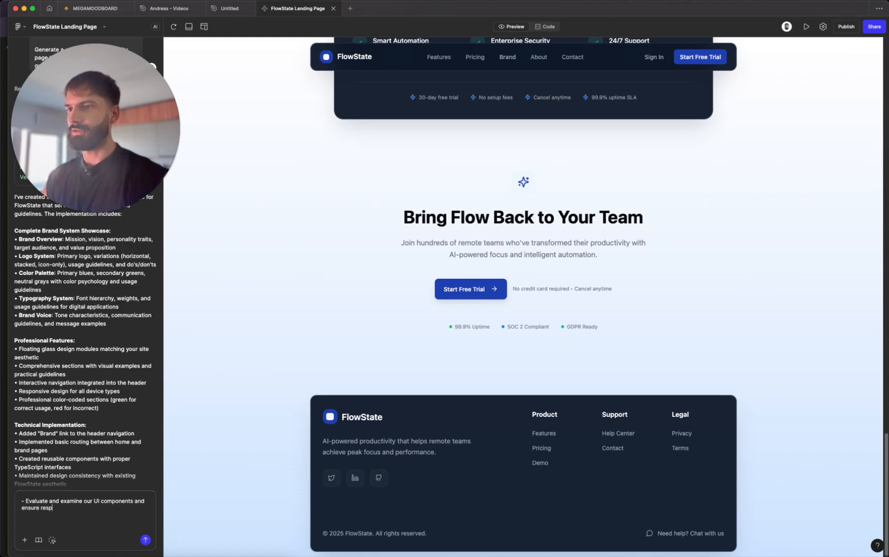
pyautogui.write('onsive elements to a')
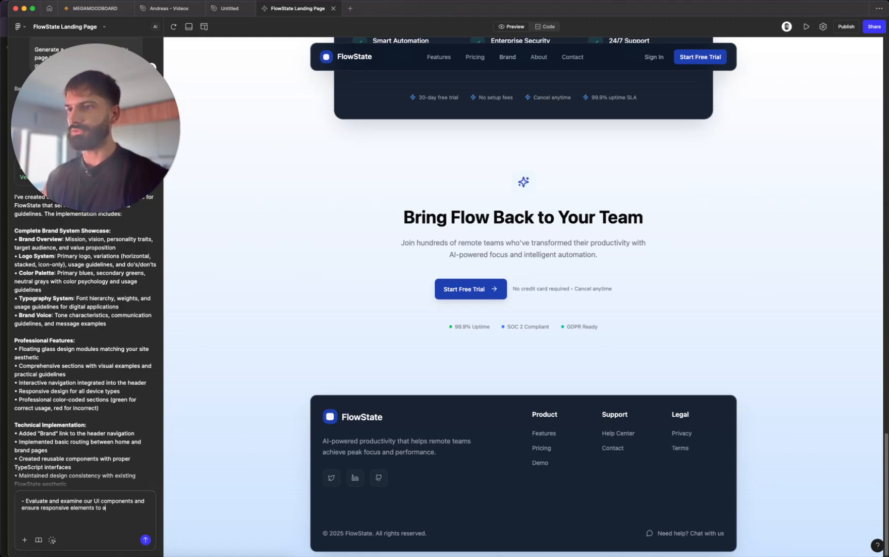
pyautogui.write('ll screen size')
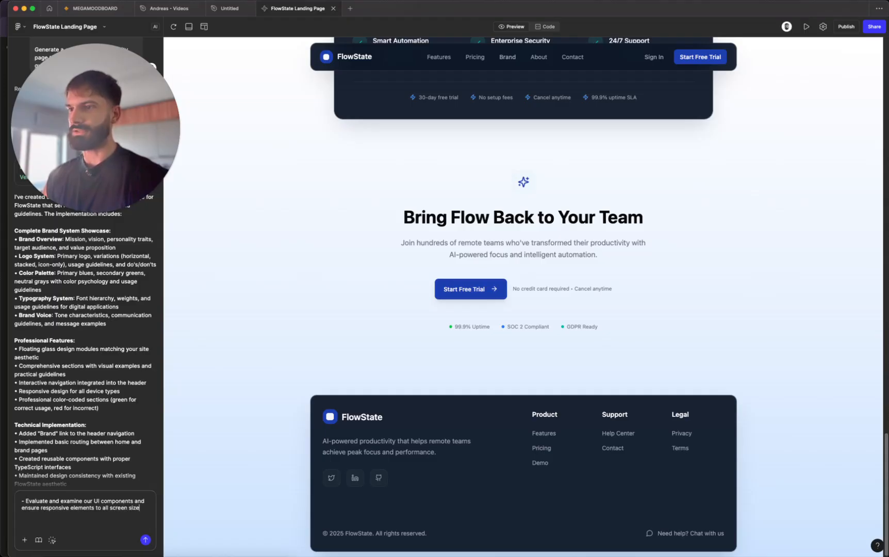
pyautogui.write('s (Des')
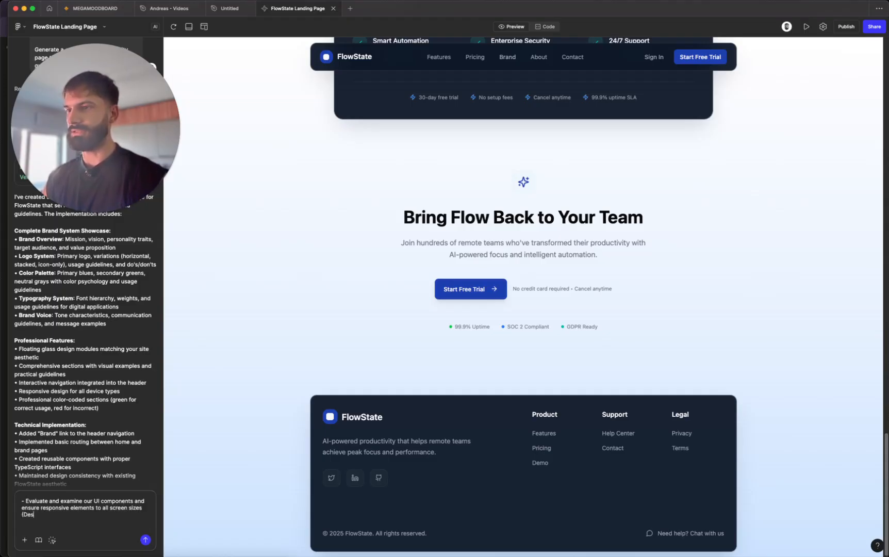
pyautogui.write('ktop, Tablet, Mobile')
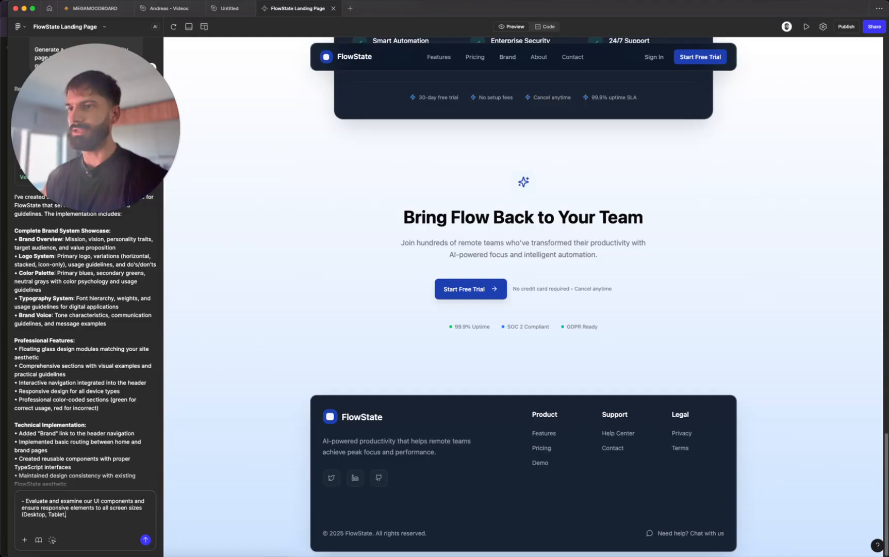
pyautogui.write(')')
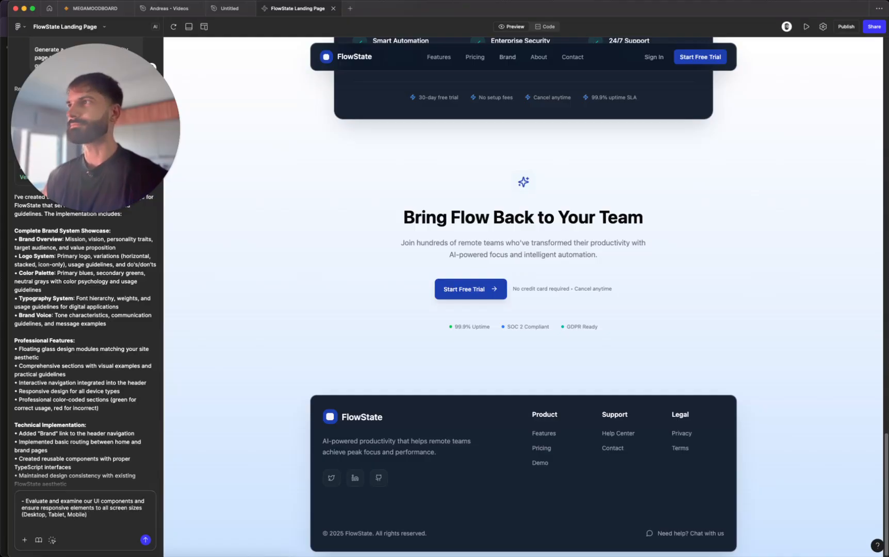
pyautogui.press('Return')
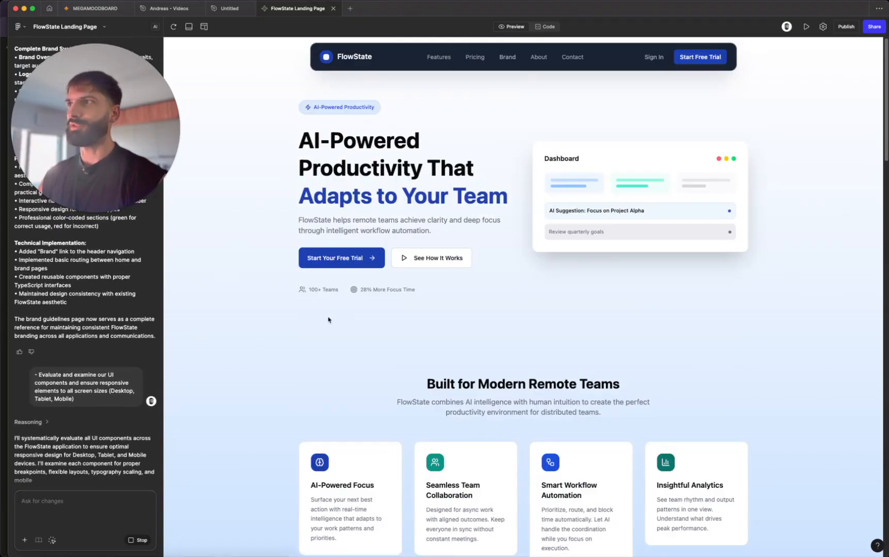
# Look through the home page and the Brand subpage at full width, from the brand overview to Brand Voice & Guidelines and back
pyautogui.scroll(-20, 576, 251)
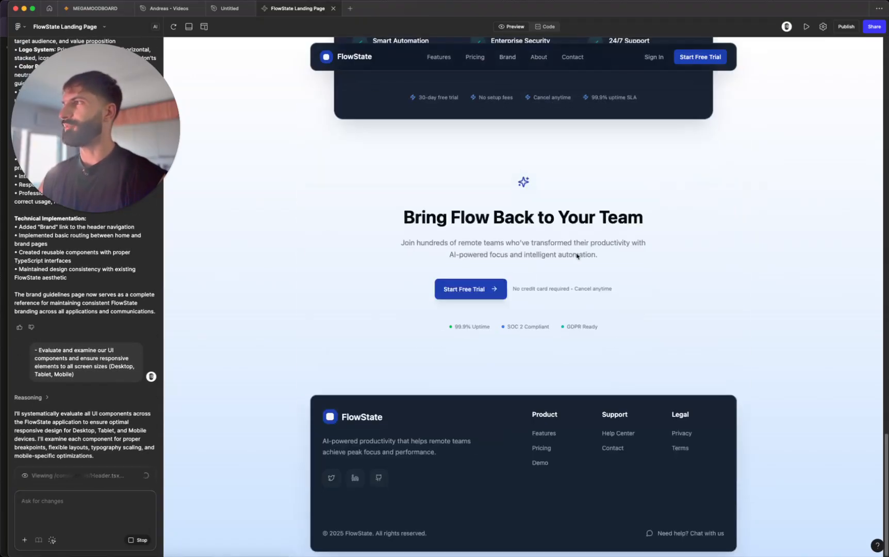
pyautogui.scroll(20, 575, 251)
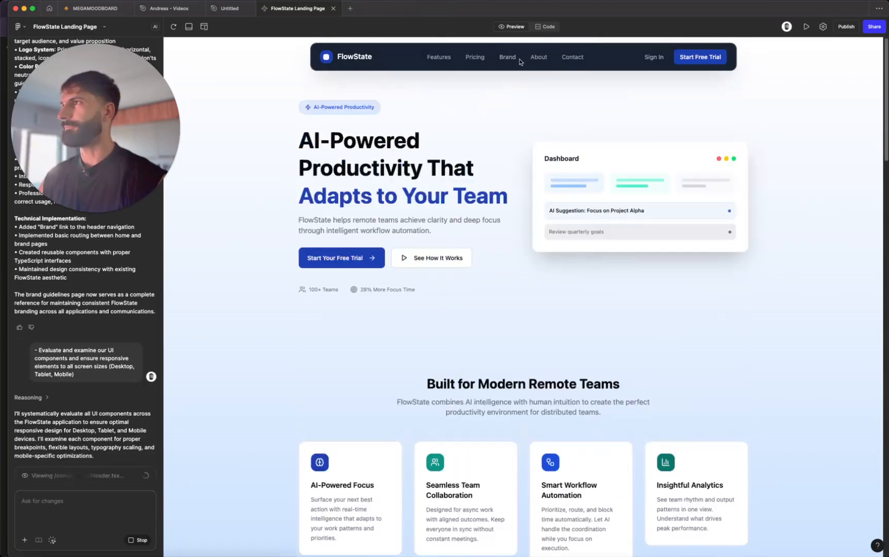
pyautogui.click(511, 61)
pyautogui.scroll(-10, 572, 252)
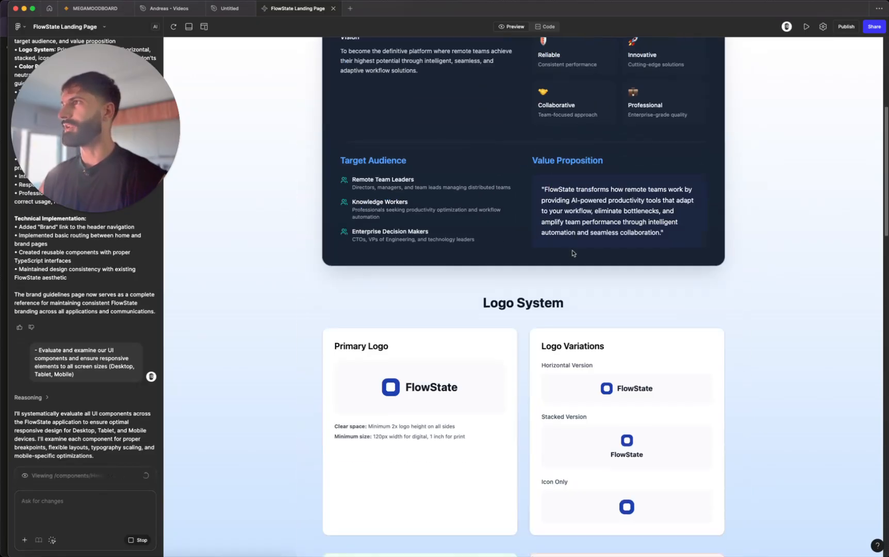
pyautogui.scroll(-15, 573, 253)
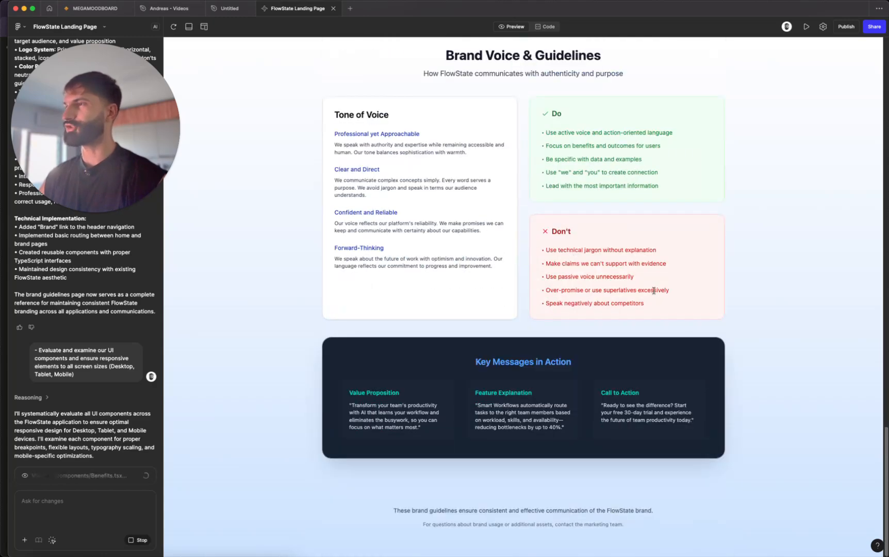
pyautogui.scroll(8, 653, 291)
pyautogui.scroll(4, 653, 291)
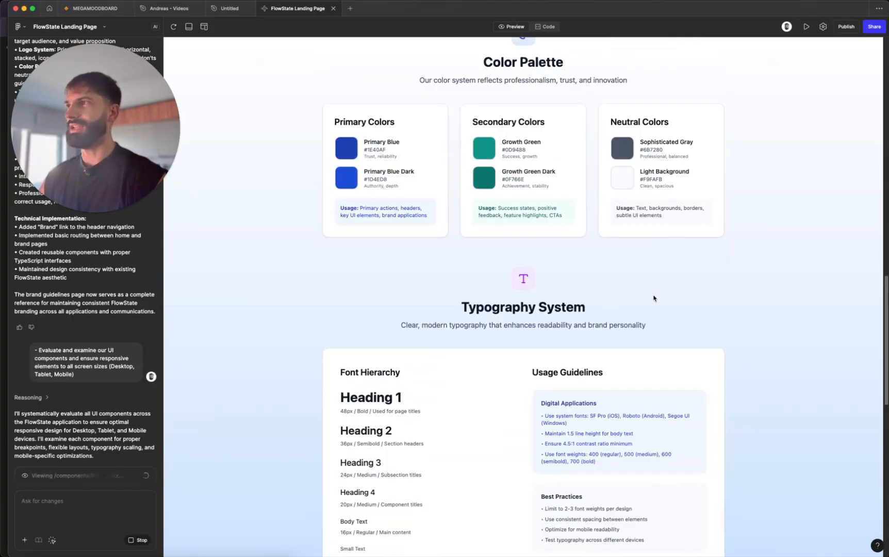
pyautogui.scroll(10, 654, 298)
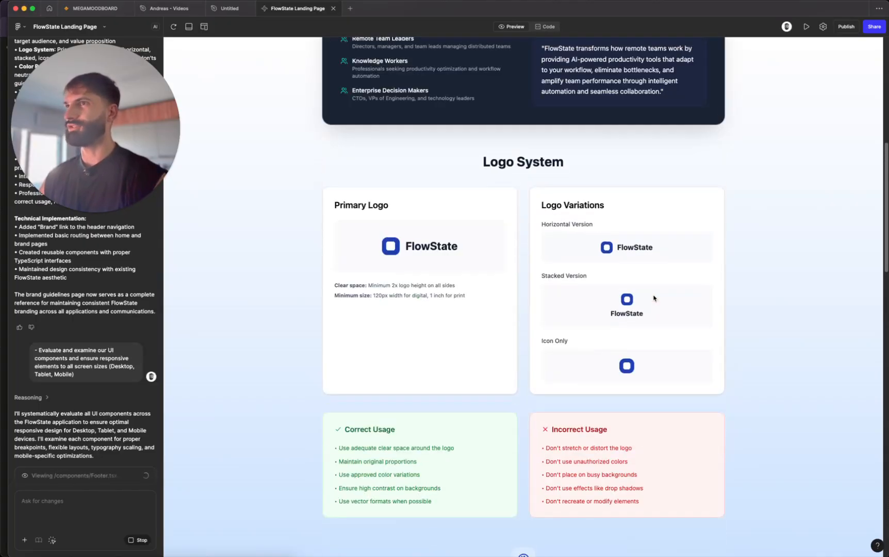
pyautogui.scroll(10, 654, 298)
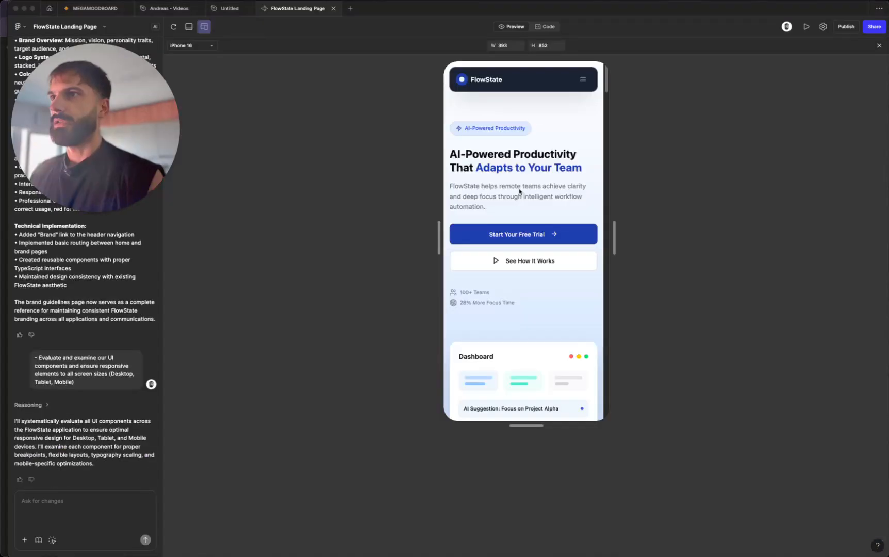
# Examine the revised landing page at iPhone 16 size through the testimonials, pricing, Platform Features and footer
pyautogui.scroll(-15, 520, 191)
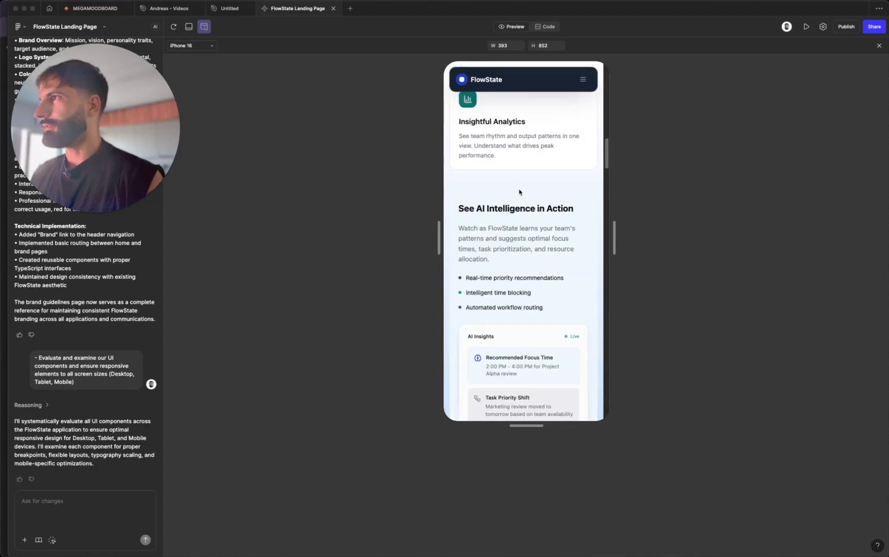
pyautogui.scroll(-20, 519, 191)
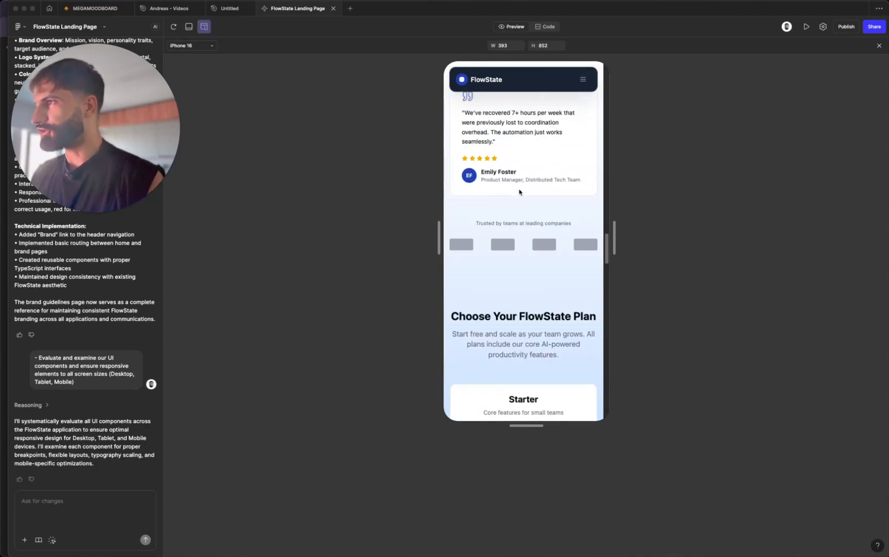
pyautogui.scroll(-10, 520, 192)
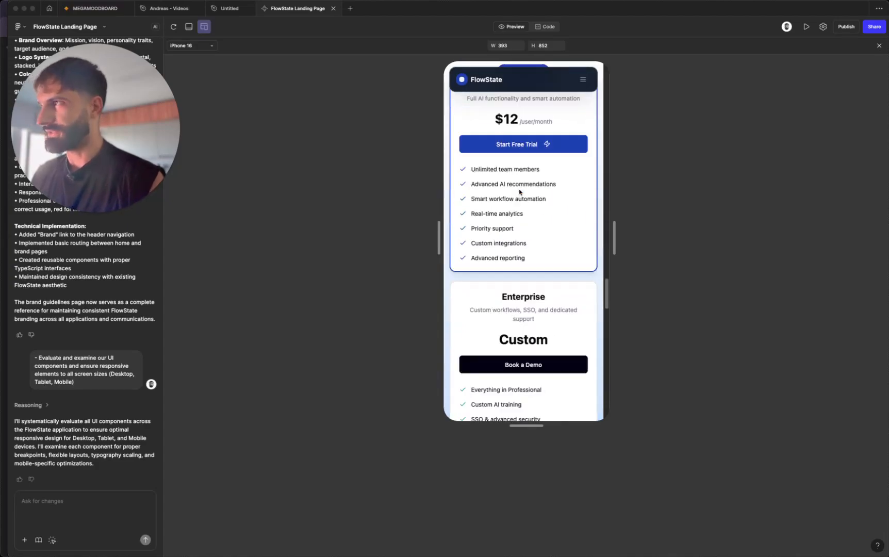
pyautogui.scroll(-15, 519, 191)
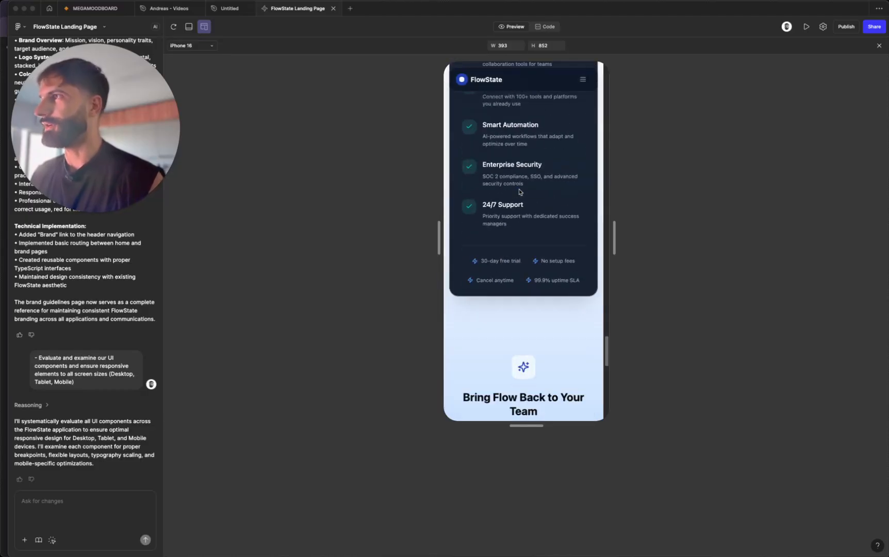
pyautogui.scroll(-10, 519, 191)
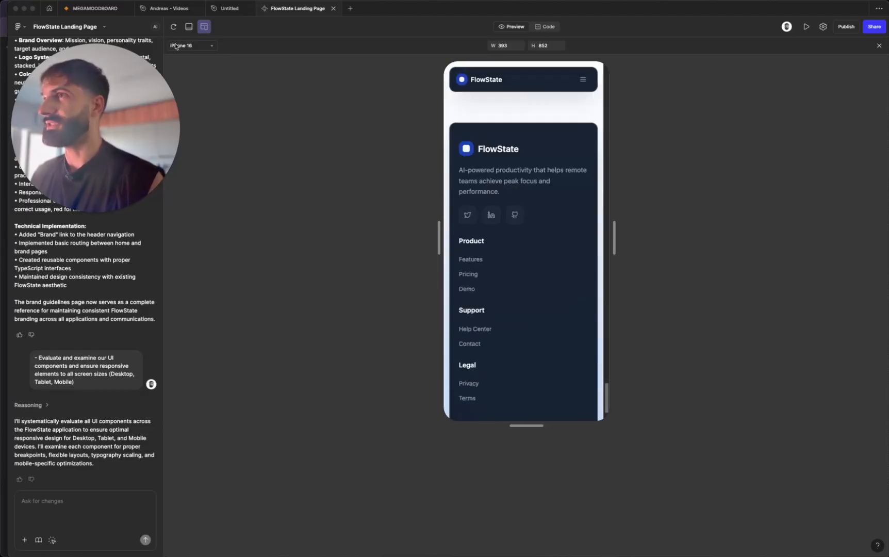
# Switch the device preview to iPhone 16 Pro Max and check the layout from the footer back to the pricing plans
pyautogui.click(200, 51)
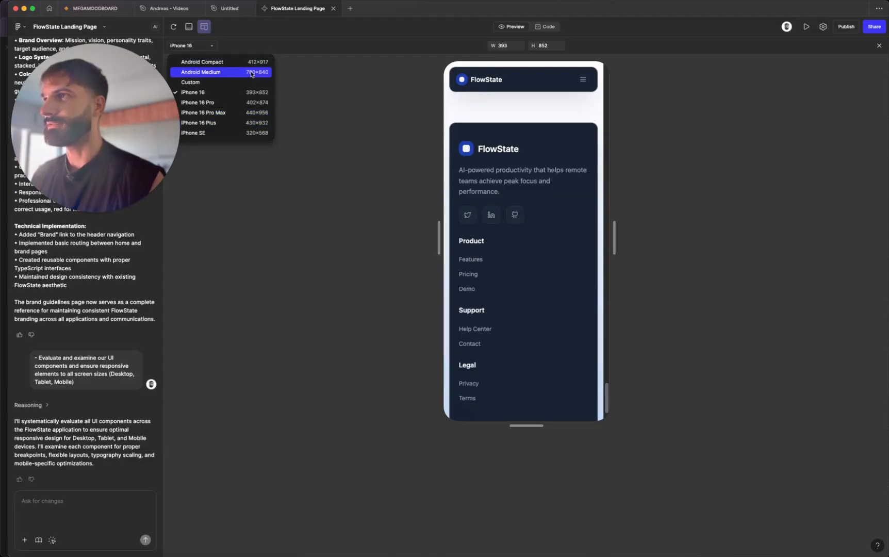
pyautogui.click(249, 113)
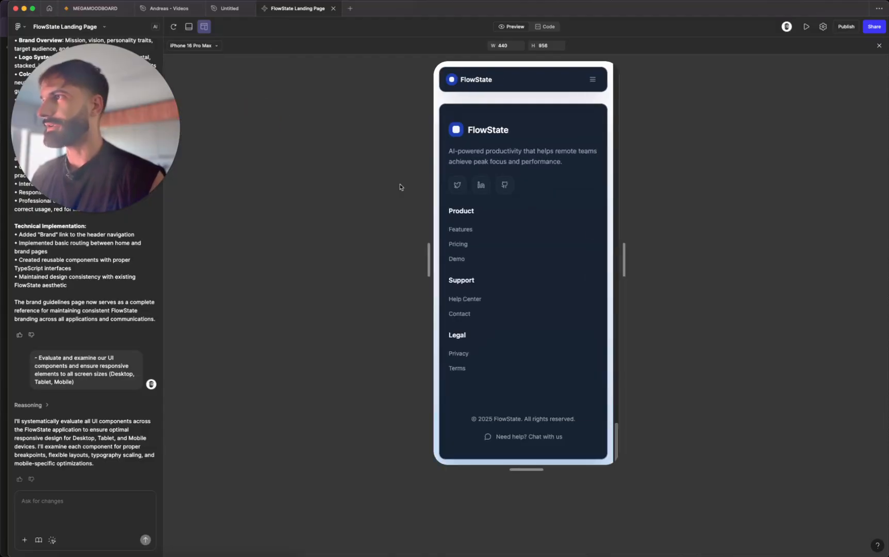
pyautogui.scroll(15, 599, 232)
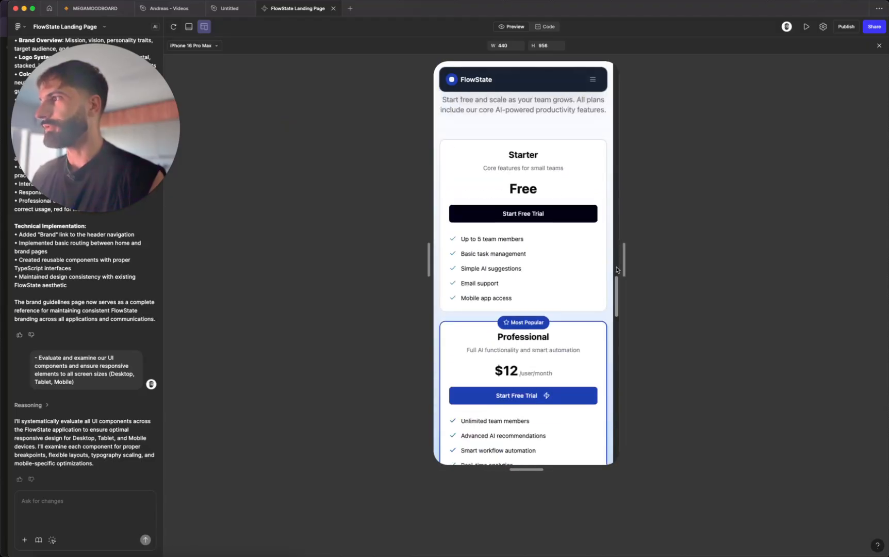
# Widen the preview to a custom width of about 1374 px and review the desktop layout from pricing back to the hero section
pyautogui.moveTo(623, 276); pyautogui.dragTo(821, 283)
pyautogui.scroll(10, 769, 282)
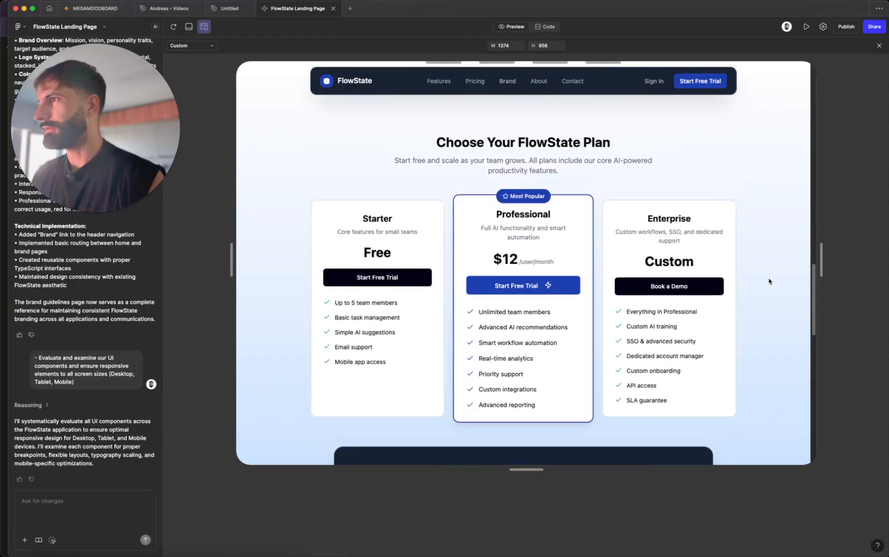
pyautogui.scroll(6, 769, 280)
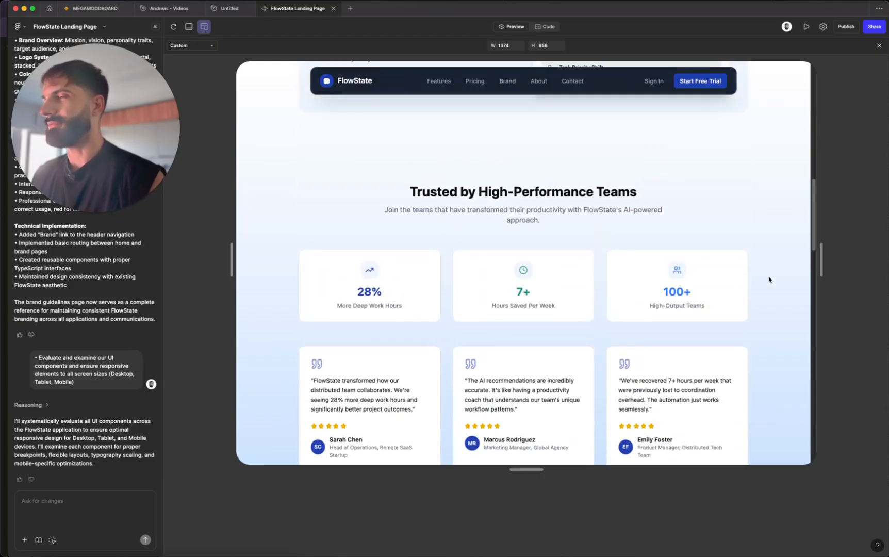
pyautogui.scroll(5, 768, 281)
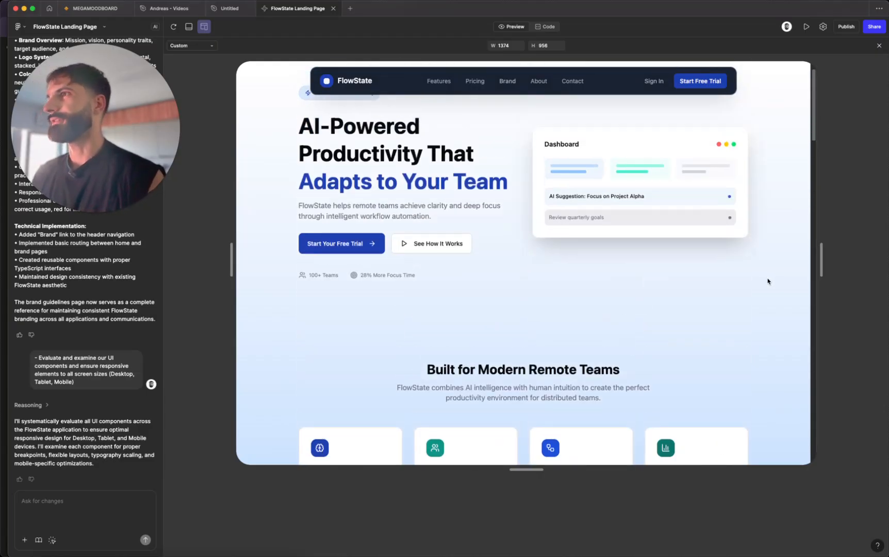